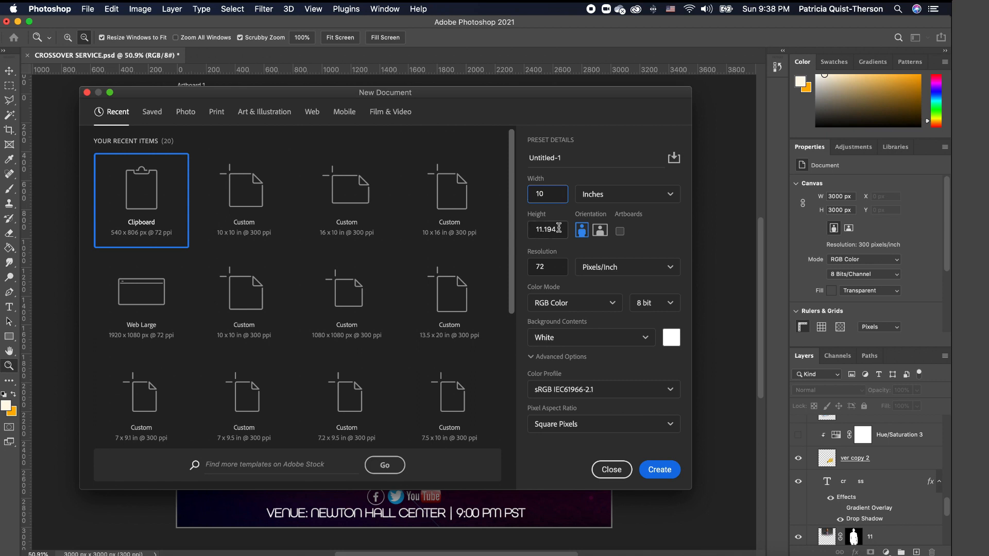
- Create a new document with height 10 inches and resolution 300 ppi (3000 × 3000 px)
double_click(544, 230)
type("10")
double_click(529, 266)
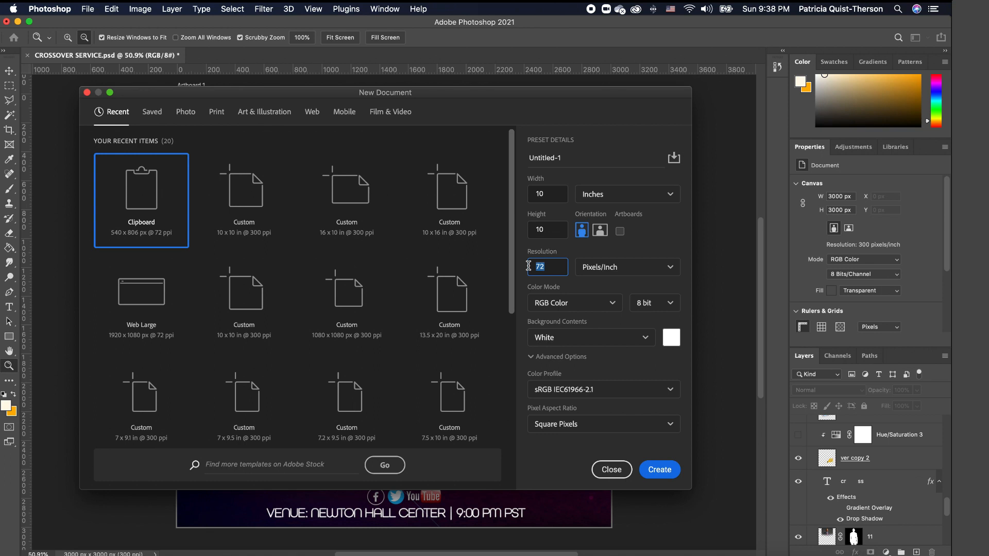
type("3000")
key("BackSpace")
left_click(667, 471)
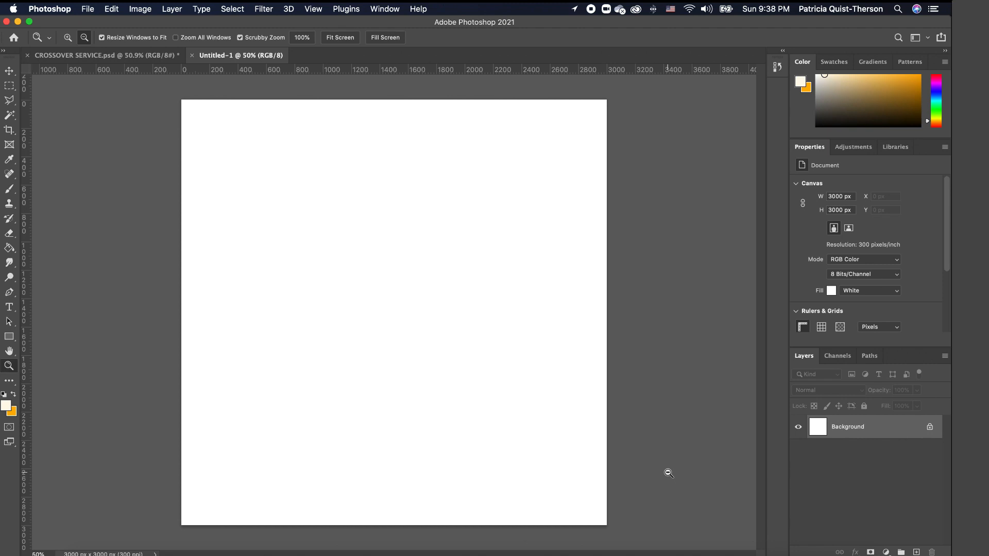
- Place the glowing wave image, enlarge it to fill the canvas, and position the waves across it
left_click(96, 551)
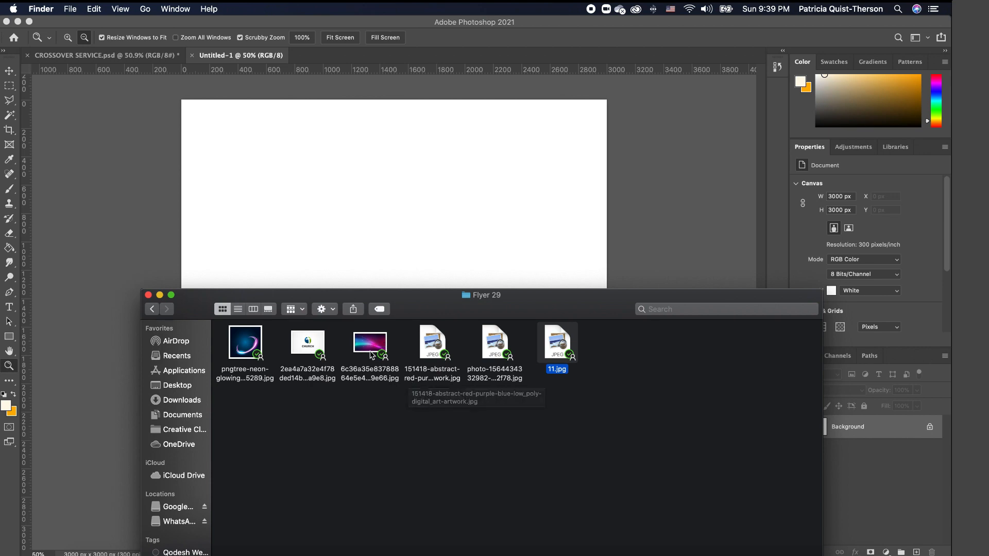
left_click_drag(386, 346, 419, 219)
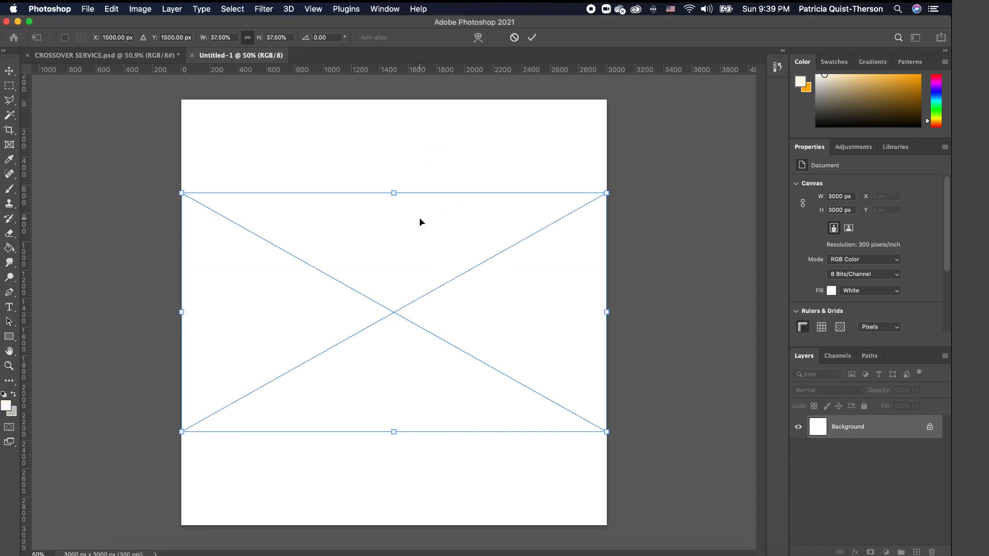
left_click_drag(379, 254, 378, 132)
left_click_drag(601, 340, 866, 550)
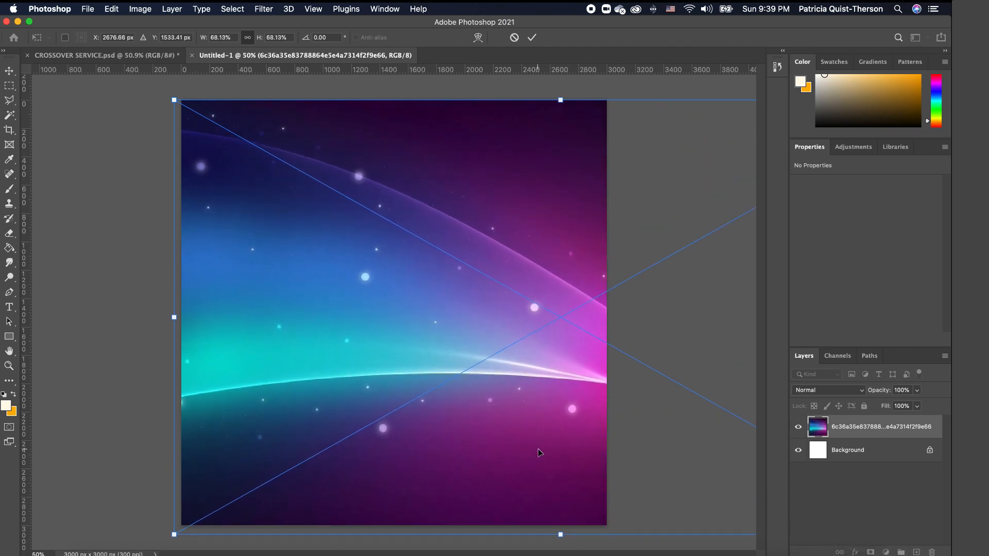
left_click_drag(536, 453, 352, 443)
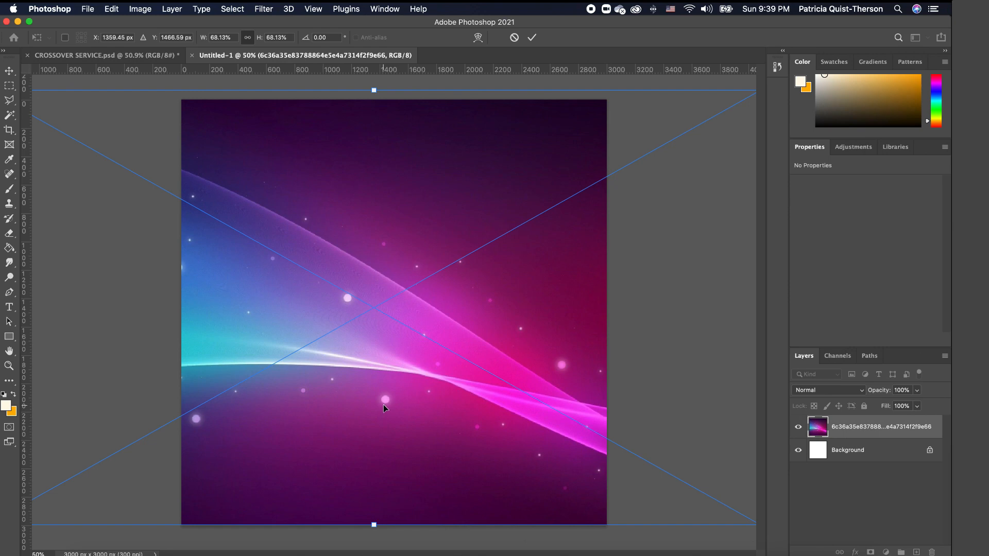
left_click_drag(383, 404, 384, 409)
key("Return")
key("z")
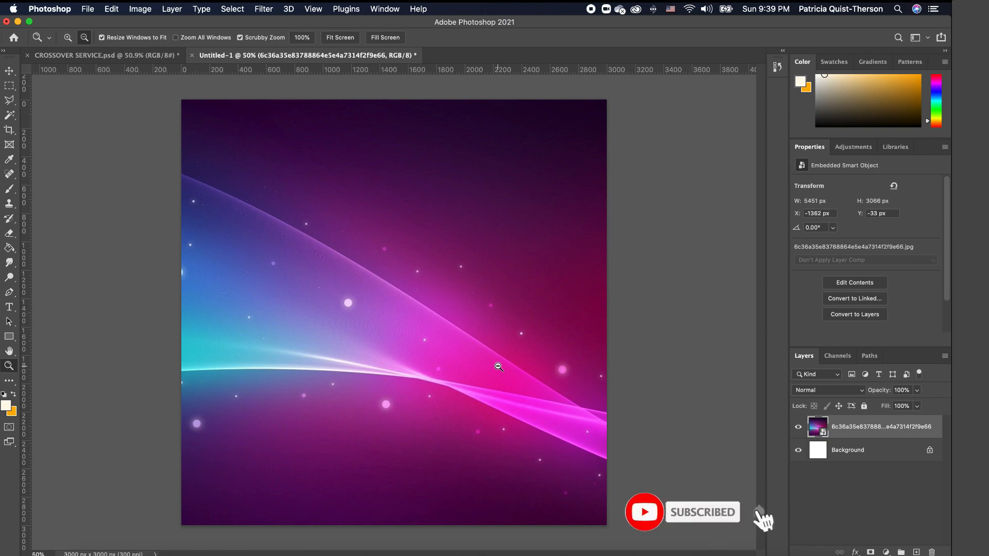
- Add a Hue/Saturation adjustment with Hue -16, Saturation +35 and Lightness -21
left_click(887, 553)
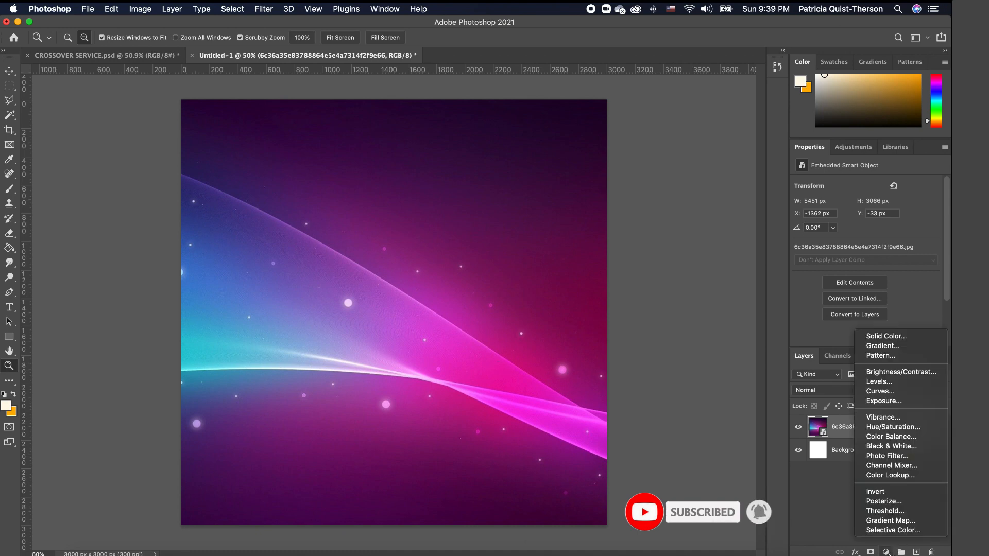
left_click(888, 522)
left_click(887, 553)
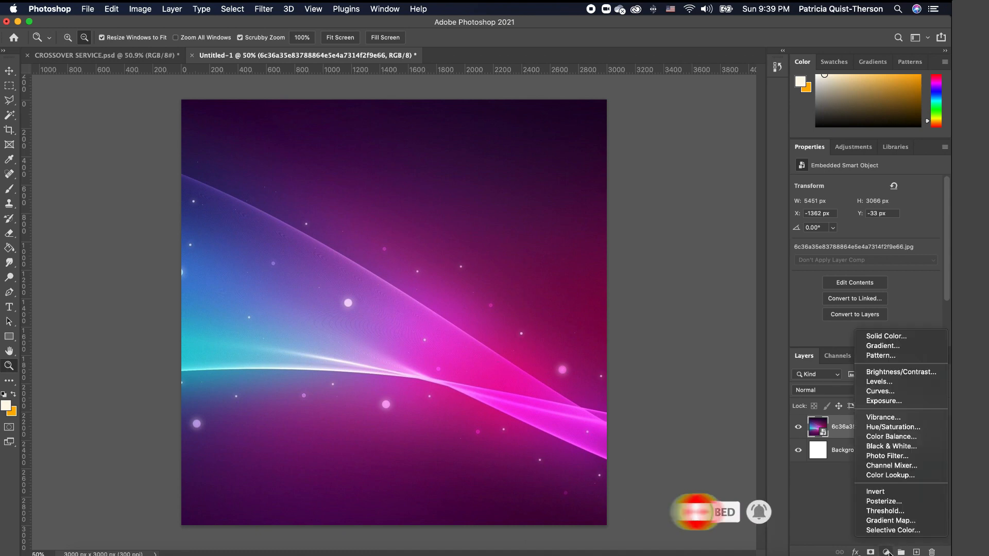
left_click(900, 430)
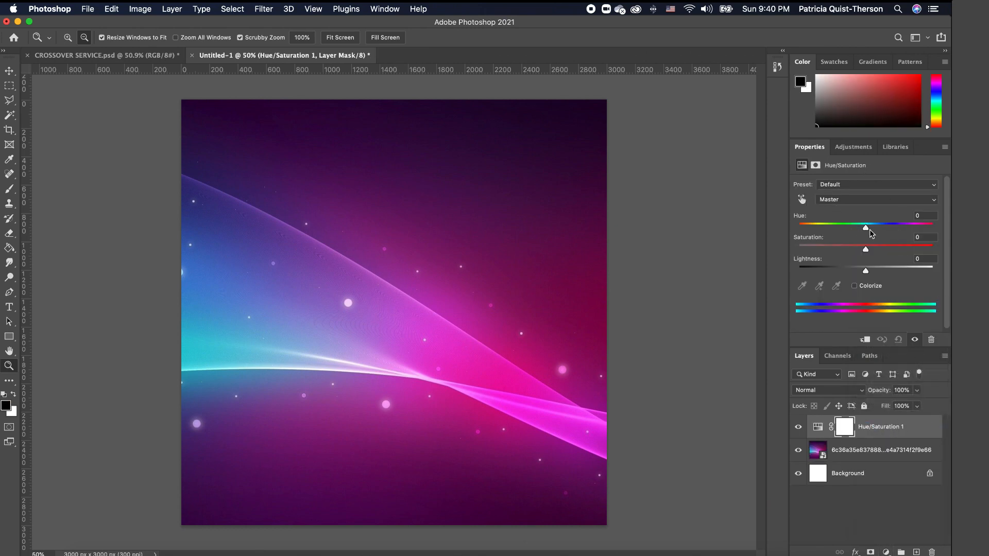
left_click_drag(868, 230, 856, 232)
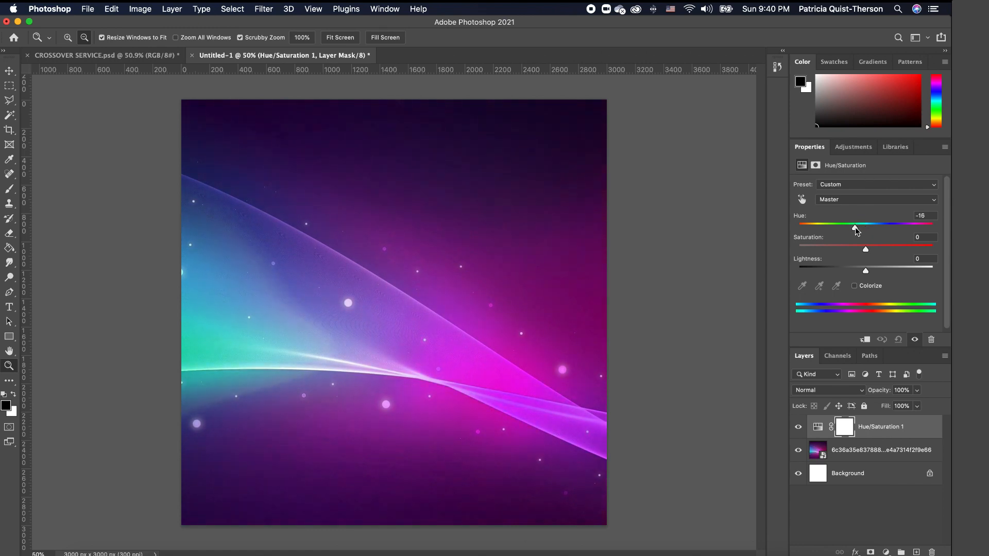
left_click_drag(865, 250, 853, 275)
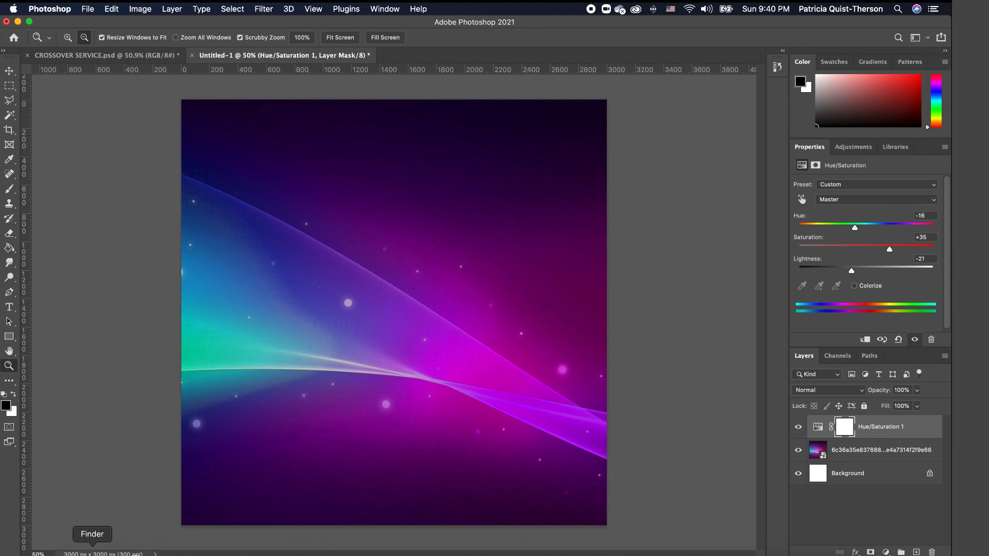
left_click(92, 552)
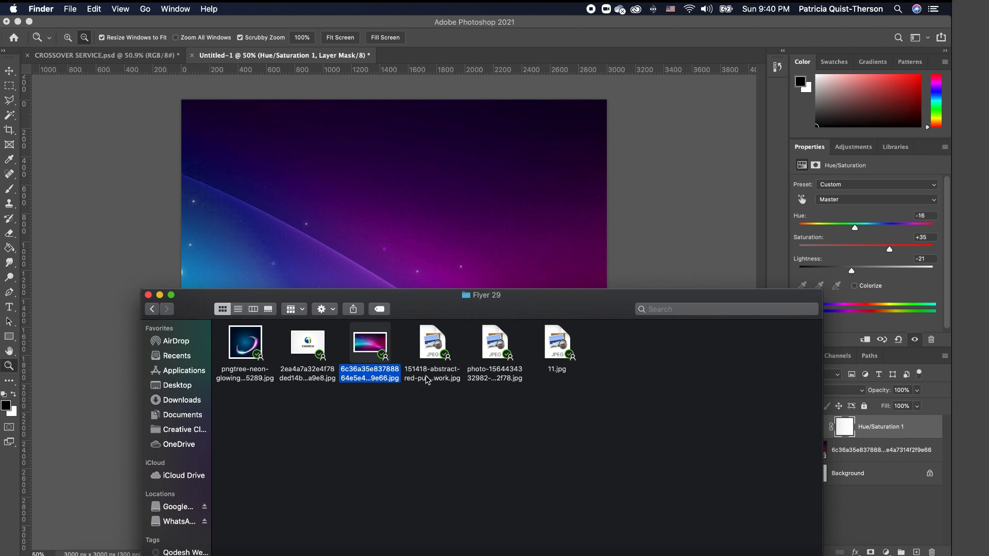
- Place the low-poly artwork across the top half and fade it to 53% opacity
left_click_drag(436, 356, 446, 208)
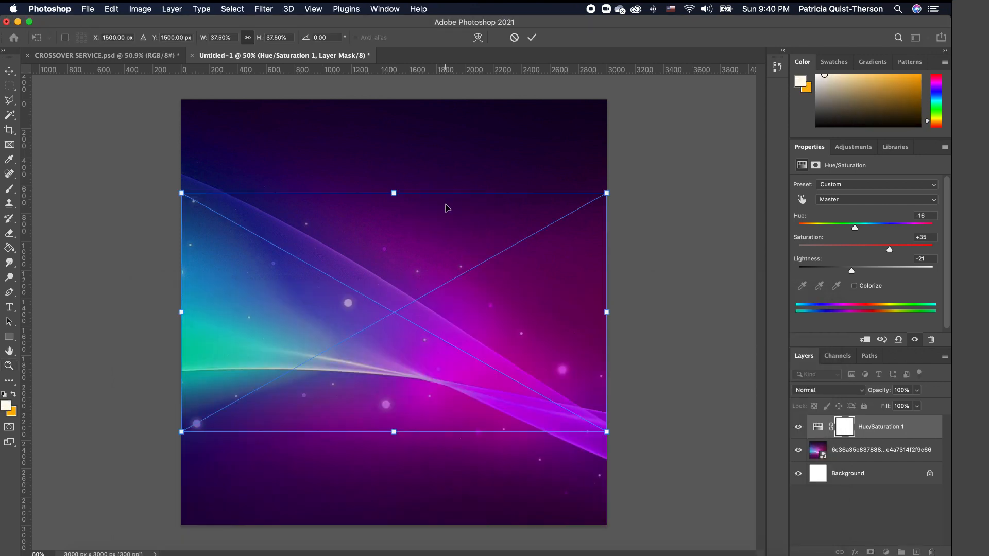
left_click_drag(377, 250, 375, 159)
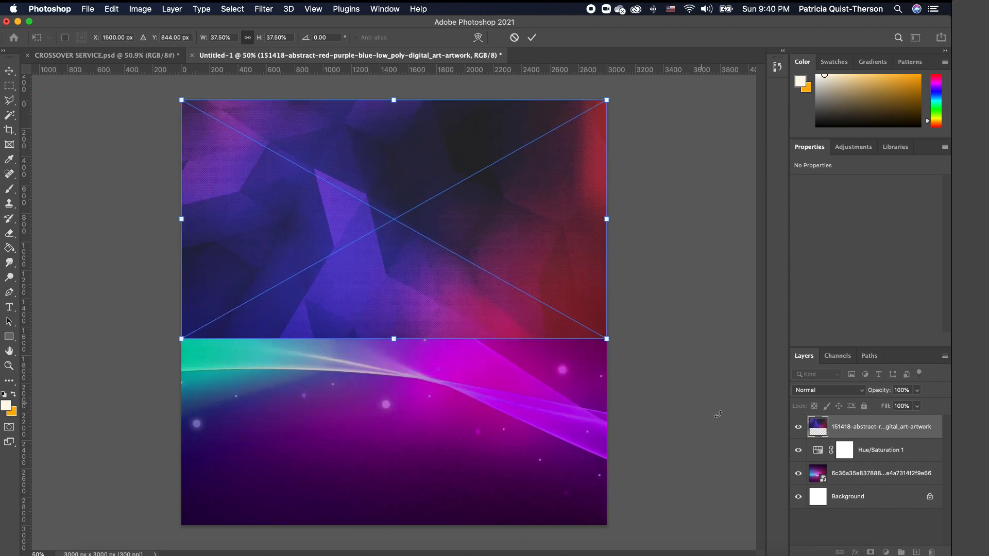
left_click_drag(604, 340, 648, 370)
key("Return")
key("z")
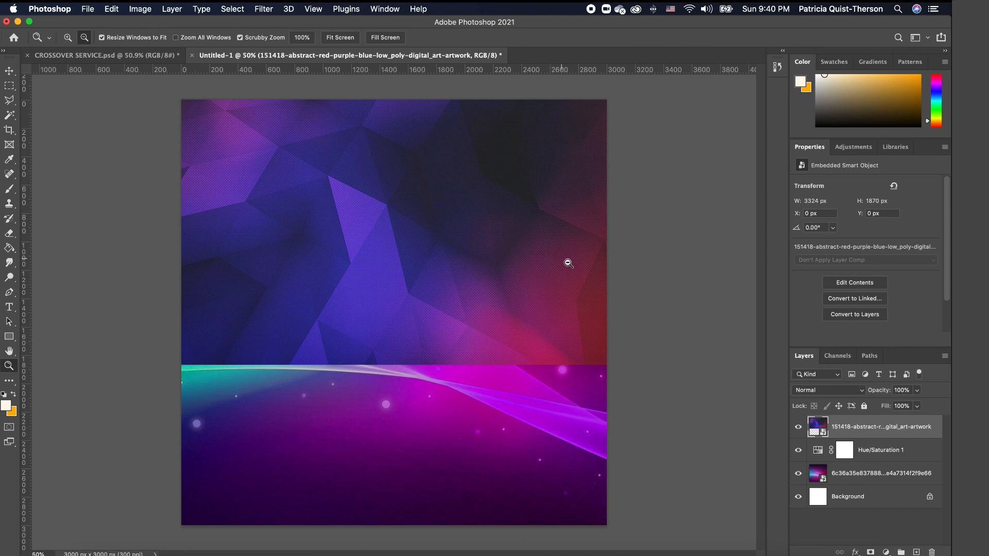
left_click(917, 390)
left_click_drag(919, 406, 894, 409)
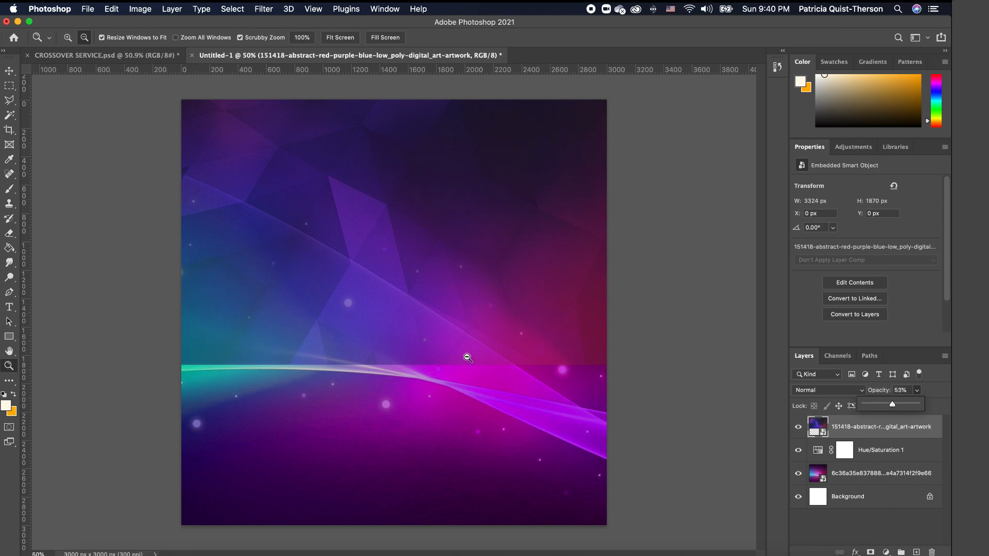
- Rasterize the low-poly layer and erase along its lower edge with the Eraser
left_click(9, 234)
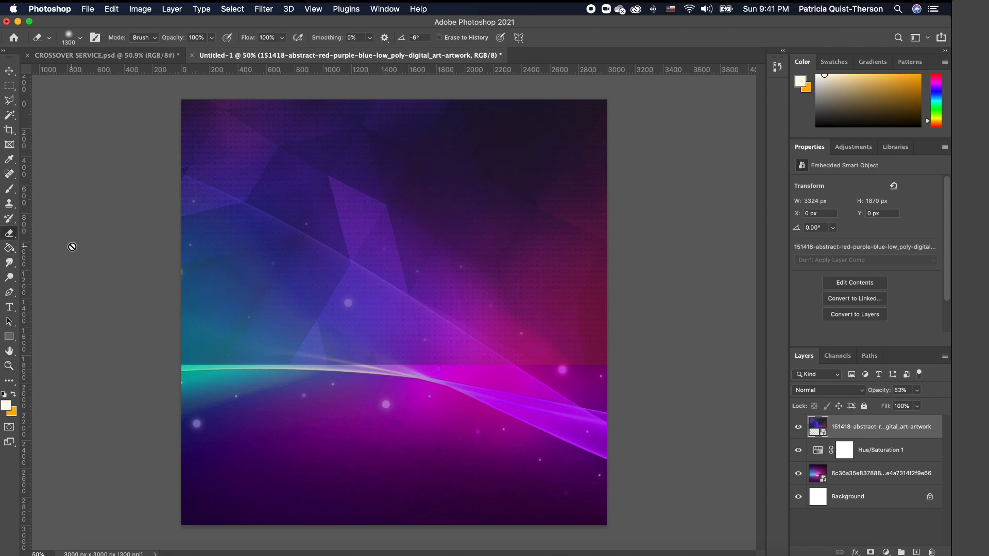
left_click(442, 305)
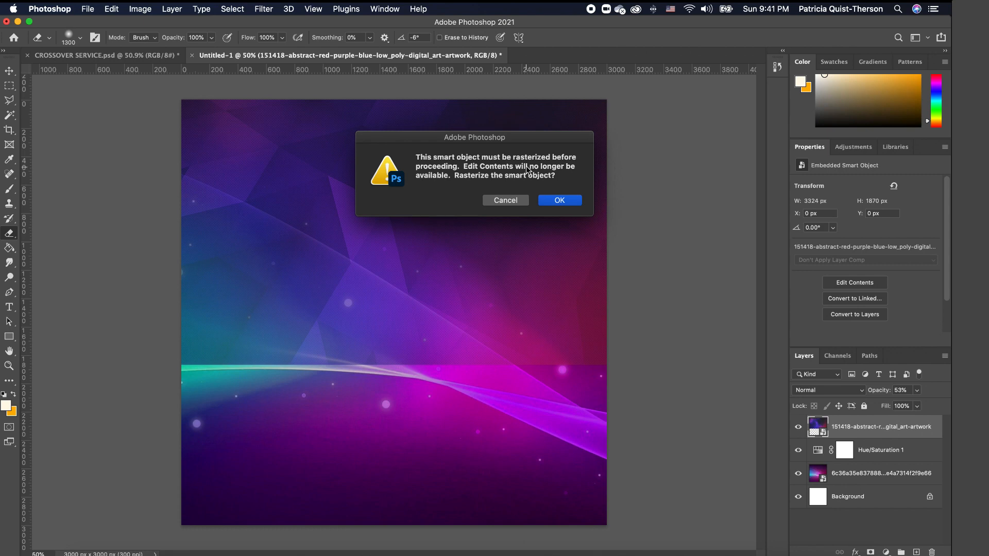
left_click(560, 200)
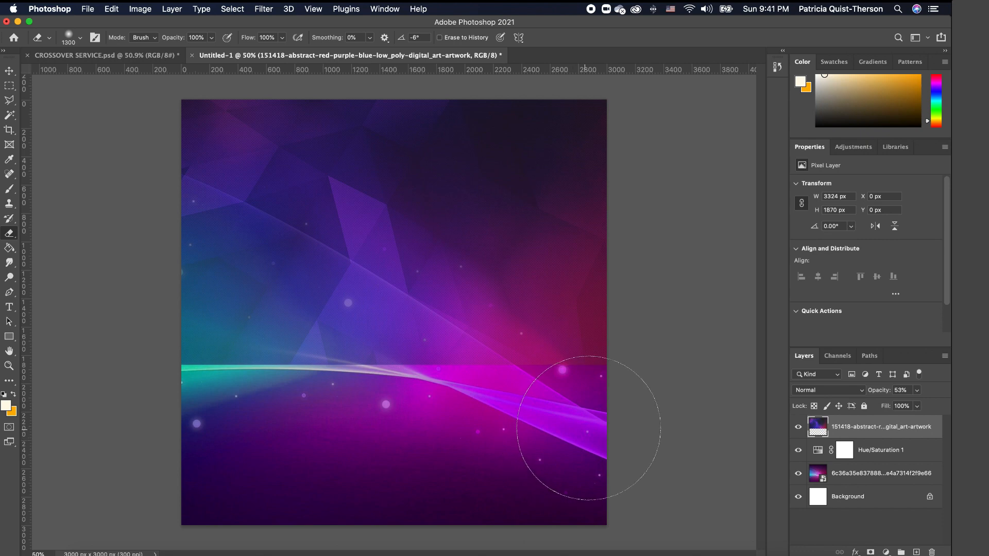
mouse_move(353, 421)
left_mouse_down()
mouse_move(134, 381)
mouse_move(237, 409)
mouse_move(701, 418)
mouse_move(414, 431)
mouse_move(323, 409)
mouse_move(263, 379)
mouse_move(183, 388)
mouse_move(373, 417)
mouse_move(674, 419)
left_mouse_up()
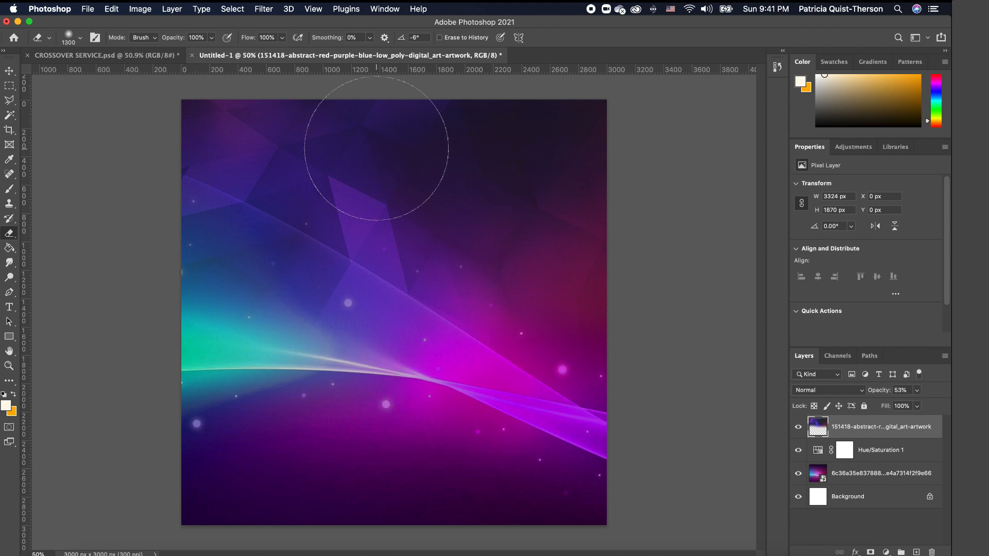
- Set the eraser to a 1760 px, 0% hardness brush and fine-tune its size
left_click(80, 38)
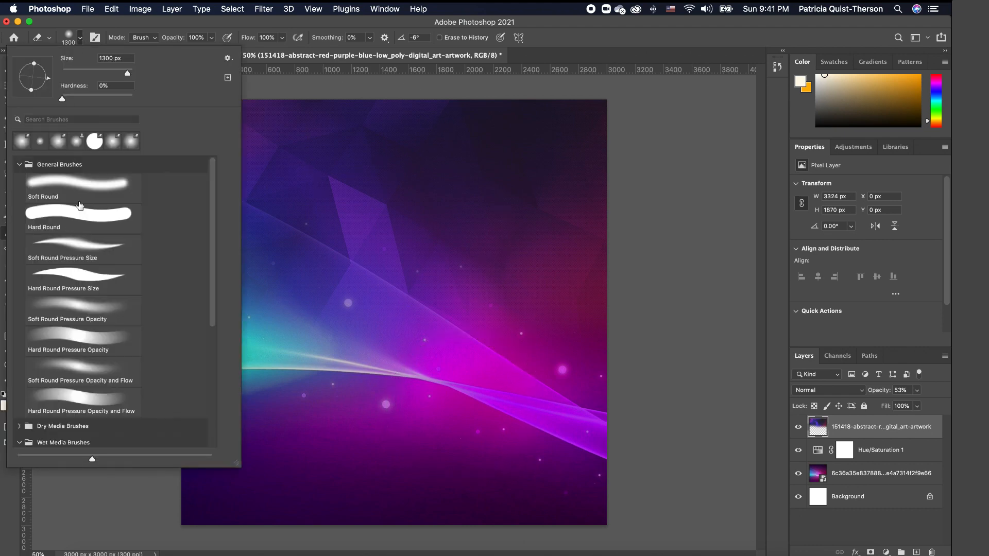
mouse_move(127, 73)
left_mouse_down()
mouse_move(105, 72)
mouse_move(134, 74)
mouse_move(124, 73)
left_mouse_up()
mouse_move(64, 98)
left_mouse_down()
mouse_move(93, 99)
mouse_move(62, 98)
left_mouse_up()
left_click_drag(124, 73, 128, 69)
key("Return")
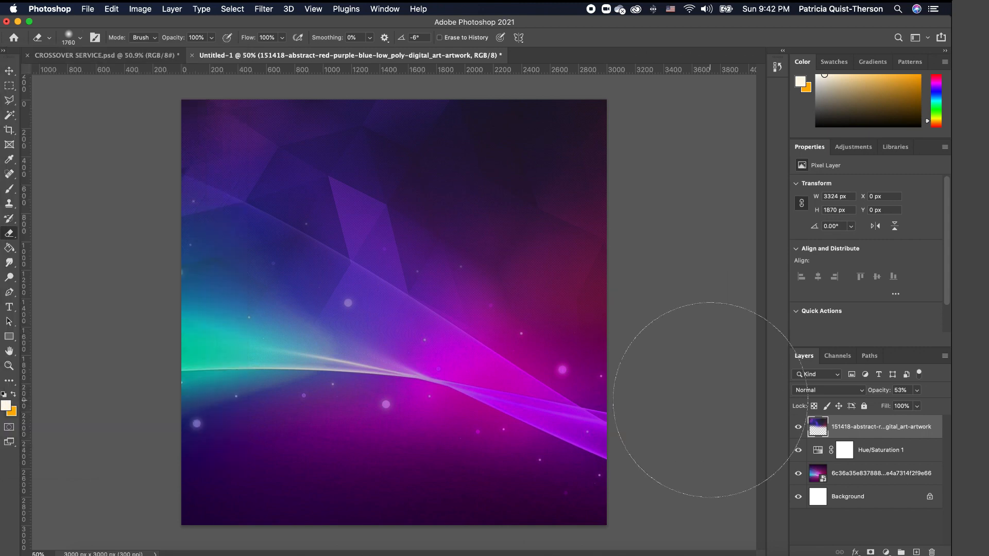
key("bracketleft")
key("bracketleft")
key("bracketleft")
key("bracketleft")
key("bracketleft")
key("bracketleft")
key("bracketleft")
key("bracketright")
key("bracketright")
key("bracketright")
key("bracketright")
key("bracketleft")
key("bracketleft")
key("bracketleft")
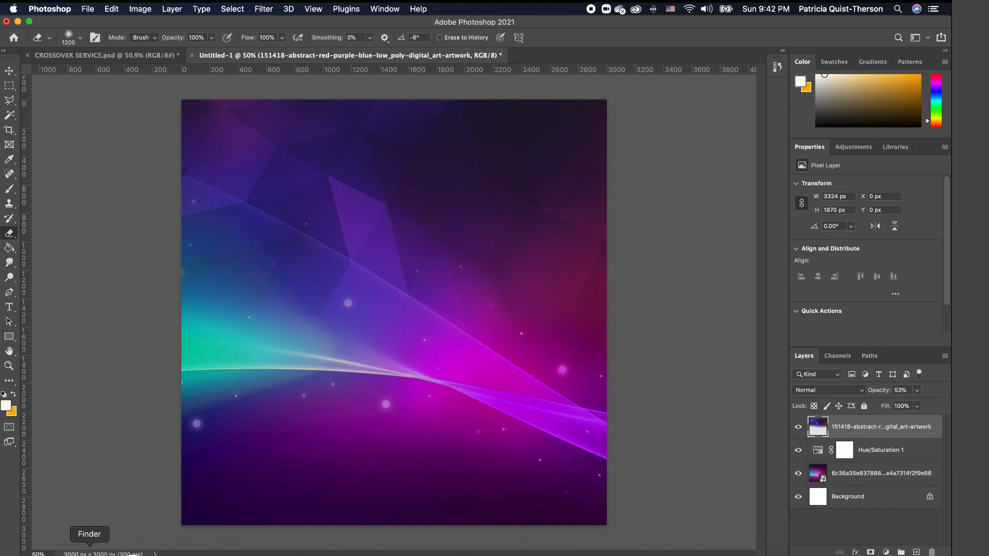
left_click(92, 548)
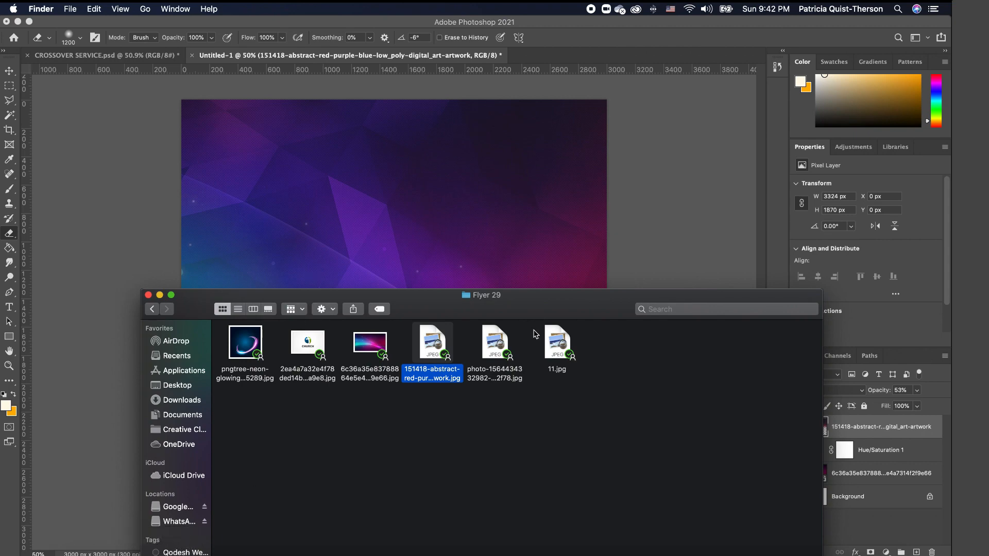
- Place the singer photo in the top-right of the canvas
left_click(523, 415)
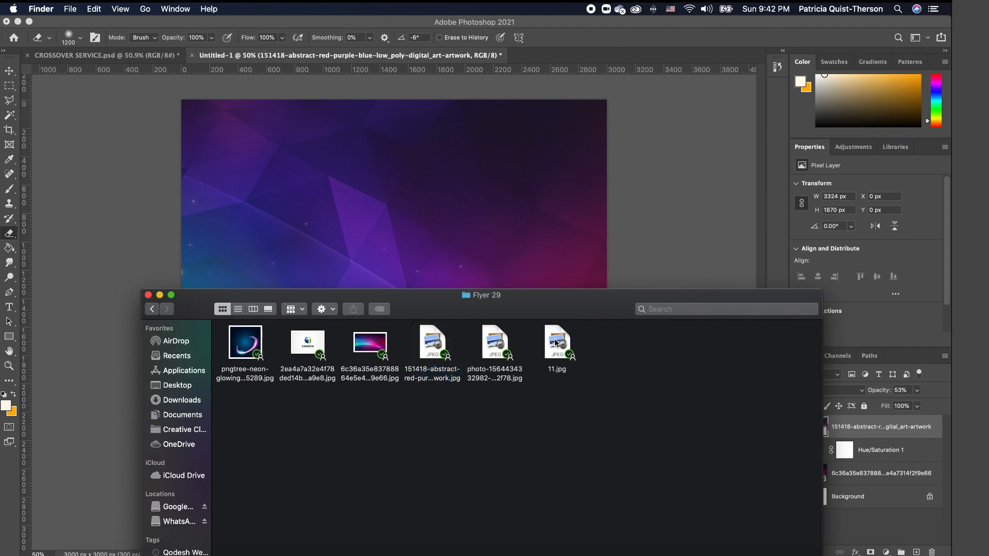
left_click(497, 358)
left_click_drag(498, 357, 425, 195)
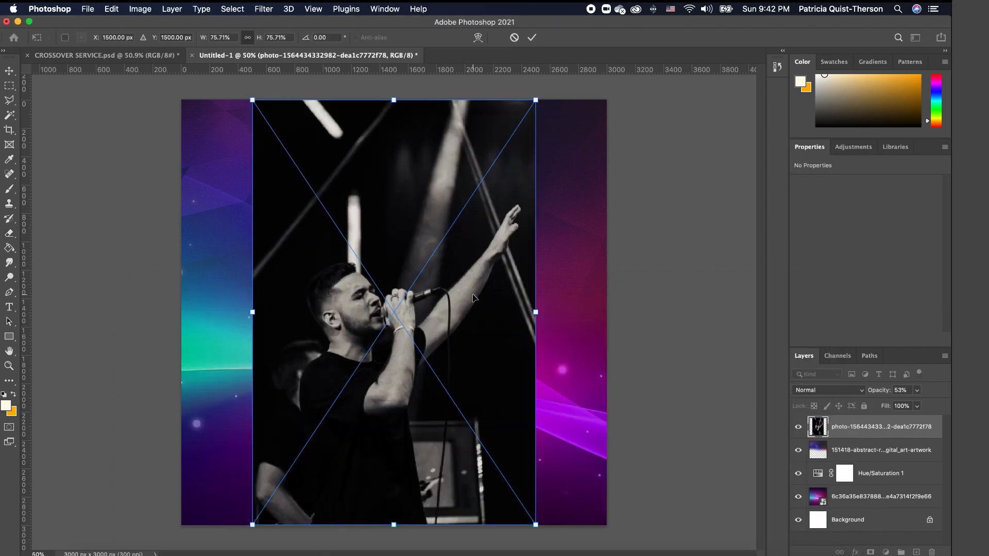
mouse_move(453, 300)
left_mouse_down()
mouse_move(564, 230)
mouse_move(572, 173)
mouse_move(591, 166)
left_mouse_up()
key("Return")
key("e")
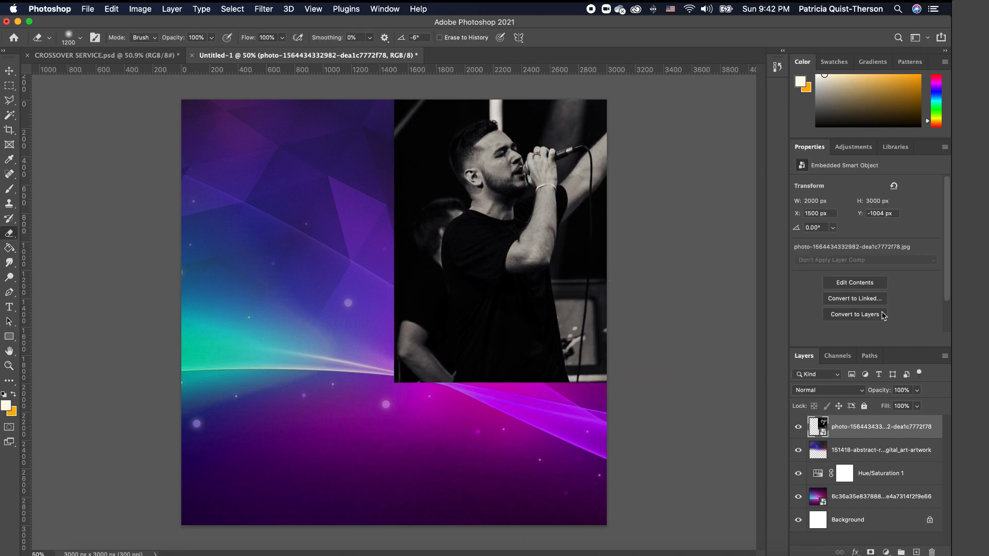
- Set the singer photo layer to 21% opacity and 61% fill
left_click(919, 393)
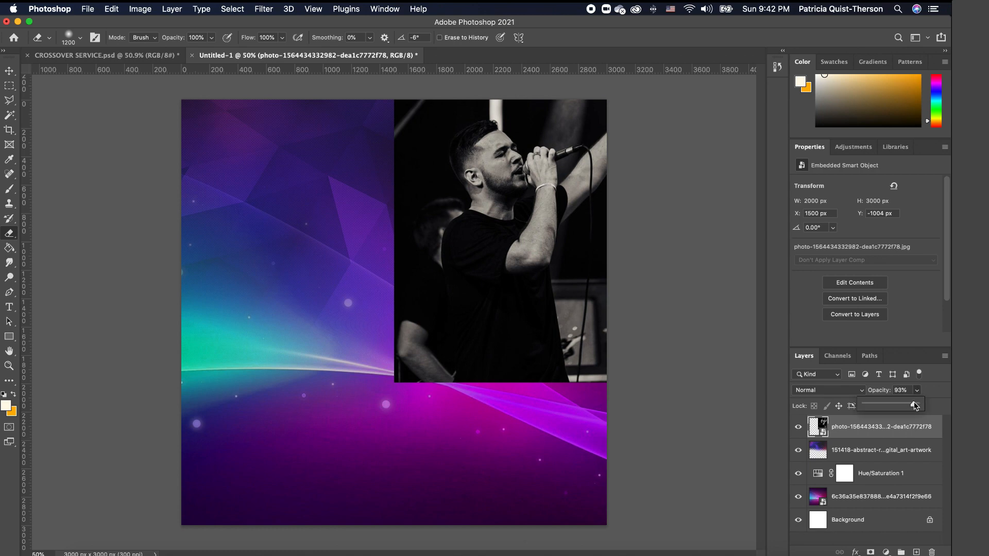
left_click_drag(918, 404, 877, 405)
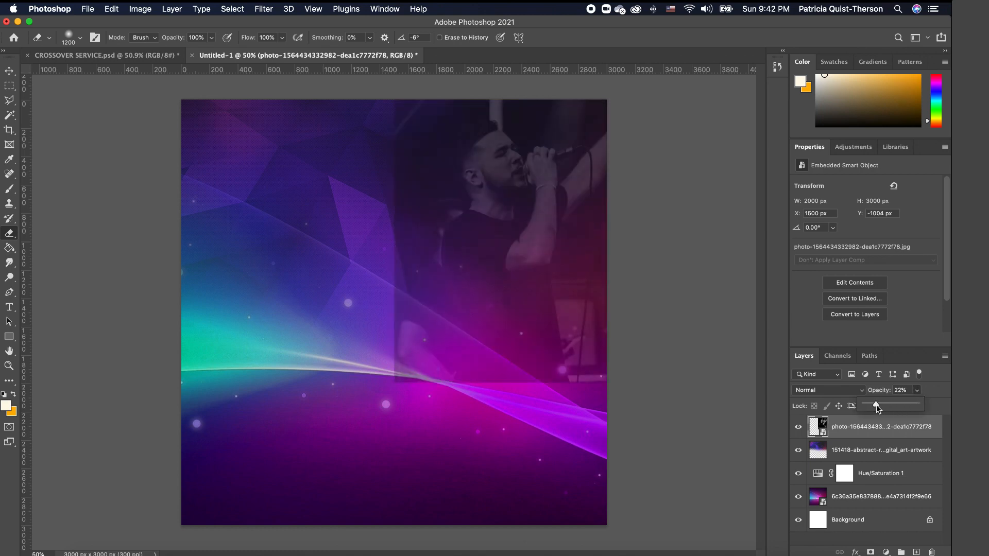
left_click(942, 390)
left_click(921, 406)
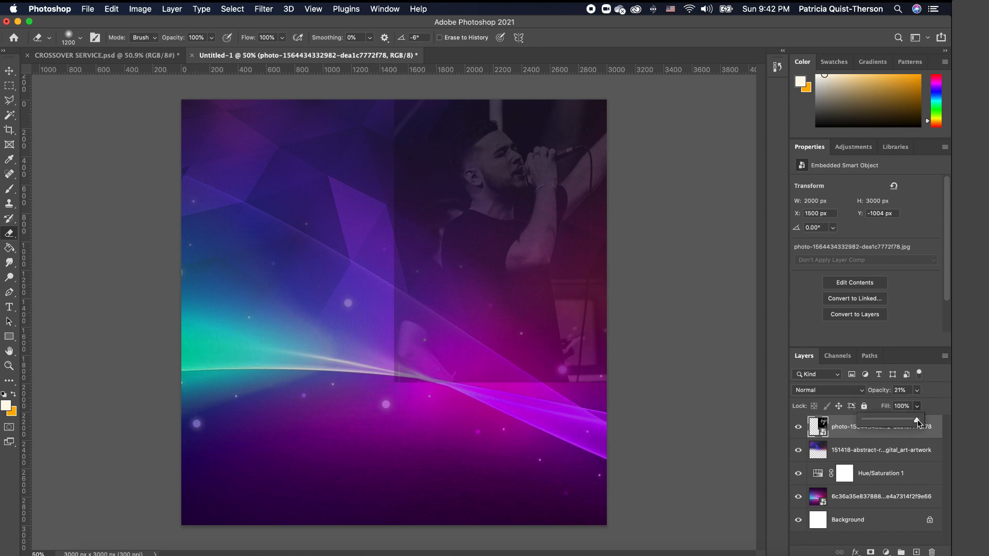
left_click_drag(906, 422, 896, 422)
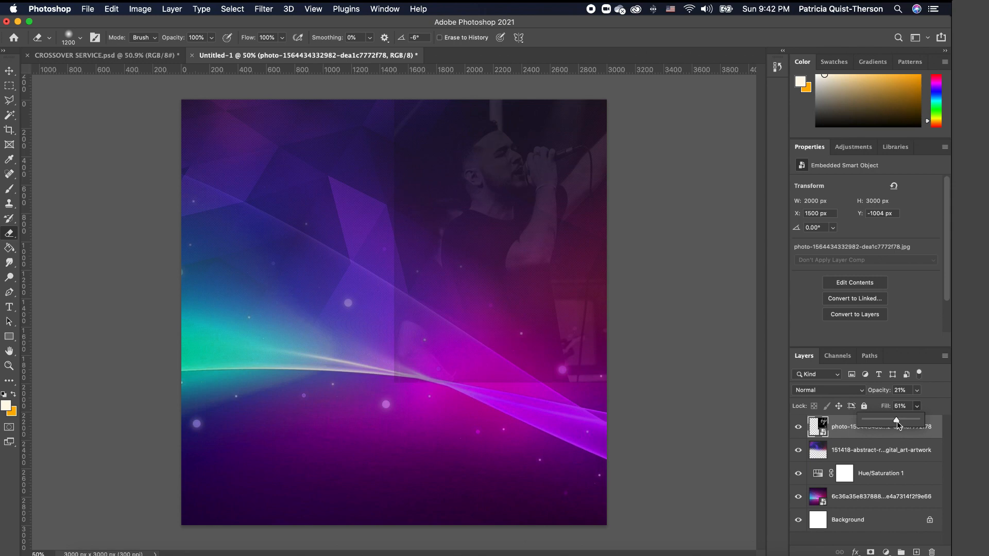
left_click(935, 404)
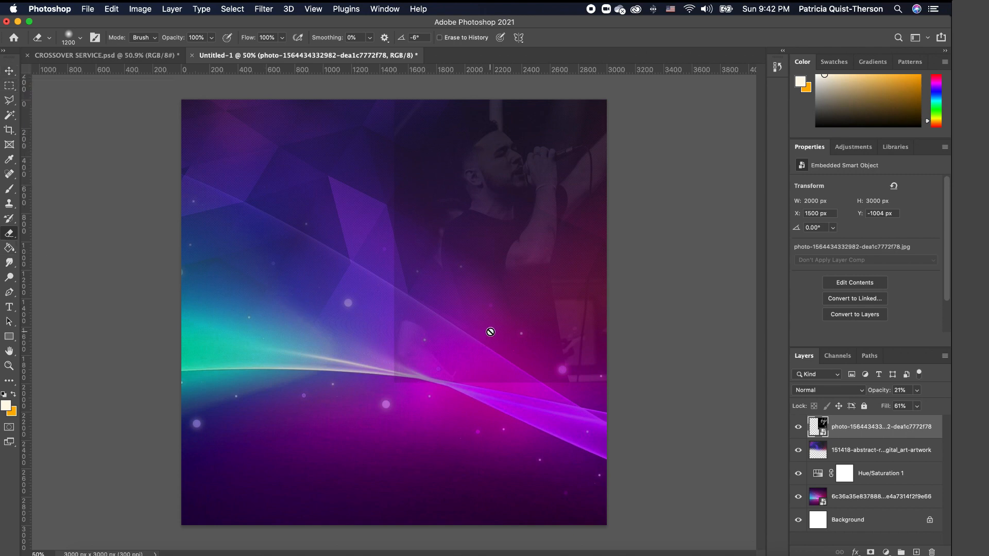
- Rasterize the singer photo and softly erase its hard edge and hand details
left_click(513, 250)
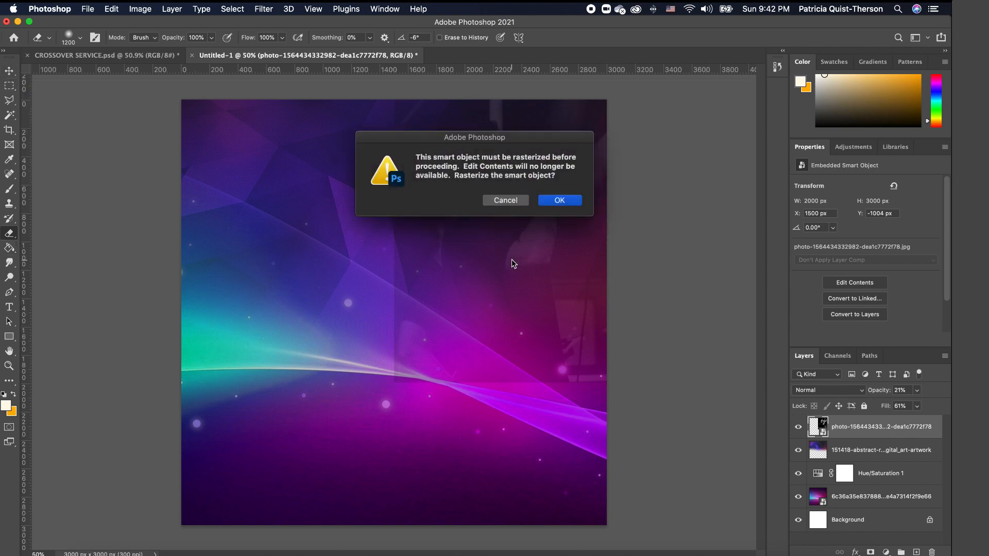
left_click(559, 200)
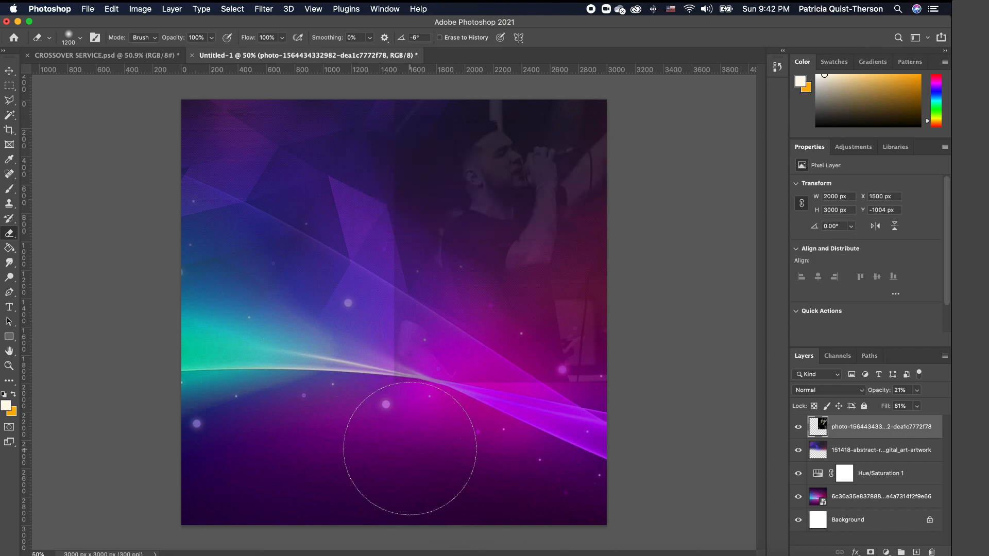
mouse_move(486, 437)
left_mouse_down()
mouse_move(382, 414)
mouse_move(338, 365)
mouse_move(347, 123)
mouse_move(329, 154)
left_mouse_up()
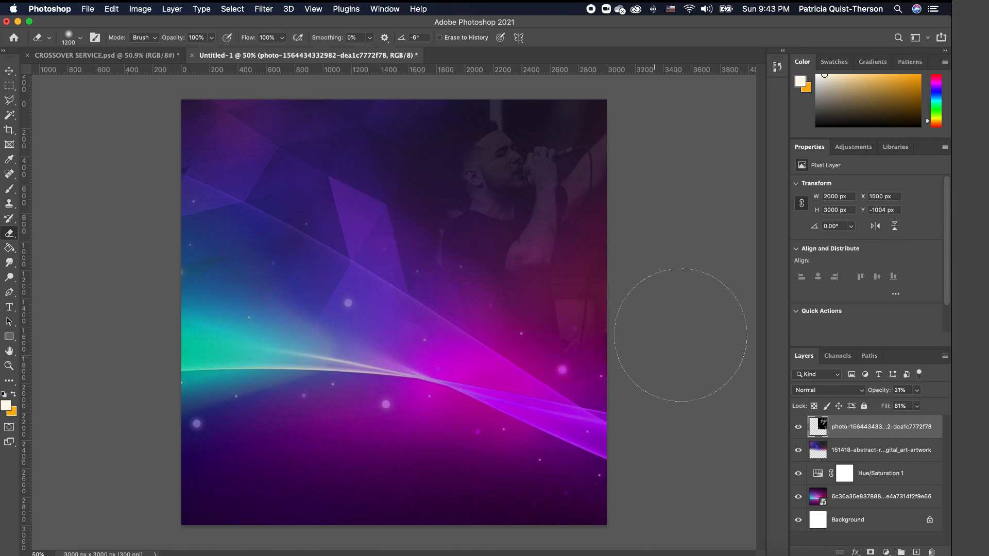
- Add a Color Lookup adjustment layer using the Crisp_Warm.look 3DLUT
left_click(9, 71)
left_click(443, 315)
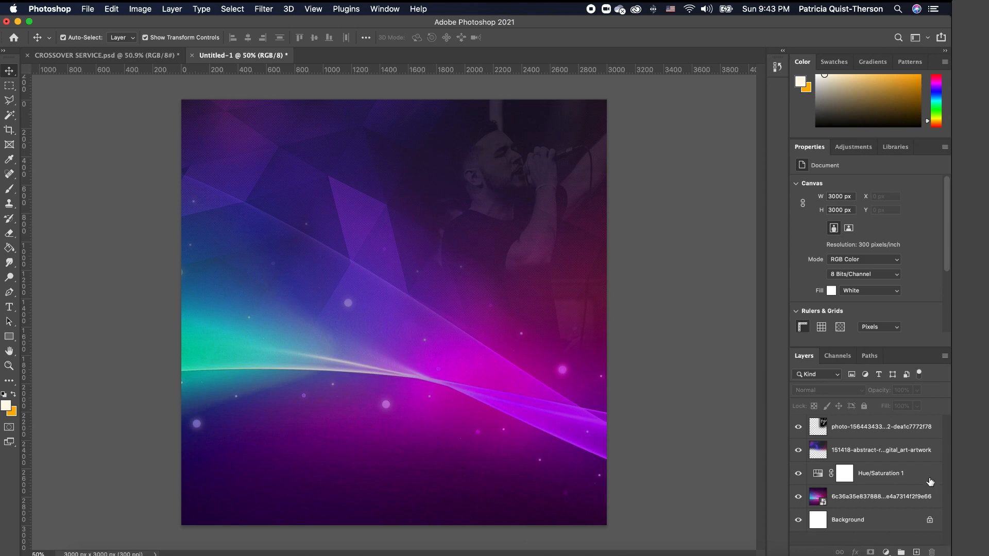
left_click(886, 553)
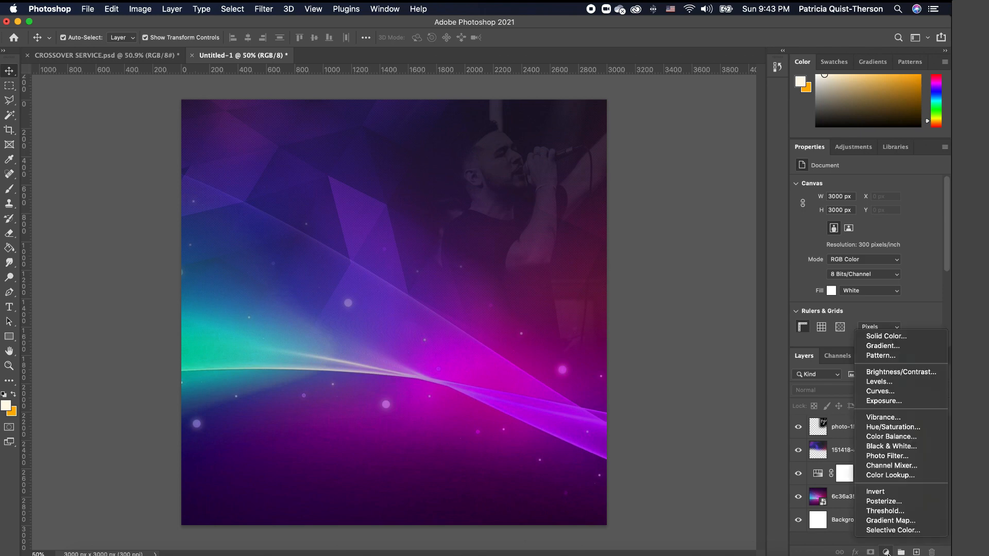
left_click(905, 480)
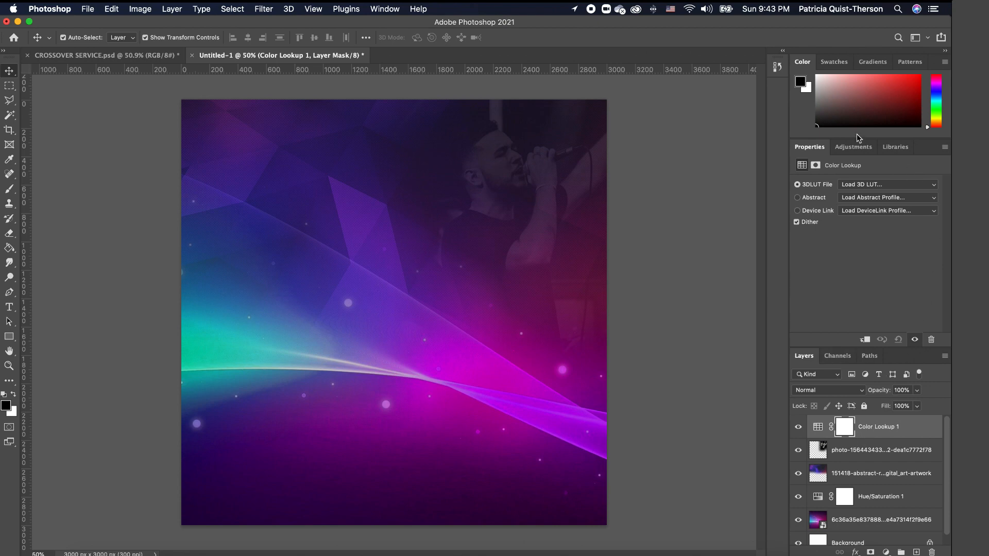
left_click(861, 186)
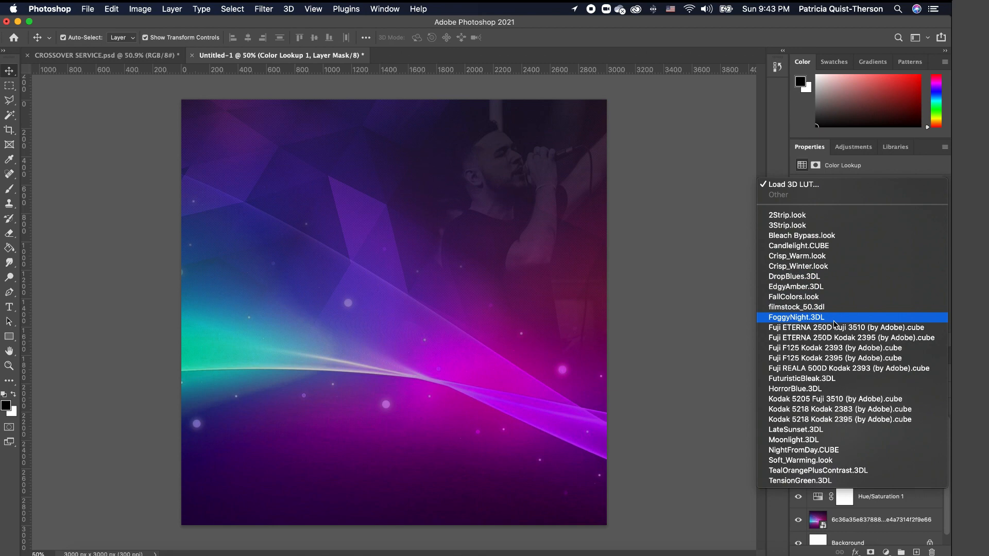
left_click(808, 260)
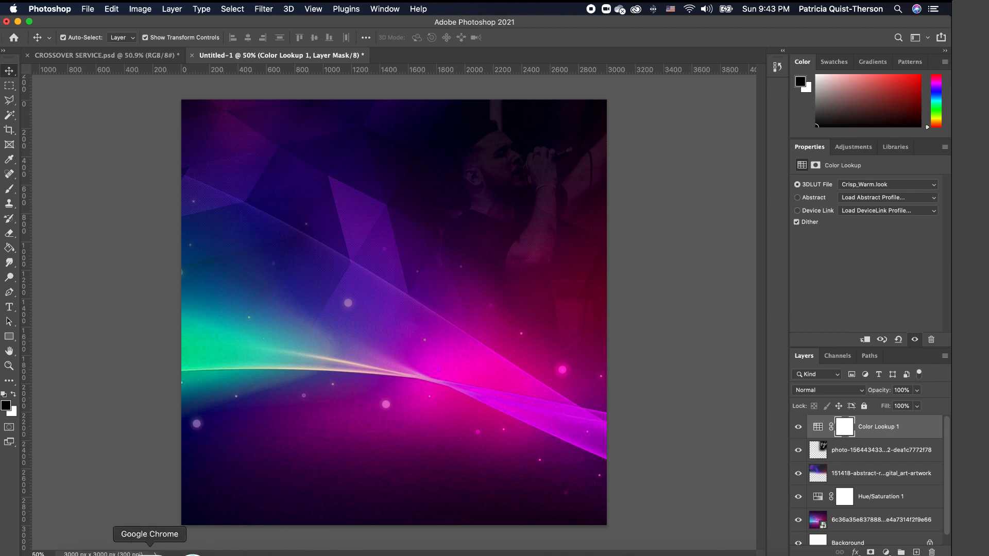
- Place 11.jpg, the man-in-suit photo, centred on the flyer
left_click(87, 550)
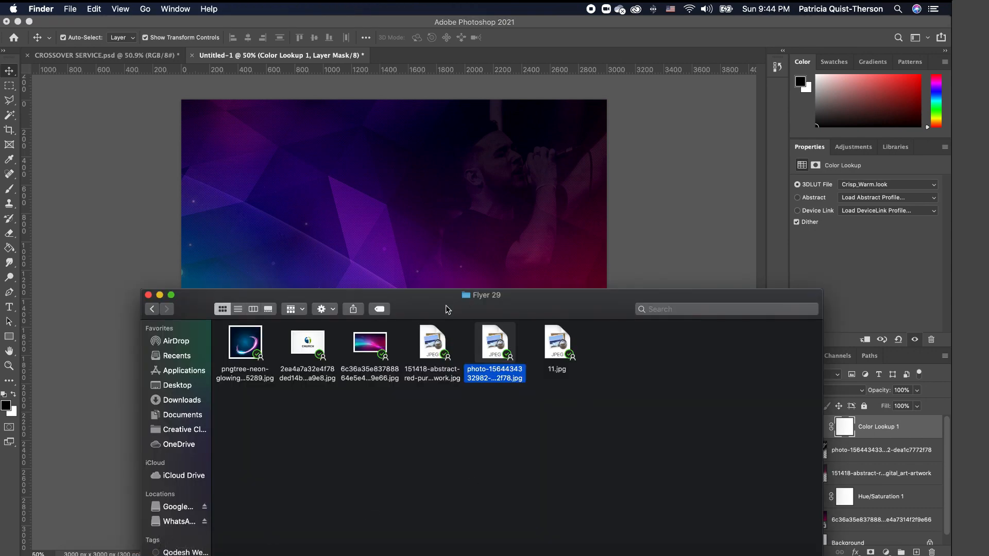
left_click_drag(566, 350, 420, 242)
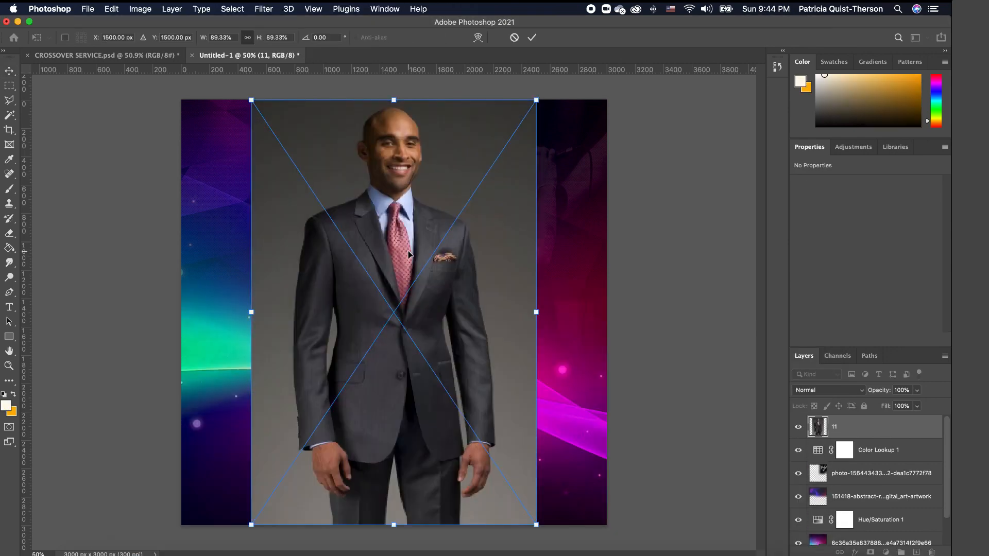
key("Return")
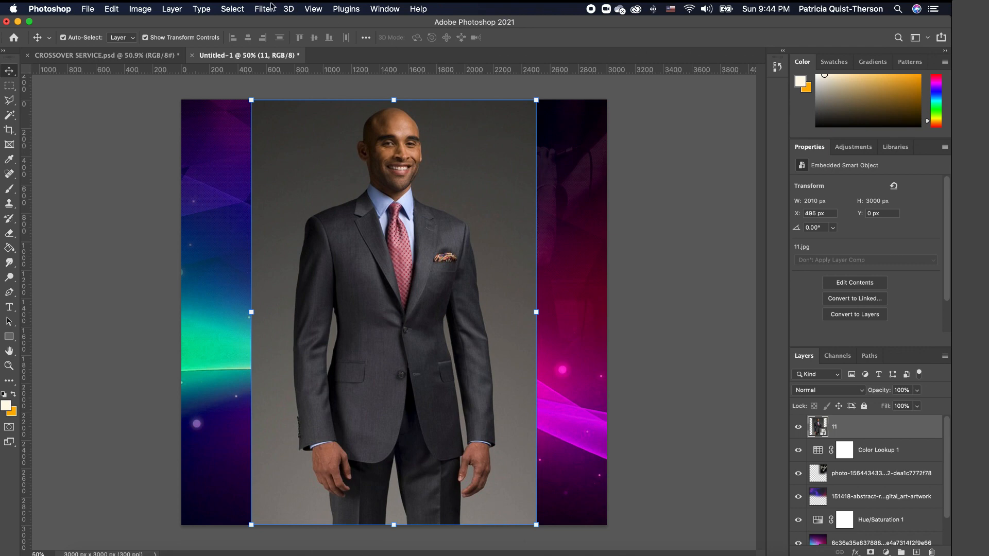
left_click(147, 12)
- Apply Brightness/Contrast to layer 11 with brightness 5 and contrast 39
mouse_move(111, 11)
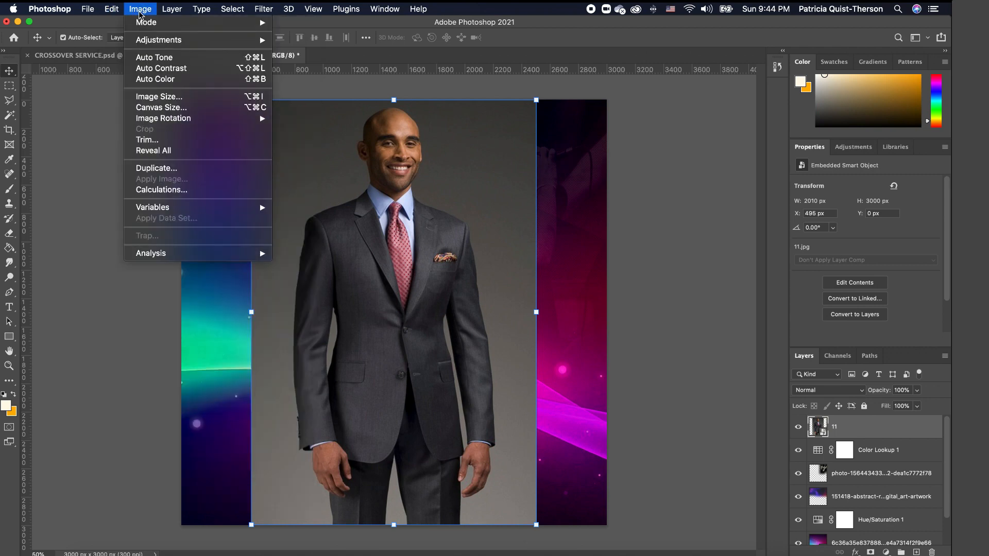
mouse_move(168, 41)
left_click(298, 44)
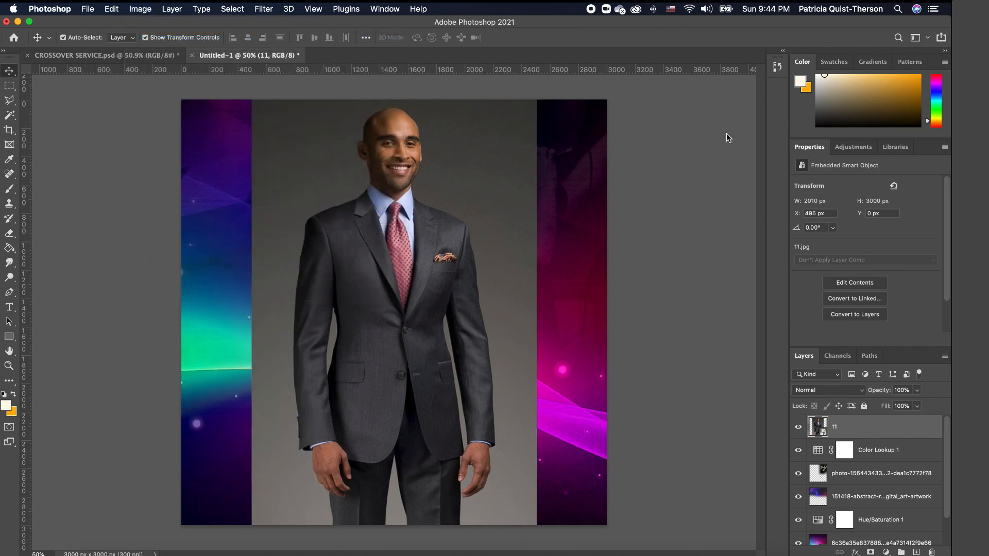
left_click_drag(507, 164, 613, 127)
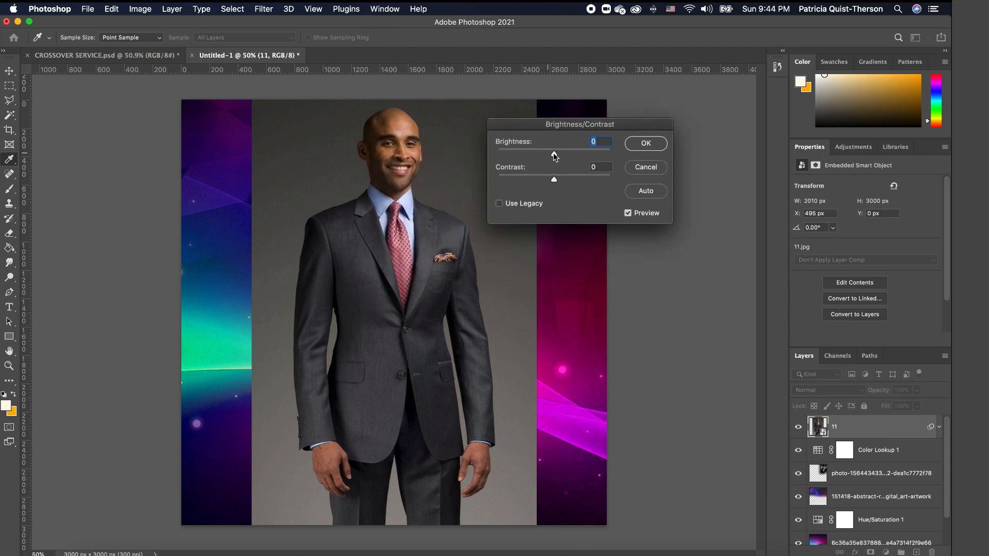
left_click_drag(554, 178, 576, 179)
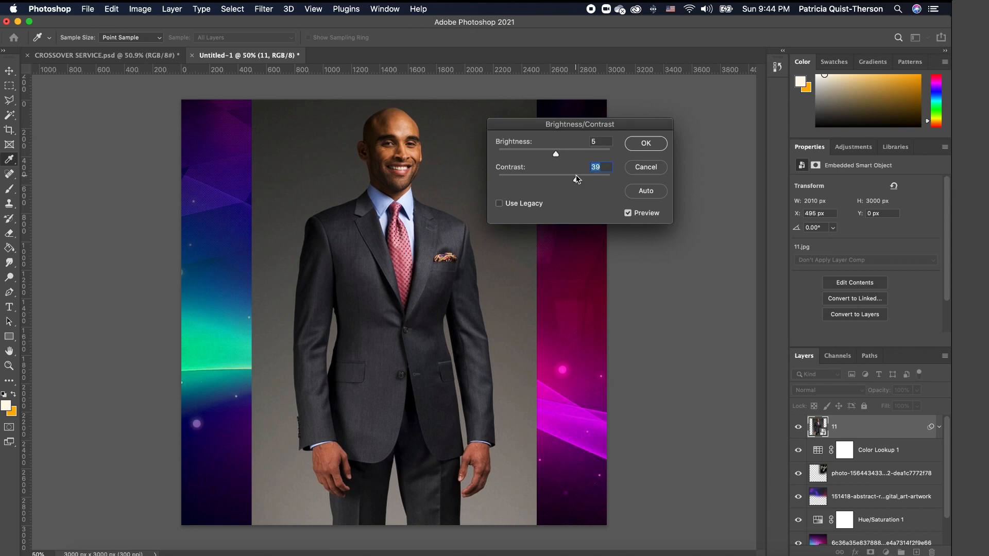
left_click(653, 147)
key("v")
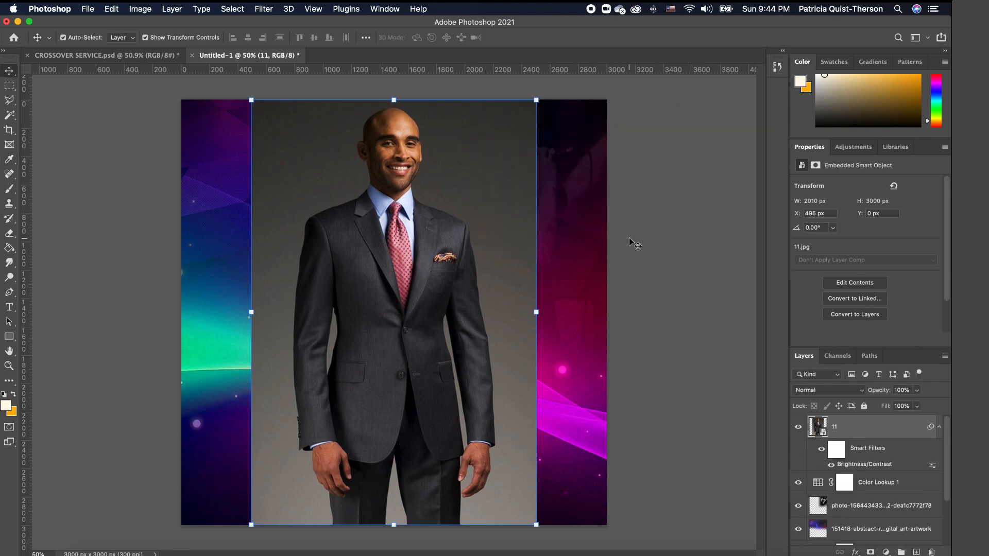
left_click(672, 268)
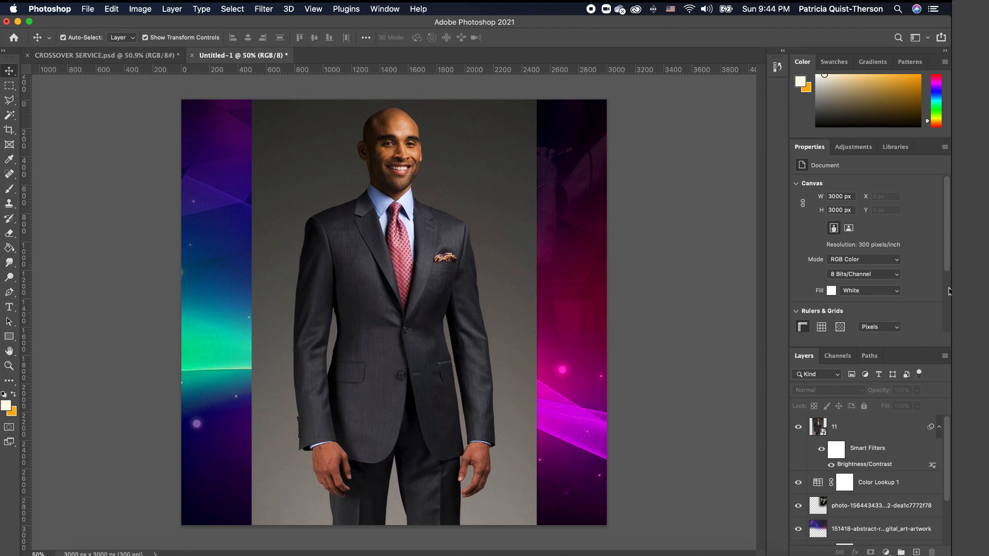
- Mask layer 11 using Select Subject so only the suited man remains
left_click(871, 428)
left_click_drag(948, 264, 949, 308)
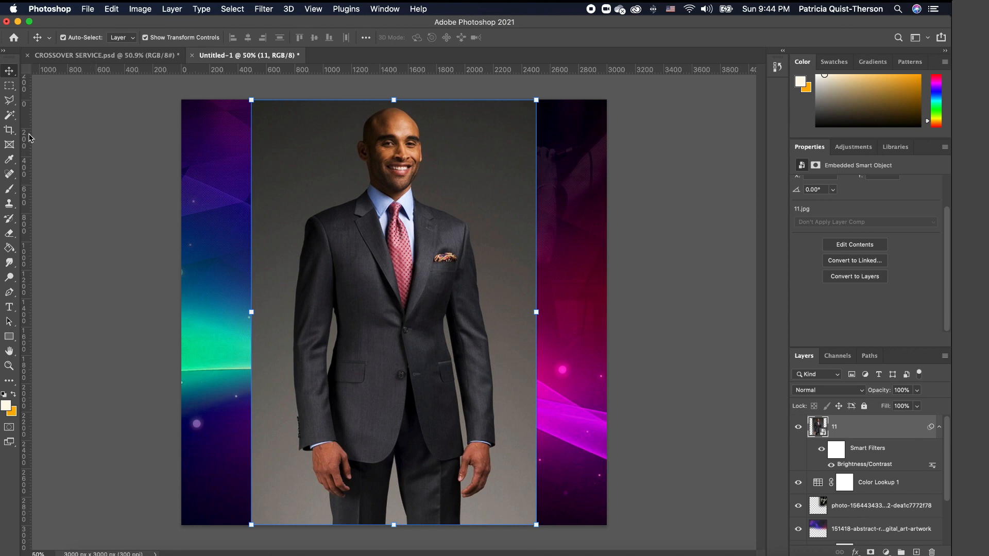
left_click(13, 121)
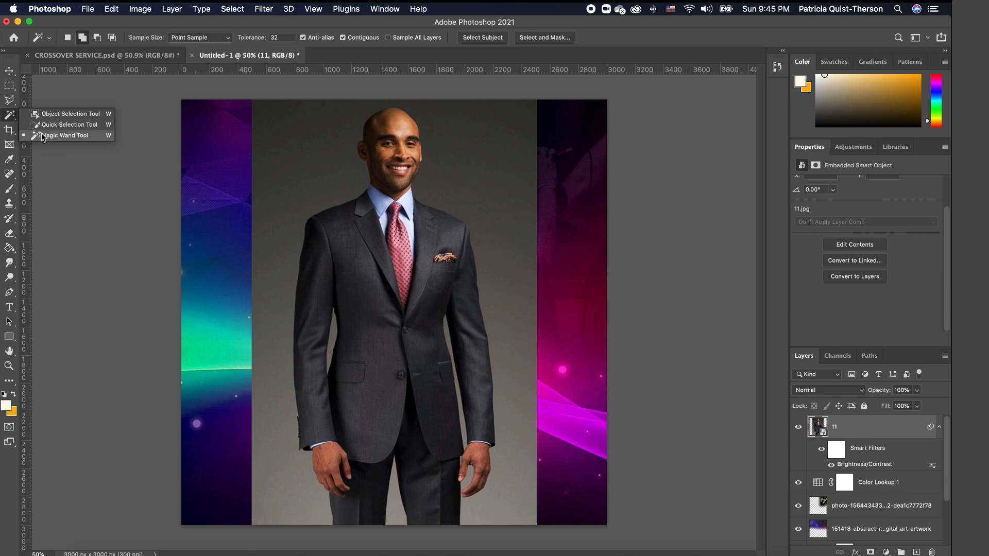
left_click(86, 130)
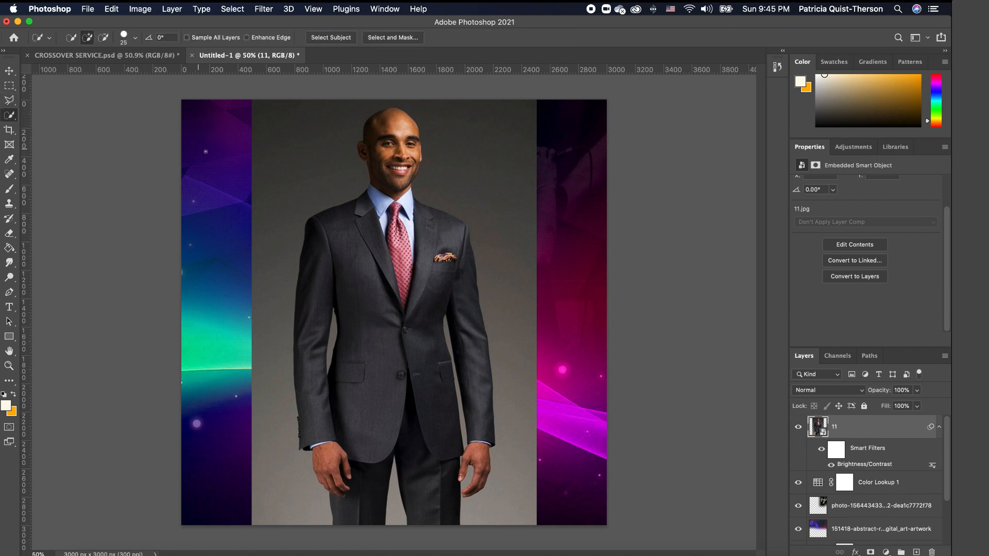
left_click(340, 38)
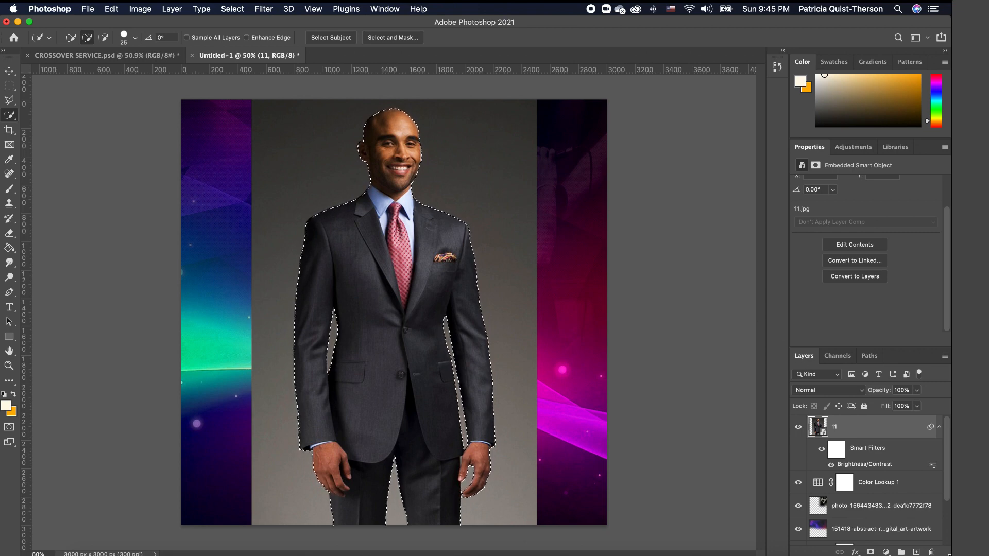
left_click(871, 552)
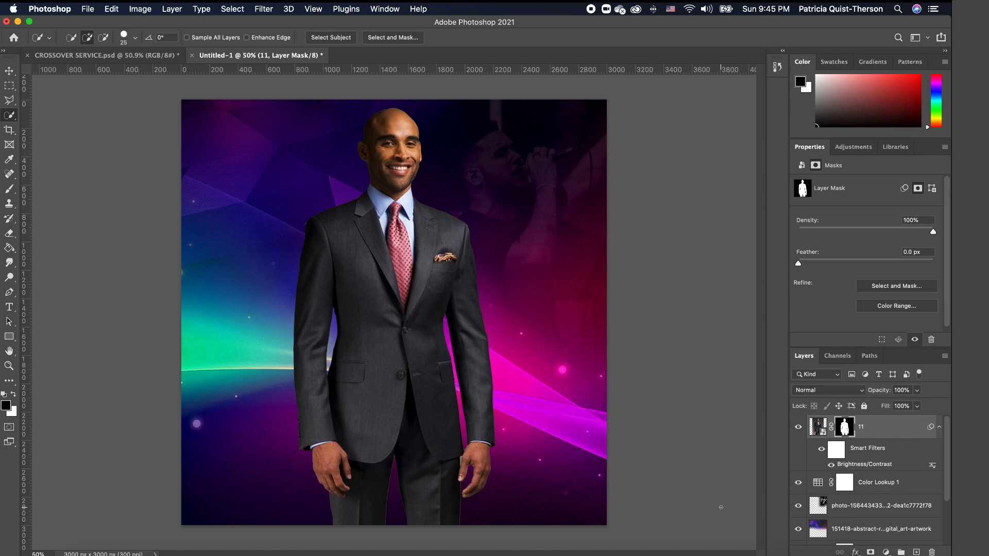
left_click(896, 432)
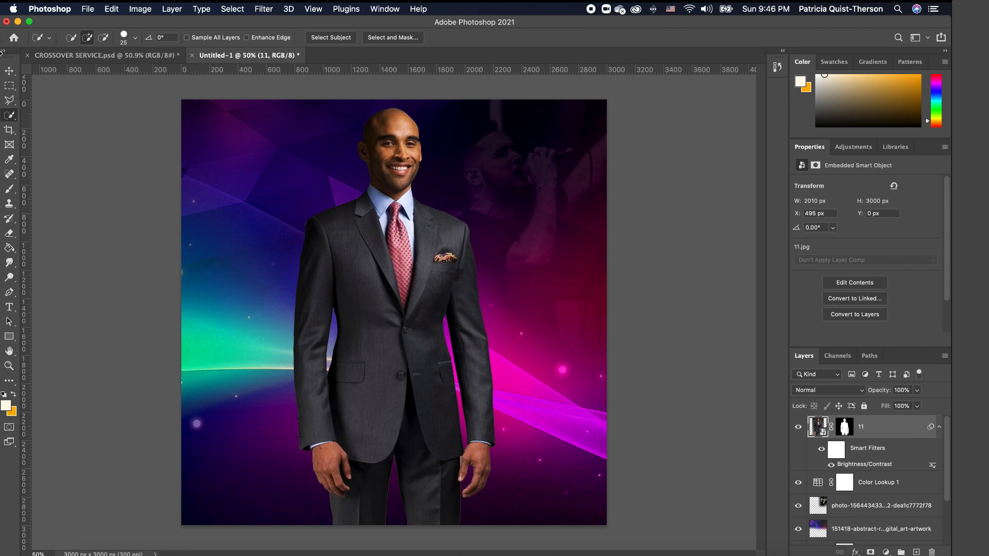
- Rasterize the man's layer and erase his lower legs and jacket with the Eraser
key("v")
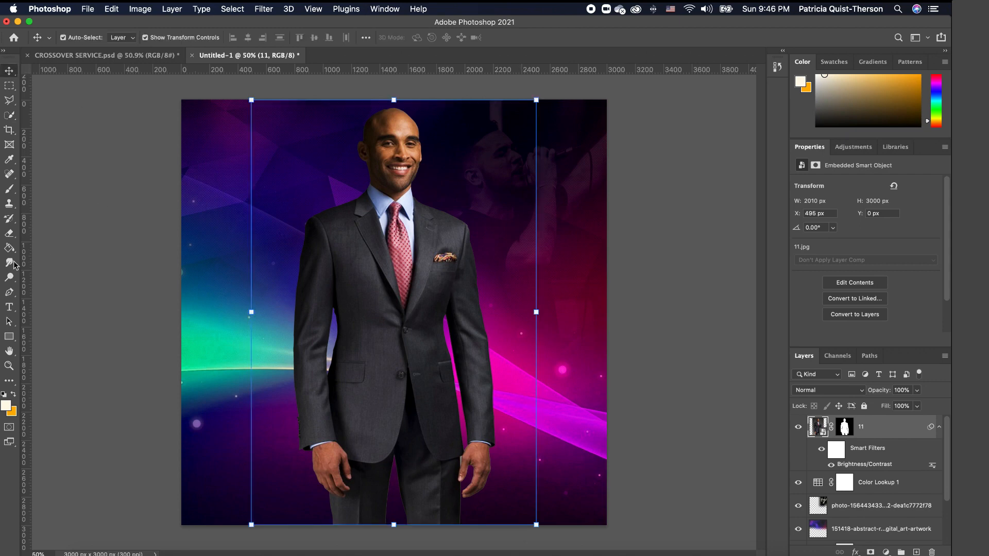
left_click(9, 233)
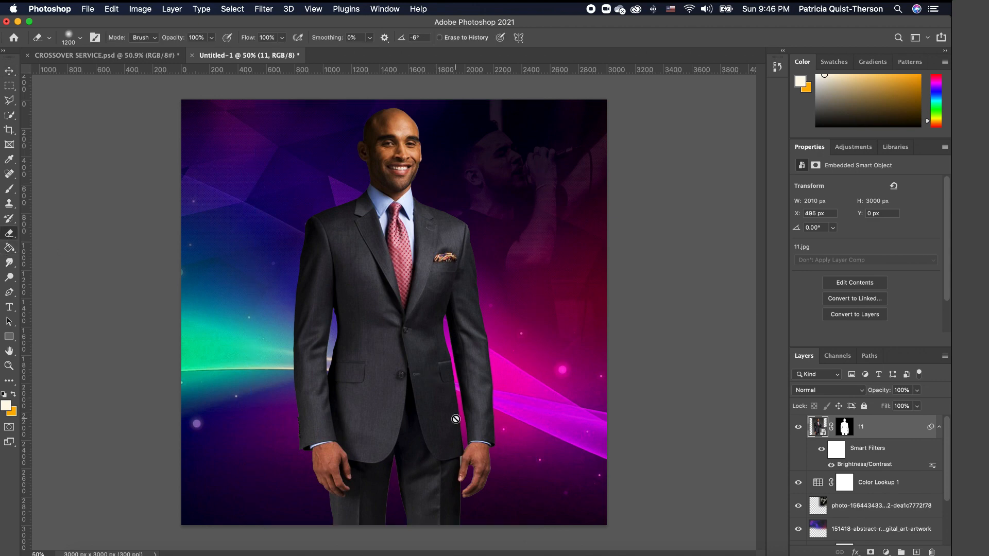
left_click(406, 340)
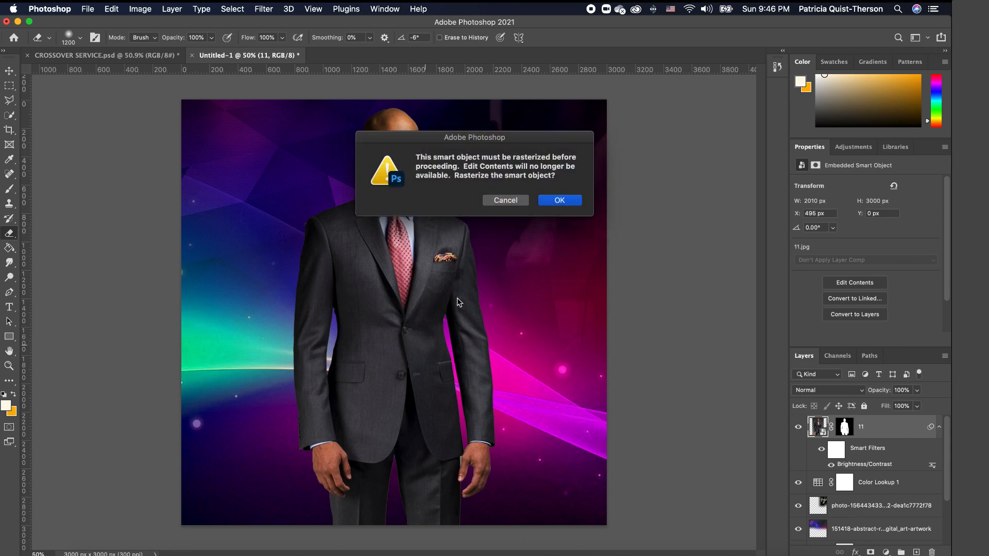
left_click(560, 201)
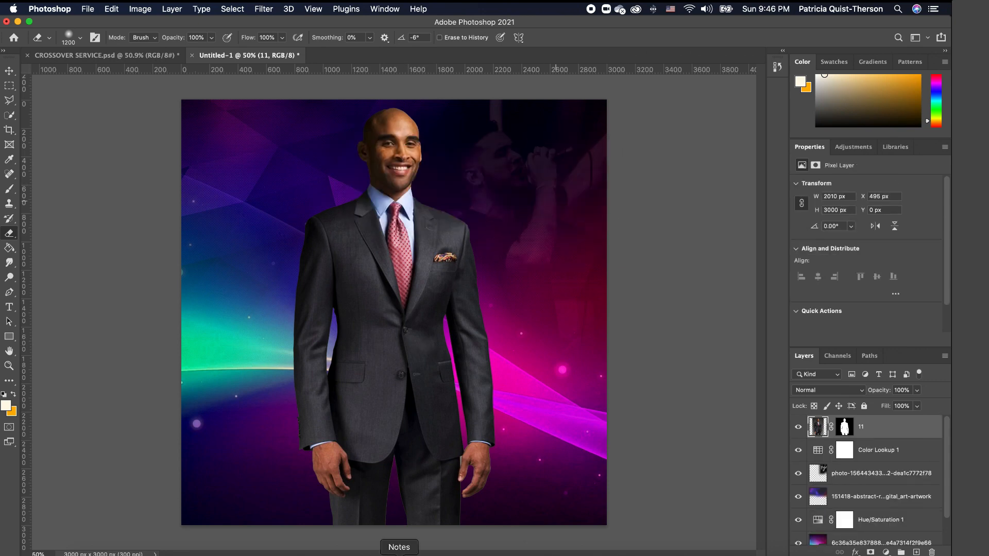
mouse_move(454, 492)
left_mouse_down()
mouse_move(453, 479)
mouse_move(288, 494)
mouse_move(424, 478)
mouse_move(486, 441)
left_mouse_up()
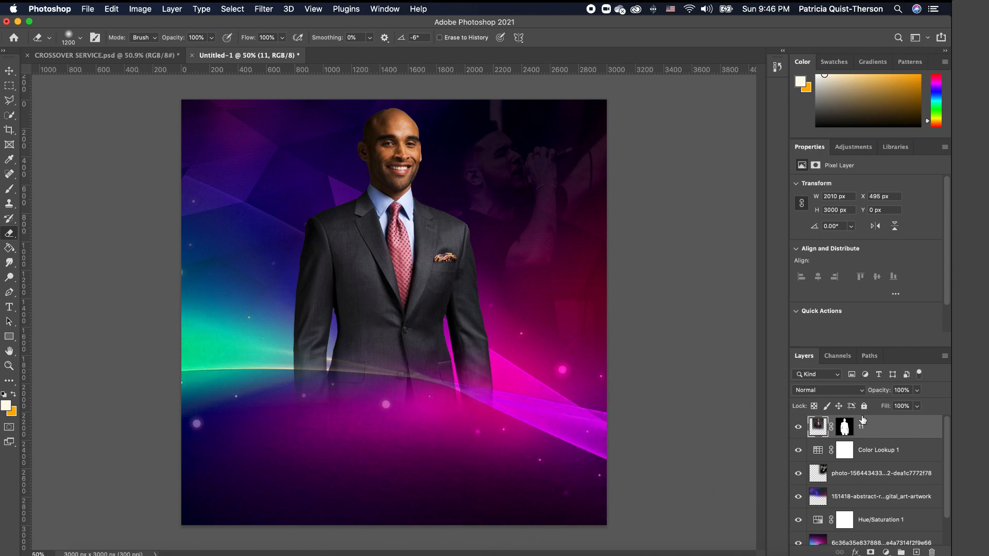
key("v")
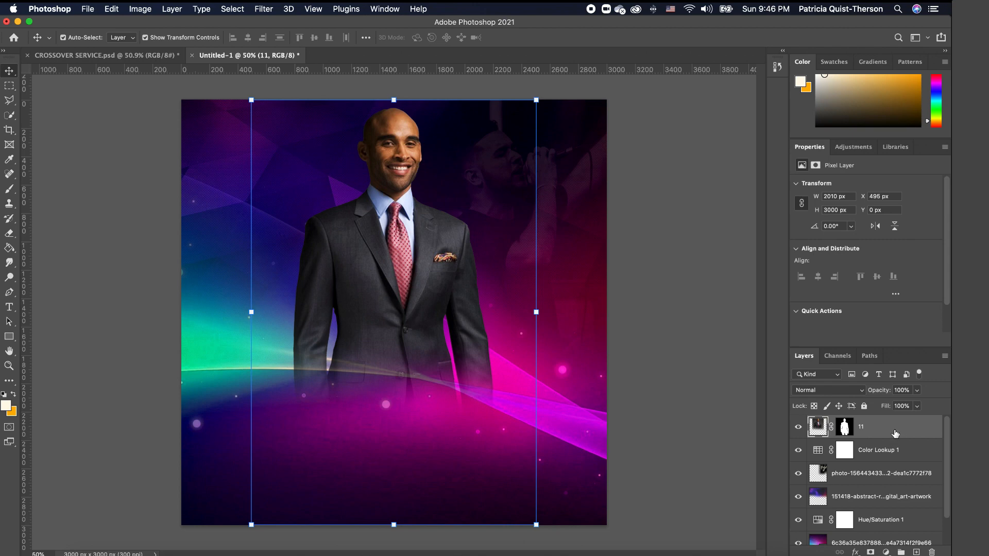
- Duplicate the man layer with Cmd+J and shift the copy to the left
key("super+j")
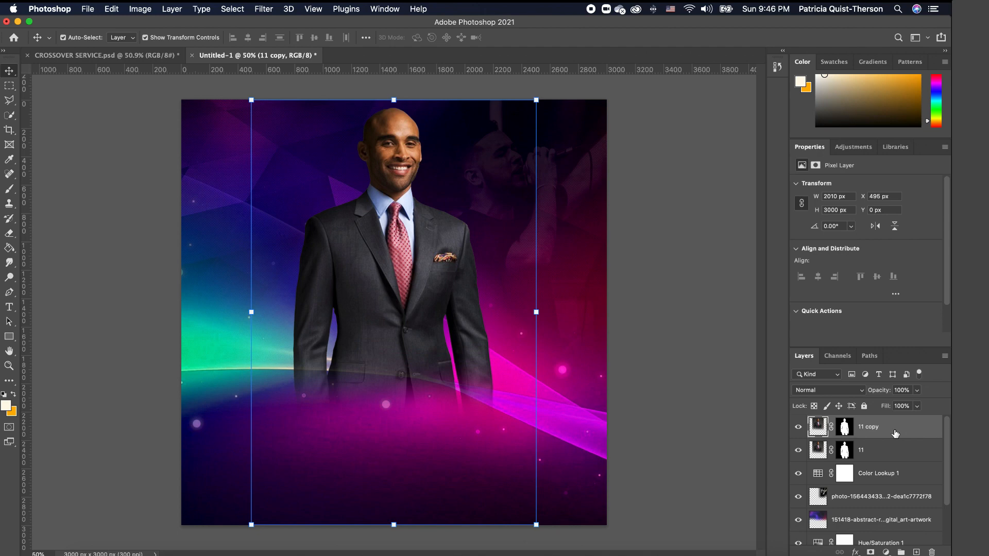
left_click_drag(371, 264, 249, 263)
scroll(371, 278, "down", 3)
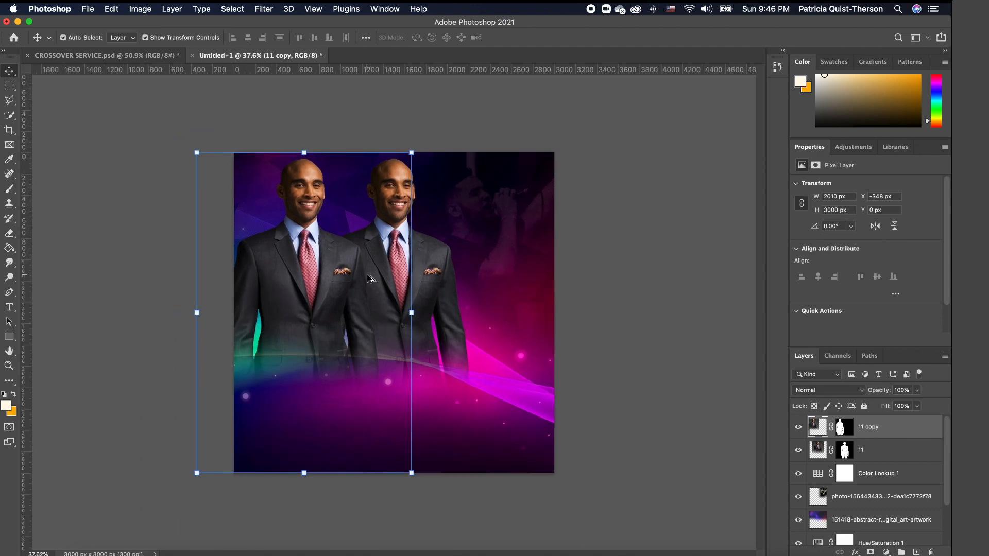
scroll(371, 278, "down", 1)
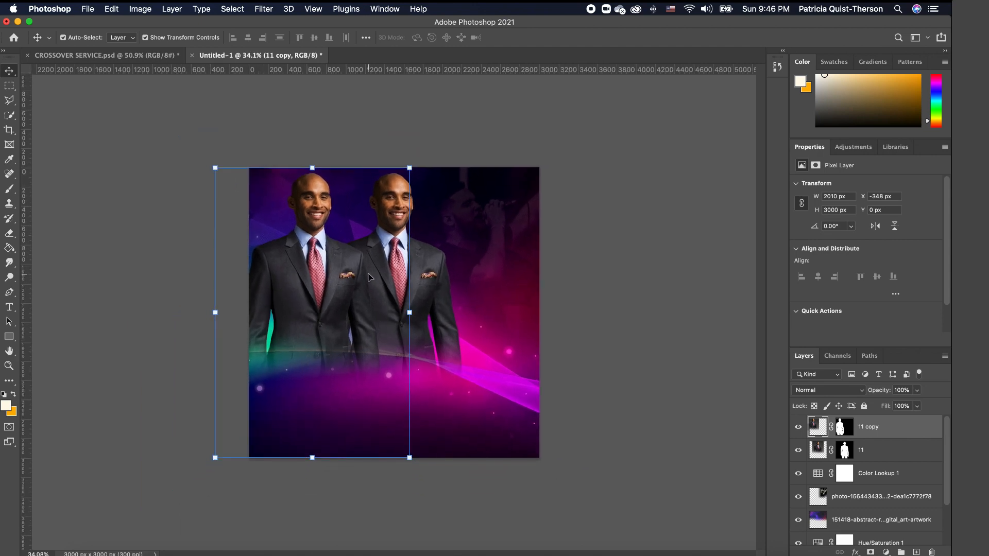
scroll(407, 306, "down", 1)
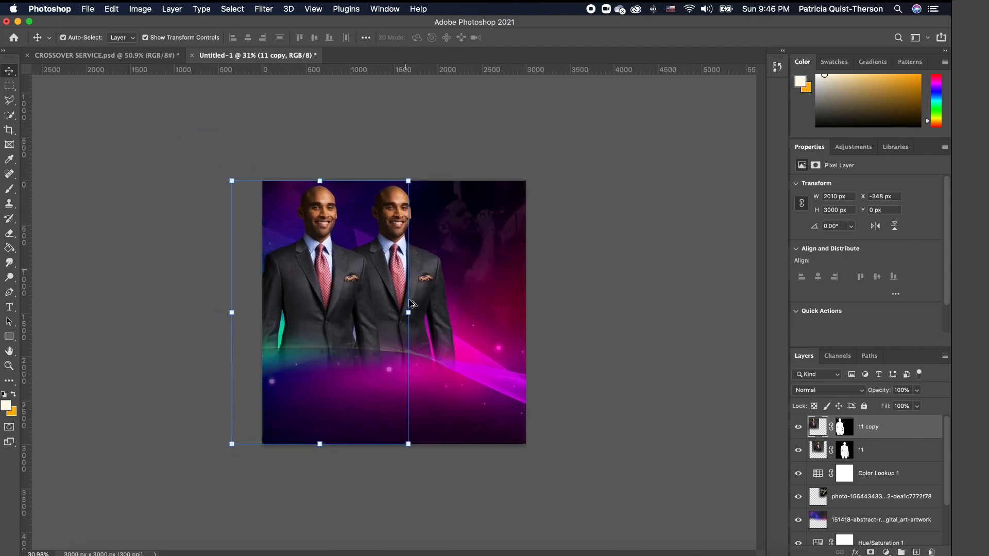
- Enlarge the duplicate with Free Transform and stack '11 copy' beneath layer 11
left_click_drag(408, 445, 563, 523)
left_click_drag(416, 379, 368, 367)
key("Return")
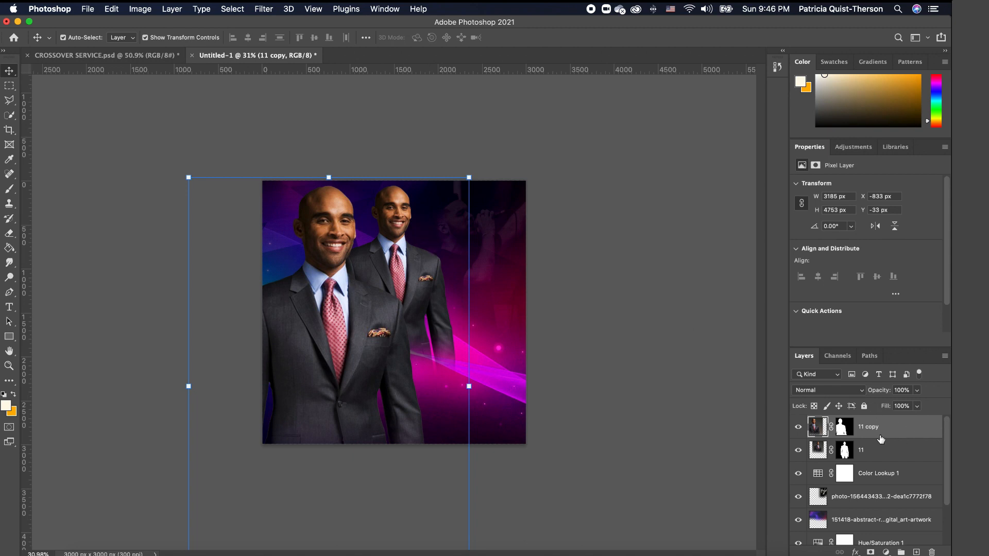
left_click_drag(881, 439, 885, 469)
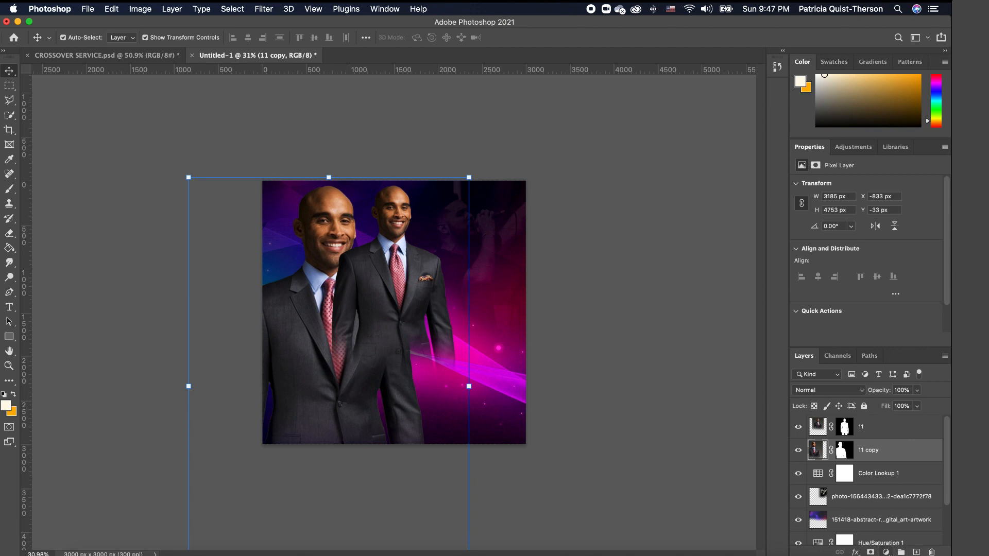
left_click(886, 552)
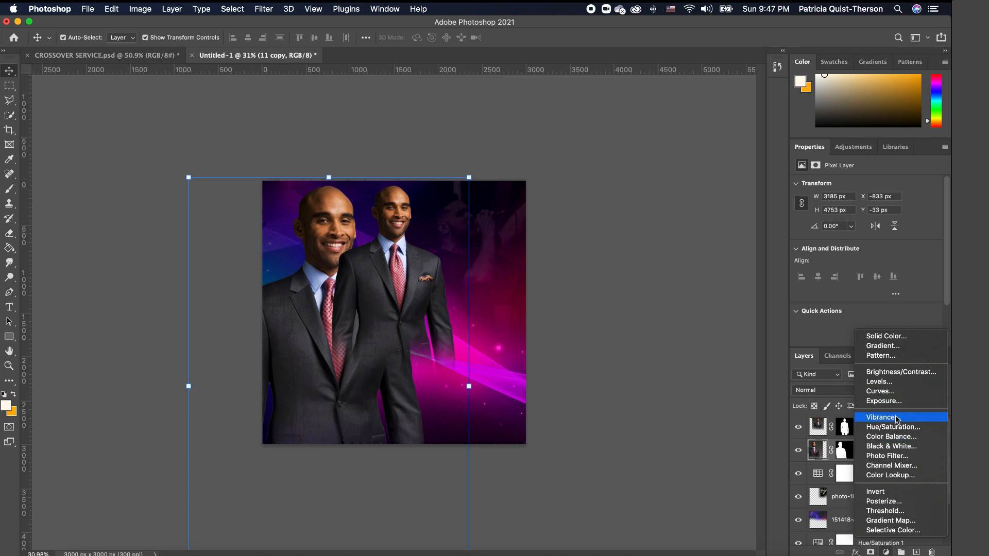
- Clip a Black & White adjustment to '11 copy' so the left man turns greyscale, then nudge him
left_click(889, 448)
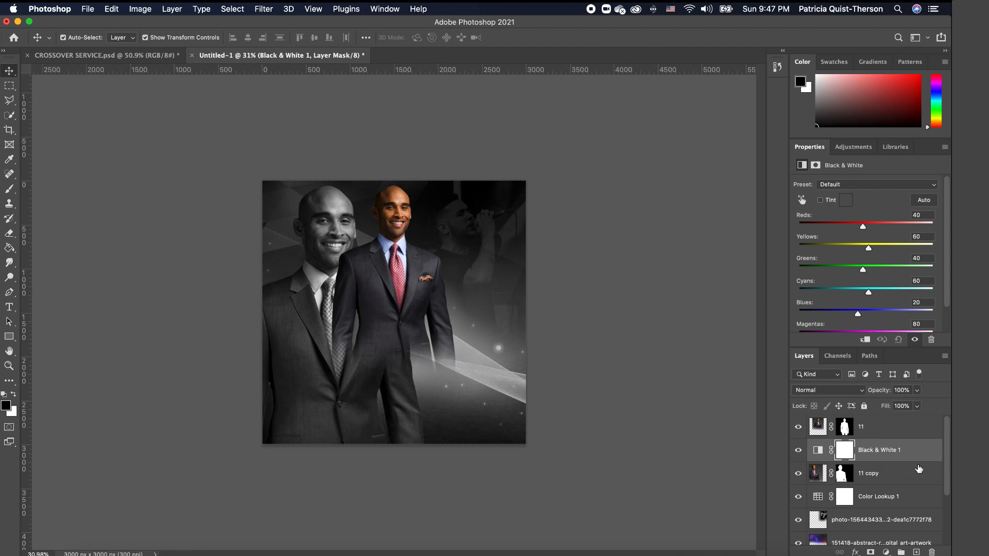
scroll(871, 442, "down", 1)
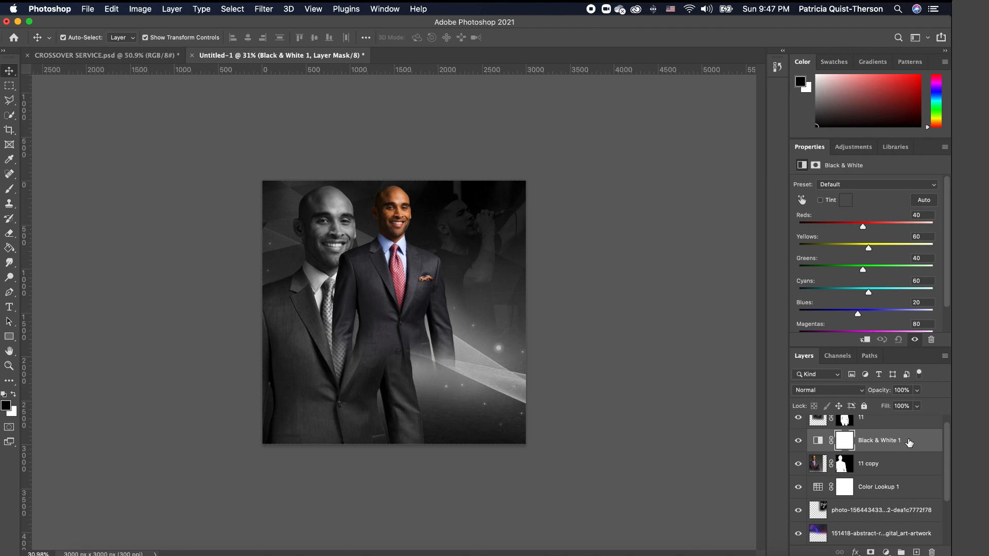
left_click(824, 447, "alt")
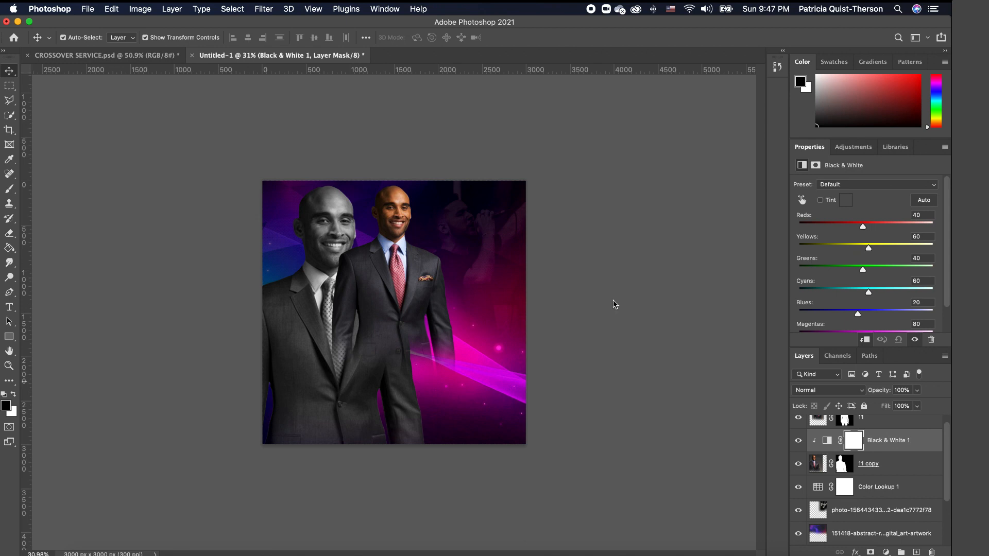
mouse_move(334, 228)
left_mouse_down()
mouse_move(343, 224)
mouse_move(335, 227)
left_mouse_up()
- Set '11 copy' to 20% opacity and shift it slightly right
left_click(917, 390)
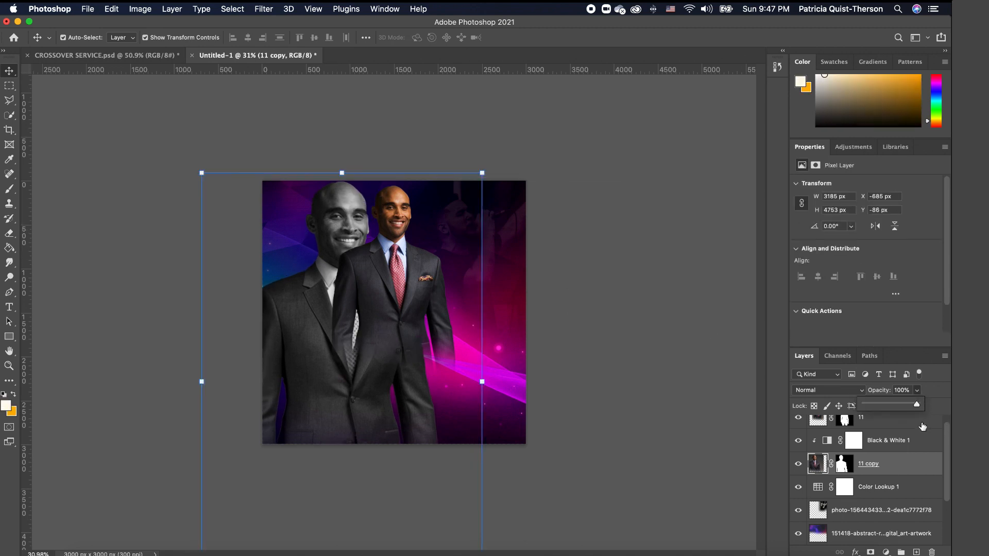
left_click_drag(919, 405, 877, 407)
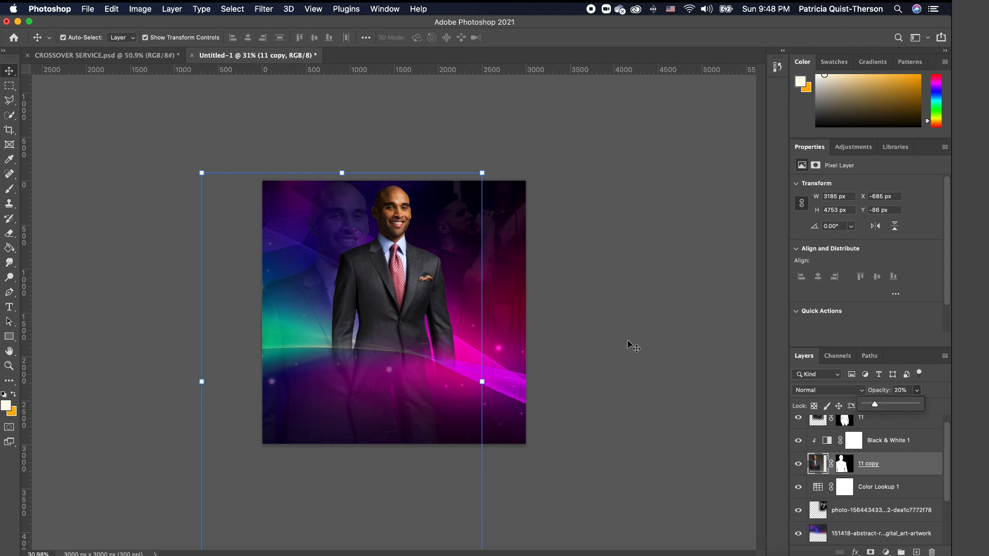
left_click_drag(348, 205, 339, 207)
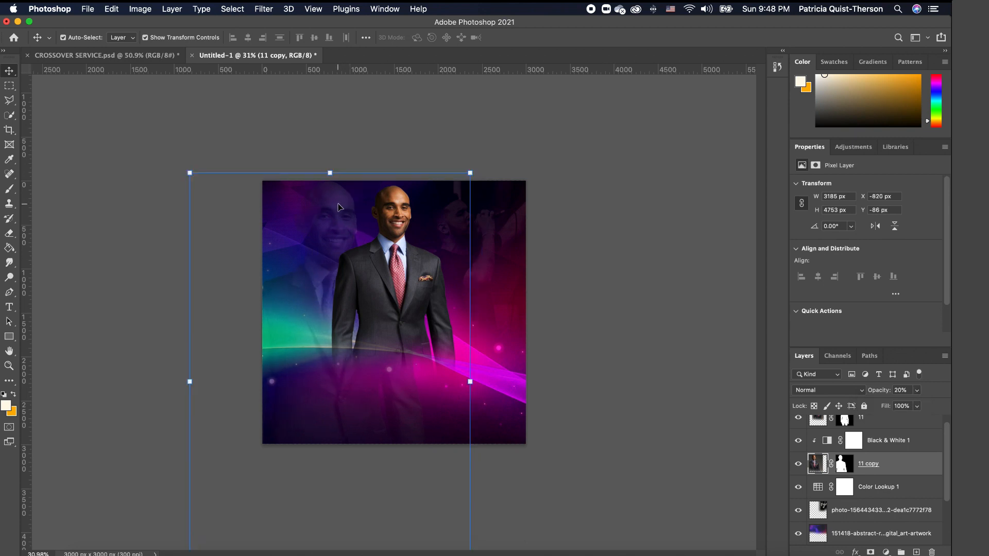
- Erase the lower bodies of '11 copy' and layer 11 into the glowing background
left_click(703, 460)
key("e")
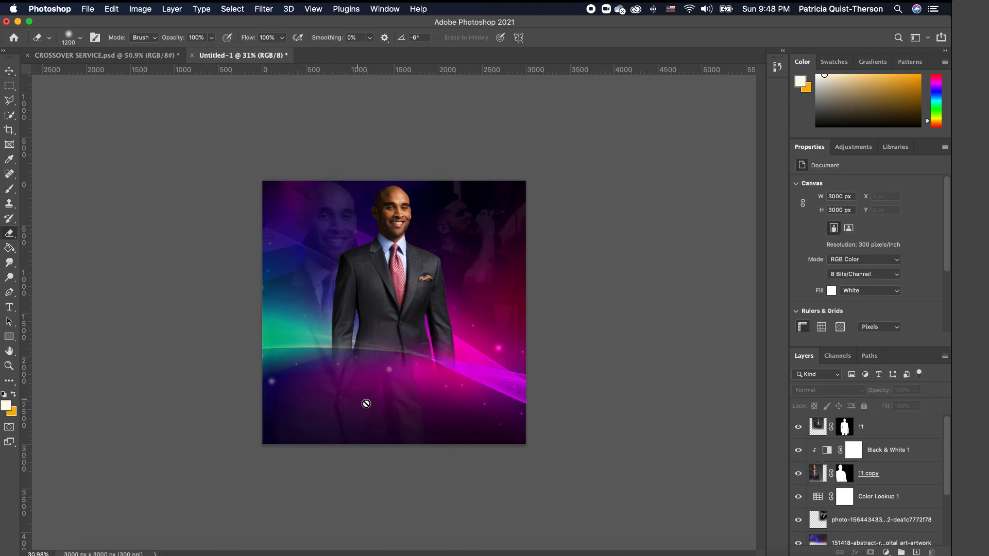
left_click(890, 483)
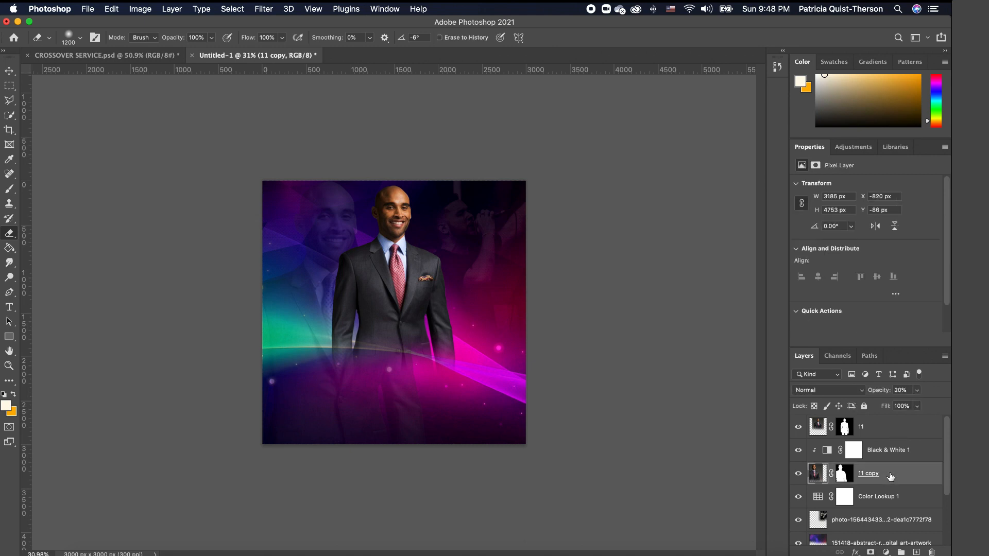
mouse_move(432, 446)
left_mouse_down()
mouse_move(379, 431)
mouse_move(390, 415)
mouse_move(224, 473)
mouse_move(435, 482)
mouse_move(359, 499)
mouse_move(524, 467)
left_mouse_up()
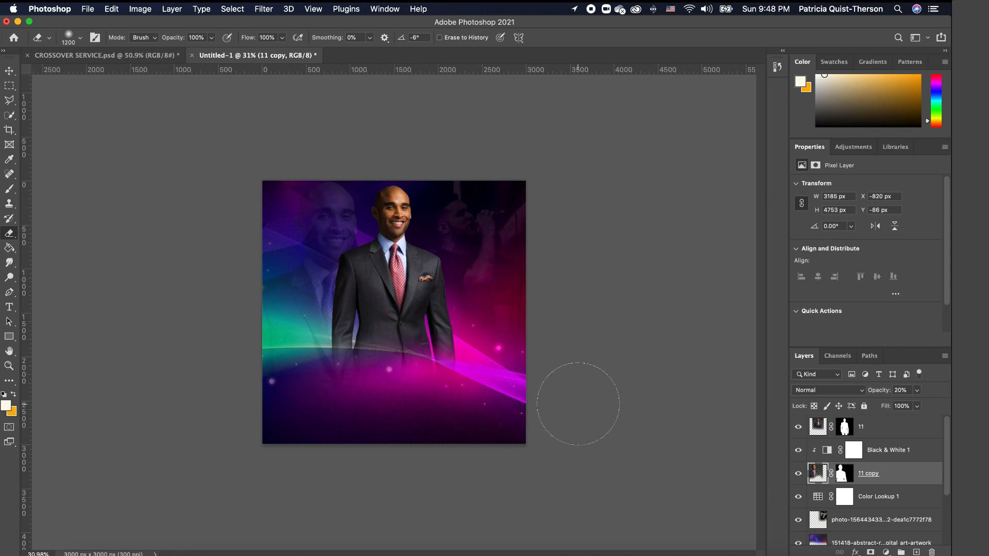
left_click(887, 429)
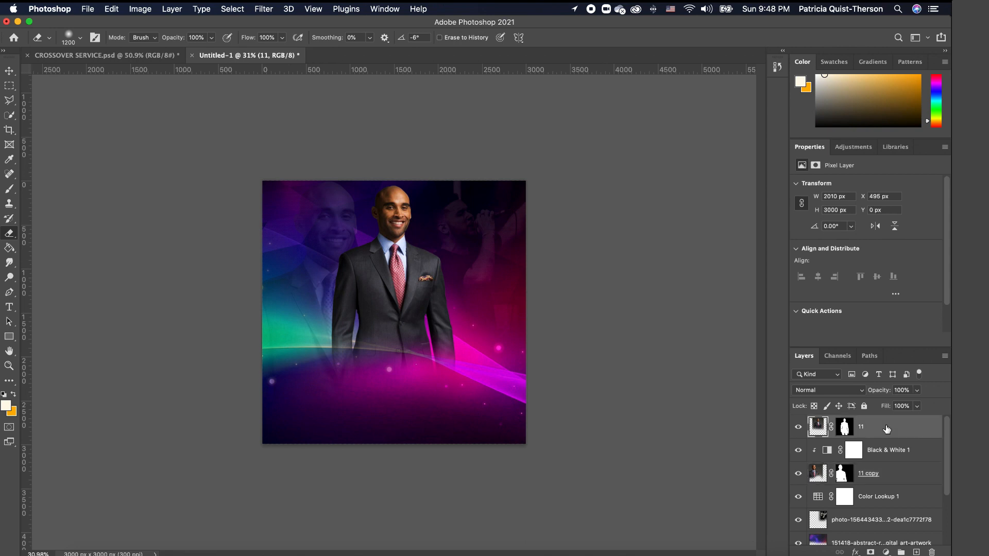
mouse_move(458, 400)
left_mouse_down()
mouse_move(473, 395)
mouse_move(452, 405)
mouse_move(309, 398)
mouse_move(400, 401)
mouse_move(314, 399)
mouse_move(393, 404)
mouse_move(473, 387)
mouse_move(380, 383)
mouse_move(439, 393)
mouse_move(504, 387)
left_mouse_up()
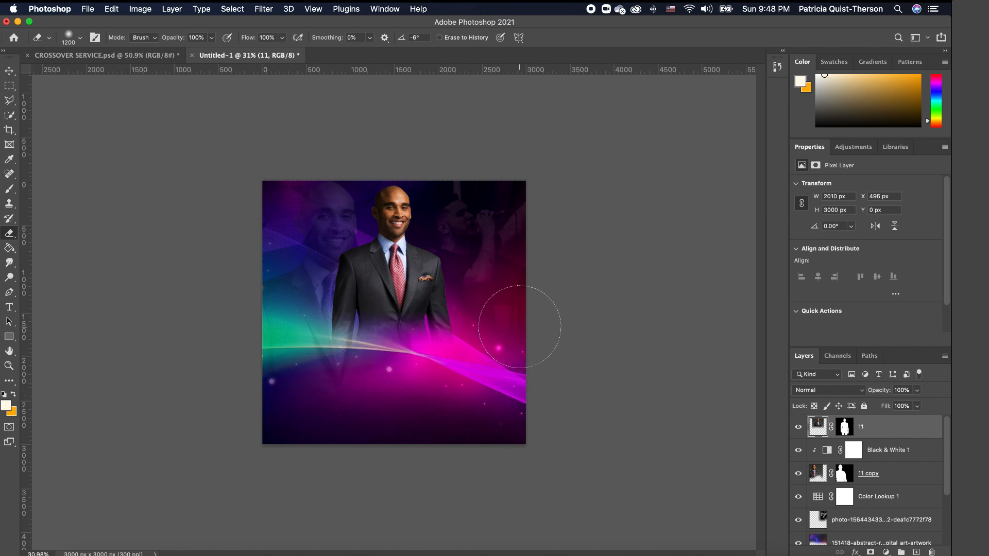
key("v")
key("super+0")
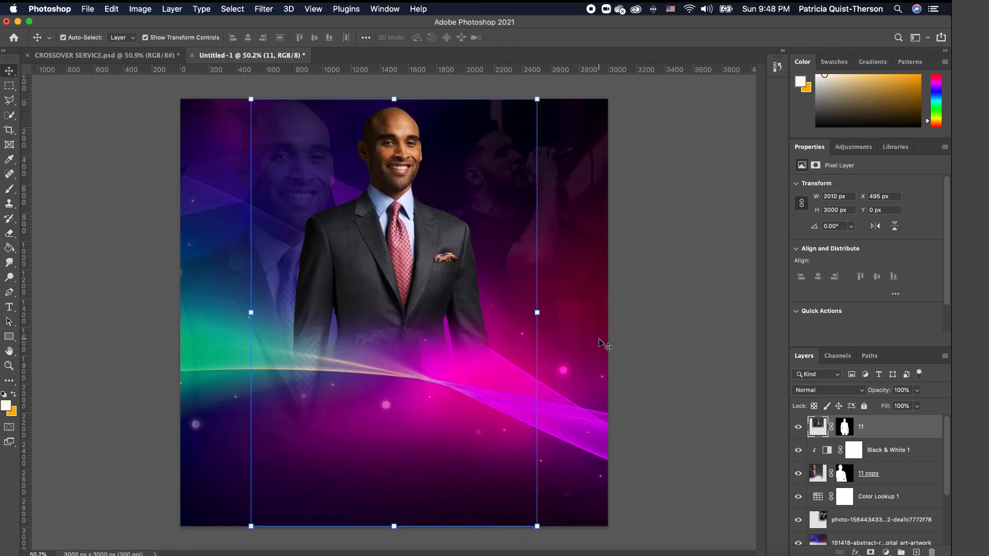
- Type the title 'cross' left of the man, then enlarge and position it
left_click(9, 307)
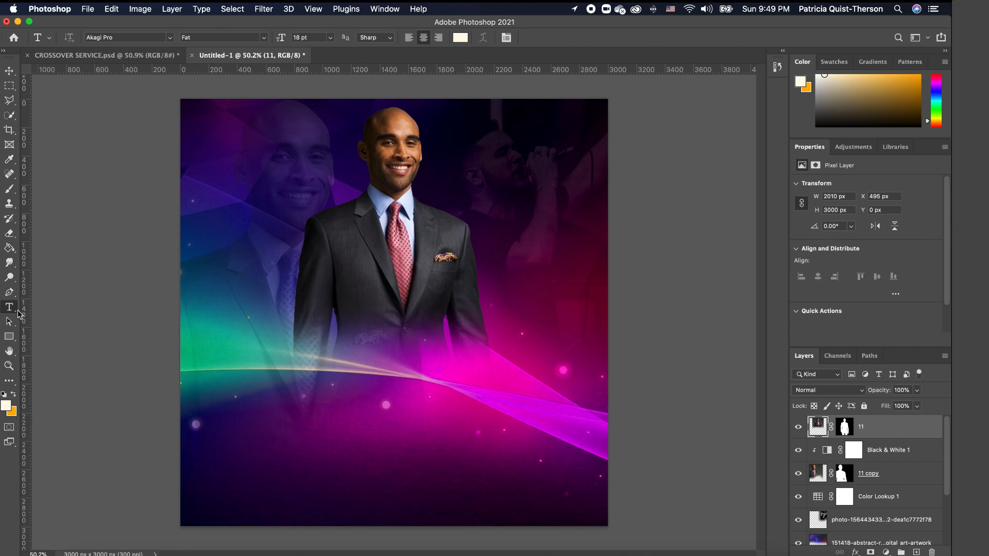
left_click(241, 297)
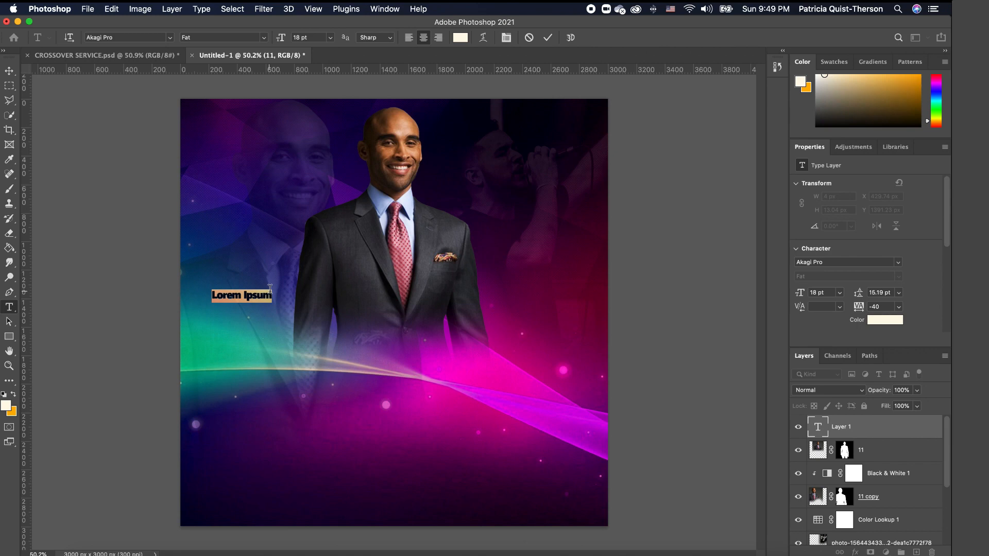
type("cr")
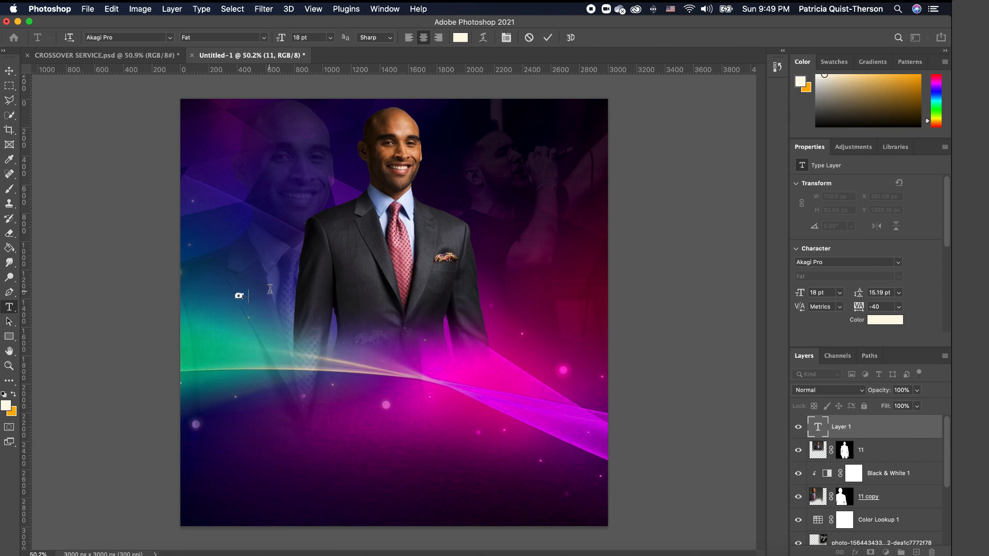
type("oss")
left_click(13, 84)
left_click(12, 77)
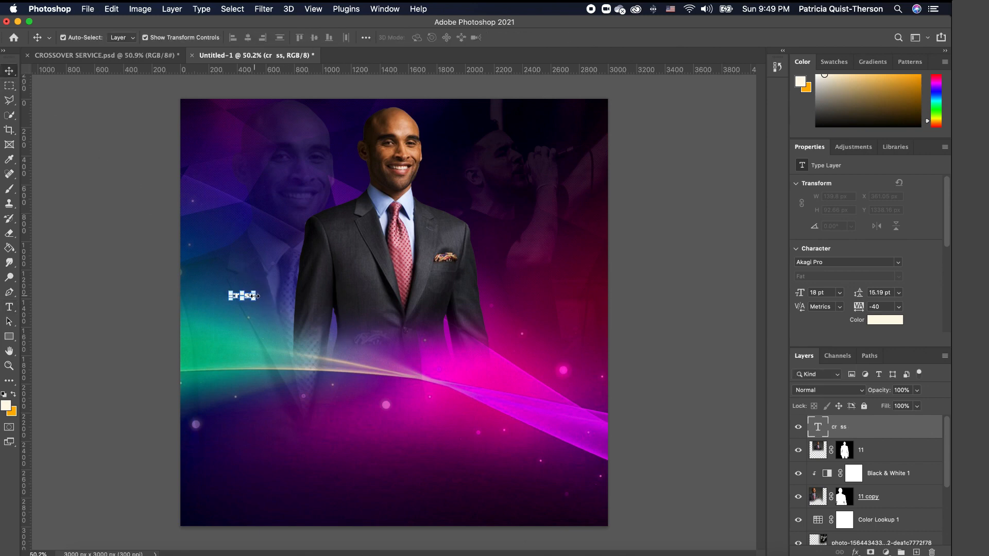
key("super+t")
left_click_drag(254, 301, 531, 477)
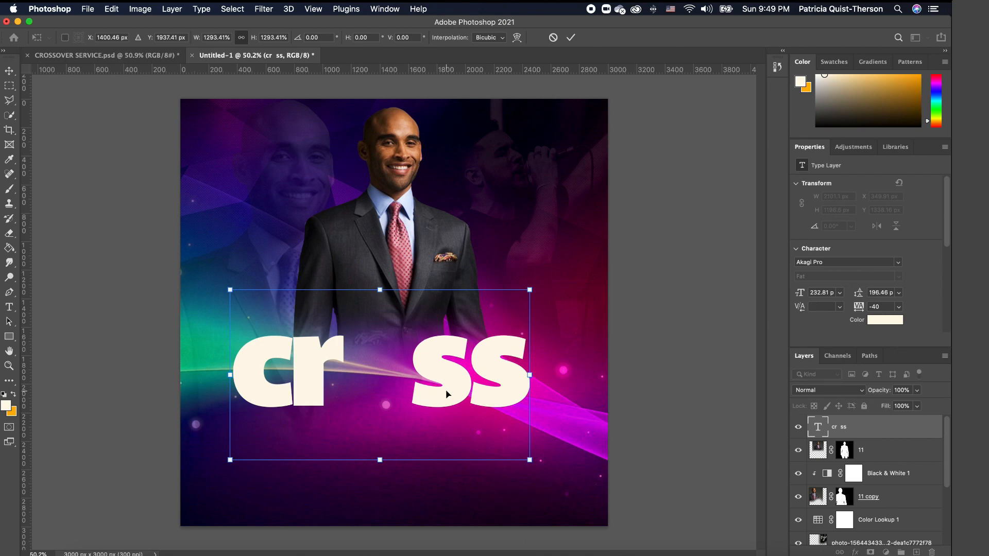
left_click_drag(444, 393, 417, 314)
key("Return")
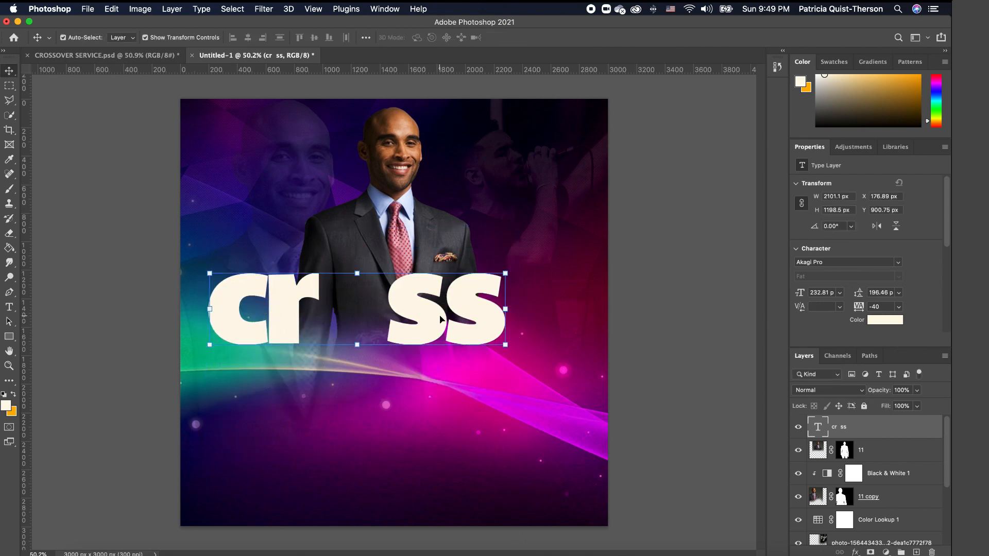
- Set the title font to BadaBoom BB
double_click(437, 314)
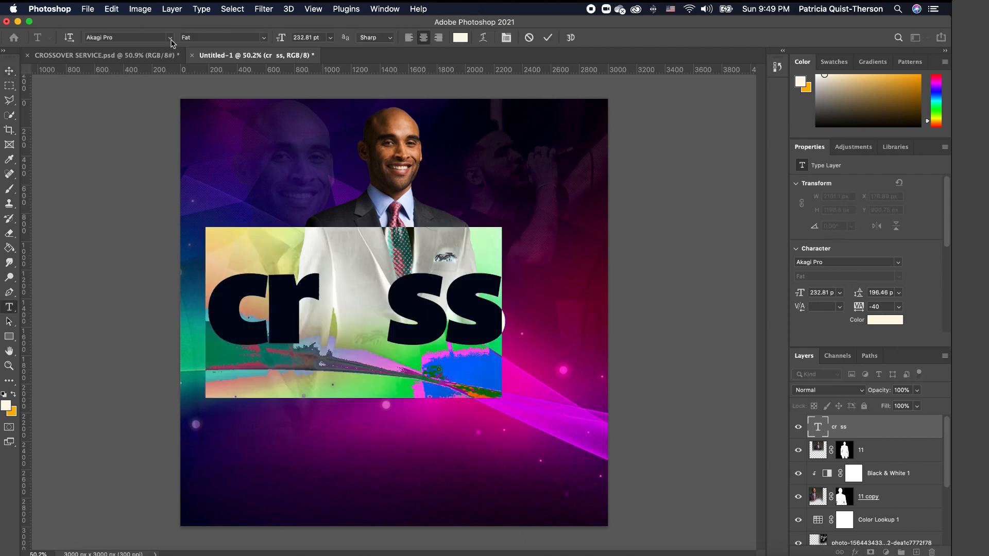
left_click(170, 39)
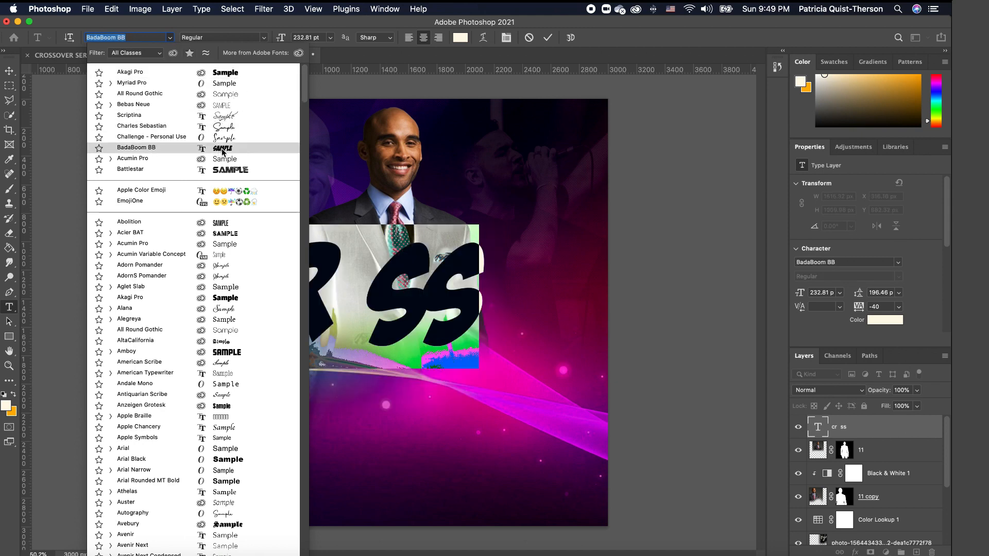
left_click(222, 151)
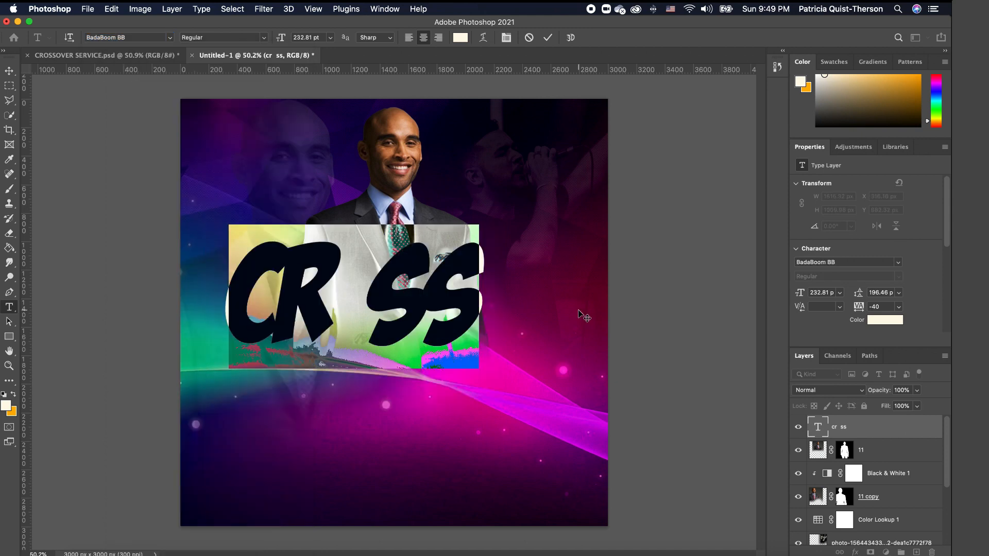
left_click(9, 70)
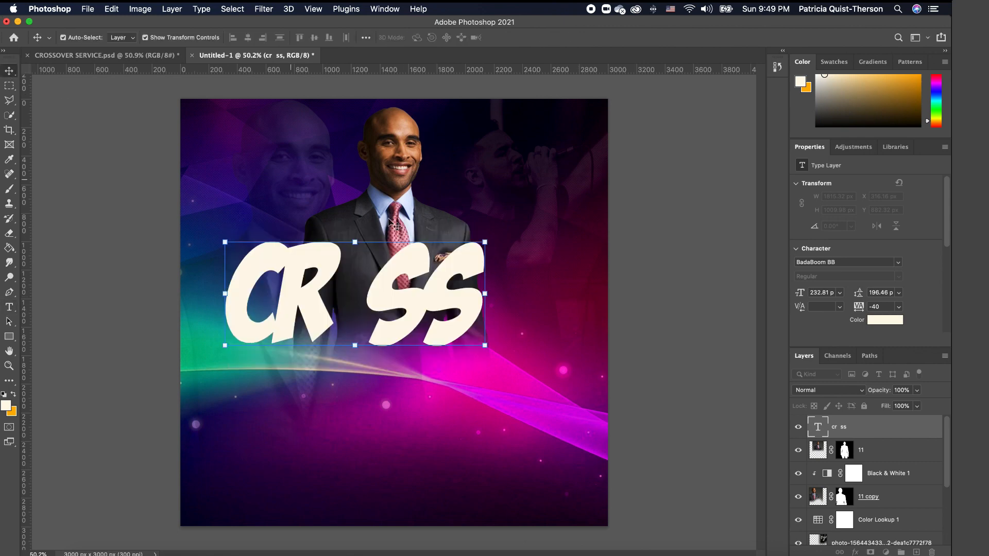
- Widen the gap between CR and SS, reposition the title, and Alt-drag a copy below it
left_click(9, 307)
left_click(359, 291)
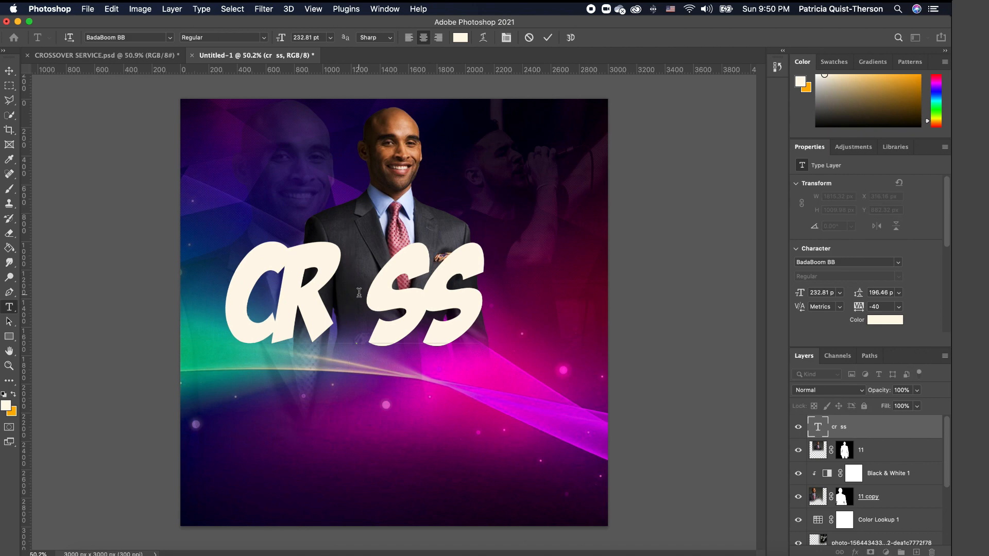
left_click(9, 70)
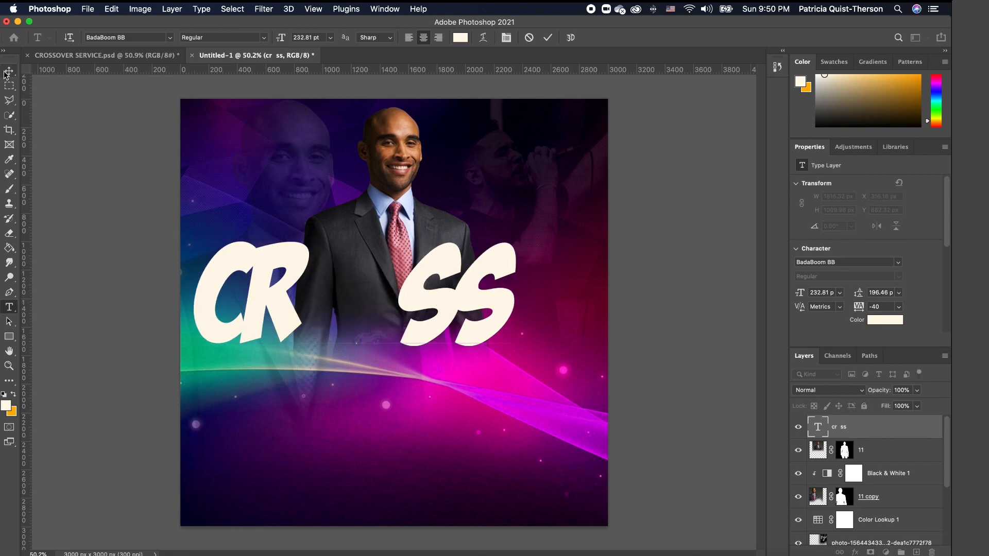
left_click_drag(484, 303, 515, 340)
double_click(514, 338)
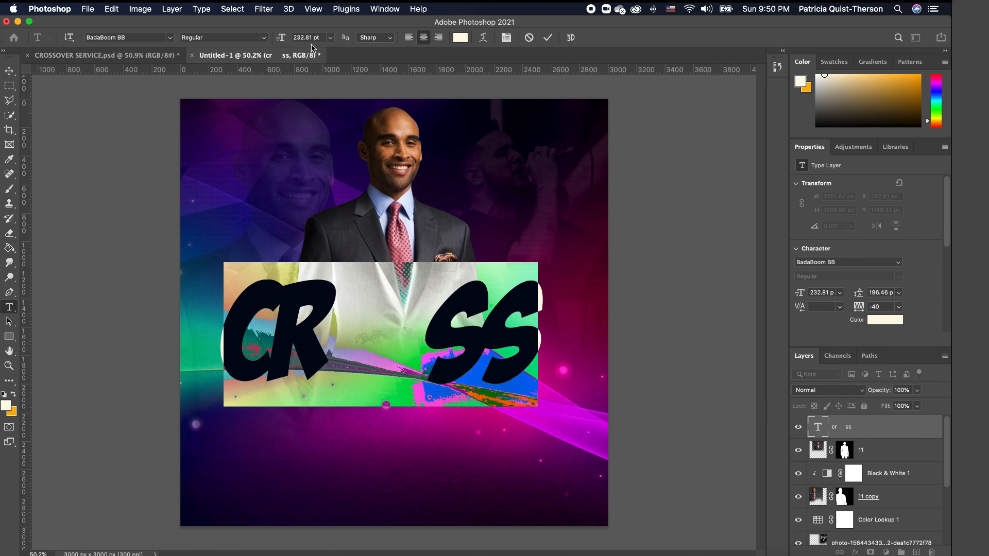
left_click(10, 71)
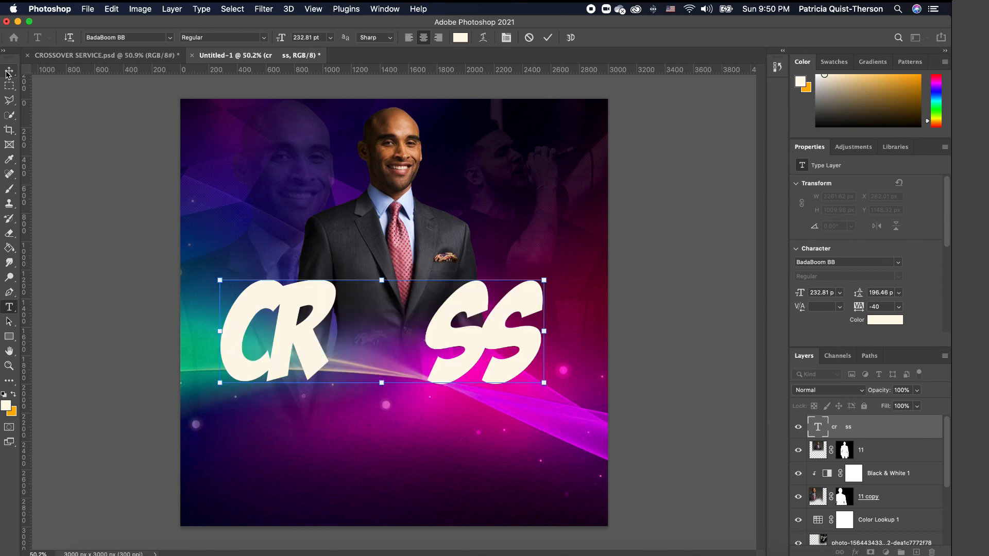
left_click_drag(513, 316, 534, 278)
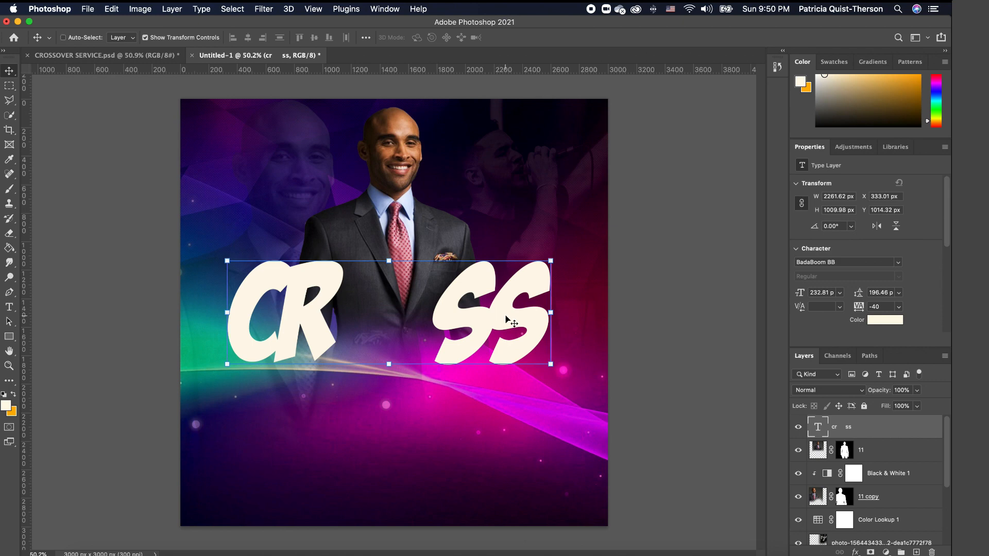
left_click_drag(506, 316, 507, 424)
- Retype the lower copy as 'ver' and move it under SS
double_click(513, 426)
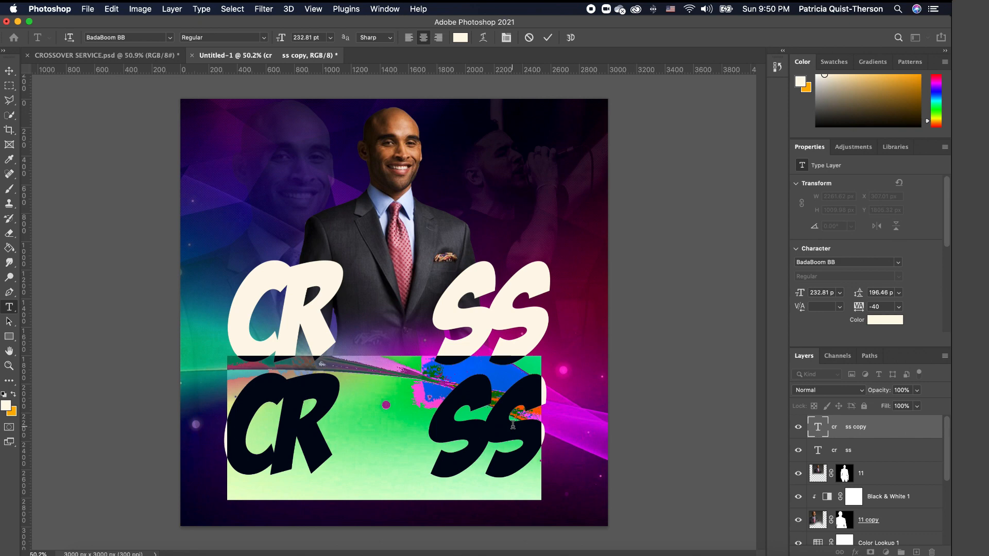
type("ver")
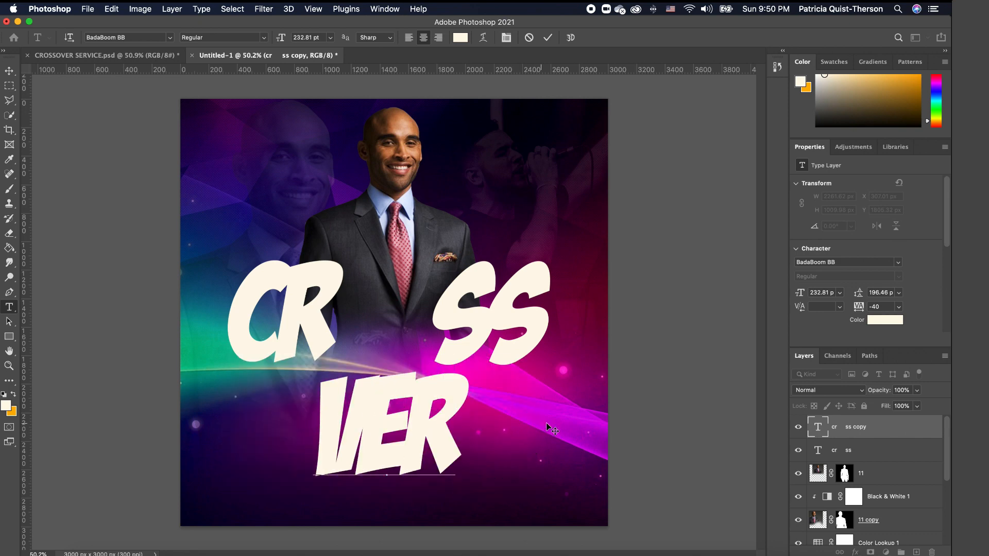
left_click(10, 70)
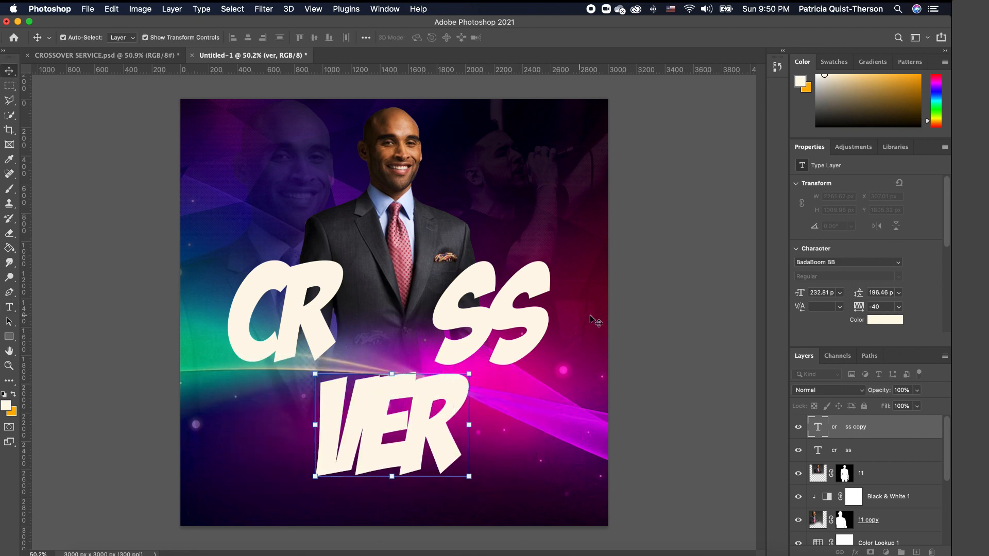
left_click_drag(431, 434, 531, 428)
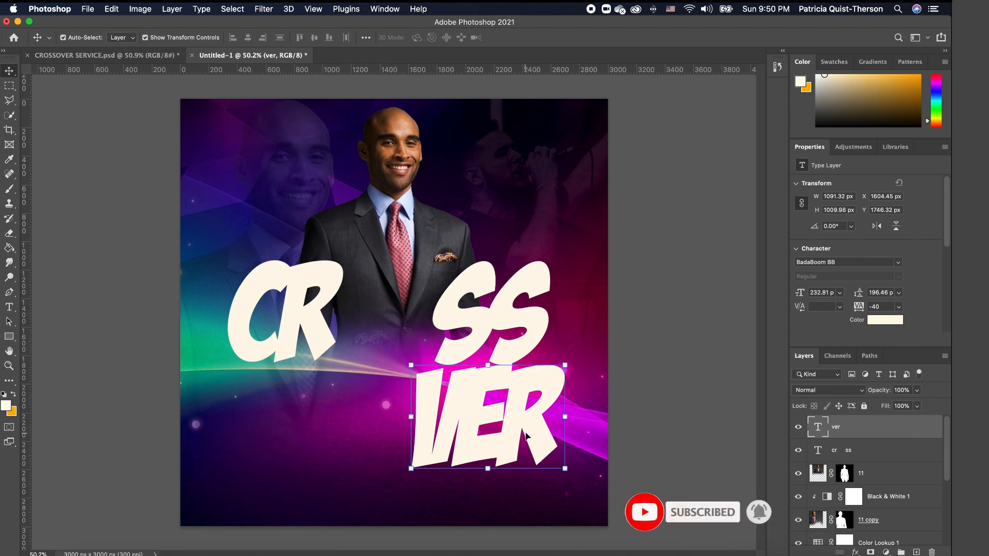
- Duplicate the VER layer, move it under CR and retype it as 'o'
key("super+j")
left_click_drag(538, 438, 342, 431)
double_click(349, 431)
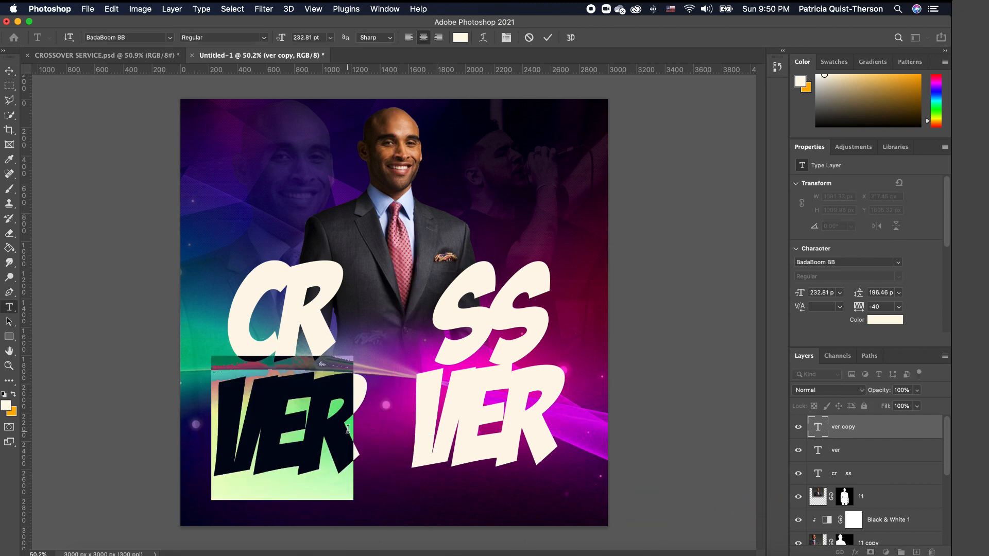
type("o")
key("super+Return")
- Enlarge the O and place it bridging CR SS and VER
key("v")
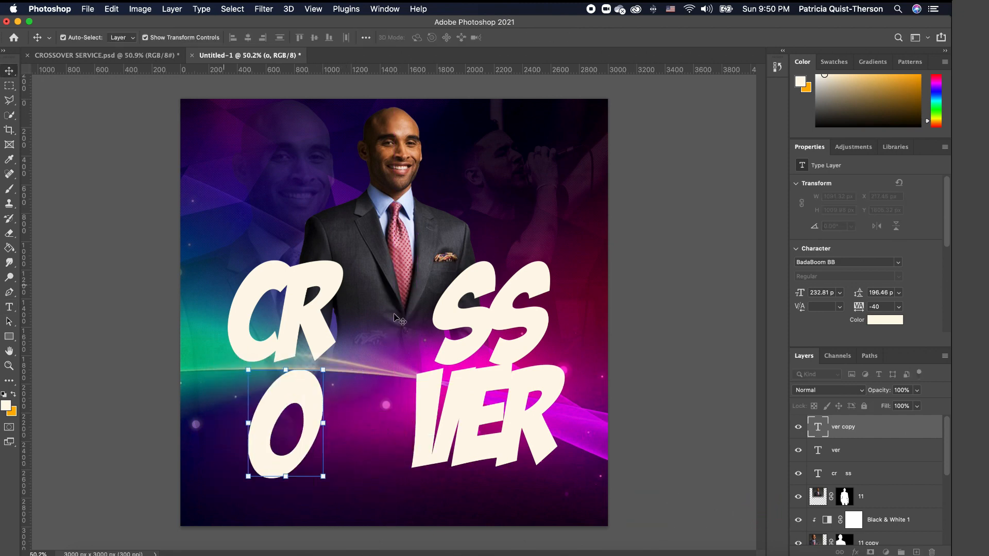
left_click_drag(324, 370, 410, 337)
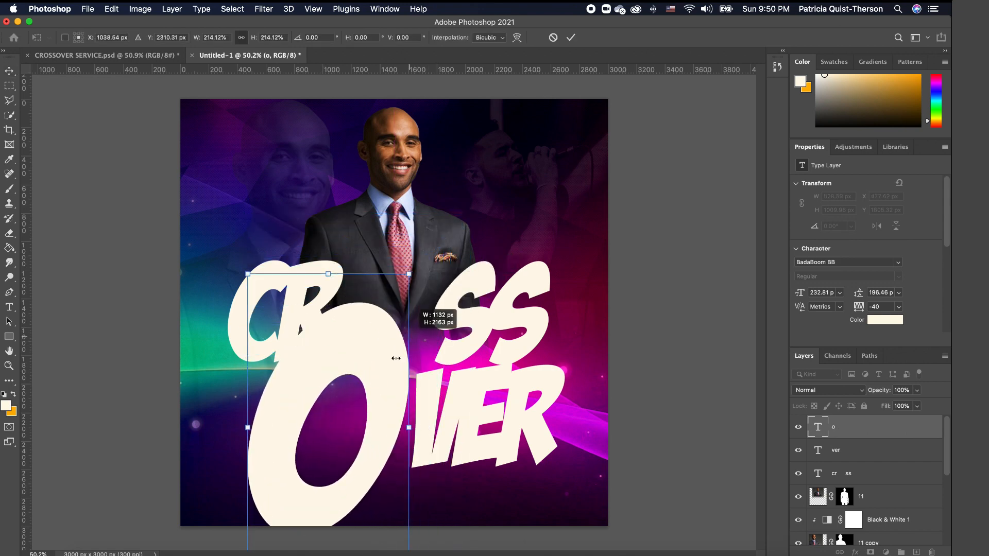
left_click_drag(370, 381, 406, 328)
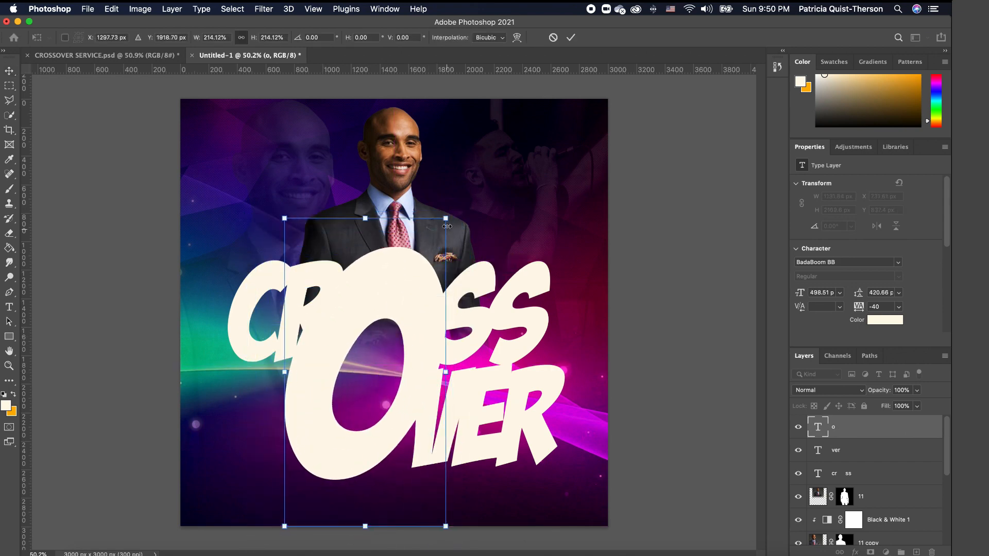
left_click_drag(445, 218, 431, 250)
left_click_drag(381, 324, 393, 303)
left_click_drag(447, 228, 433, 256)
left_click_drag(382, 322, 391, 297)
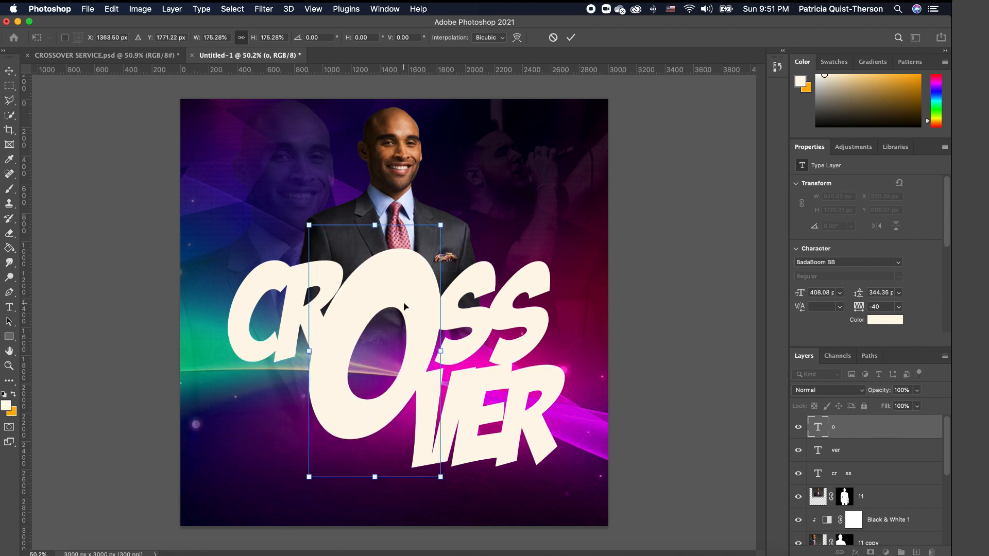
key("Return")
left_click(481, 397)
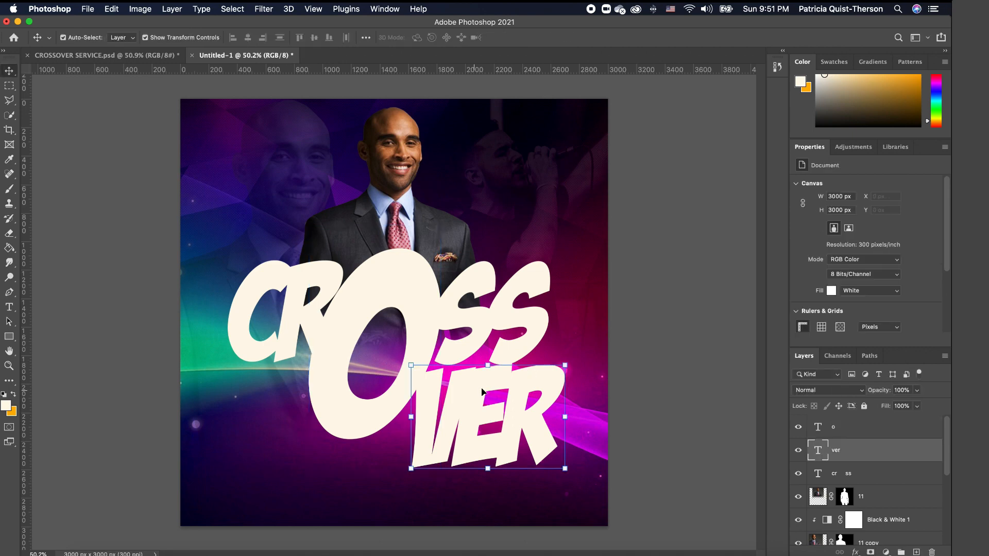
- Scale the o, ver and cr ss layers together to about 92% and centre them horizontally
left_click(419, 336)
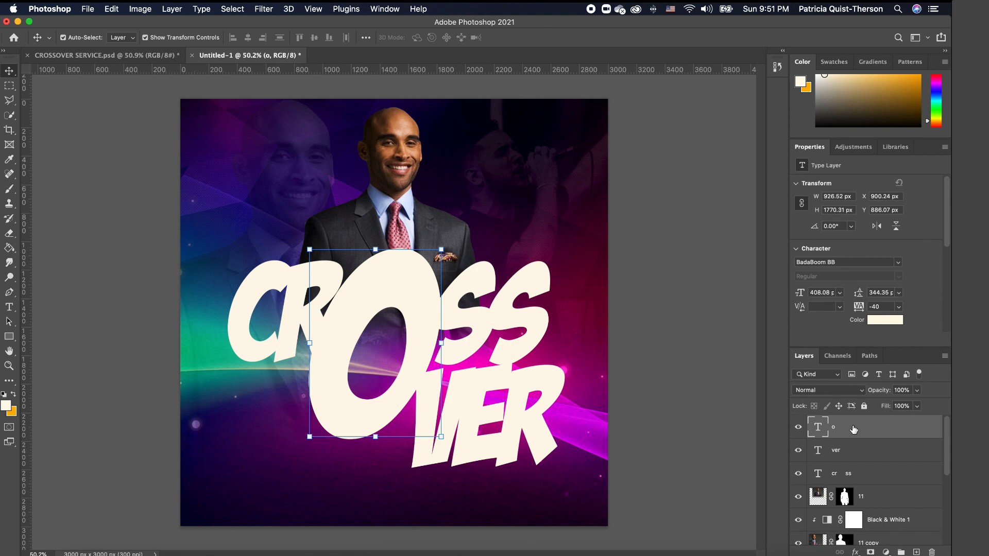
left_click(871, 478, "shift")
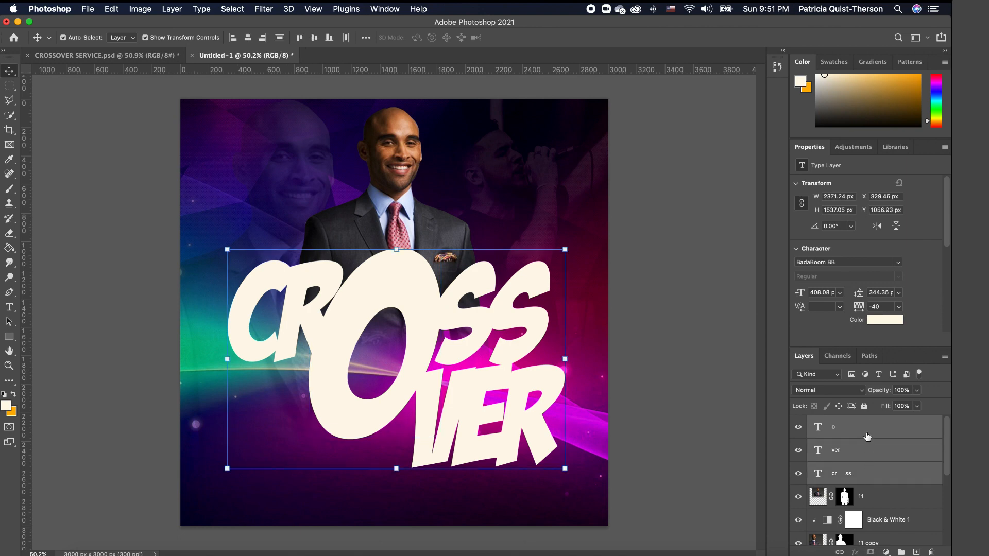
left_click_drag(565, 249, 502, 310)
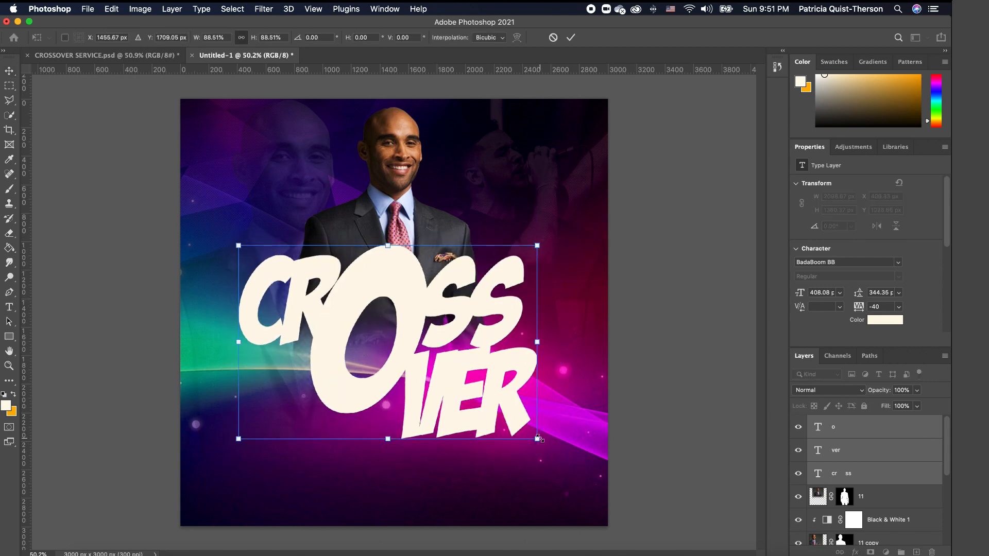
left_click_drag(539, 439, 544, 442)
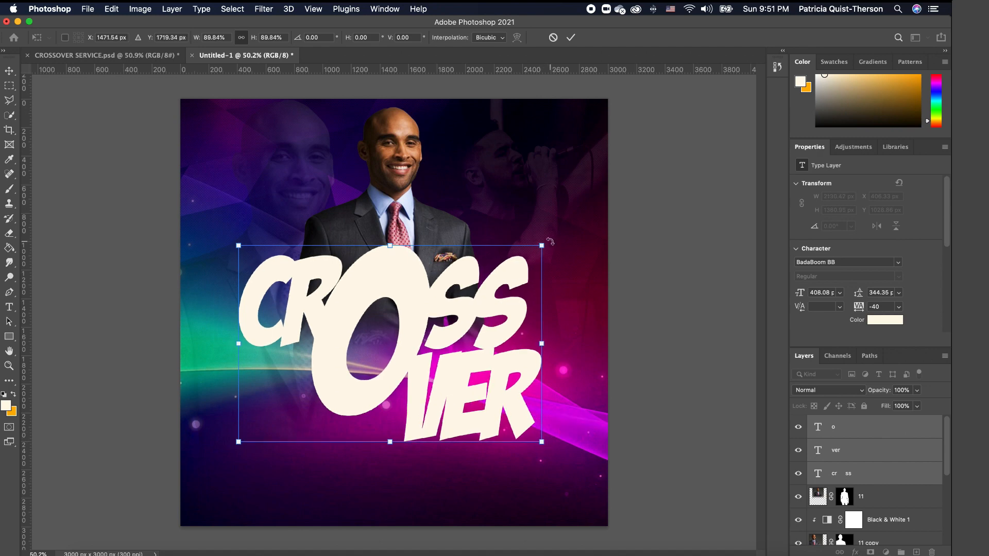
left_click_drag(543, 246, 543, 246)
left_click_drag(245, 245, 244, 244)
left_click_drag(543, 245, 551, 240)
left_click_drag(455, 309, 454, 311)
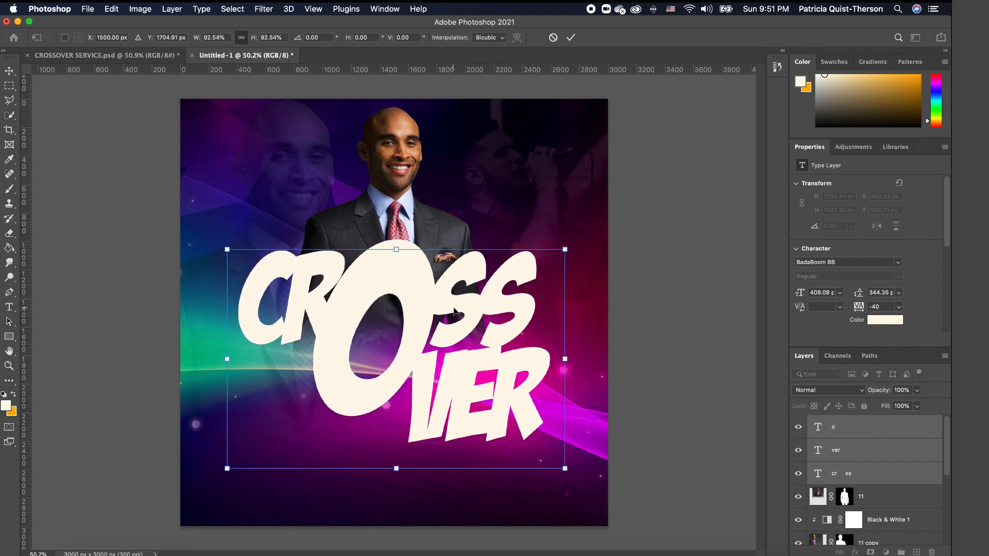
key("Return")
left_click(674, 355)
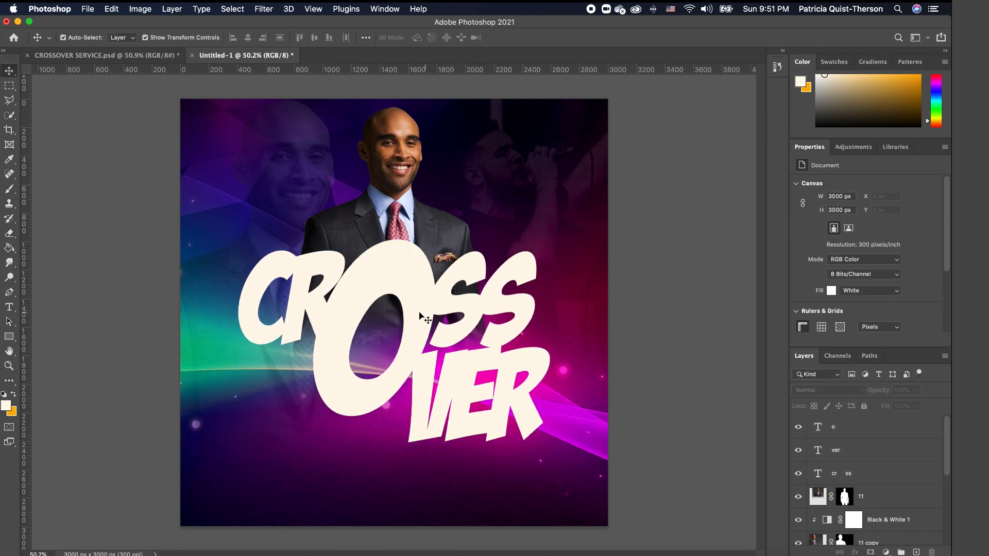
left_click(407, 285)
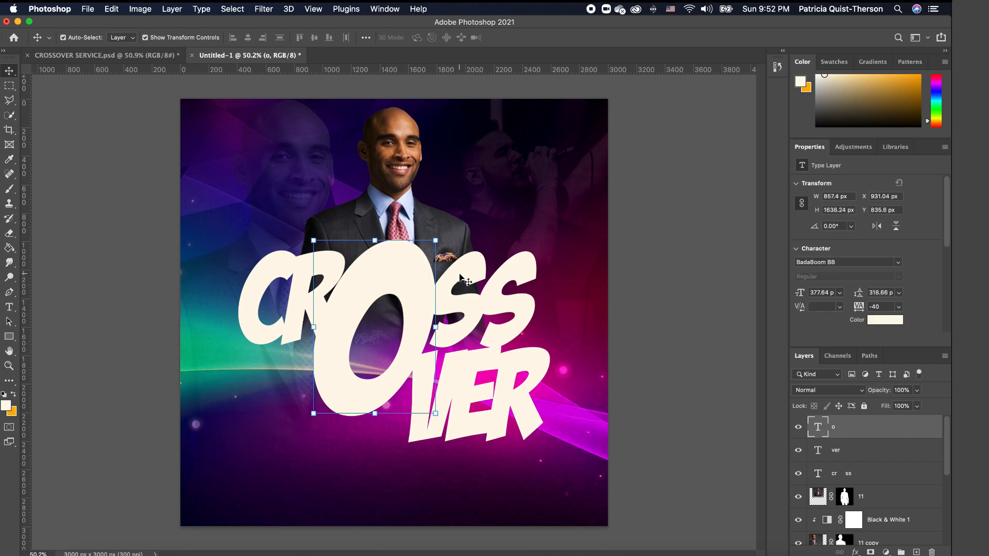
- Add a black drop shadow to CR SS (100% opacity, 29 px distance, 8% spread, size 0)
left_click(533, 277)
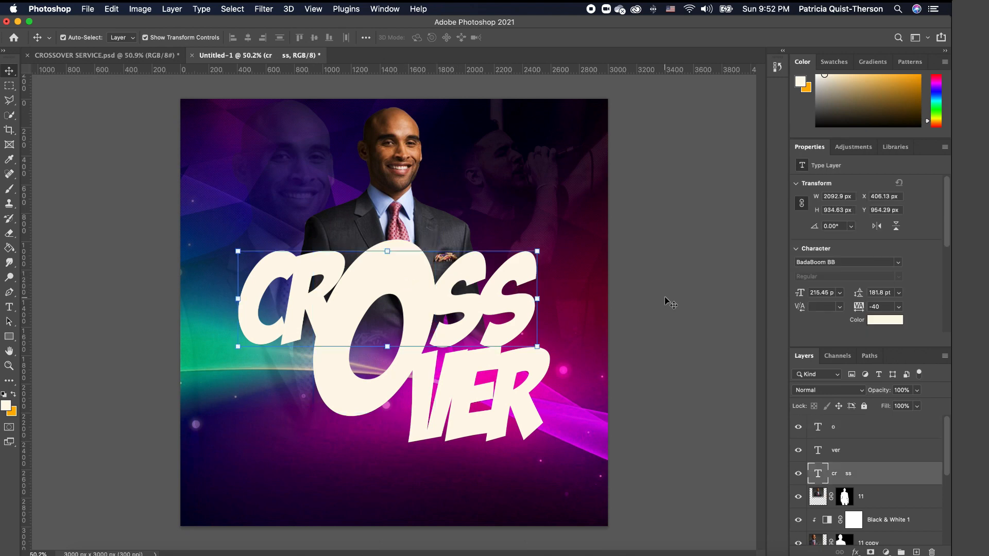
double_click(926, 475)
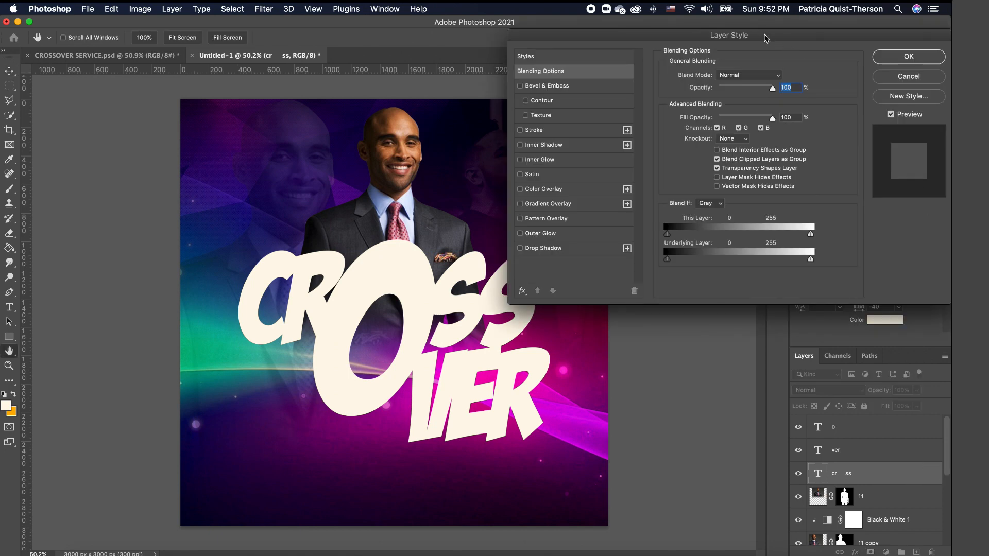
left_click(521, 248)
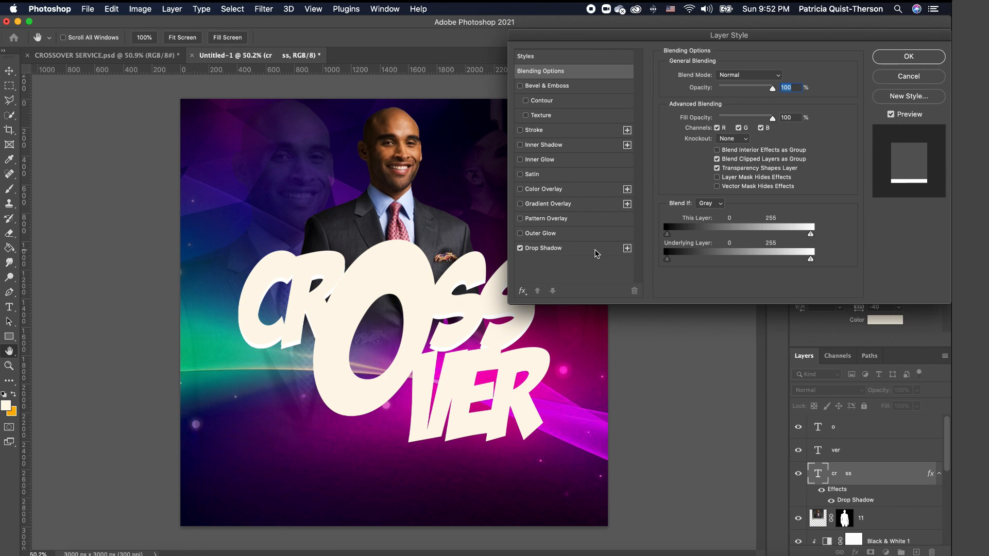
left_click(596, 252)
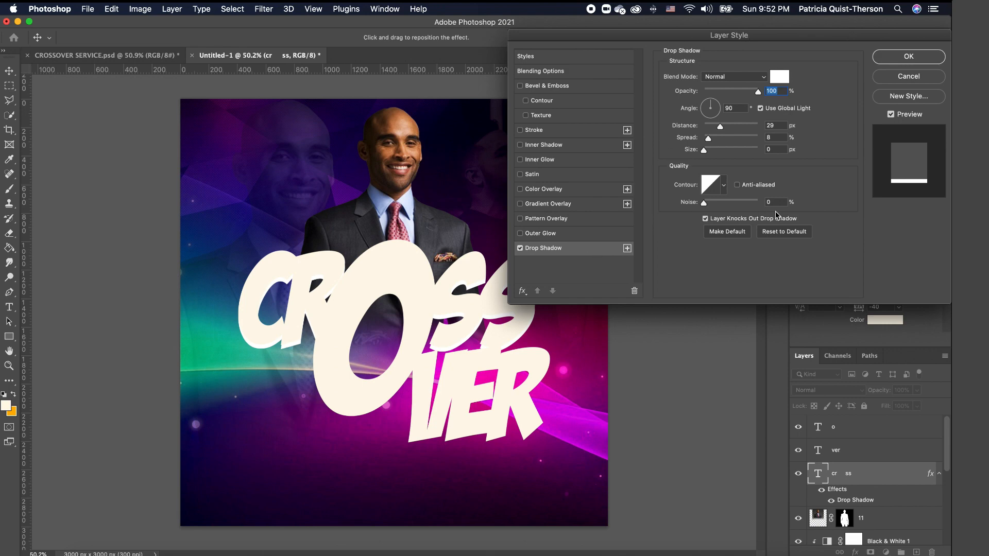
left_click(779, 77)
left_click_drag(702, 386, 657, 398)
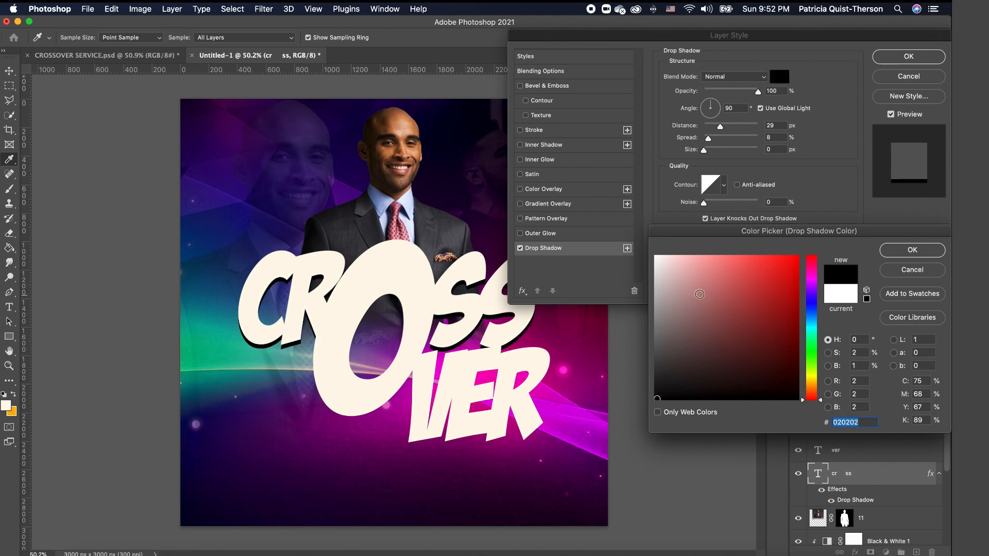
left_click(912, 251)
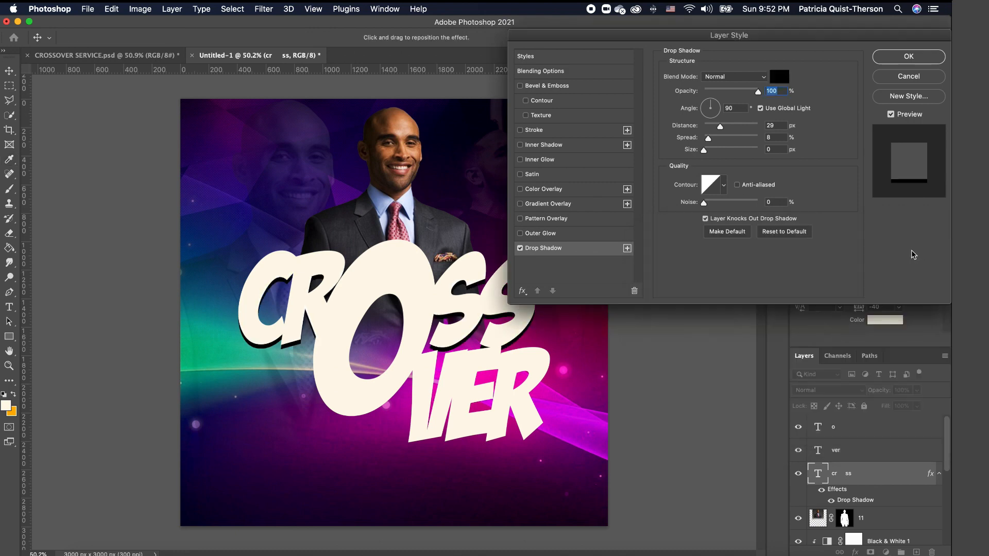
left_click(921, 59)
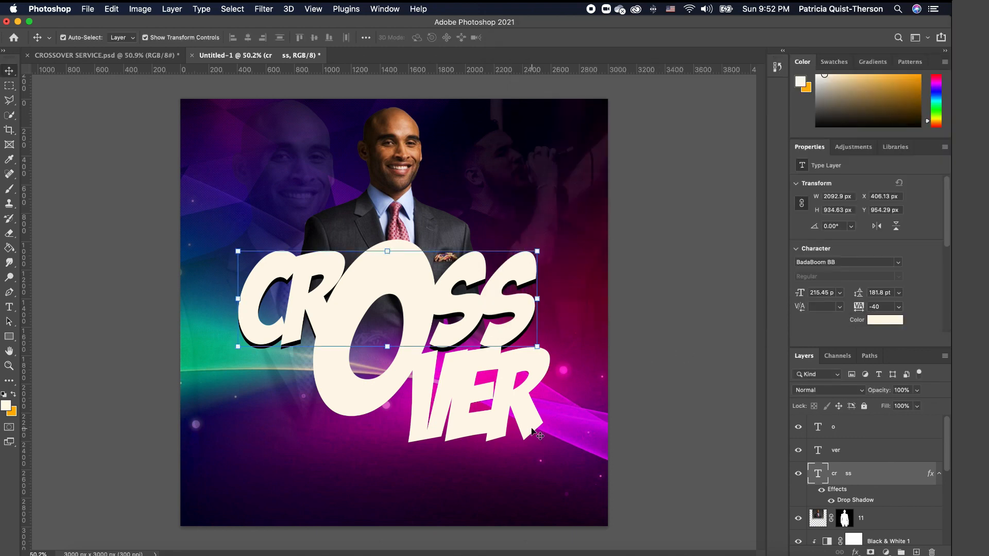
left_click(525, 406)
- Recolour the VER text to orange #ffb400
double_click(524, 406)
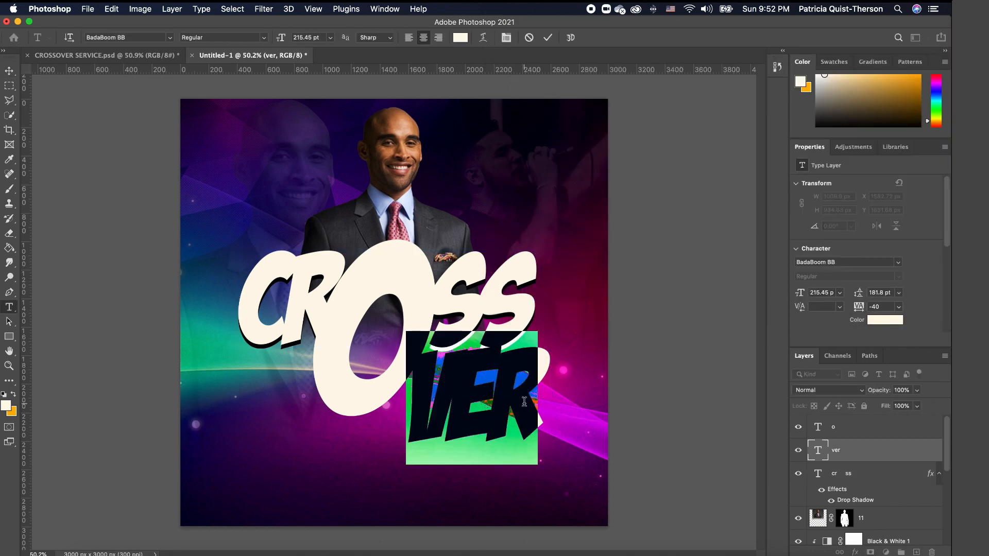
left_click(15, 395)
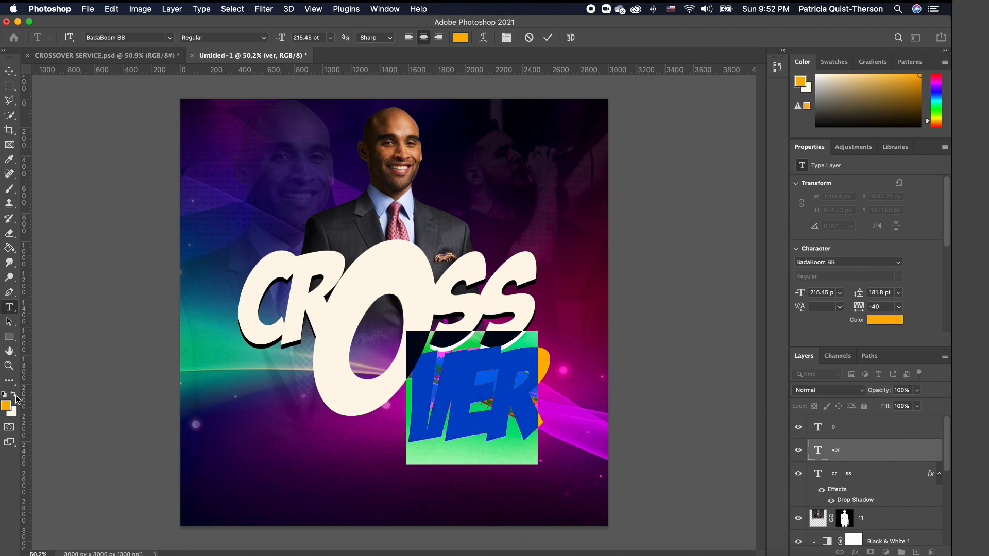
left_click(693, 377)
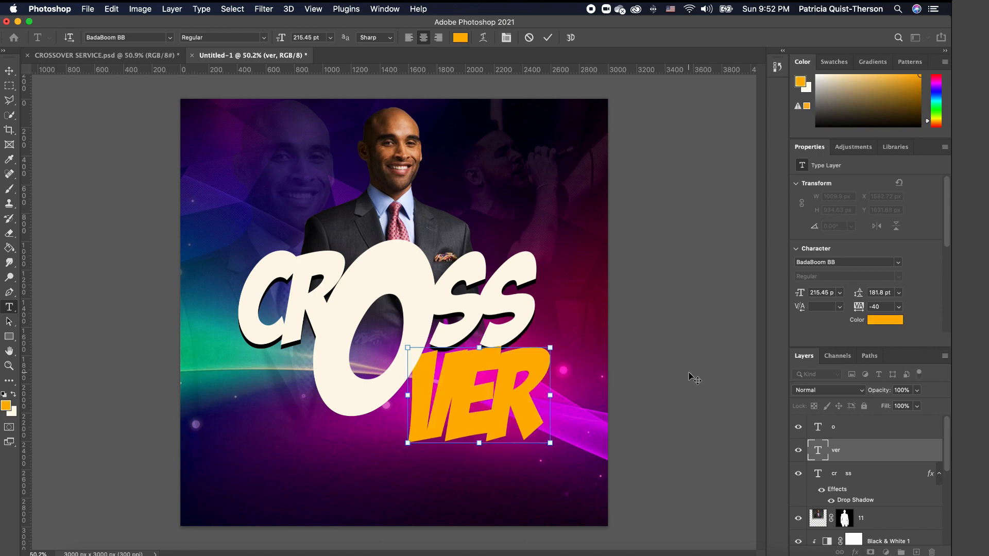
double_click(526, 406)
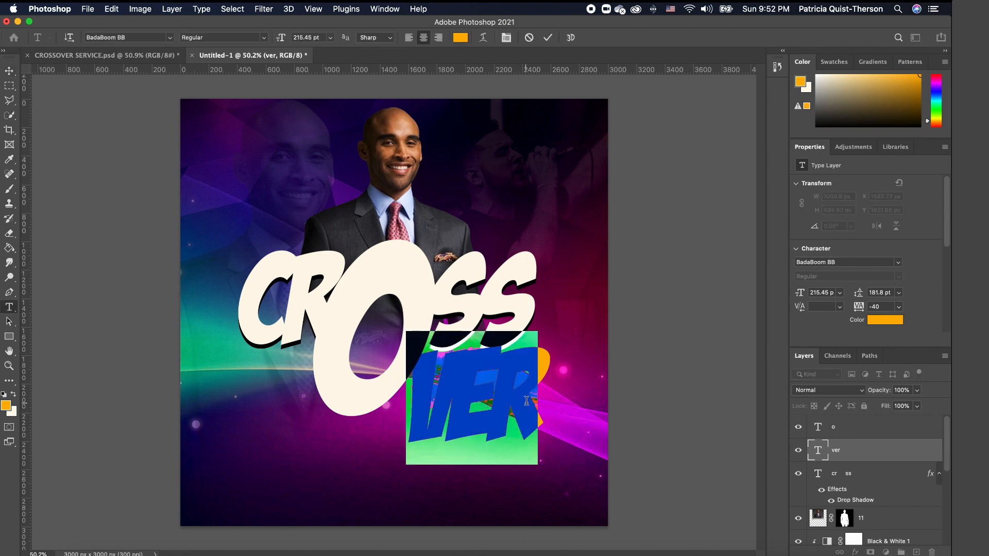
left_click(12, 407)
left_click(919, 252)
left_click(665, 368)
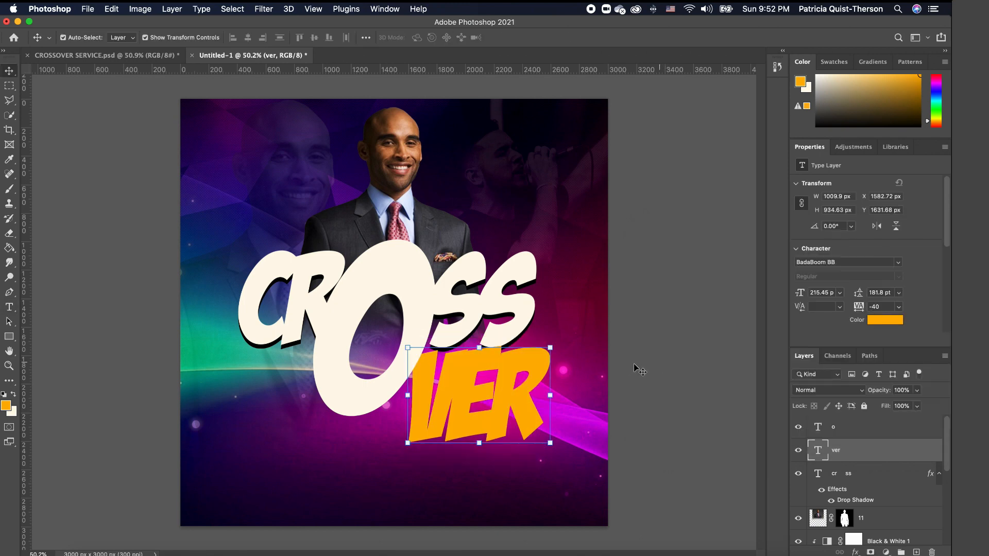
- Give the ver layer a white stroke of about 5 px and a Bevel & Emboss
double_click(939, 451)
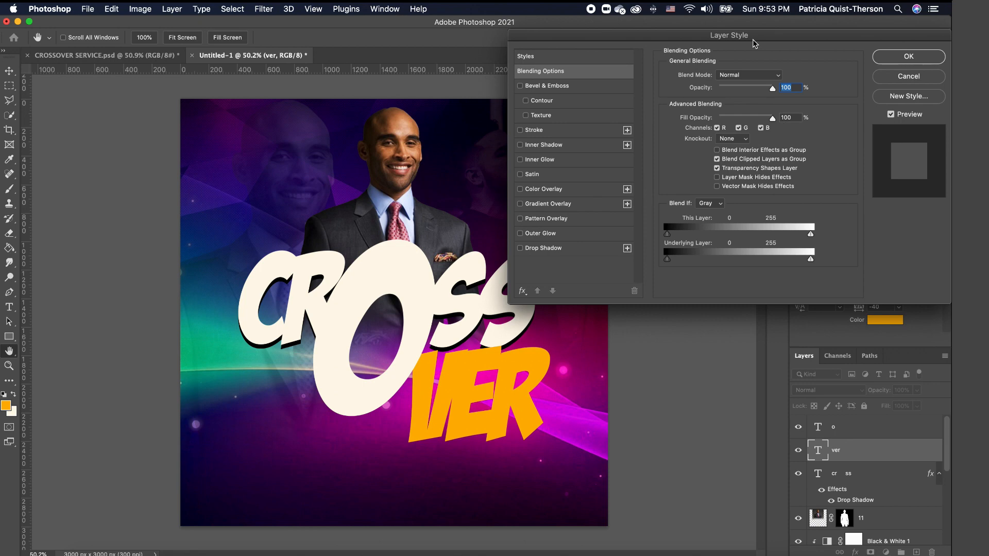
left_click(520, 131)
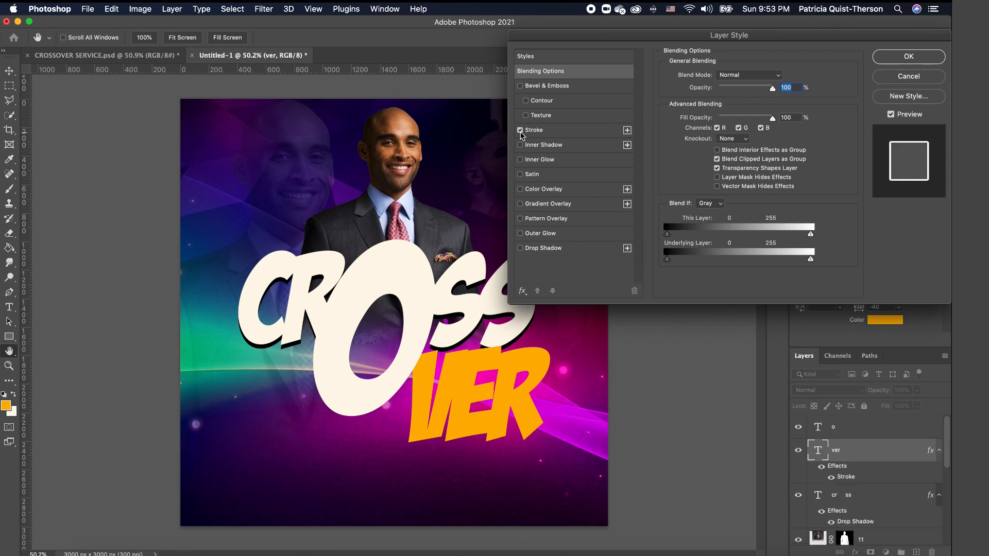
left_click(567, 131)
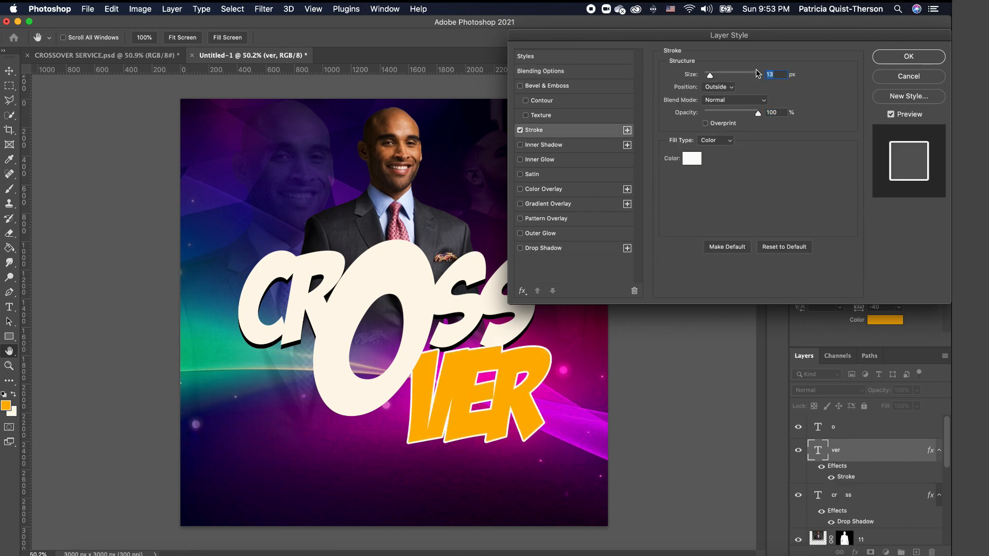
left_click_drag(760, 73, 707, 76)
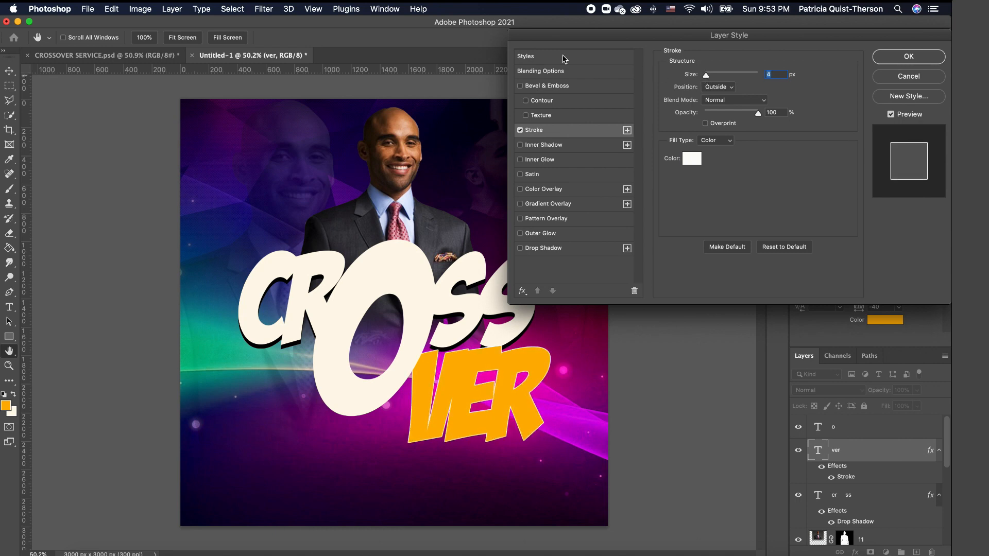
left_click(520, 86)
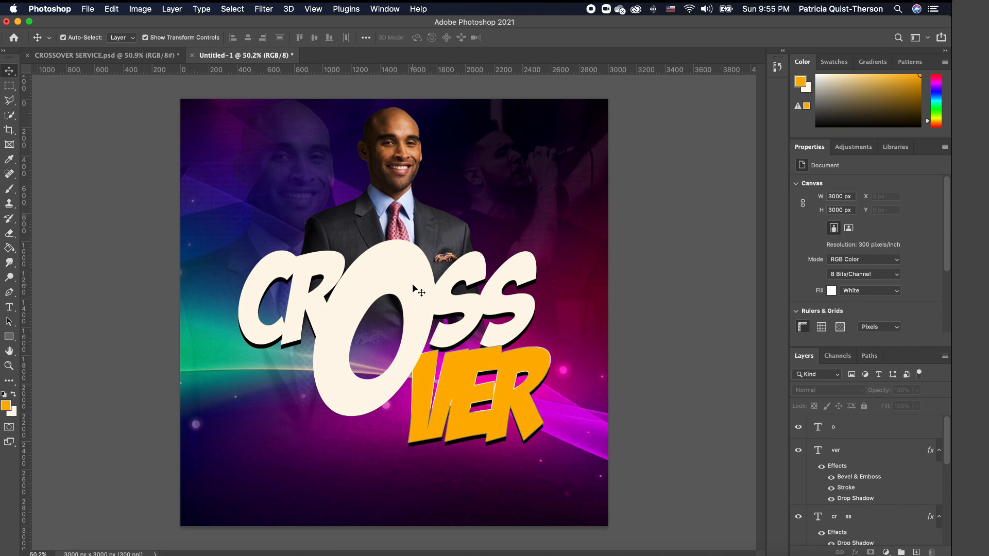
- Rotate the big O about 5° clockwise, scale it to about 97%, and open its Layer Style
left_click(407, 271)
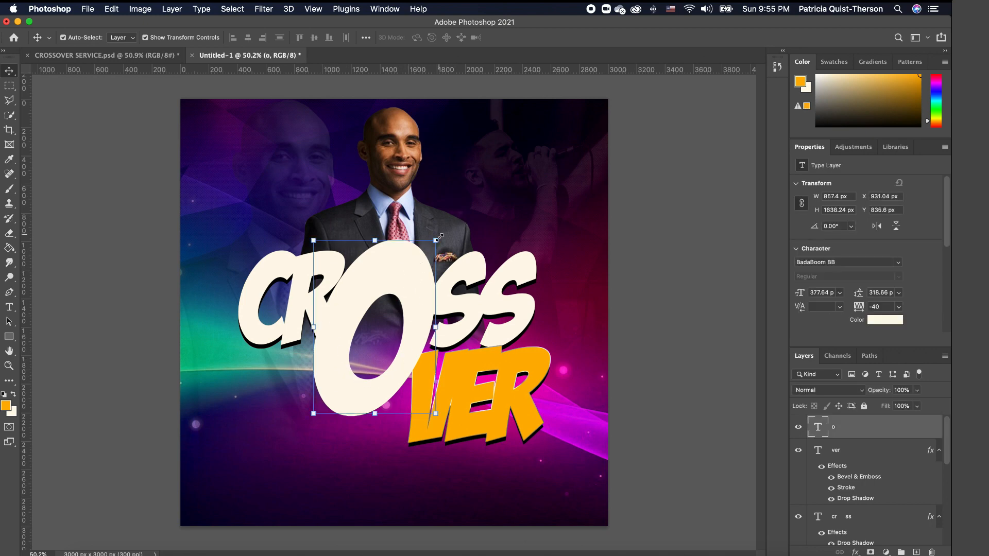
key("cmd+t")
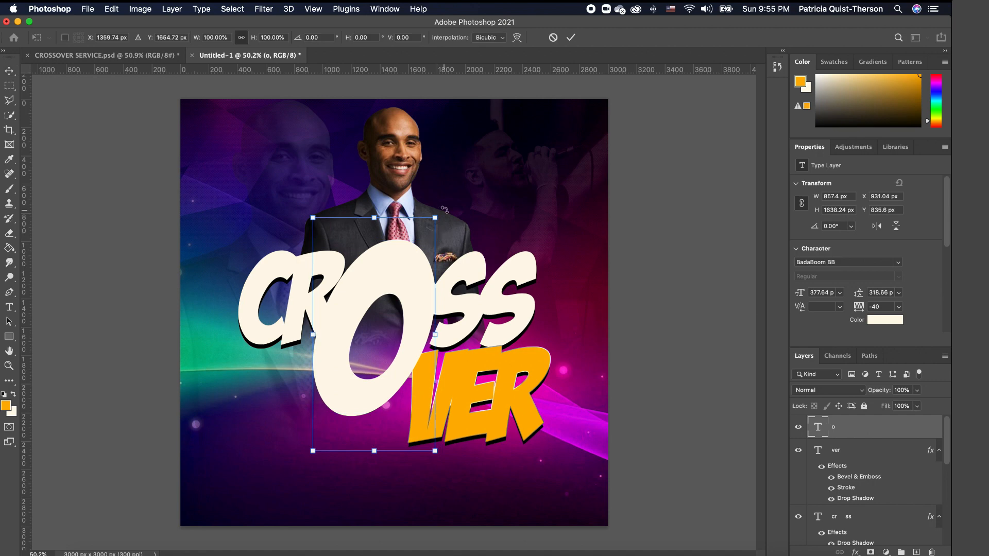
left_click_drag(444, 209, 455, 217)
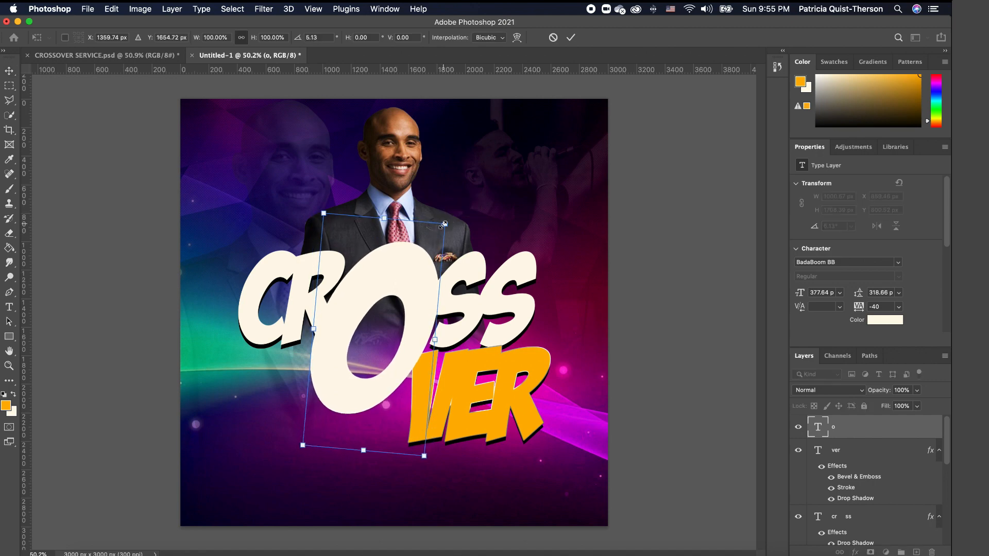
left_click_drag(445, 224, 443, 226)
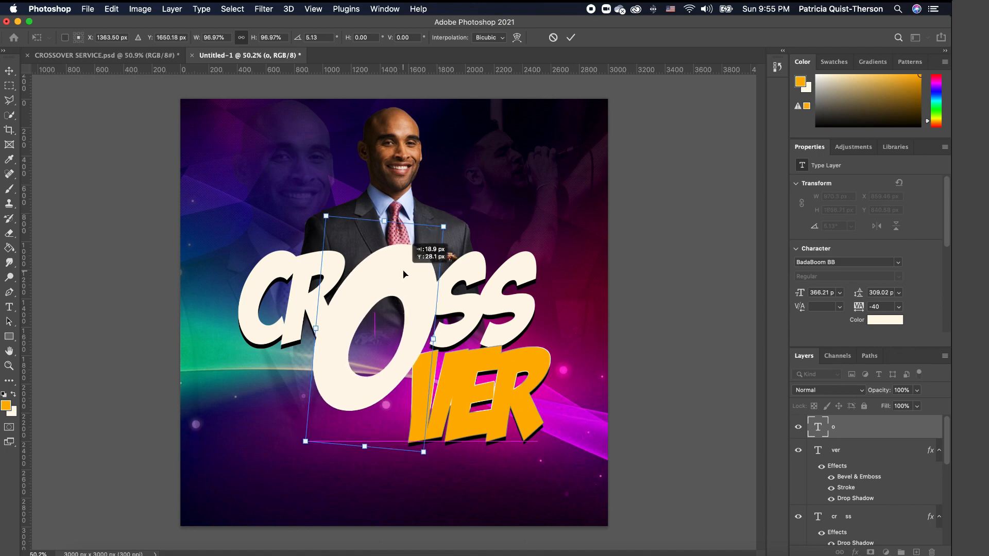
key("Return")
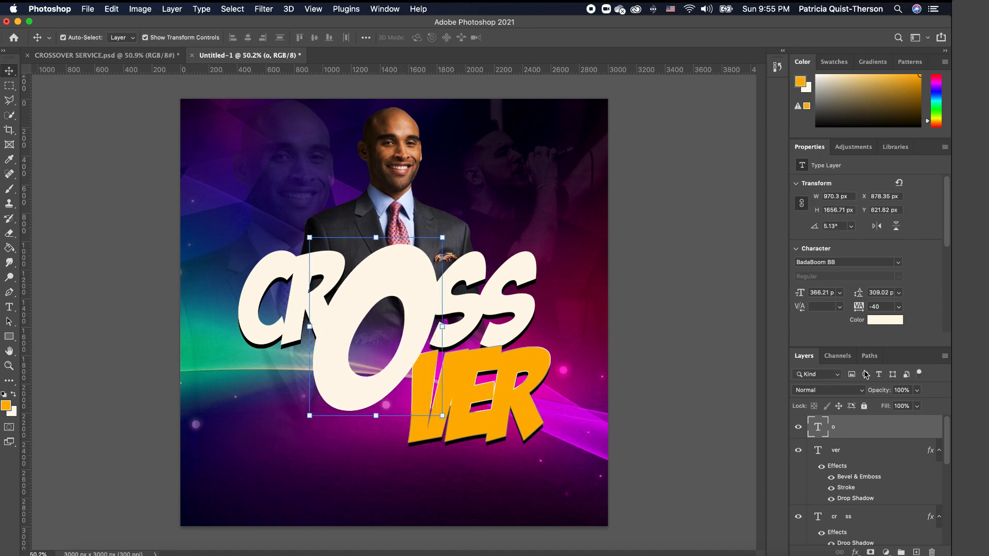
double_click(930, 431)
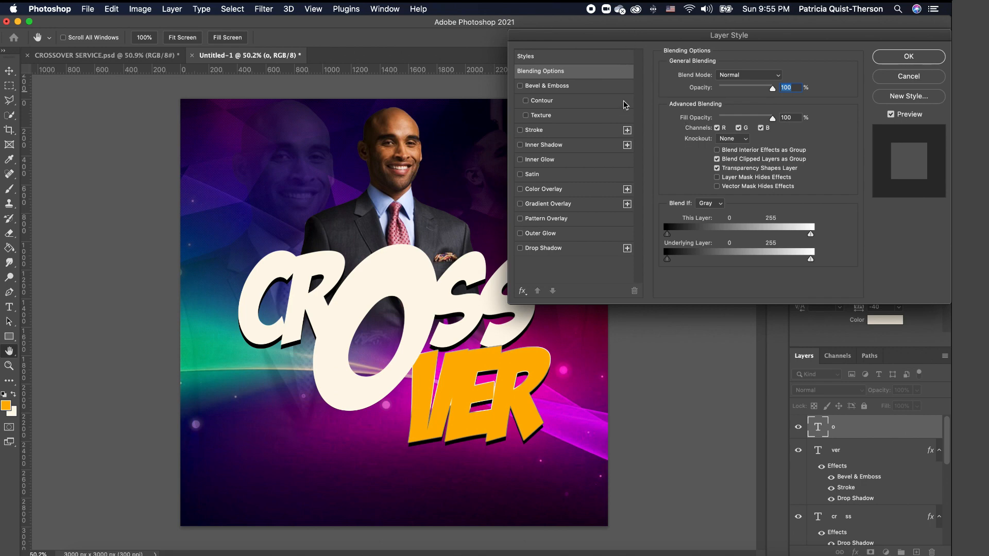
- Give the O Bevel & Emboss, a #820072 purple Color Overlay and a 13 px stroke
left_click(520, 86)
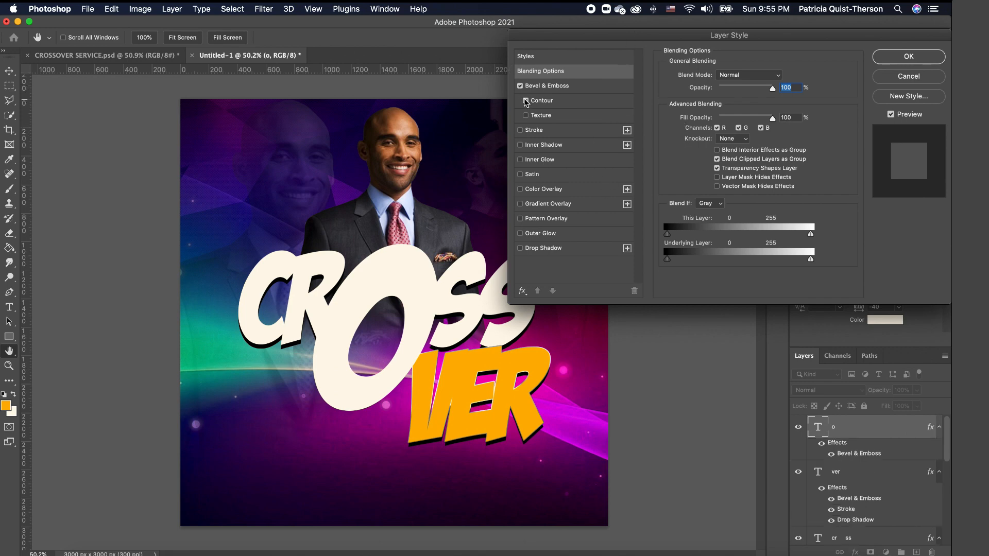
left_click(520, 190)
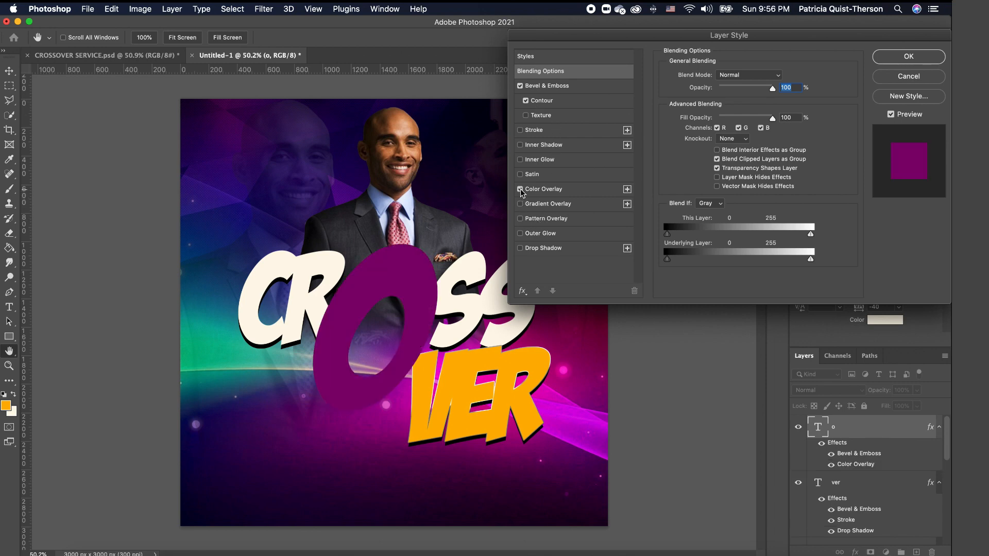
left_click(521, 131)
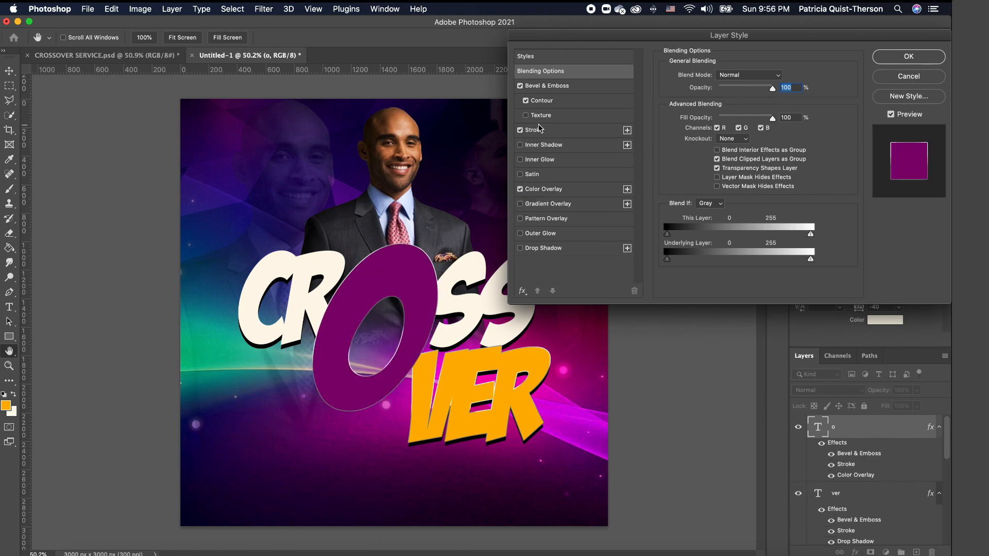
left_click(566, 129)
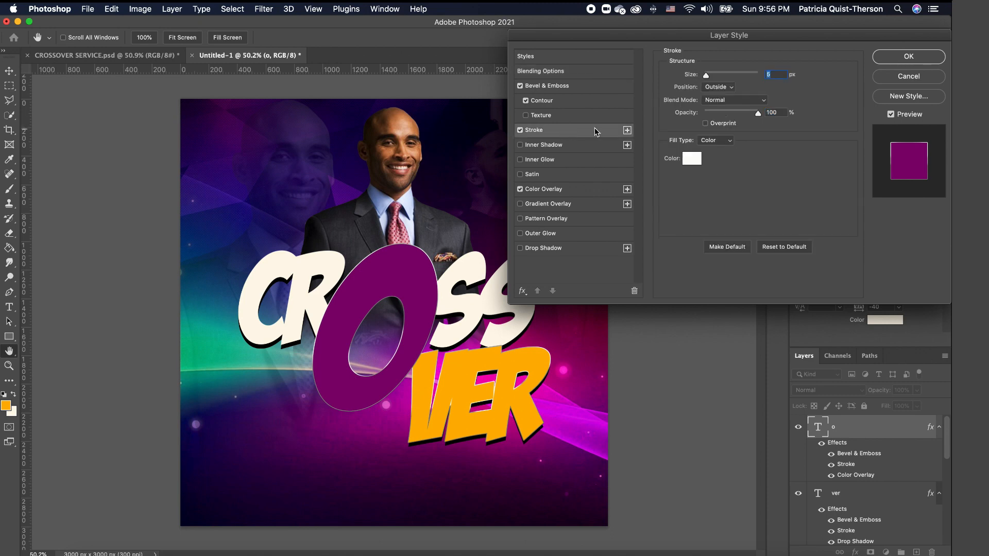
left_click_drag(708, 75, 710, 75)
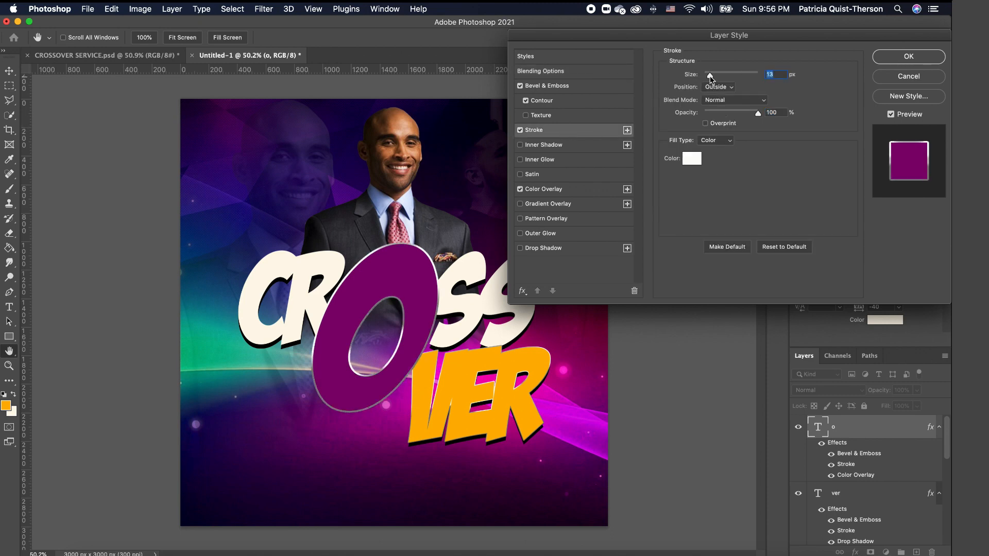
left_click(567, 189)
left_click(779, 76)
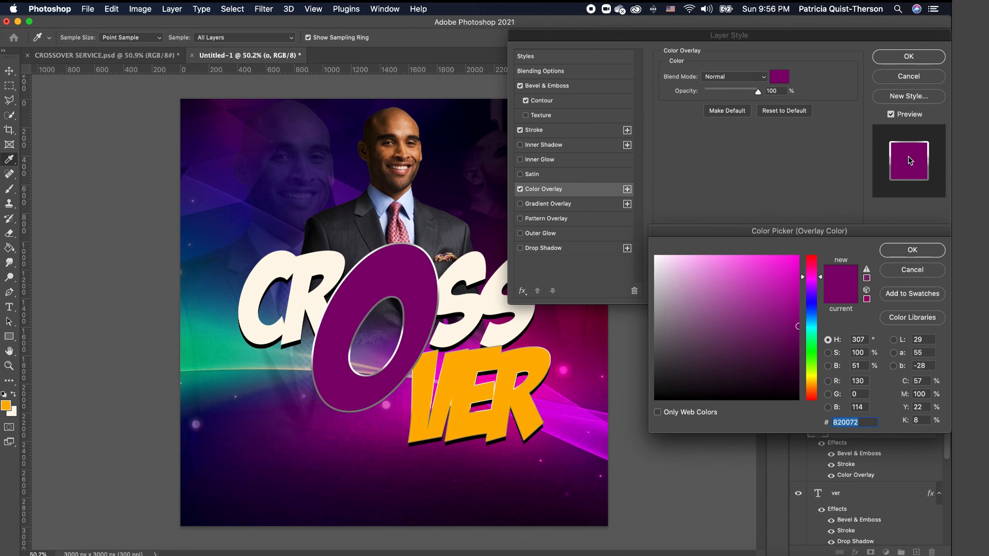
left_click(931, 255)
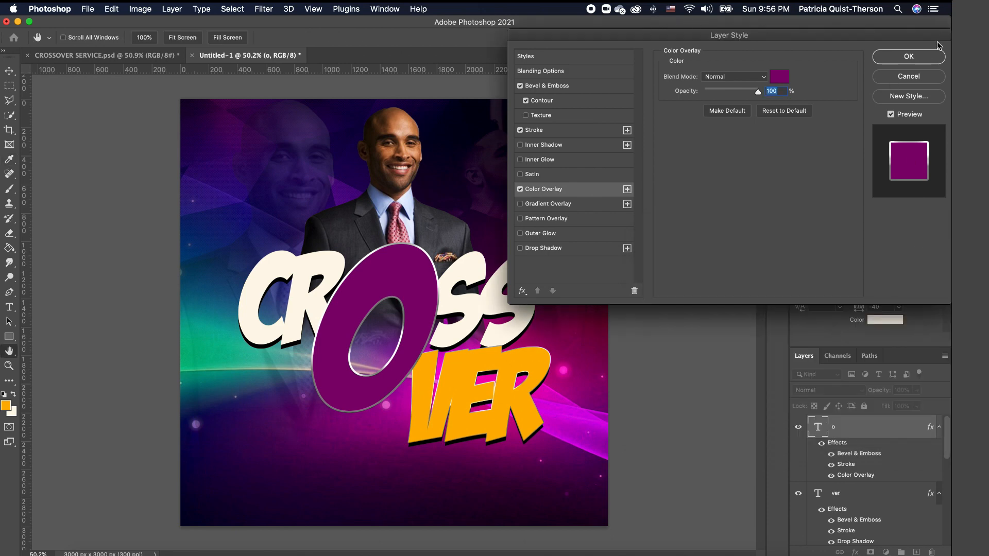
left_click(924, 60)
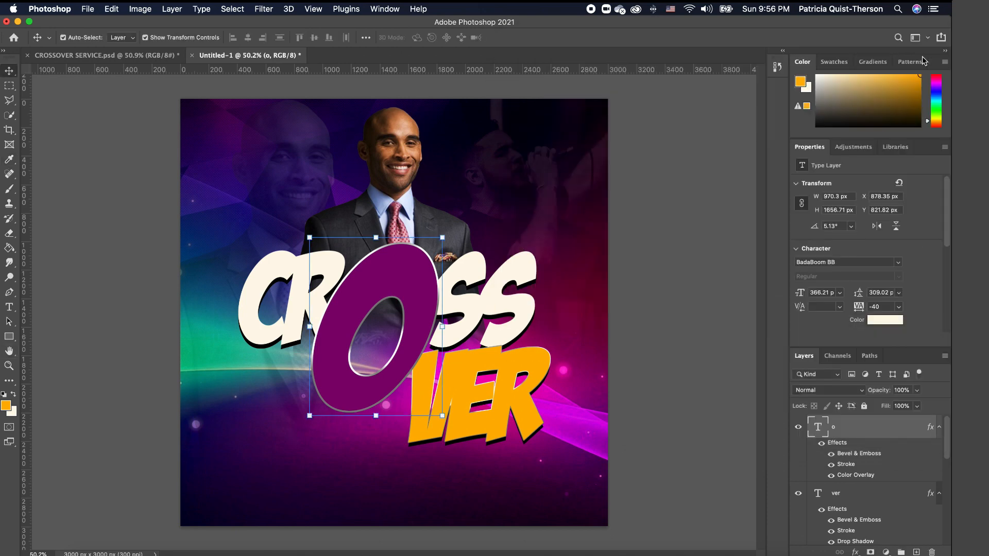
- Lower the O layer's opacity to about 77%
left_click(918, 392)
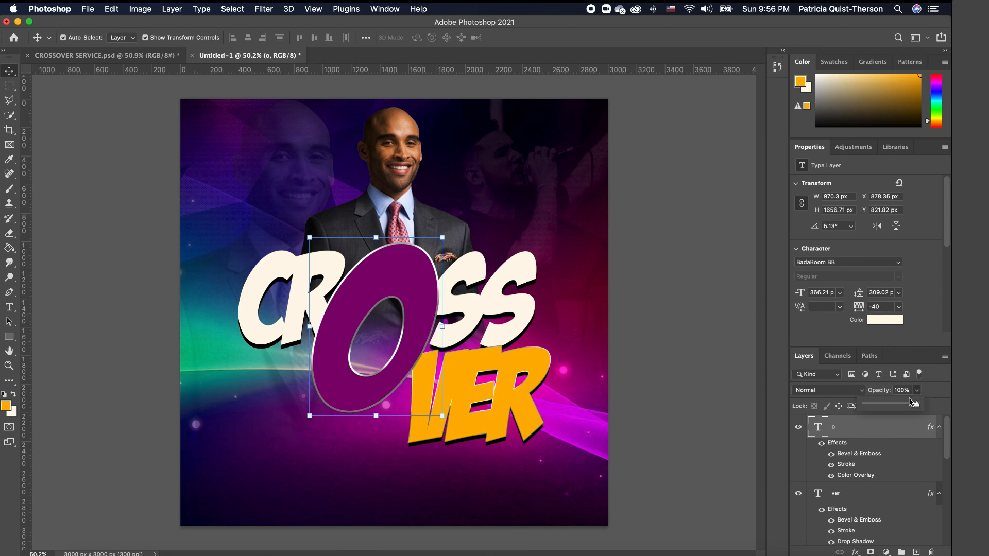
left_click_drag(910, 401, 906, 408)
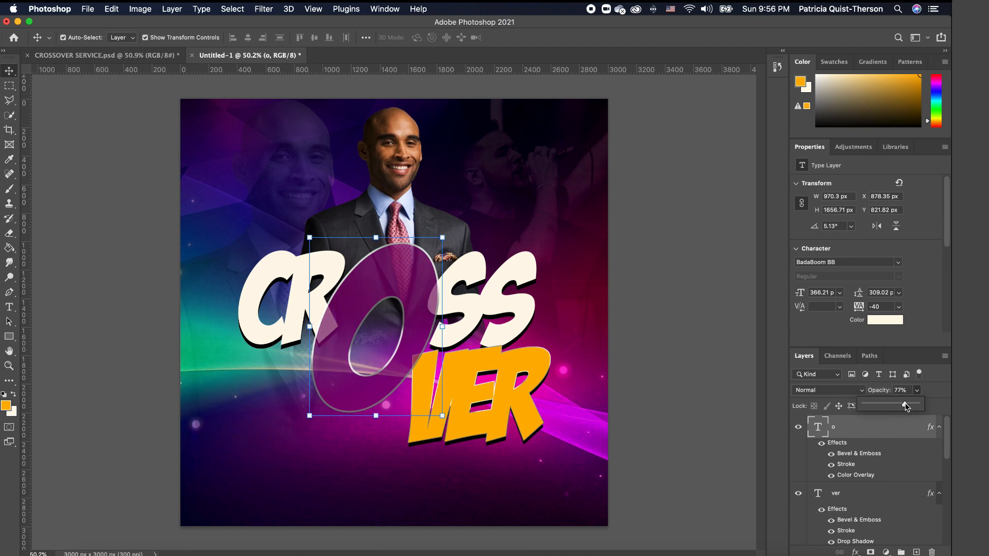
left_click(657, 312)
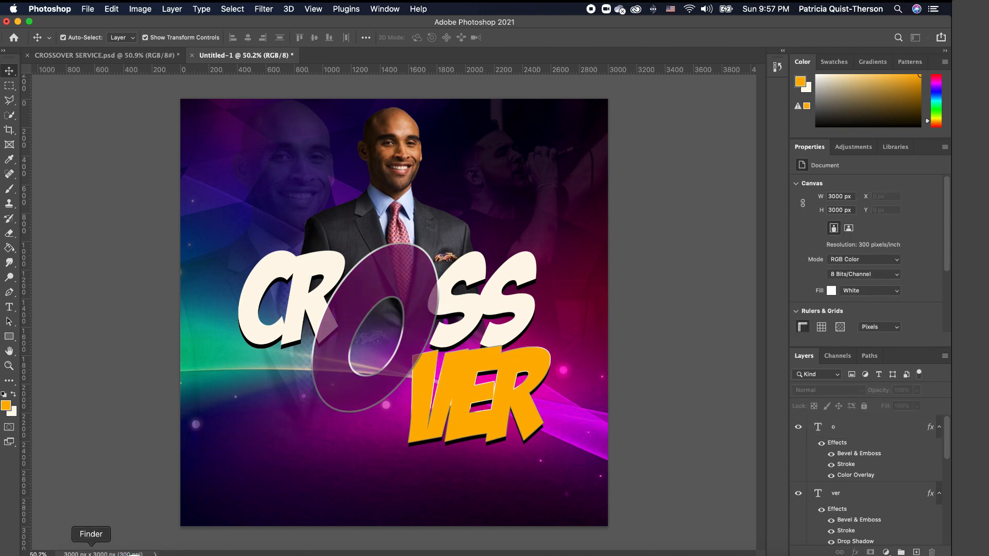
- Place the neon glowing rings image onto the flyer, enlarged to about 170%
left_click(91, 551)
left_click(248, 352)
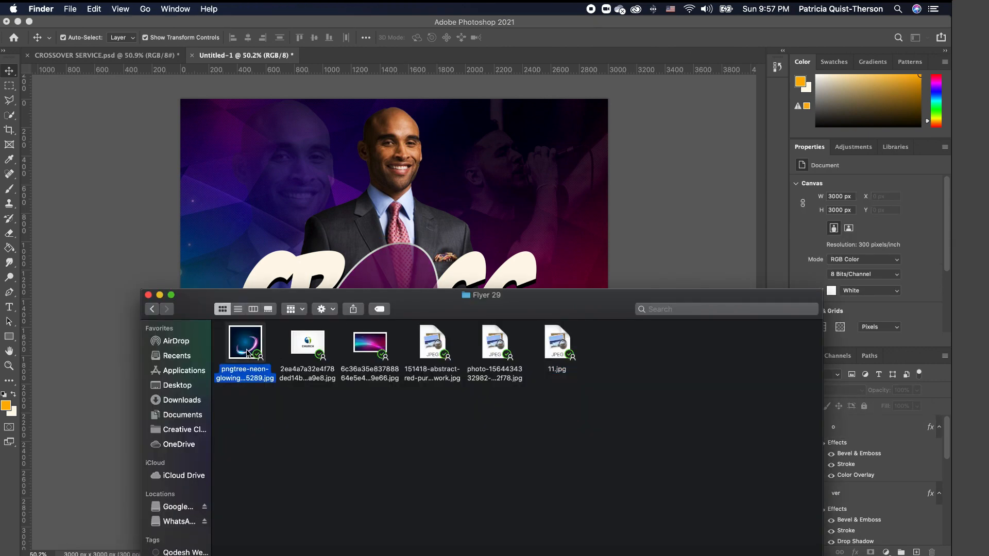
left_click_drag(247, 352, 407, 361)
left_click_drag(433, 275, 551, 242)
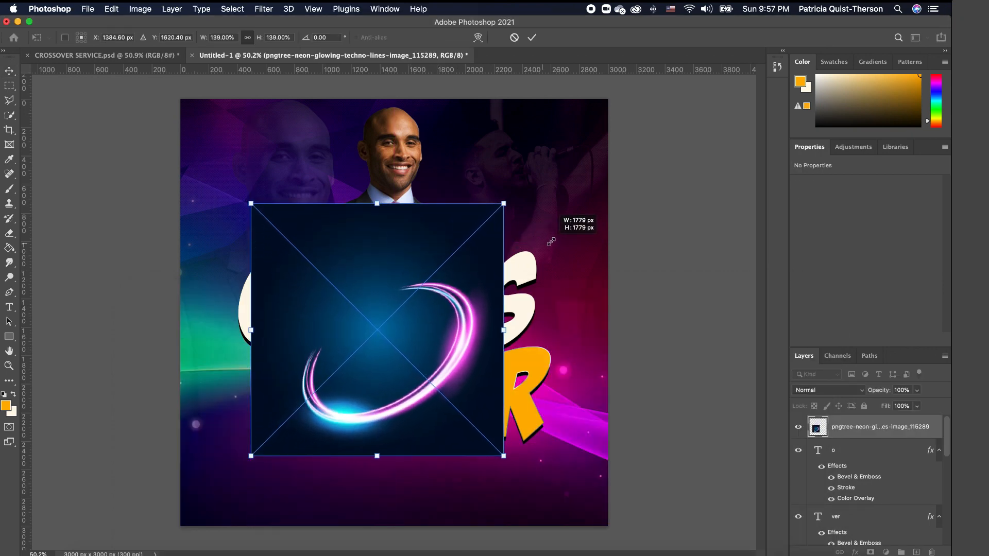
left_click_drag(505, 202, 561, 147)
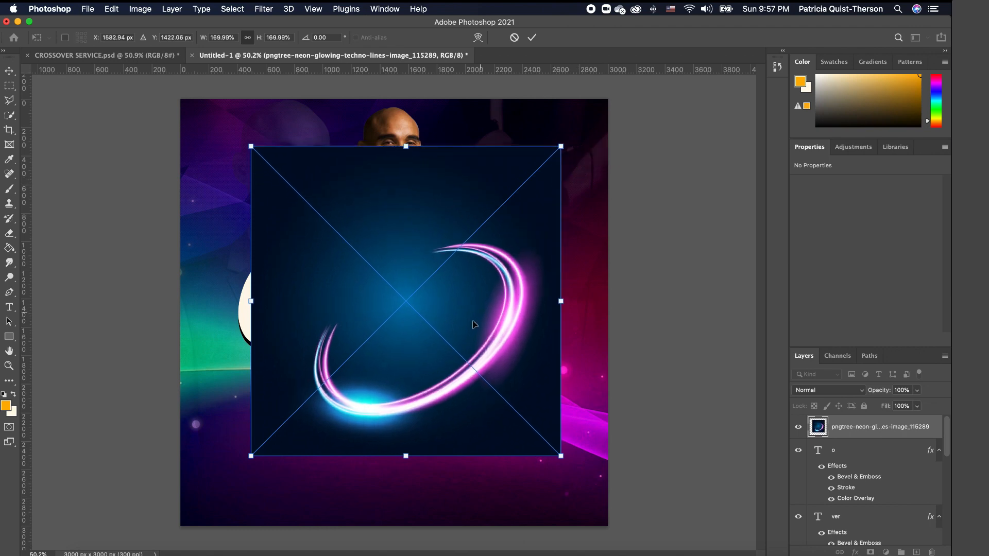
key("Return")
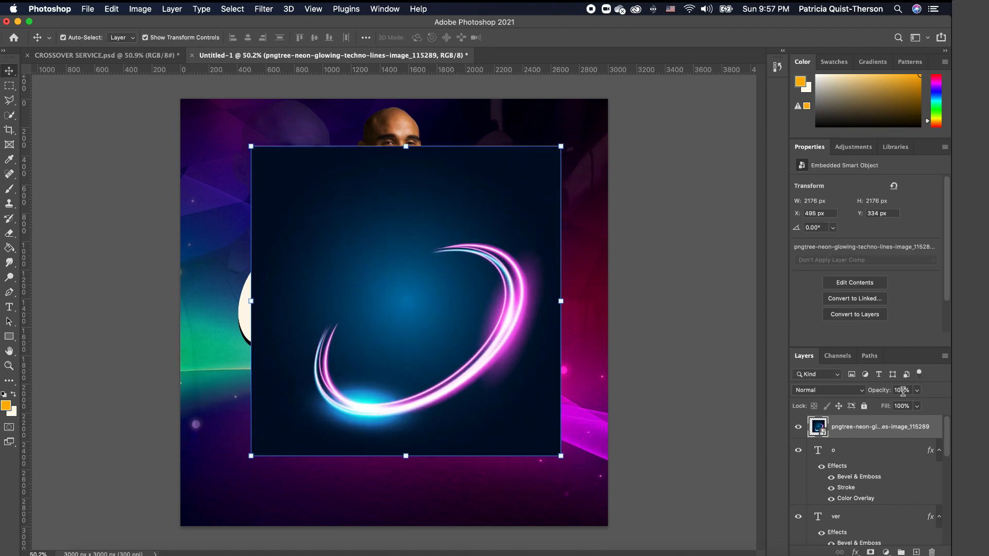
- Set the neon layer's blend mode to Screen and move it down-left over the O
left_click(853, 391)
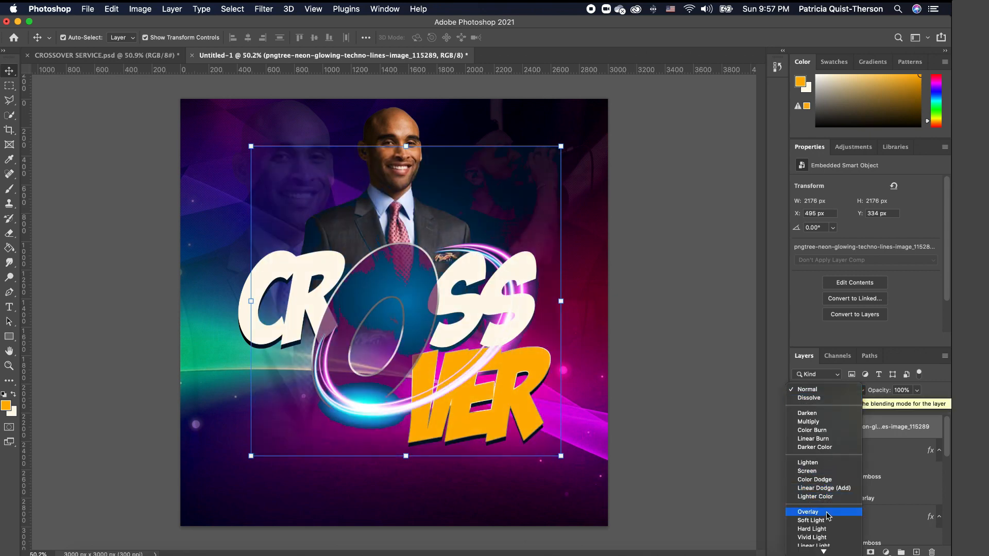
left_click(816, 471)
left_click_drag(477, 371, 432, 387)
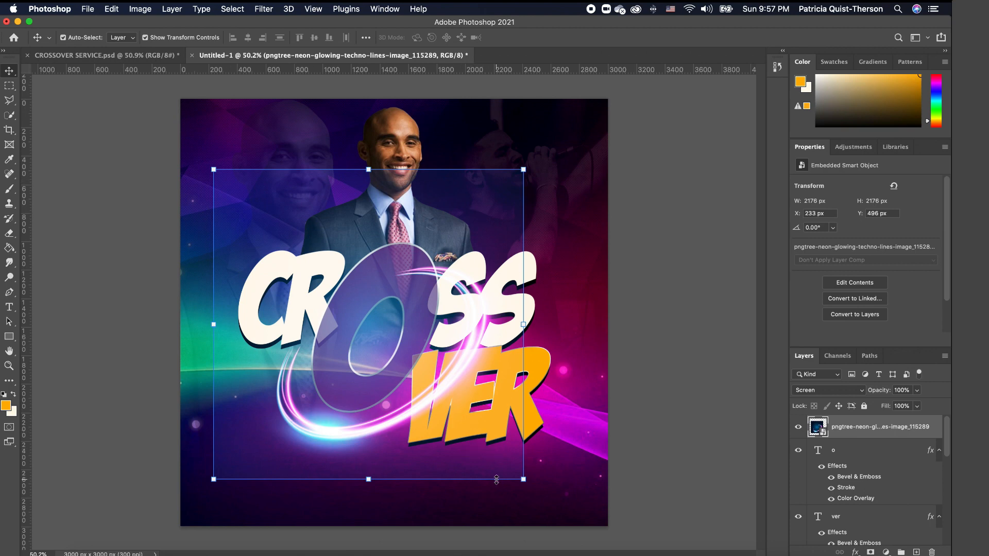
- Rasterize the neon rings layer and erase its hard square edges with a soft eraser
left_click(9, 233)
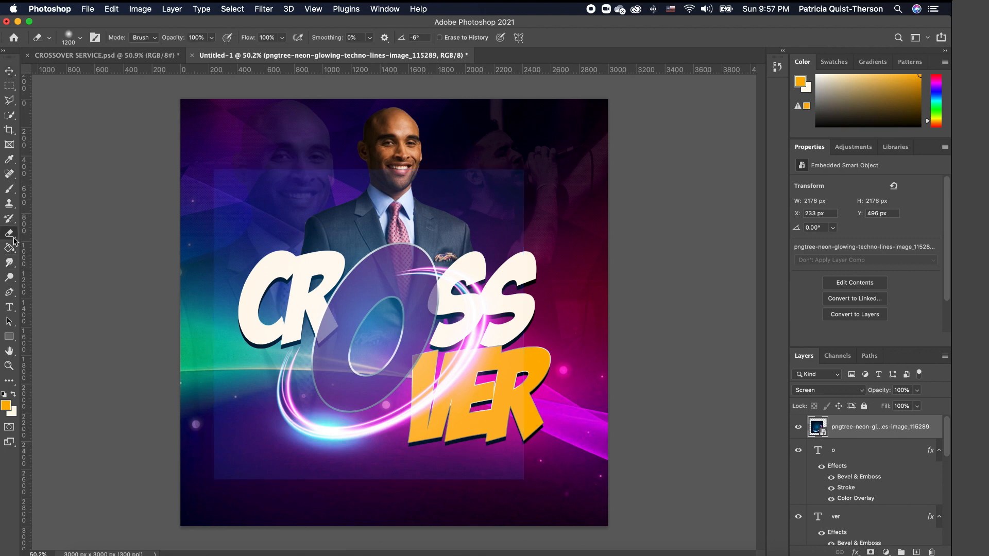
left_click(321, 207)
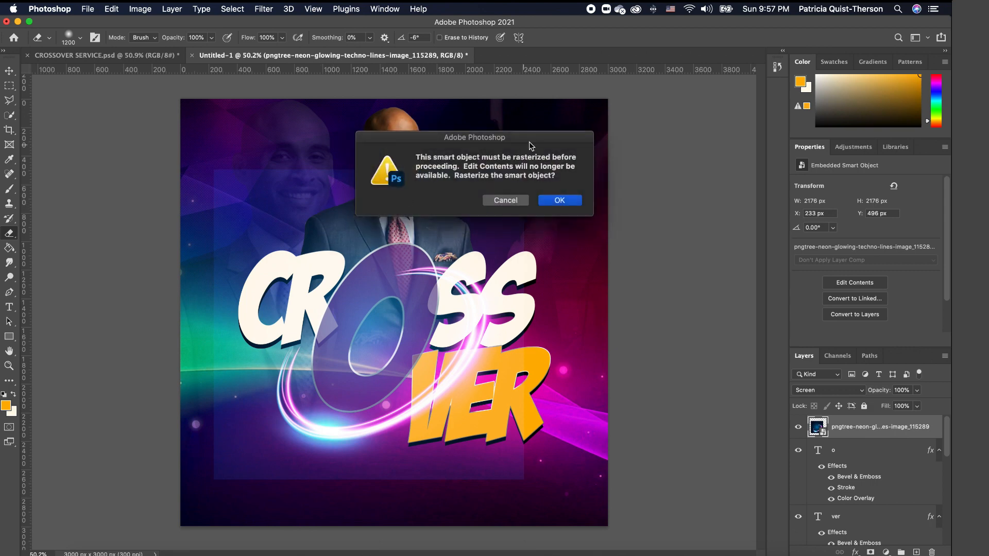
left_click(560, 201)
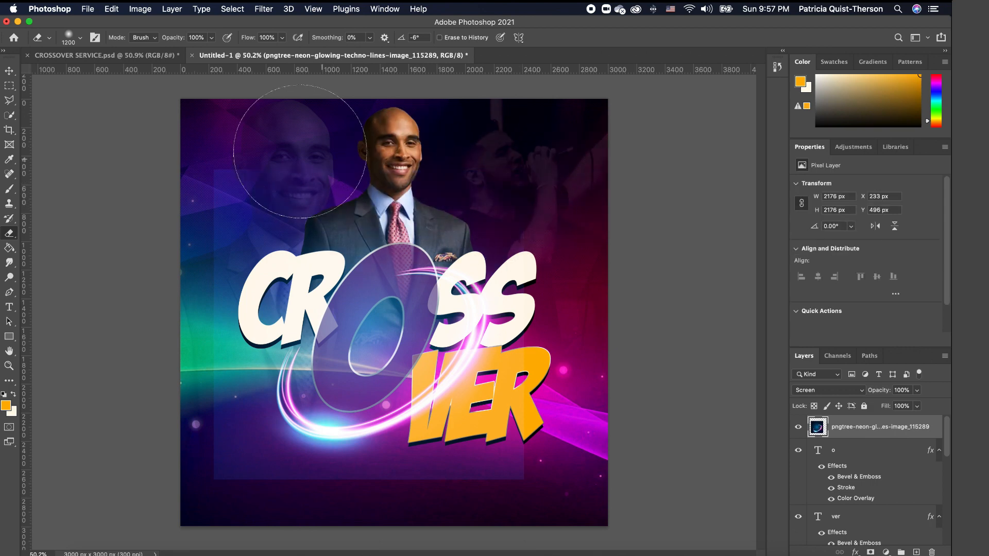
mouse_move(300, 152)
left_mouse_down()
mouse_move(236, 246)
mouse_move(255, 207)
mouse_move(183, 247)
mouse_move(168, 285)
mouse_move(163, 278)
mouse_move(160, 336)
mouse_move(187, 448)
mouse_move(178, 455)
mouse_move(247, 497)
mouse_move(216, 516)
mouse_move(354, 548)
mouse_move(389, 544)
mouse_move(455, 515)
mouse_move(542, 397)
mouse_move(579, 384)
left_mouse_up()
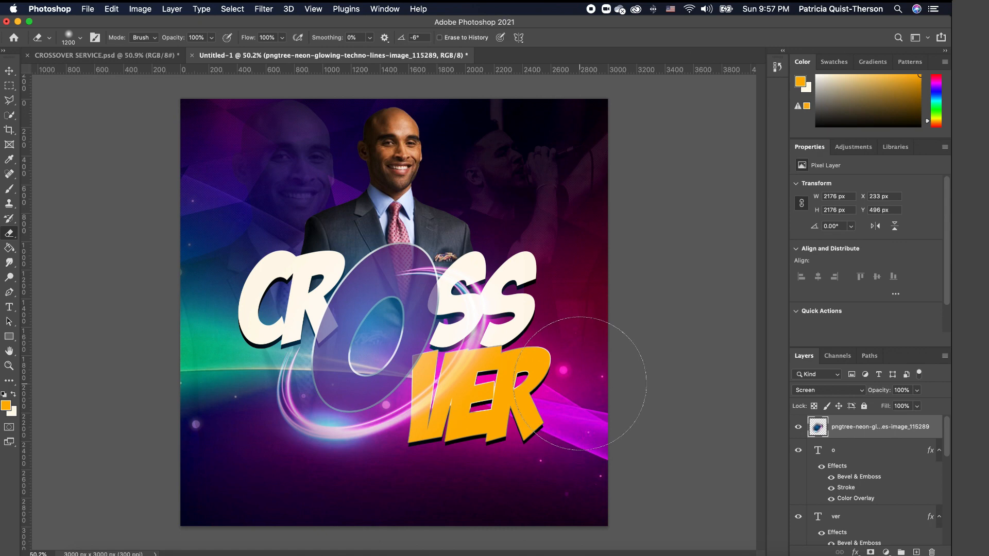
key("super+z")
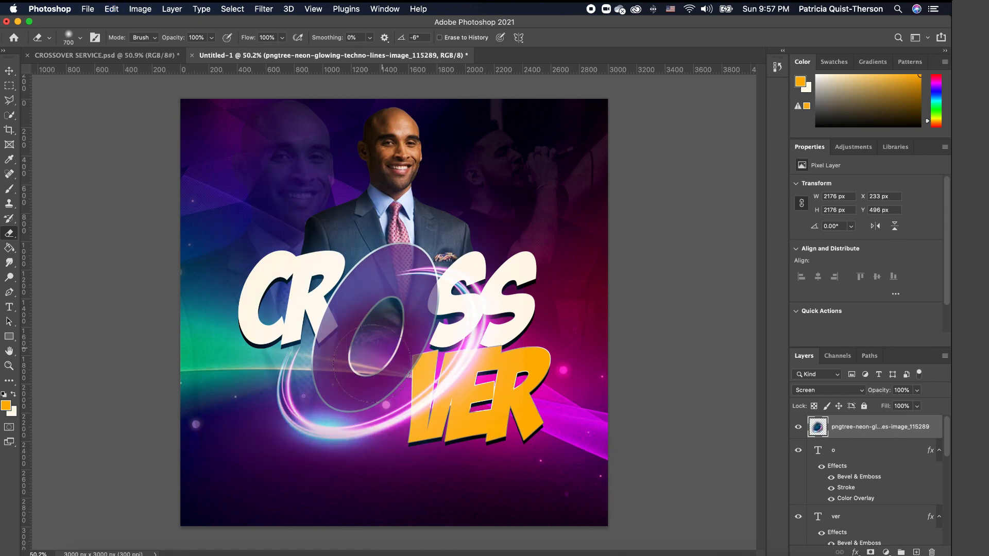
mouse_move(378, 389)
left_mouse_down()
mouse_move(348, 402)
mouse_move(413, 336)
mouse_move(425, 309)
mouse_move(334, 297)
mouse_move(353, 261)
mouse_move(444, 213)
mouse_move(417, 202)
mouse_move(331, 224)
left_mouse_up()
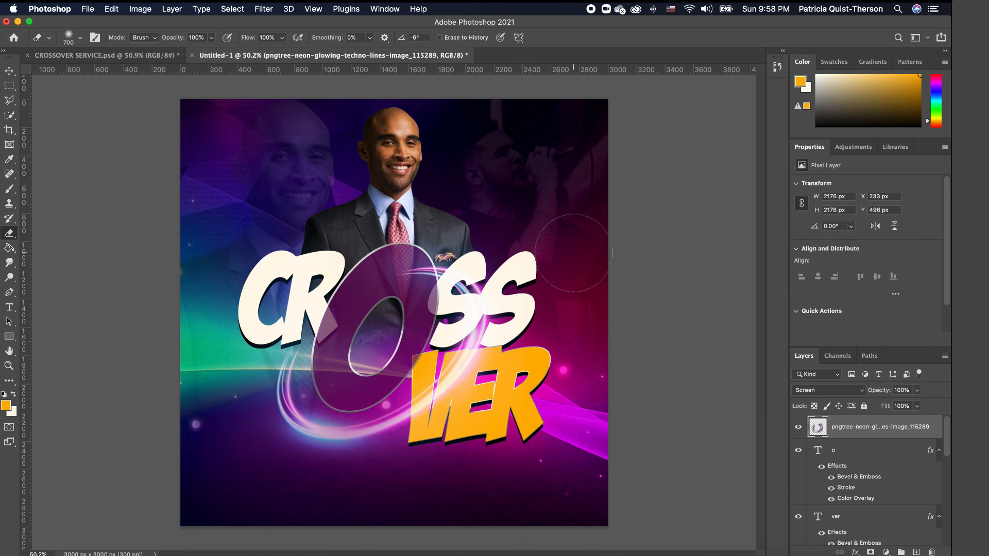
left_click(10, 70)
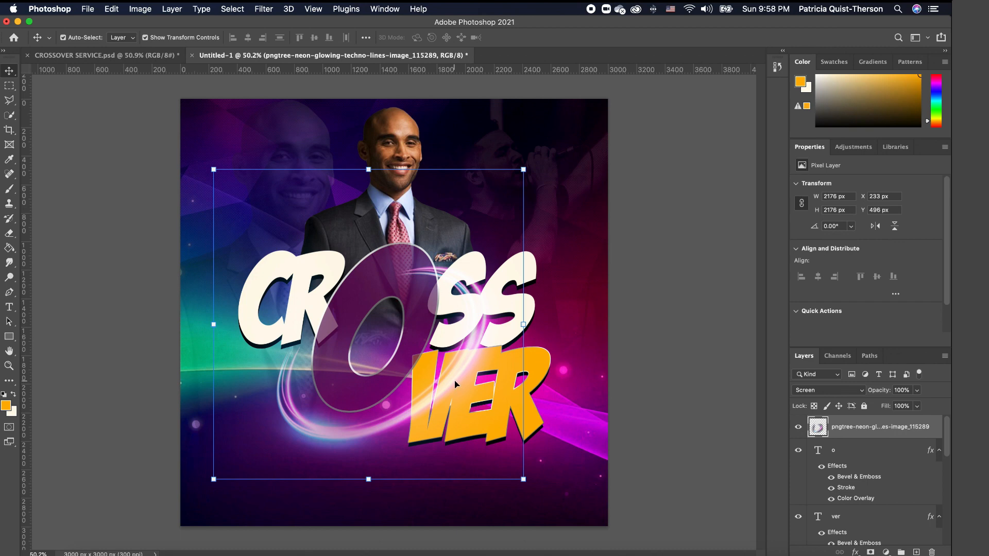
- Rotate the neon rings about 28° and nudge them up-left
left_click_drag(524, 491, 533, 380)
left_click_drag(420, 431, 402, 413)
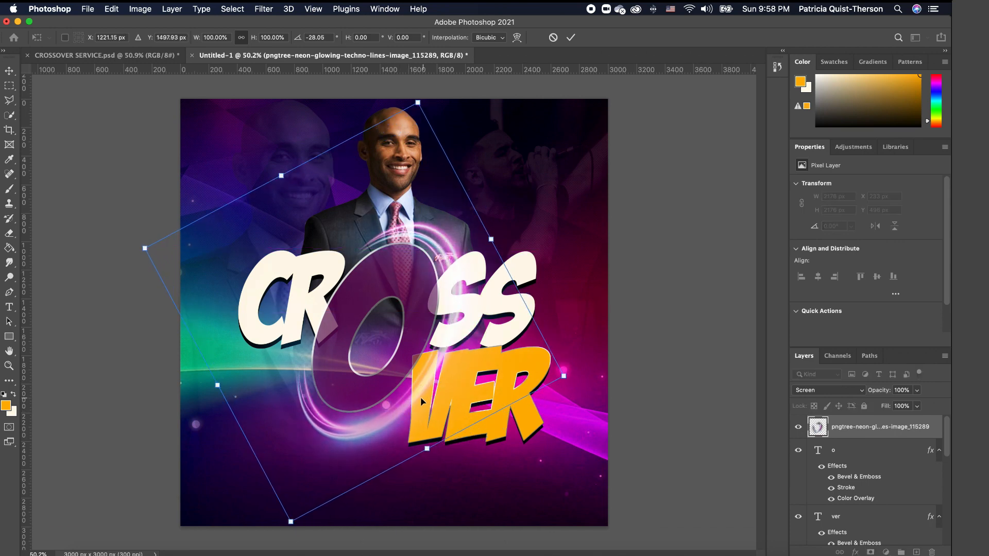
key("Return")
left_click(647, 318)
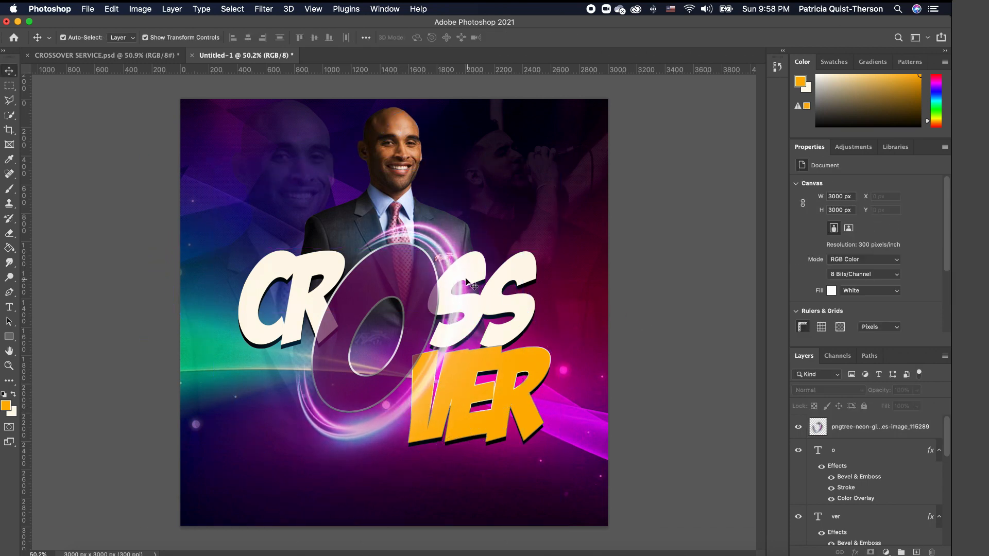
- Shrink the neon rings to about 98.7% and shift them to encircle the O
left_click(422, 238)
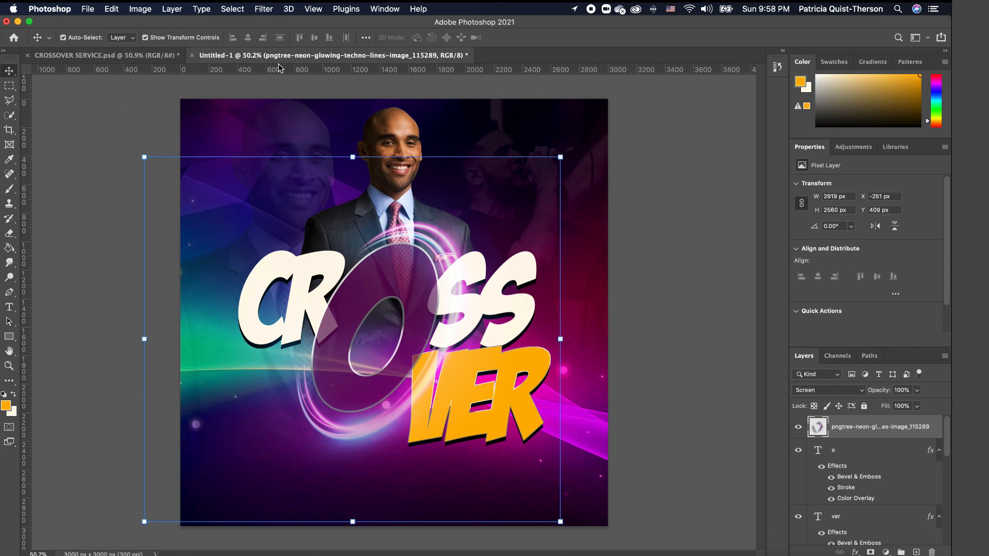
left_click_drag(565, 156, 560, 162)
left_click_drag(348, 428, 350, 422)
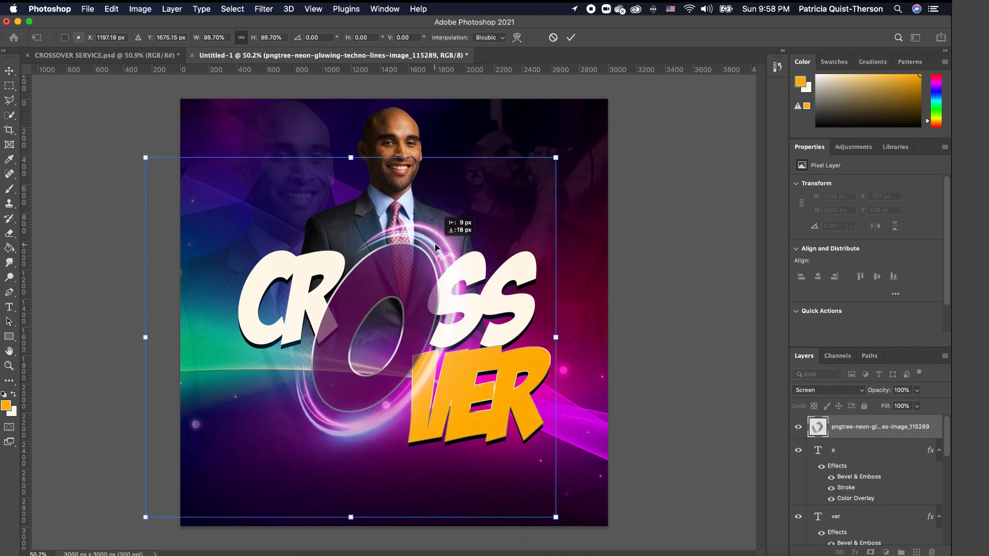
key("Return")
left_click(649, 359)
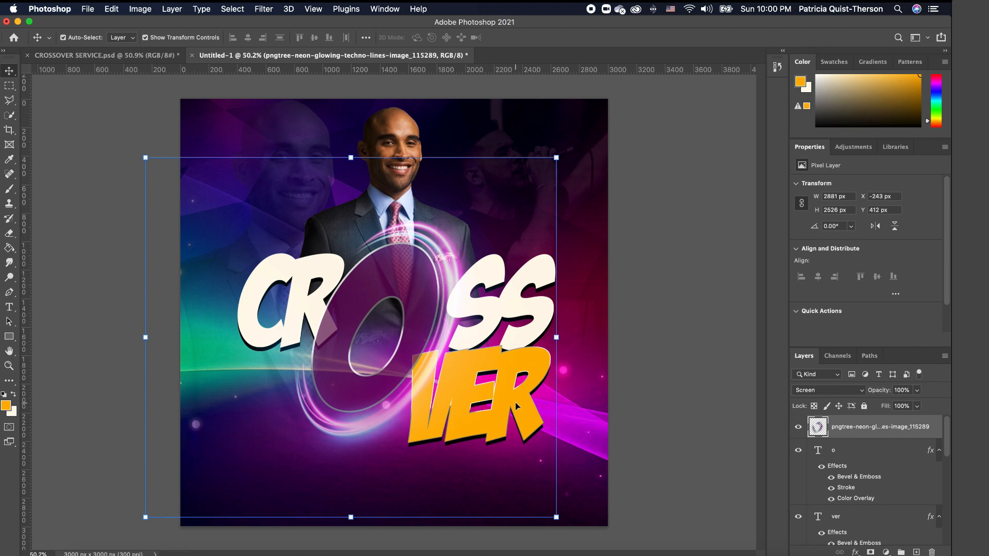
left_click(517, 406)
- Convert the ver layer to a smart object and lasso the V's top-left corner
right_click(900, 496)
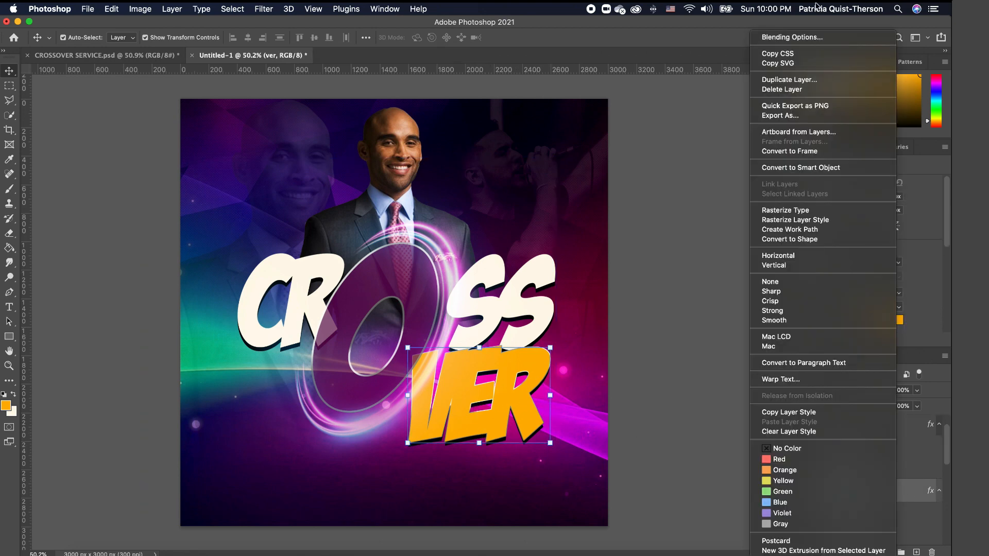
left_click(837, 170)
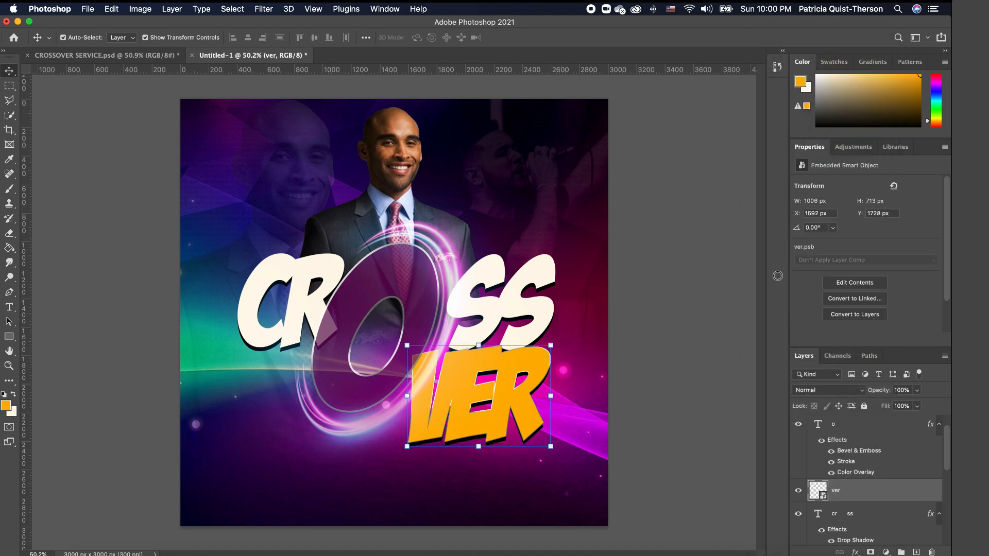
left_click(10, 100)
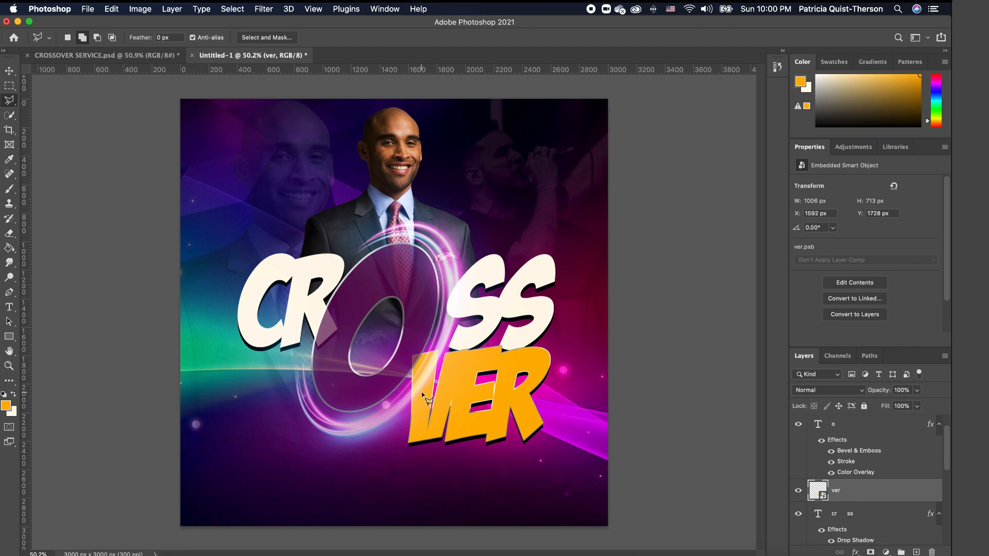
scroll(423, 396, "up", 3)
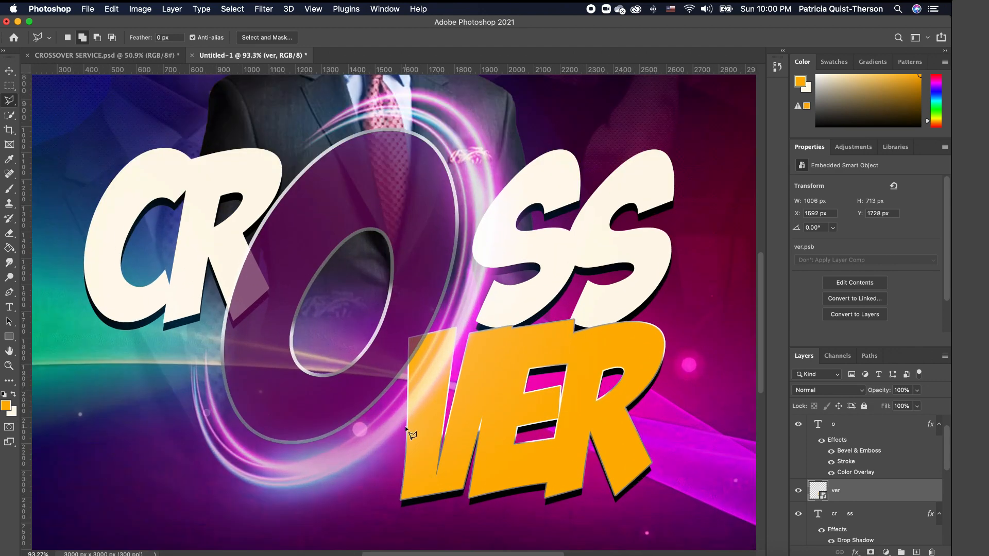
left_click(406, 427)
left_click(443, 377)
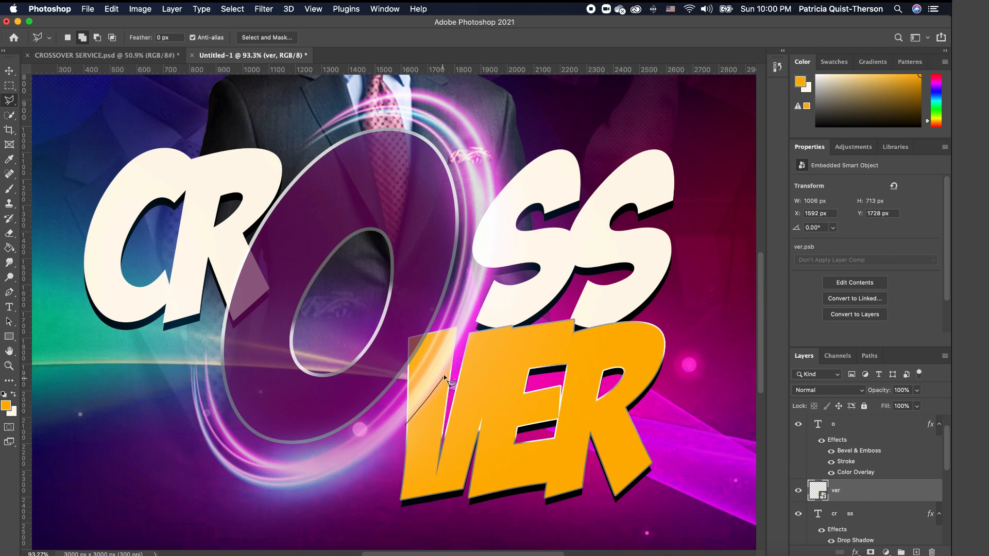
left_click(459, 354)
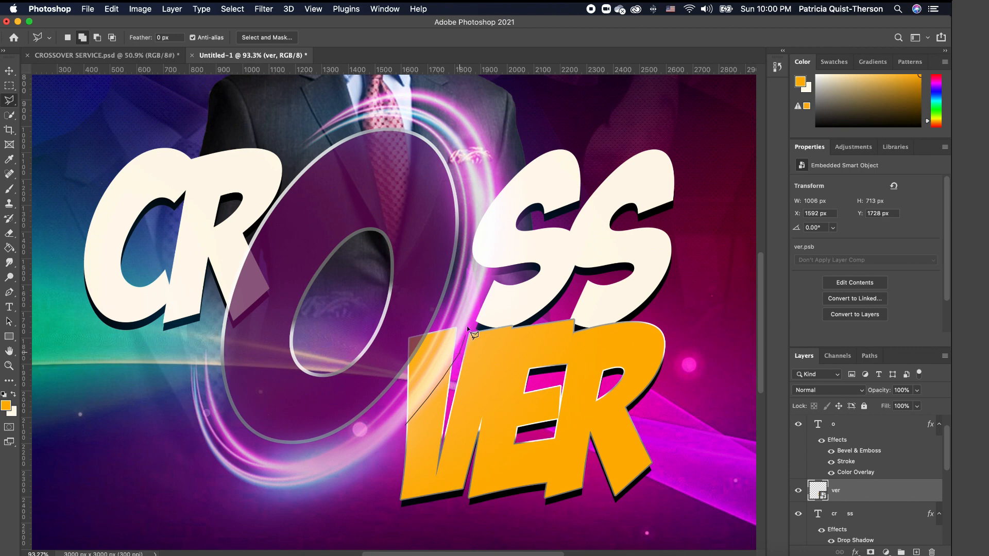
left_click(407, 320)
left_click(385, 354)
left_click(396, 418)
left_click(407, 427)
- Rasterize the ver layer, erase the V's corner inside the selection, and deselect
key("e")
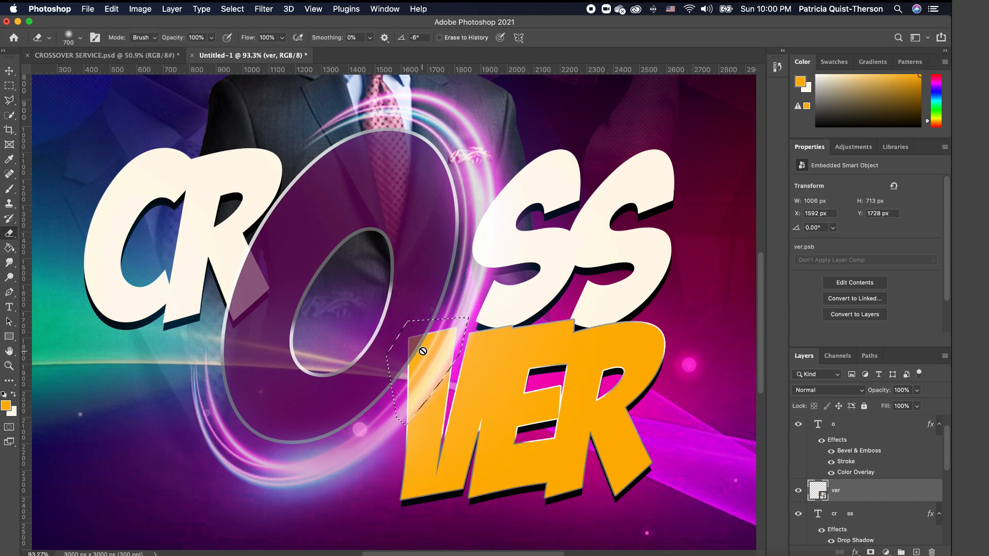
left_click(423, 352)
left_click(560, 200)
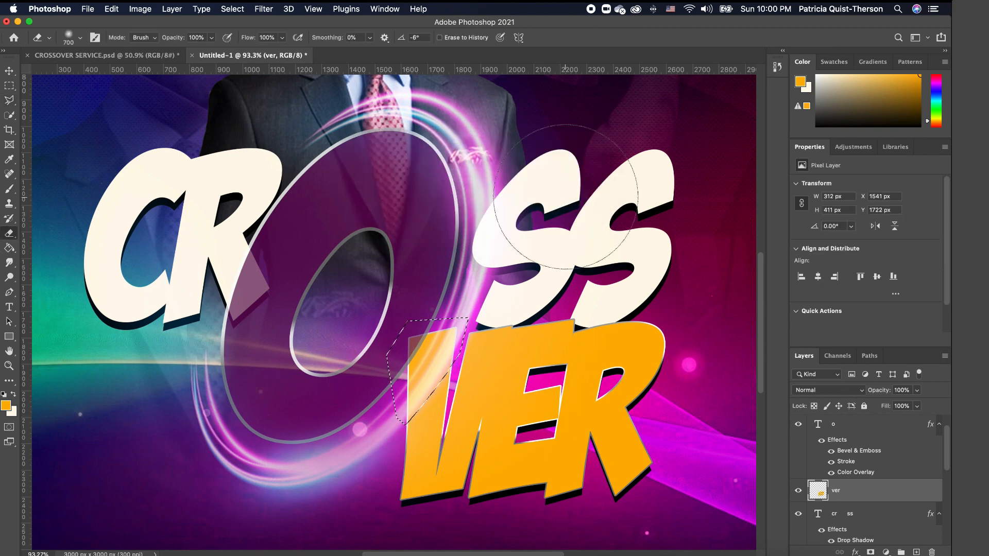
left_click_drag(443, 346, 427, 407)
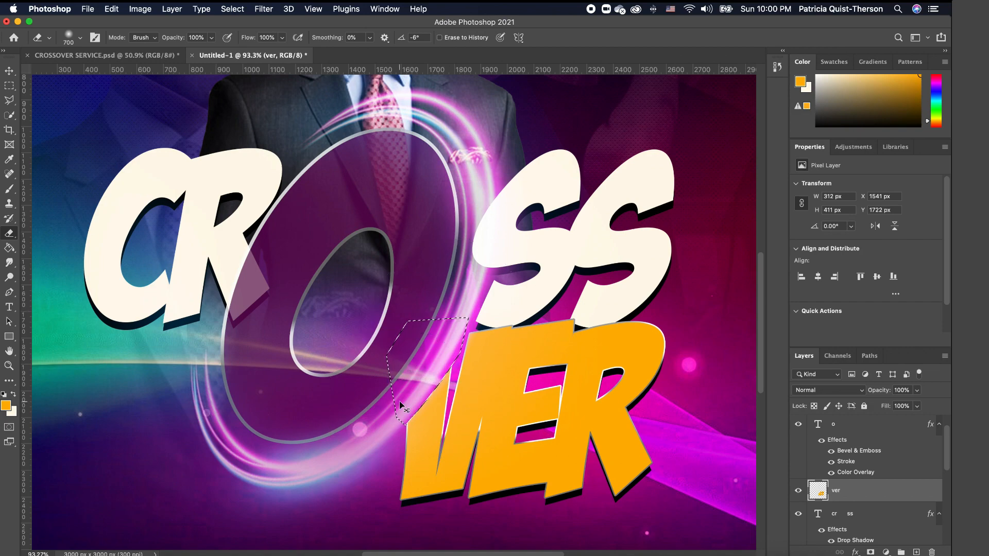
key("super+d")
scroll(385, 342, "down", 5)
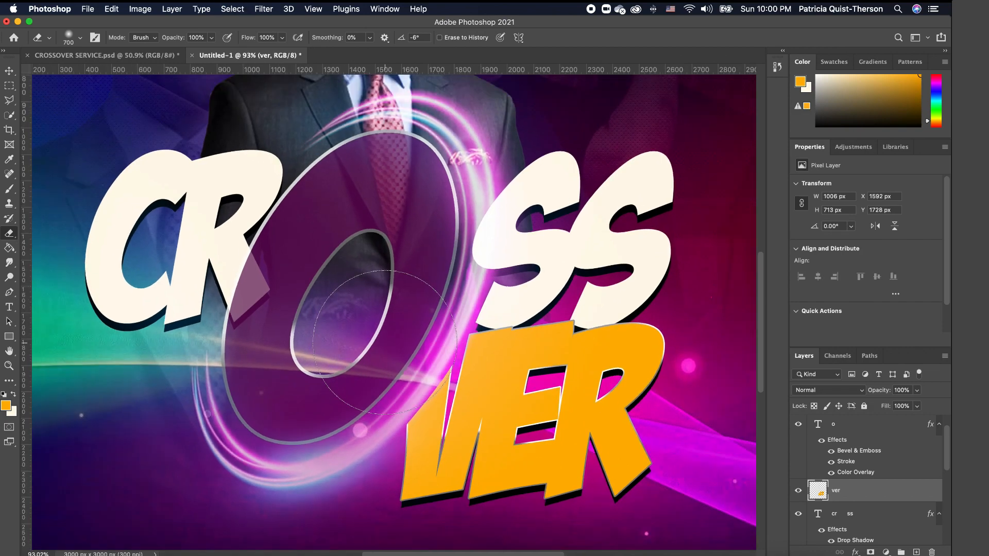
scroll(438, 350, "down", 2)
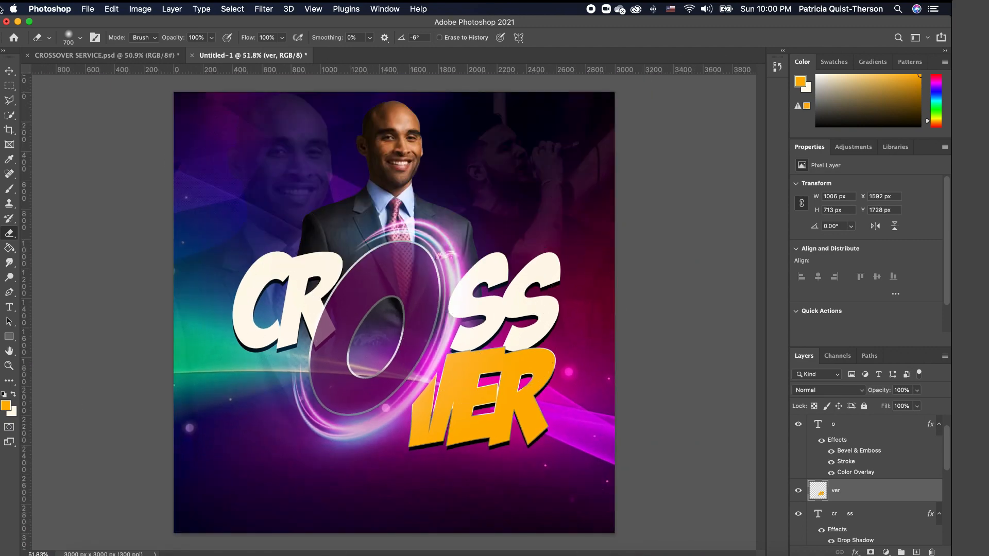
left_click(9, 71)
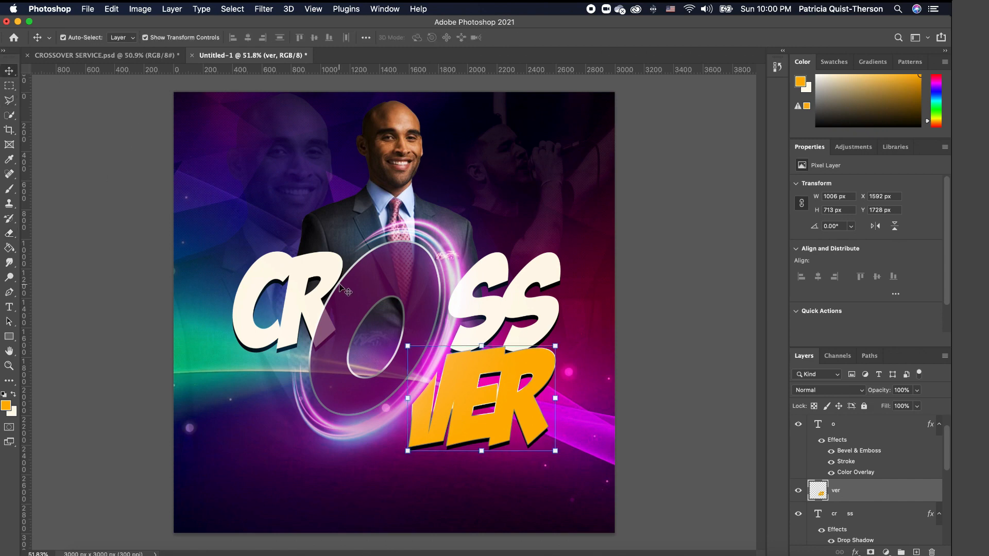
left_click(320, 275)
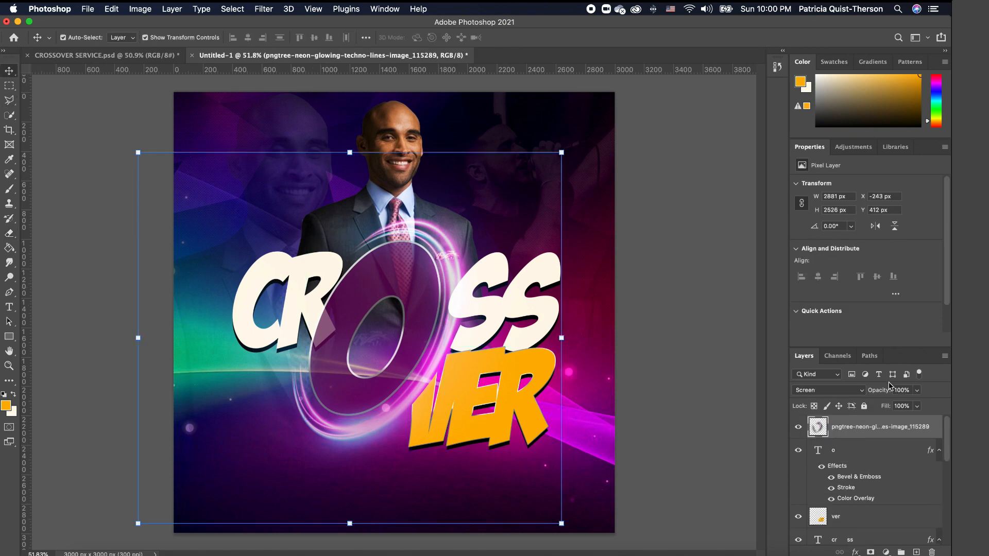
left_click(557, 279)
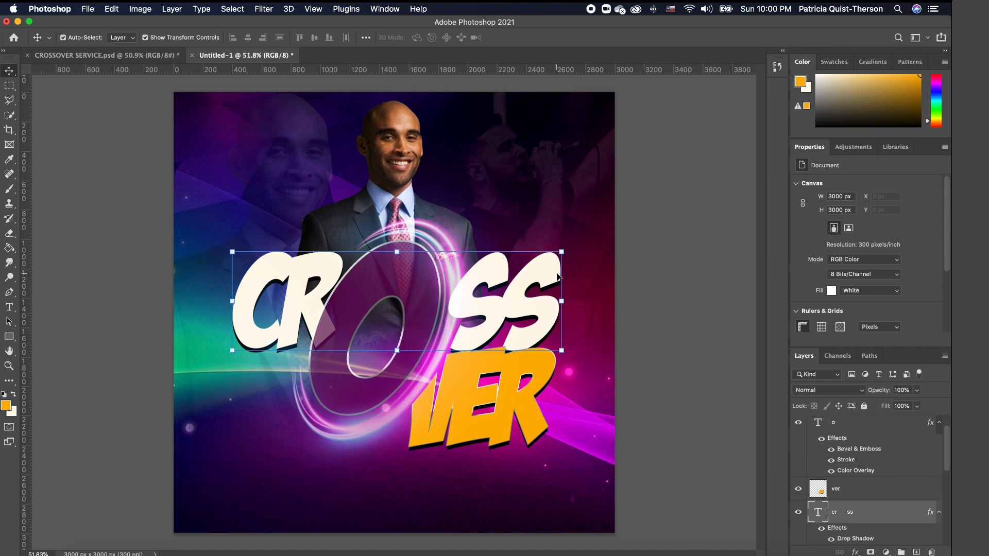
- Convert the cr ss layer to a smart object and lasso the R fragment over the O
right_click(887, 513)
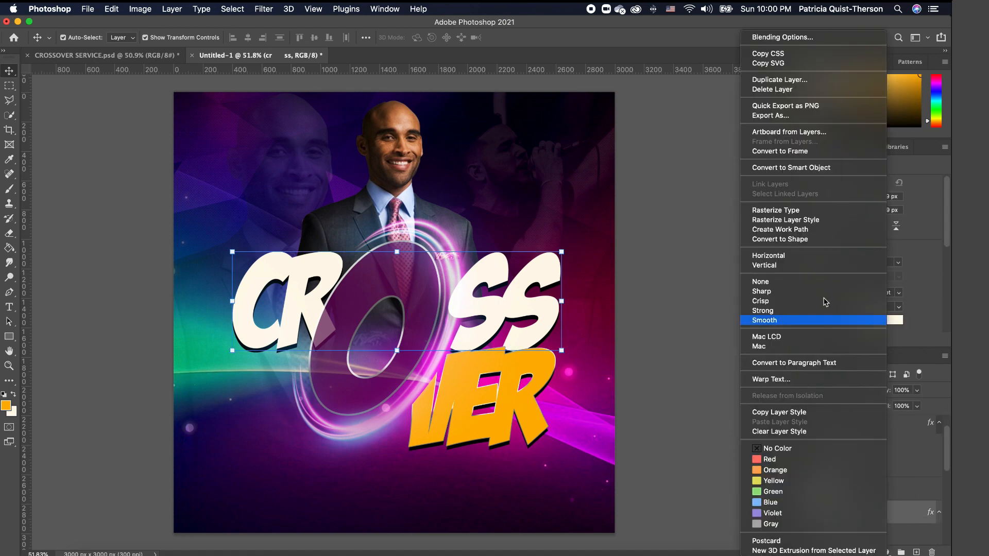
left_click(813, 169)
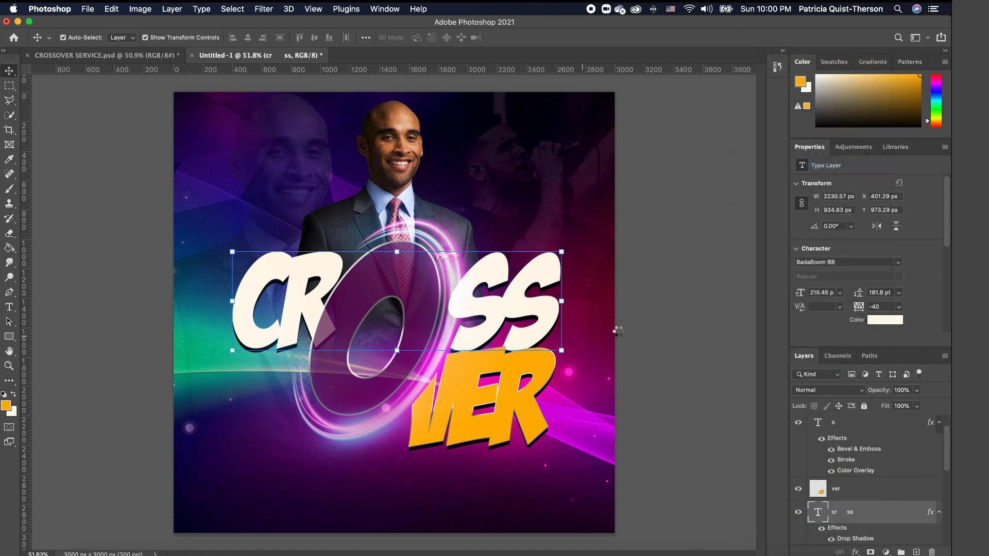
left_click(668, 330)
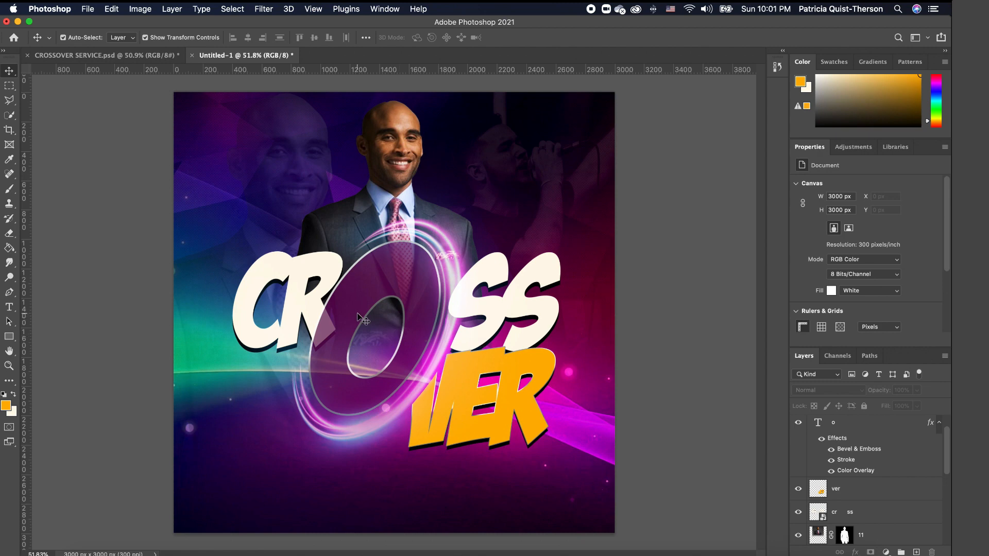
scroll(323, 315, "up", 5)
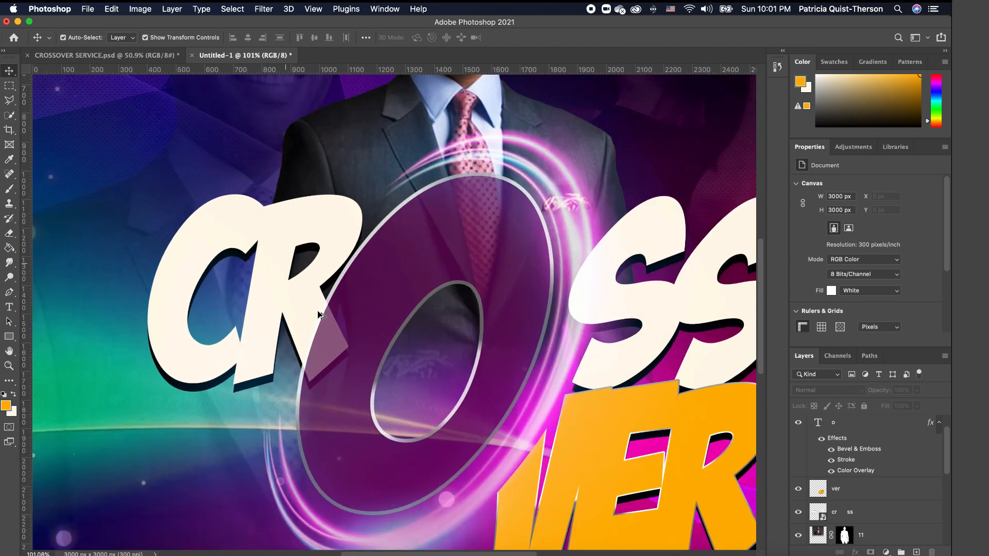
left_click(10, 101)
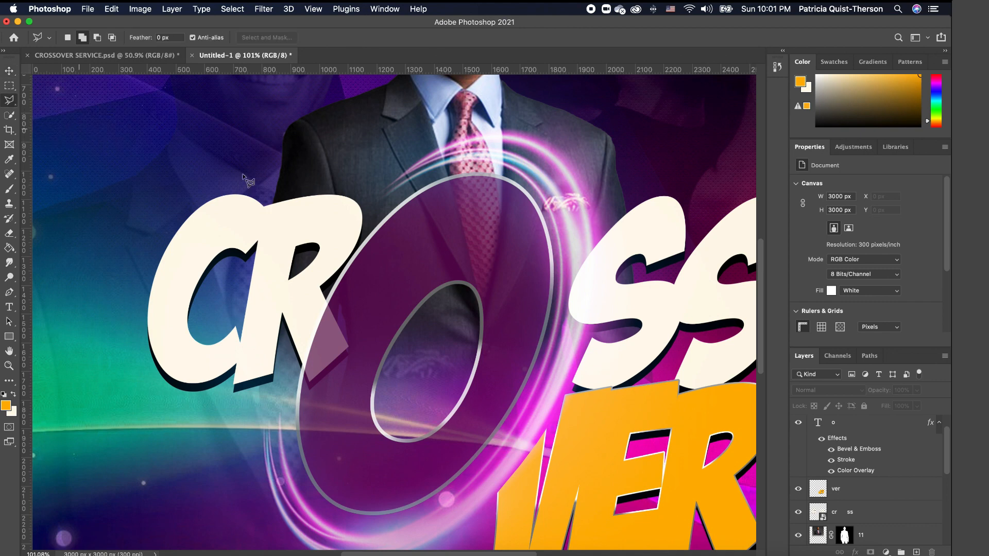
left_click(328, 290)
left_click(297, 364)
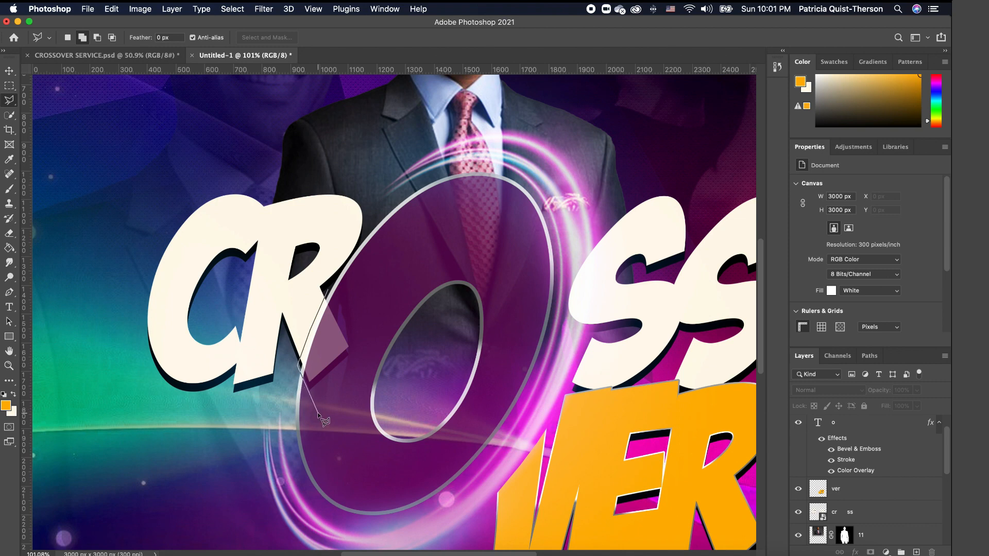
left_click(345, 367)
left_click(330, 292)
- Rasterize the cr ss layer, erase the R fragment, and fit the poster in the window
key("e")
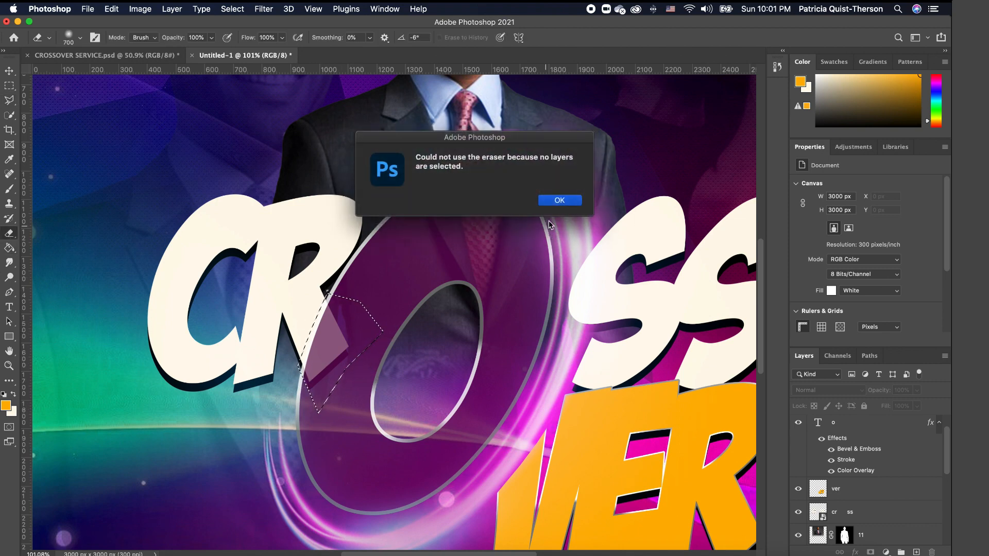
left_click(560, 201)
left_click(855, 512)
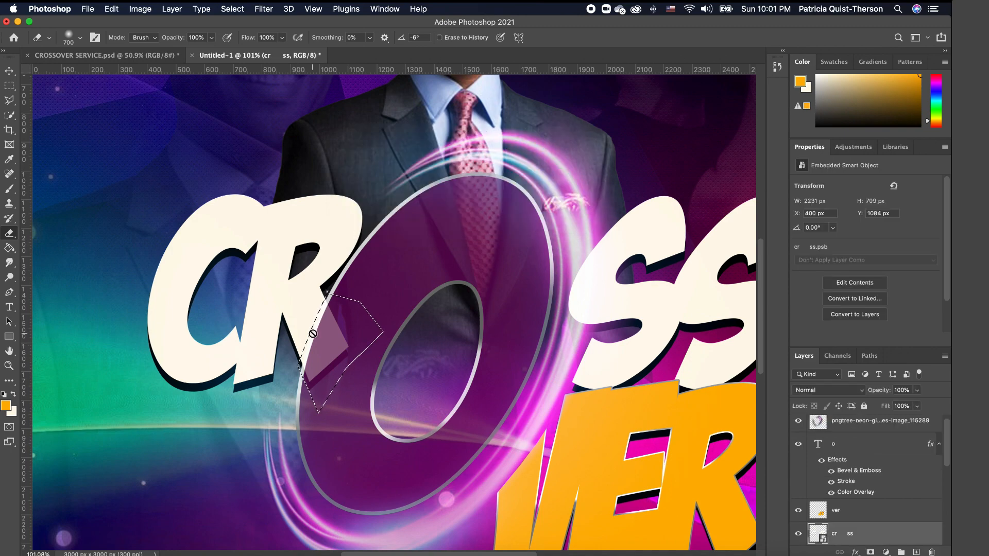
left_click(330, 325)
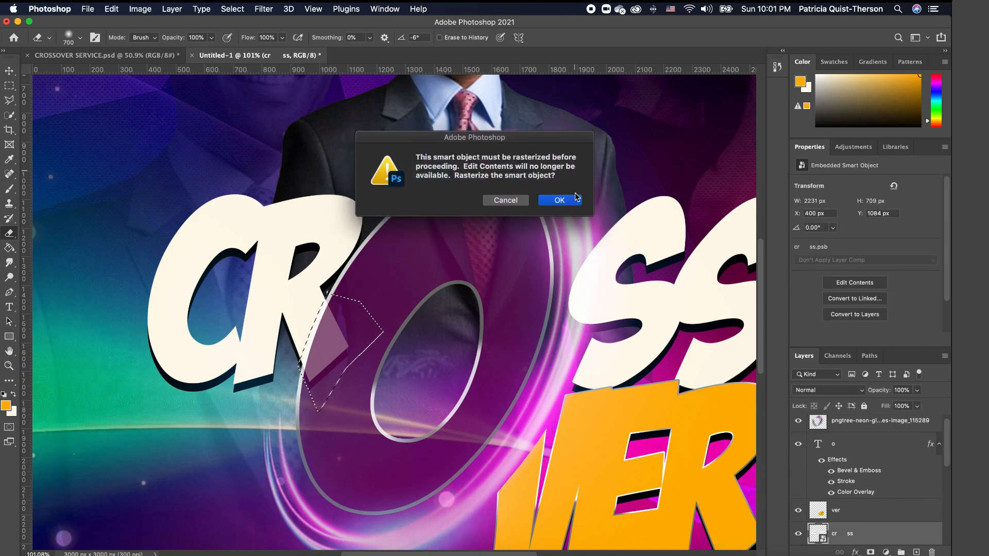
left_click(561, 202)
left_click_drag(319, 335, 287, 365)
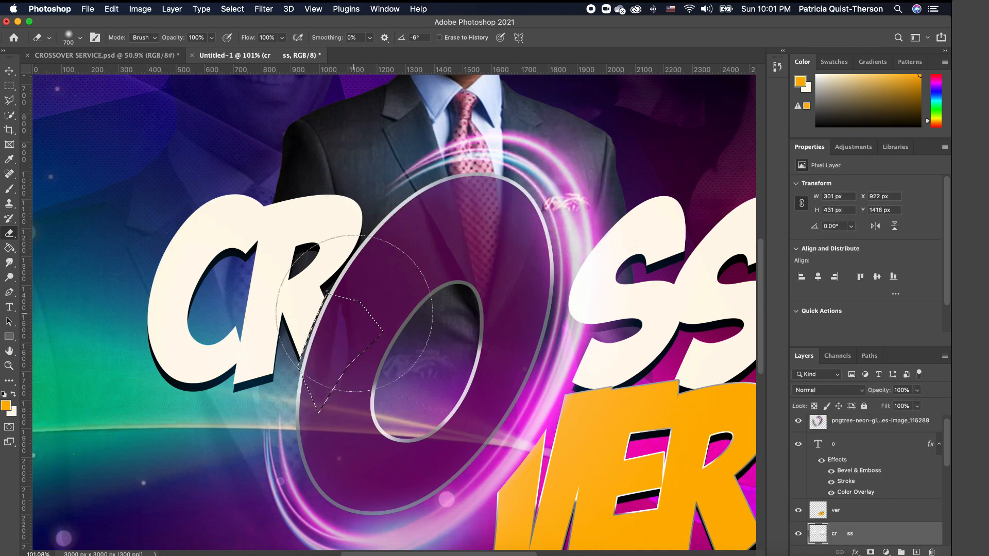
key("super+d")
scroll(368, 333, "up", 7)
scroll(368, 336, "down", 15)
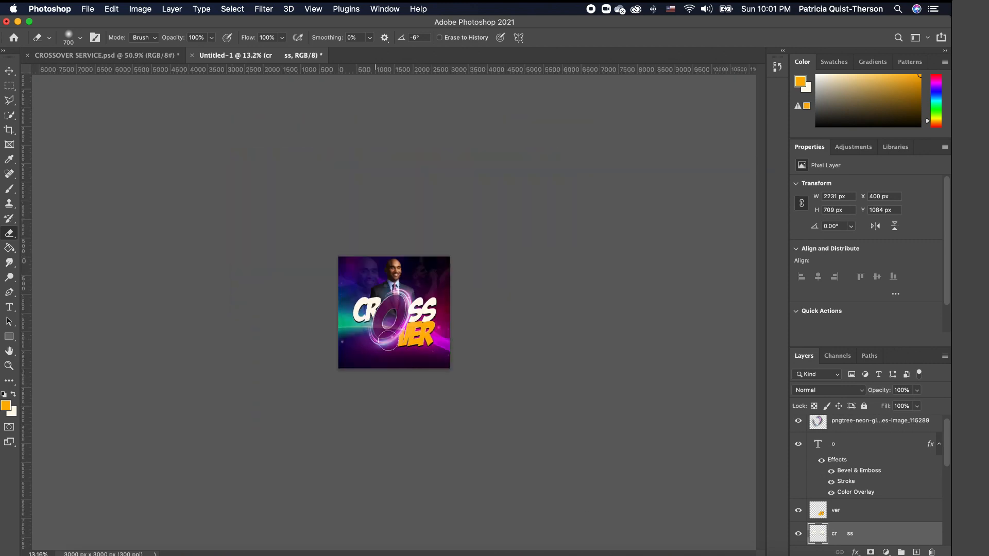
key("super+0")
key("alt+space")
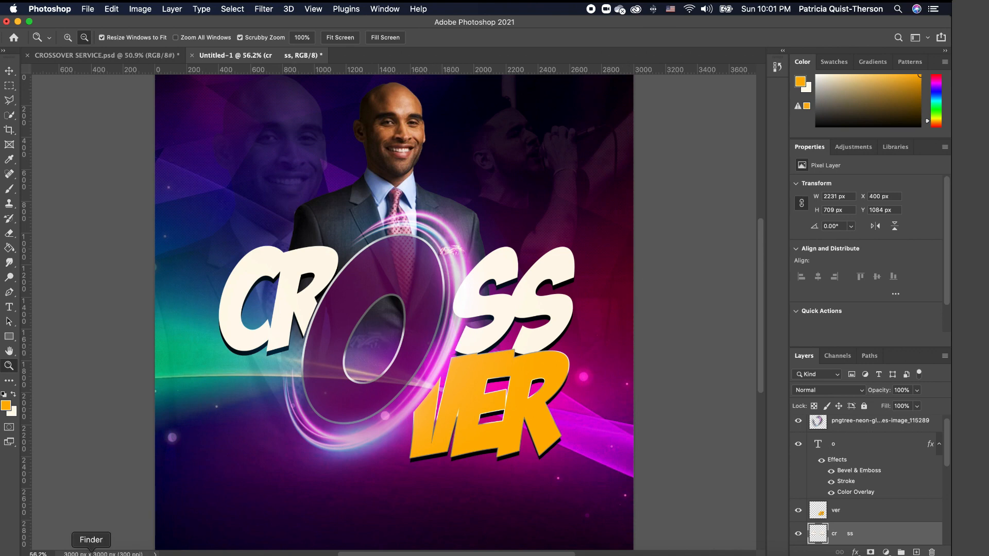
- Place the church logo image at the top right of the flyer
left_click(91, 548)
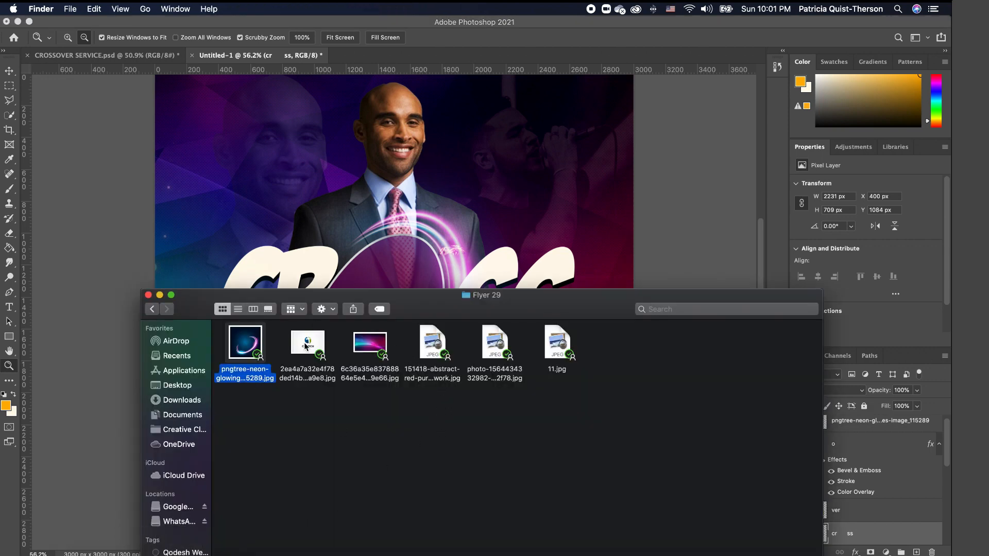
left_click_drag(306, 347, 335, 181)
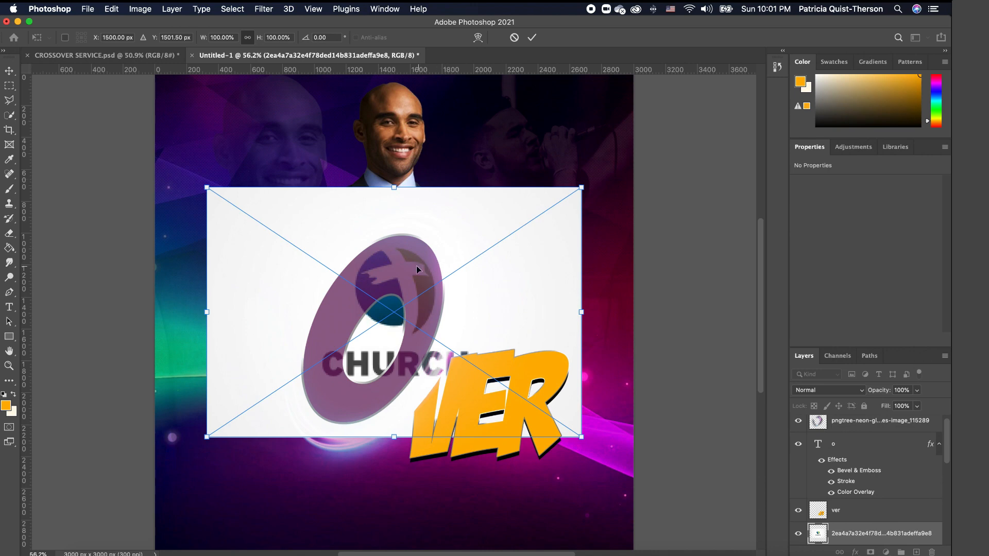
left_click_drag(417, 269, 514, 158)
key("Return")
key("z")
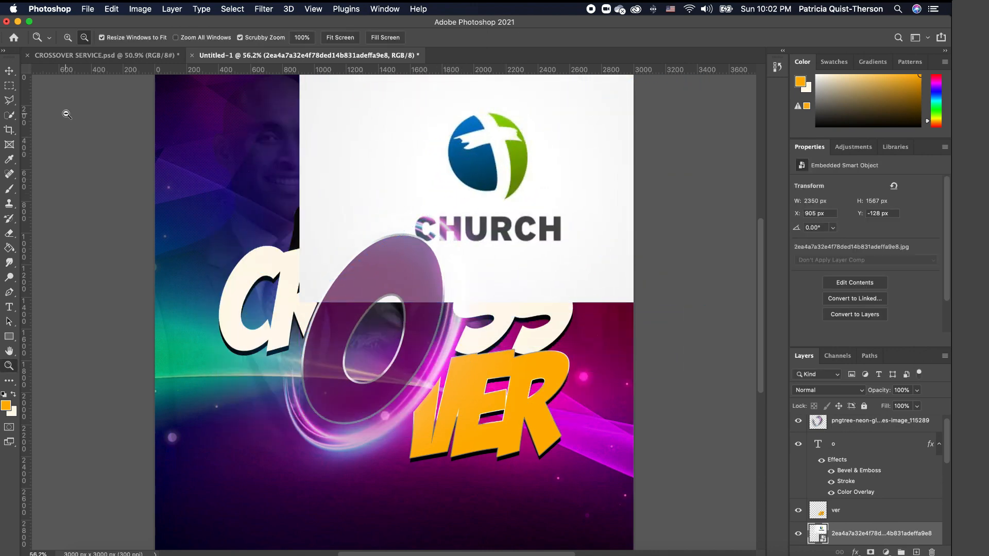
- Draw a polygonal lasso selection around the cross emblem
left_click(10, 101)
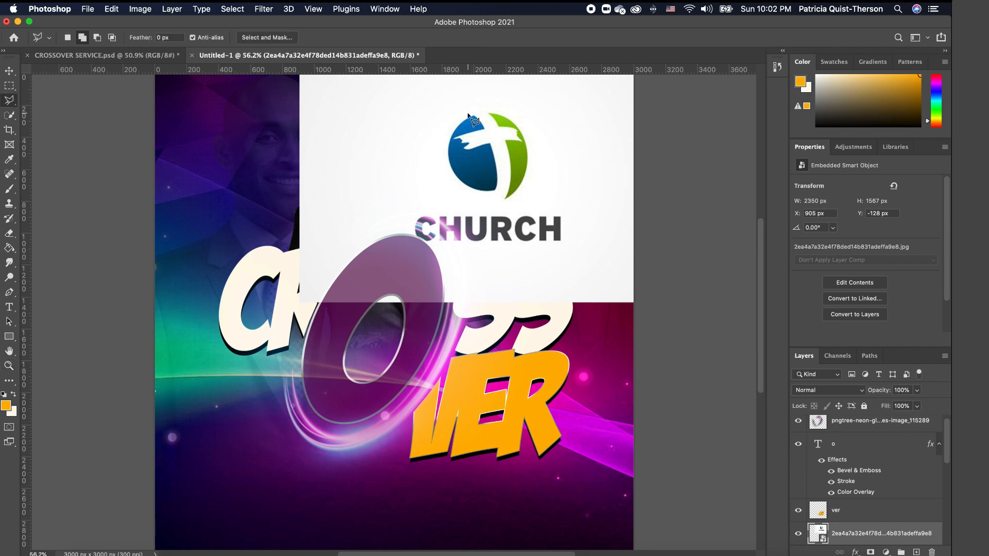
left_click(434, 148)
left_click(444, 181)
left_click(473, 200)
left_click(510, 208)
left_click(542, 148)
left_click(524, 108)
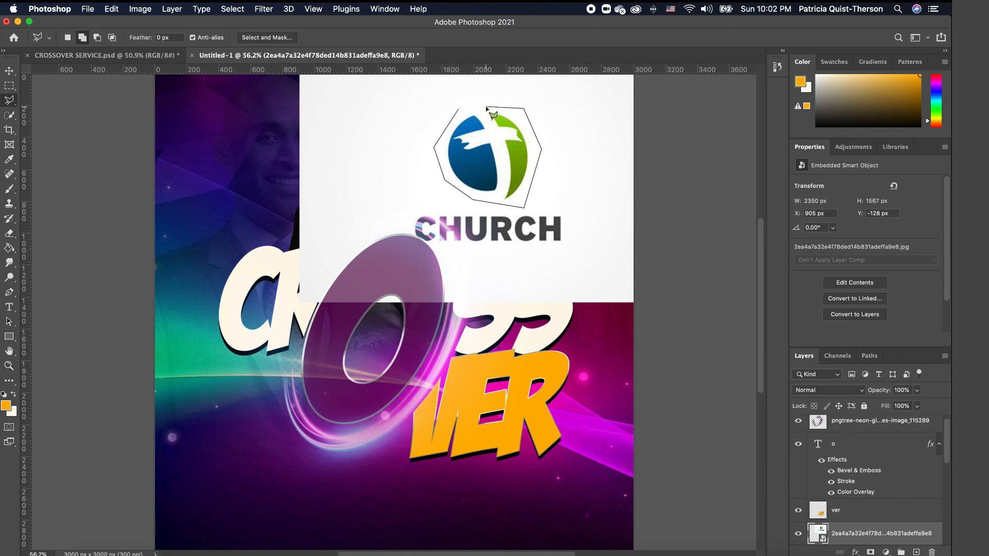
left_click(460, 110)
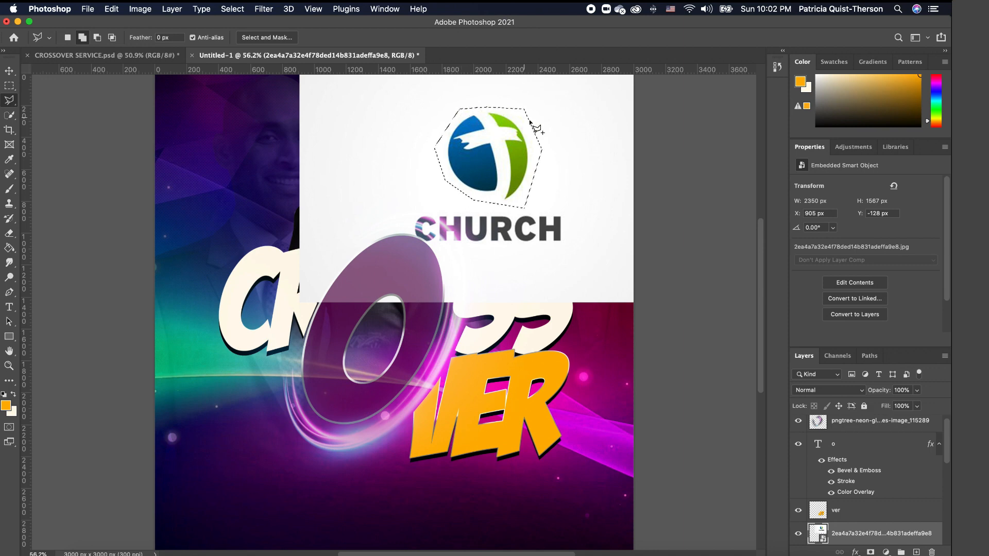
- Copy the emblem to its own layer via Layer via Copy and delete the full logo layer
right_click(505, 149)
left_click(552, 222)
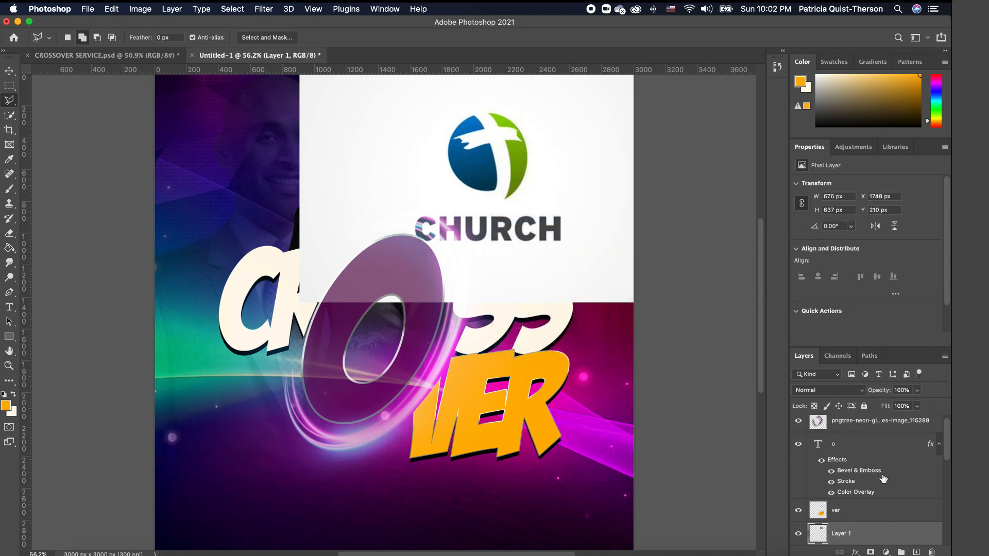
scroll(884, 478, "down", 3)
left_click(853, 502)
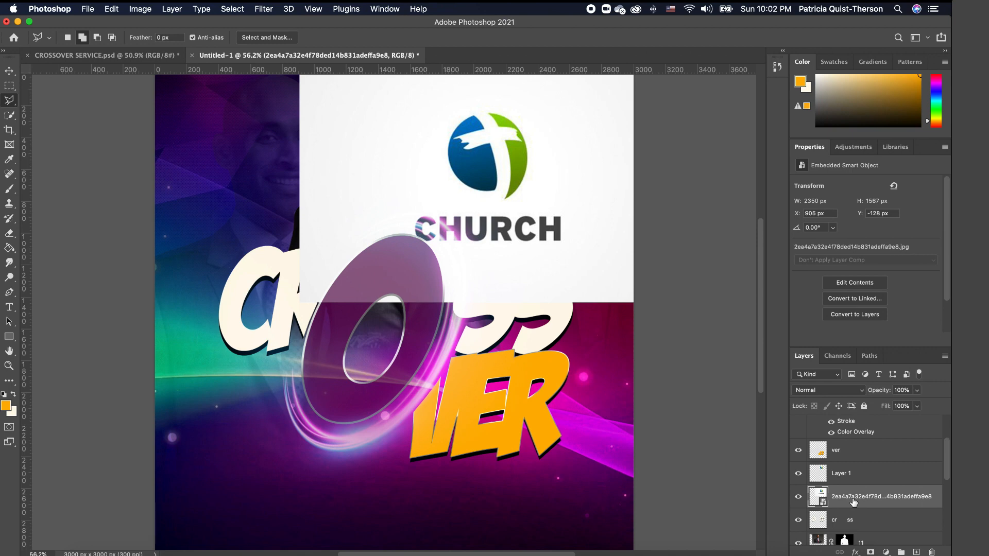
key("BackSpace")
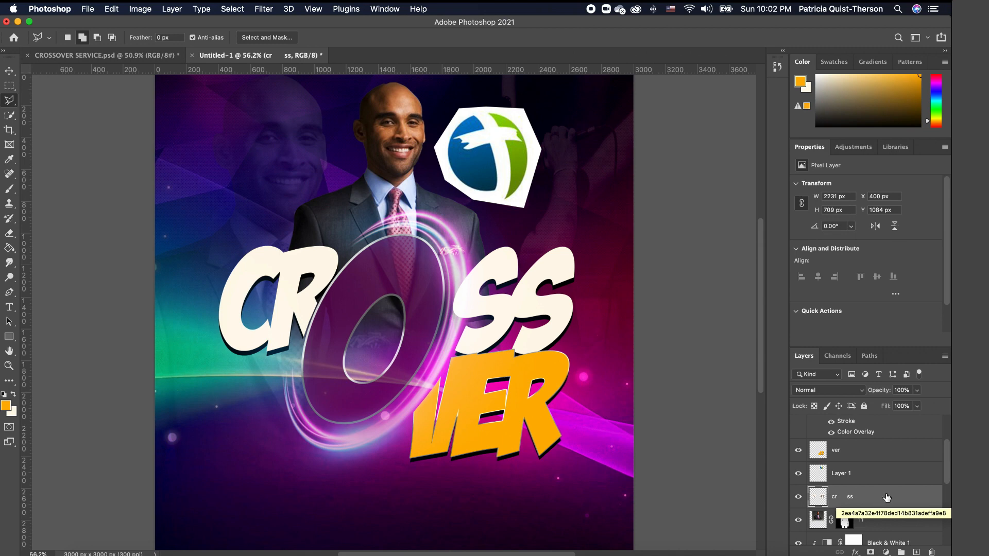
mouse_move(907, 498)
left_mouse_down()
mouse_move(927, 518)
mouse_move(922, 538)
mouse_move(918, 499)
left_mouse_up()
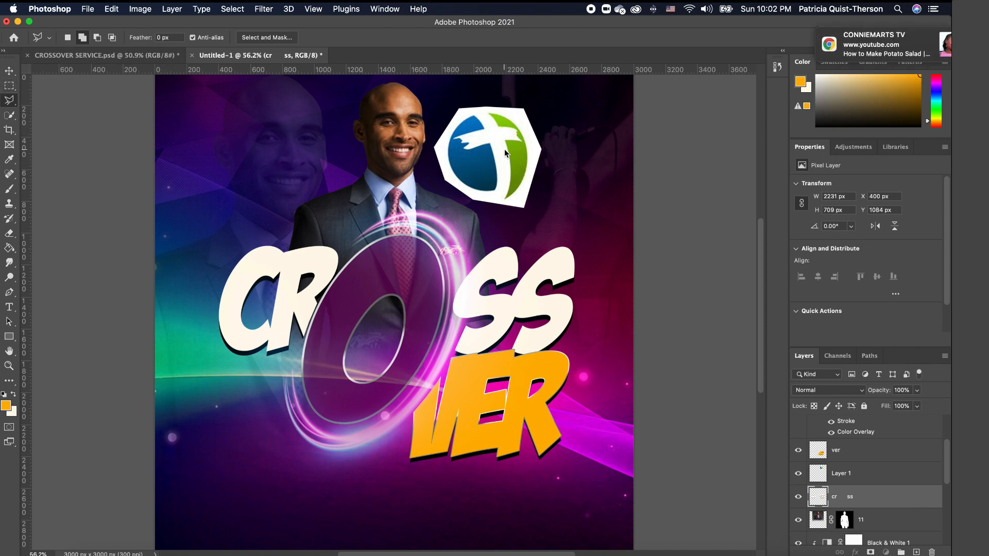
- Switch to the Magic Wand and target the Layer 1 emblem copy
left_click(921, 36)
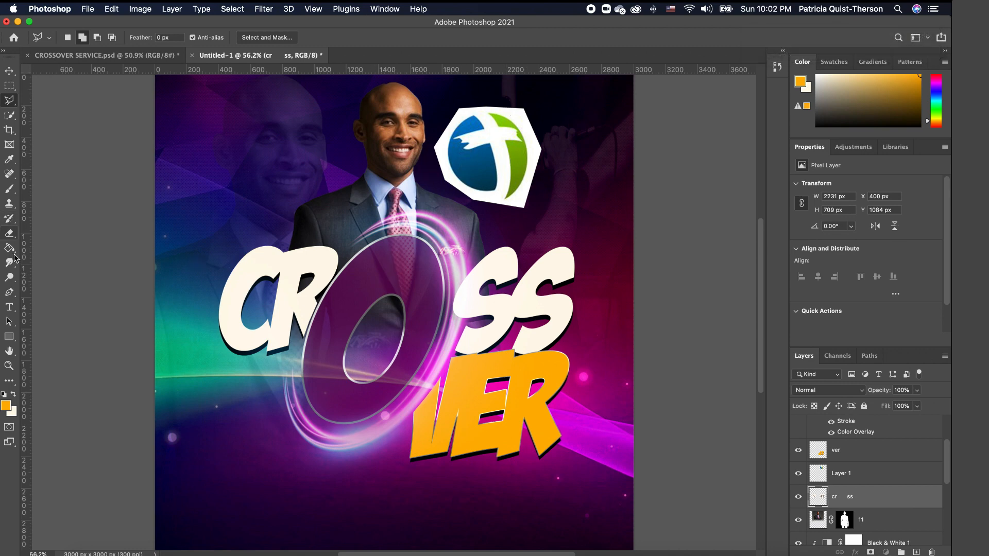
left_click(10, 116)
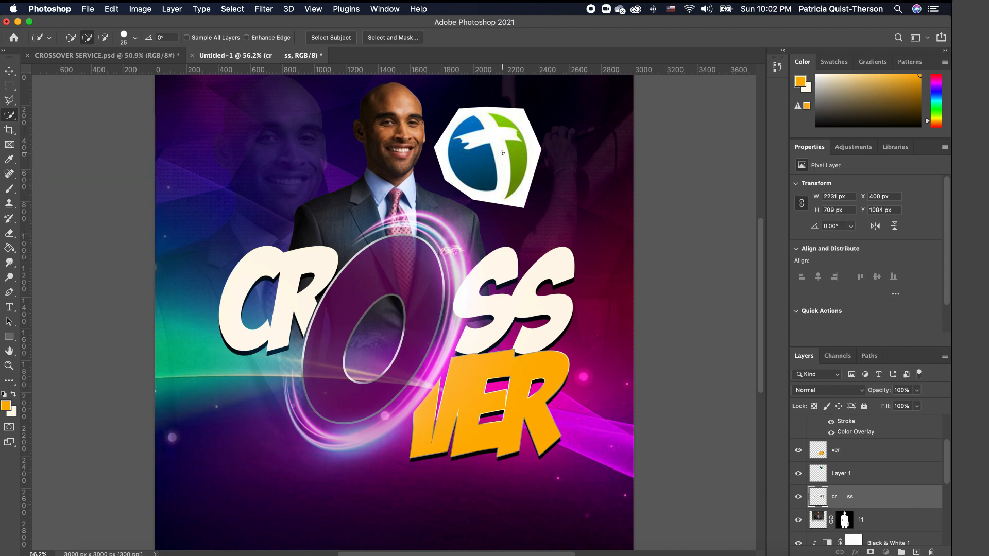
left_click(17, 119)
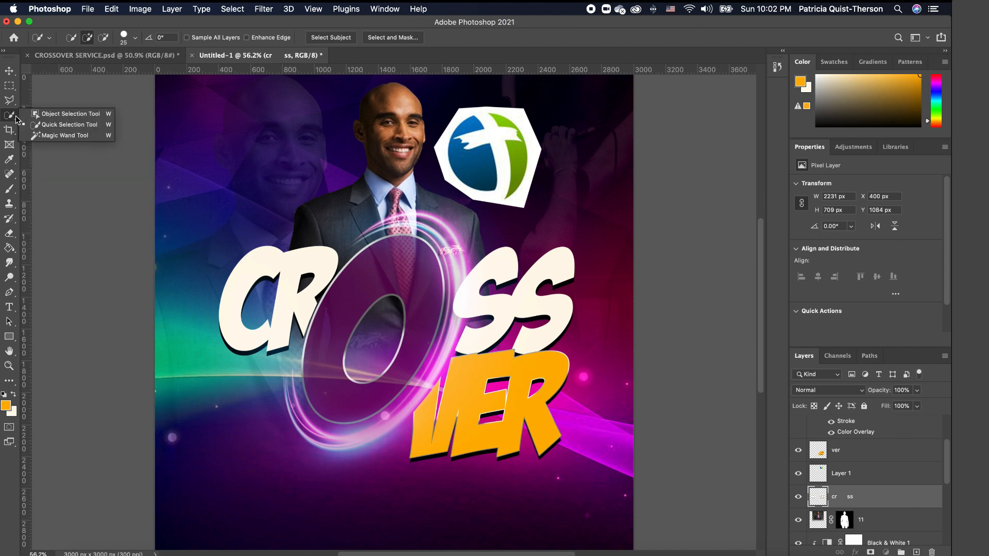
left_click(65, 133)
left_click(506, 141)
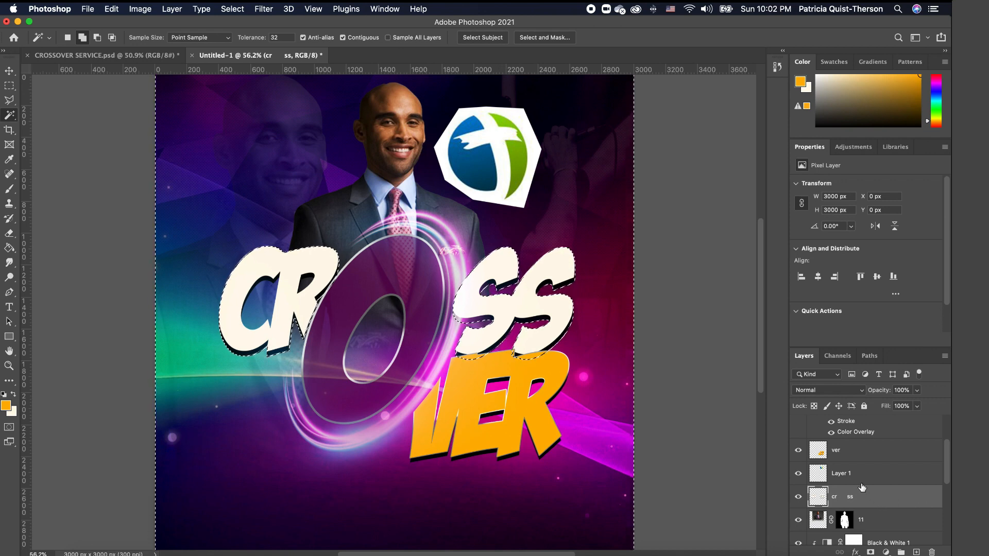
left_click(917, 474)
key("super+d")
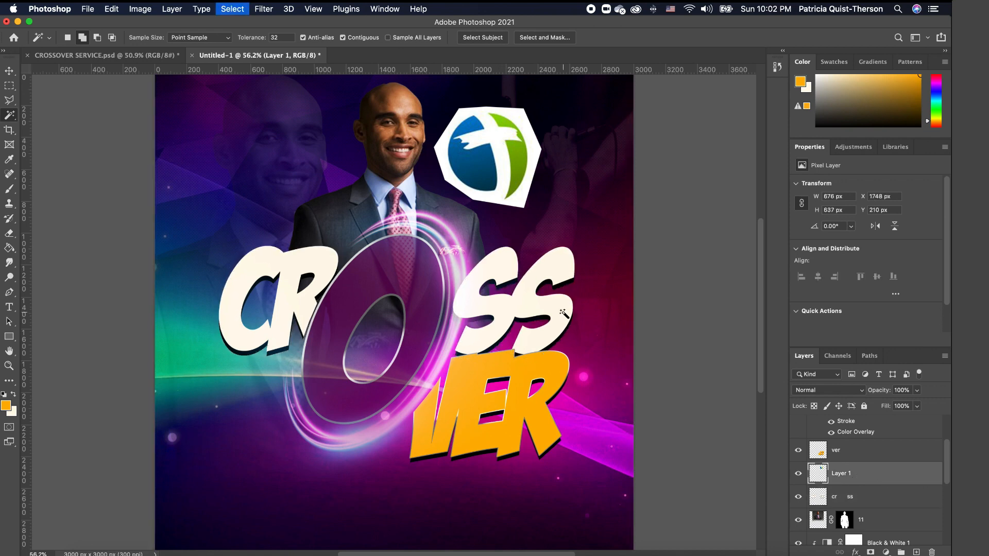
- Select all the white hexagon areas around the emblem and delete them
left_click(502, 145)
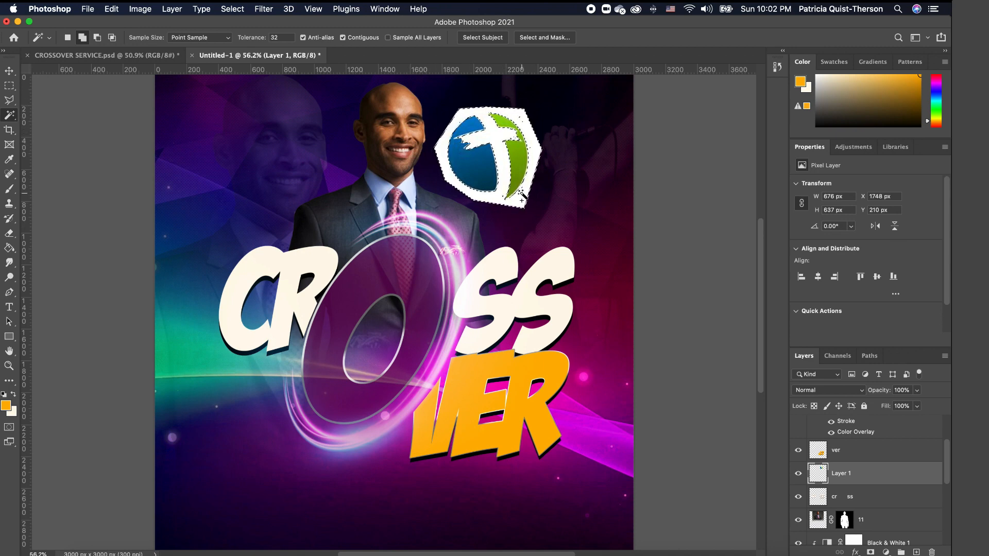
scroll(519, 149, "up", 5)
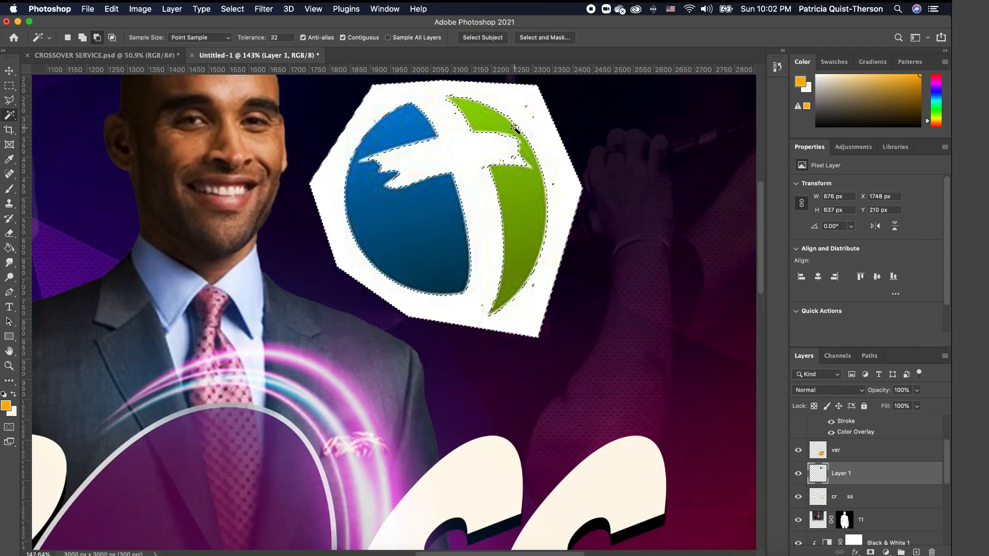
scroll(509, 161, "up", 2)
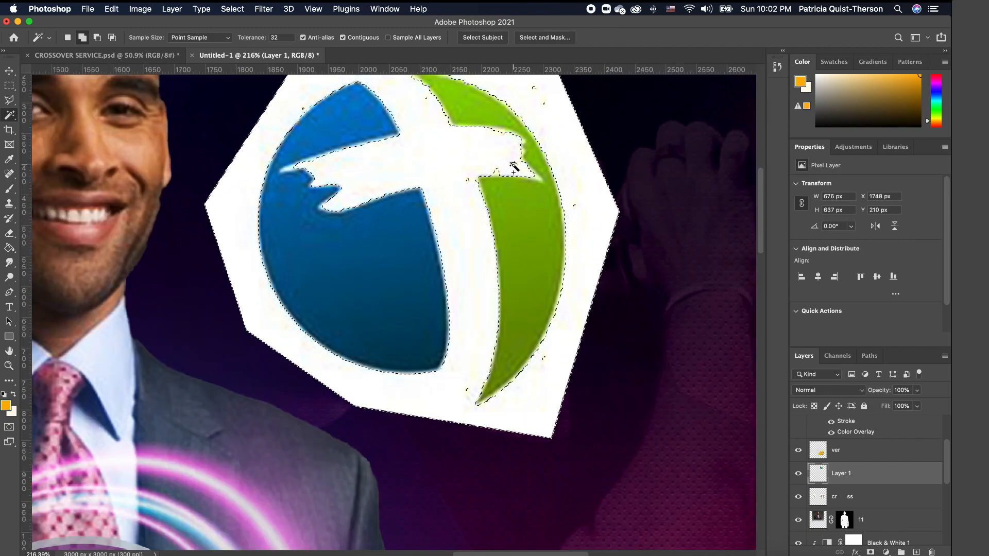
left_click(499, 171)
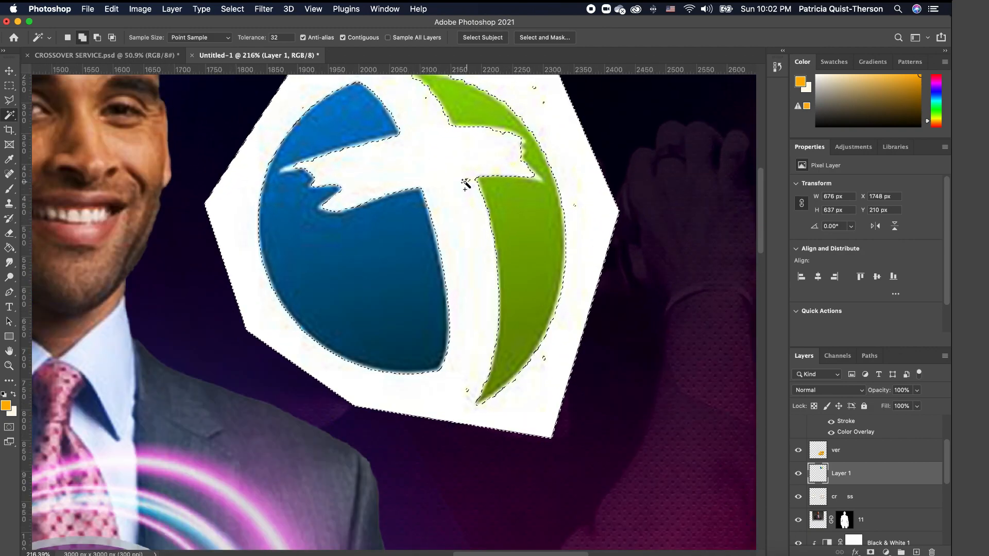
left_click(468, 181)
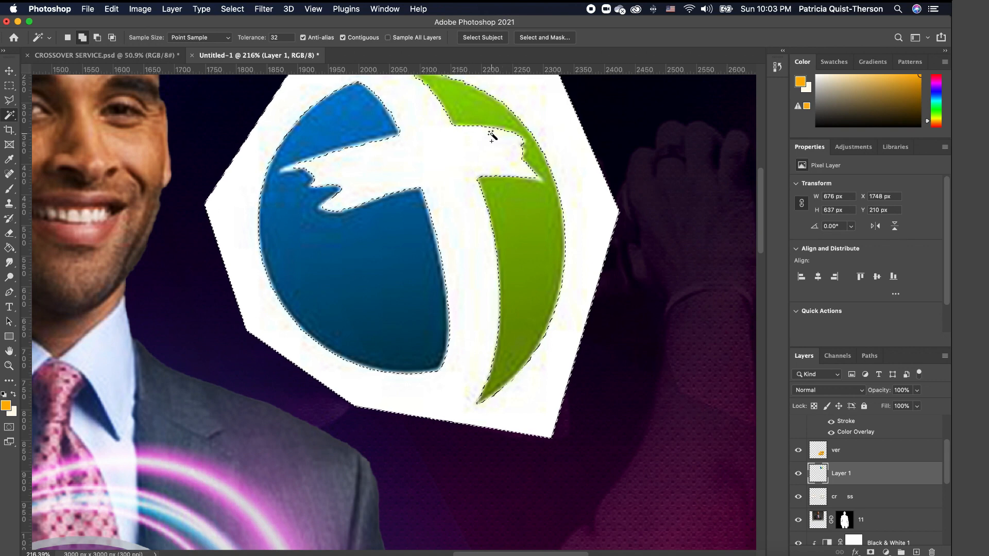
left_click(519, 150)
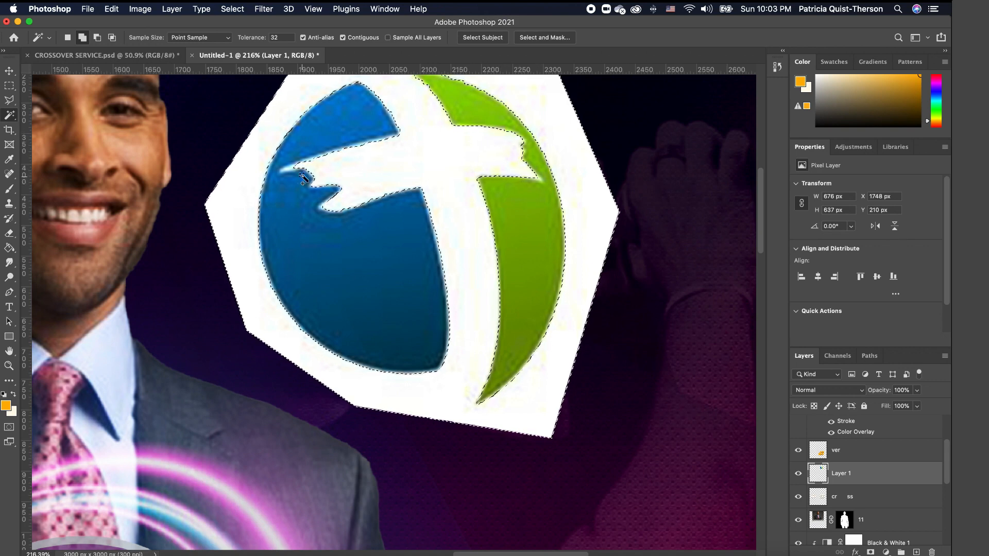
scroll(440, 186, "down", 5)
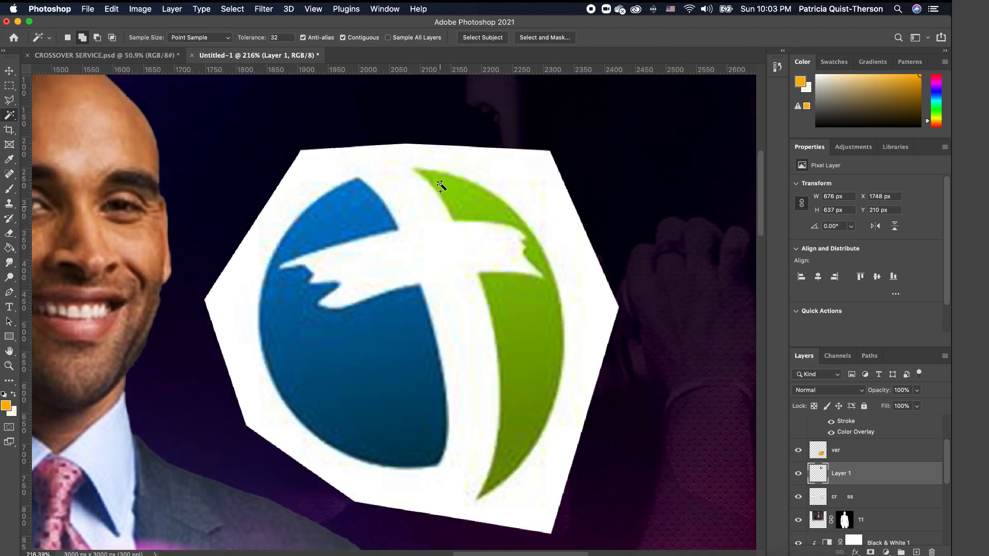
scroll(440, 186, "down", 4)
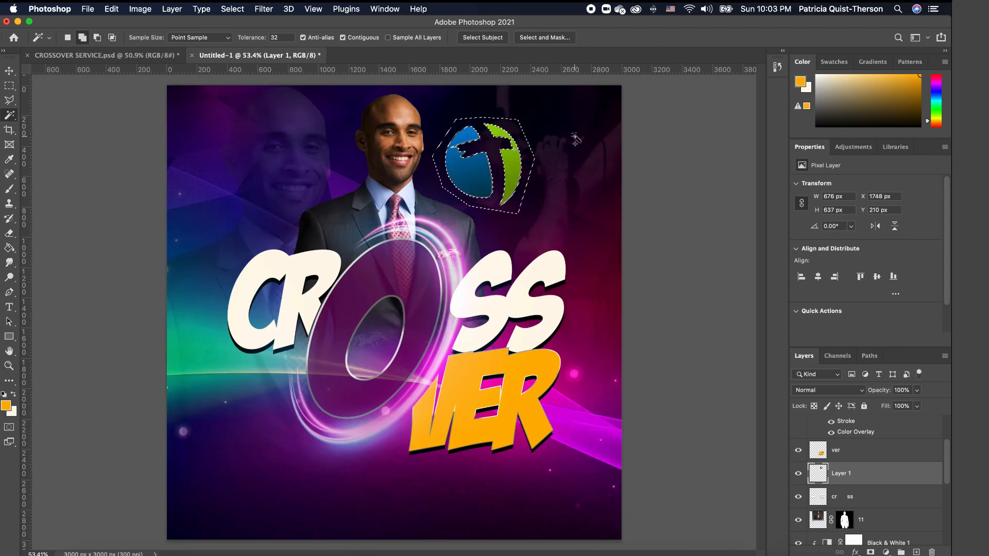
key("super+d")
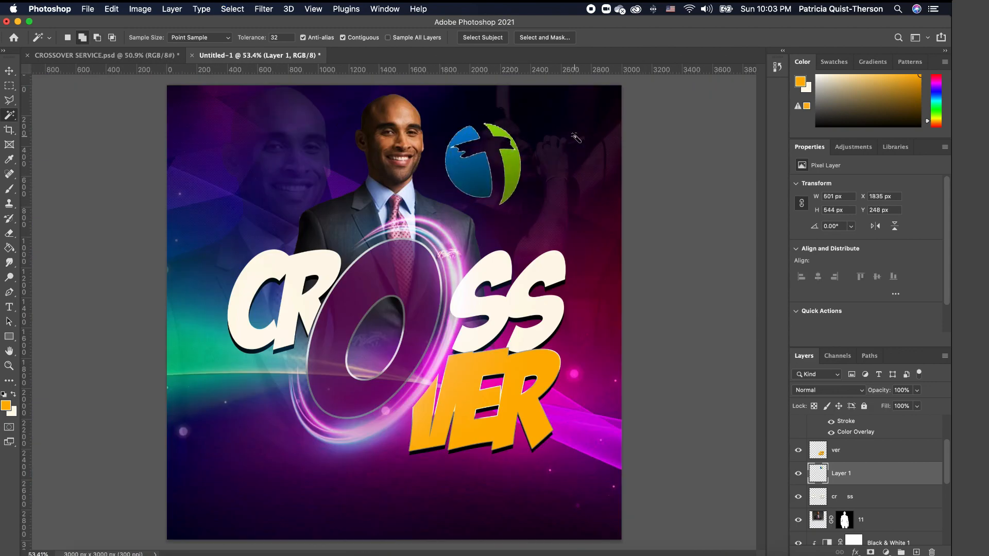
key("v")
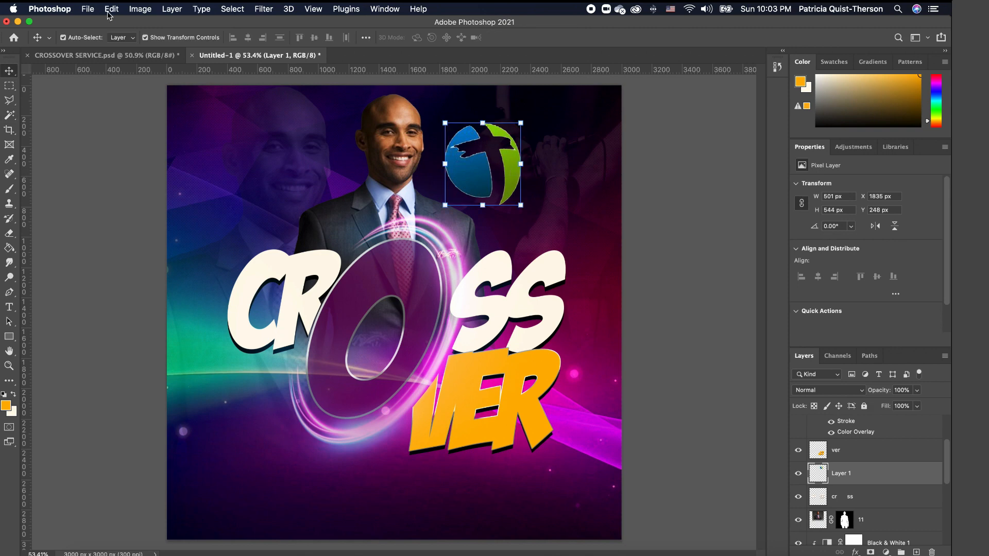
- Apply a Black & White adjustment to desaturate the cross logo
left_click(139, 9)
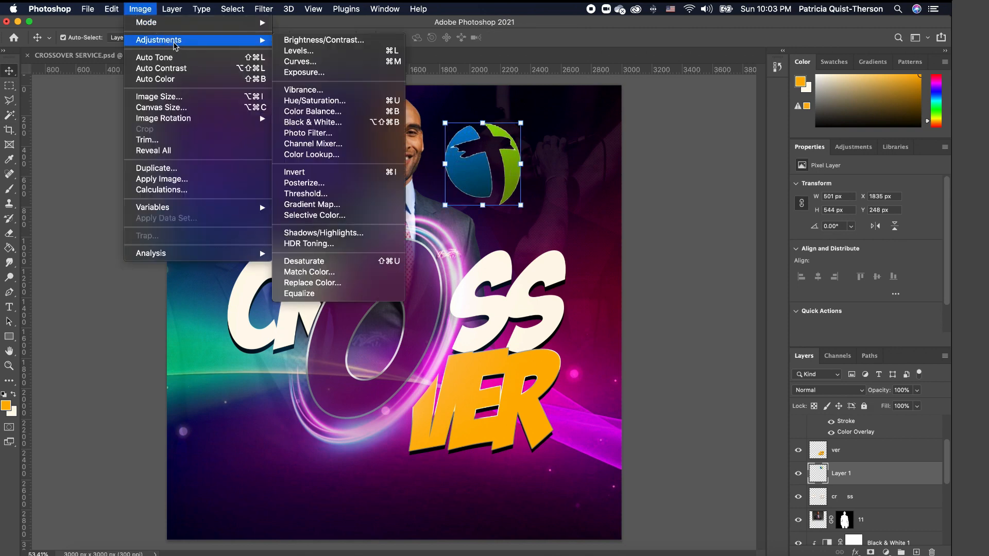
mouse_move(227, 41)
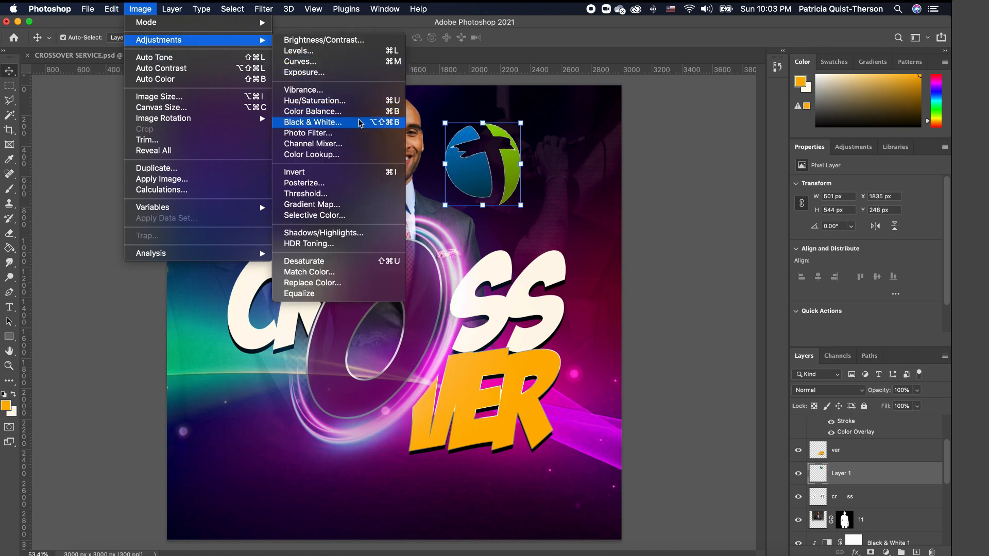
left_click(313, 122)
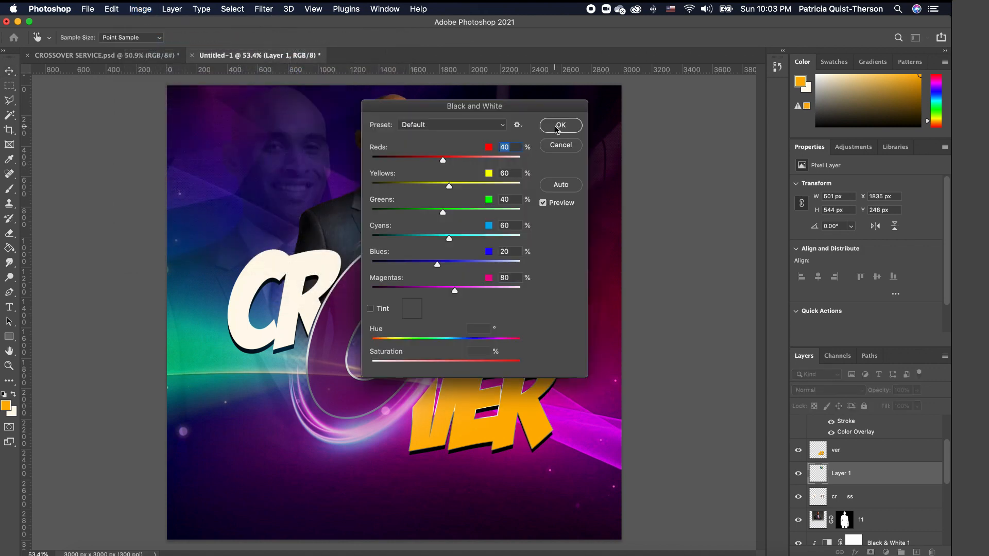
left_click_drag(514, 110, 268, 122)
left_click(326, 139)
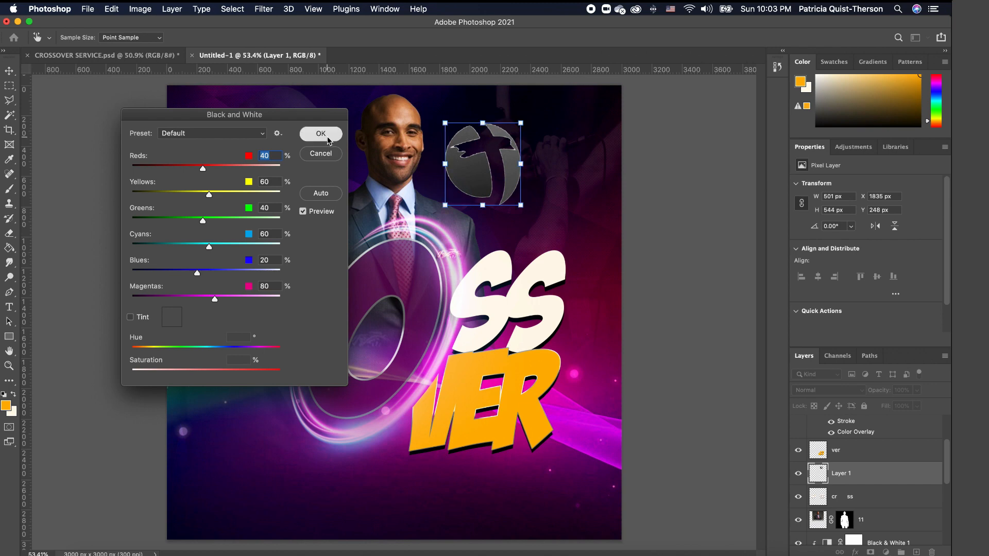
- Raise the logo's Hue/Saturation Lightness to +100 so it turns pure white
left_click(141, 9)
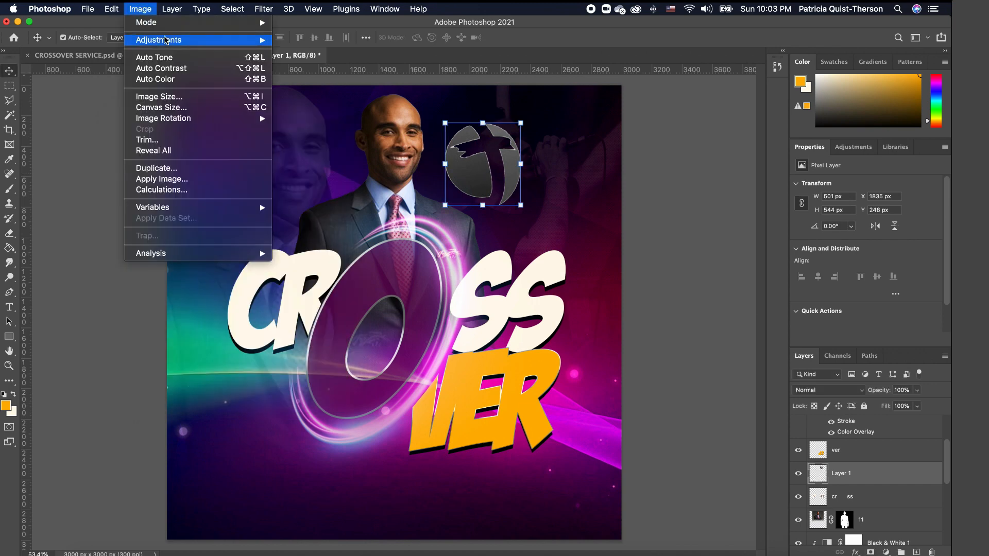
mouse_move(170, 40)
left_click(332, 101)
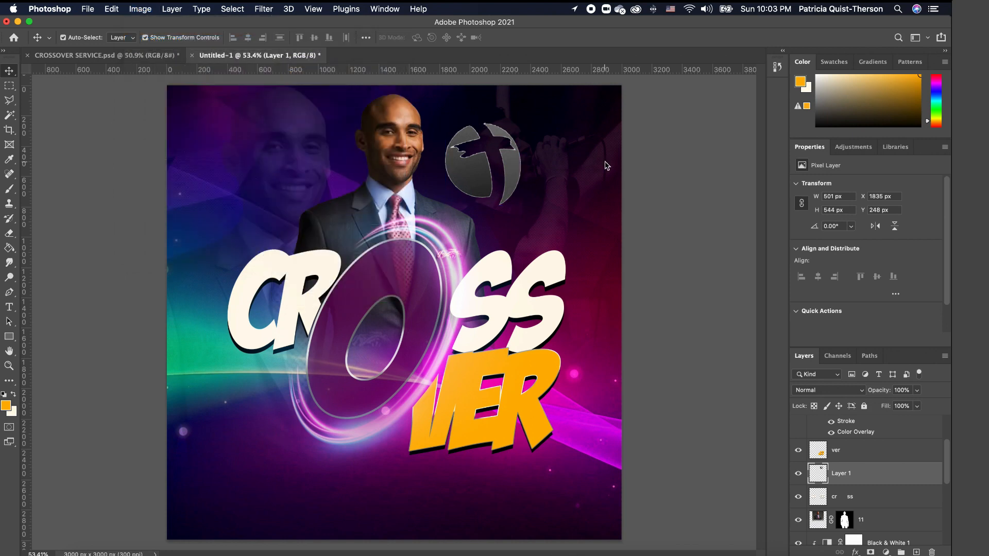
left_click_drag(757, 182, 843, 176)
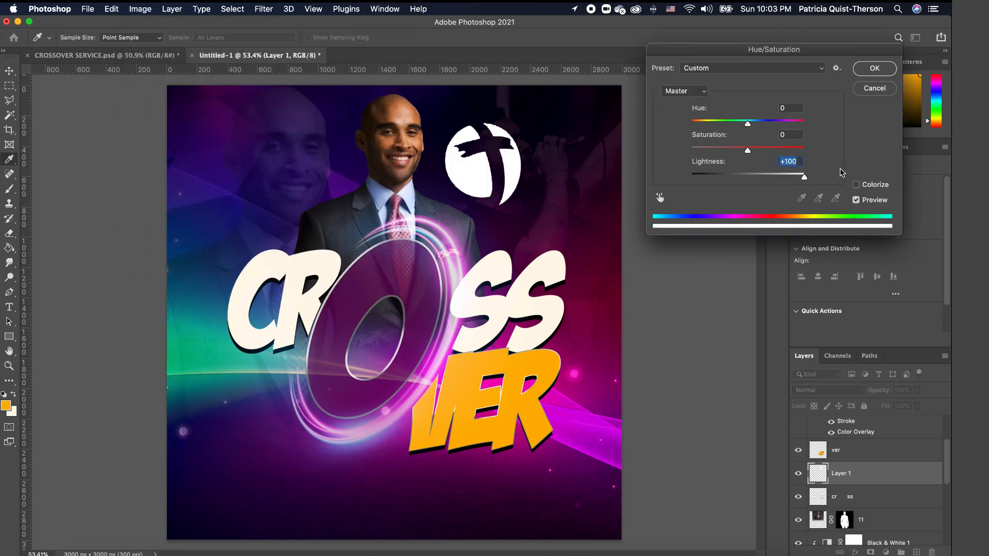
left_click(874, 69)
- Move the white logo to the upper left and scale it to half size
key("v")
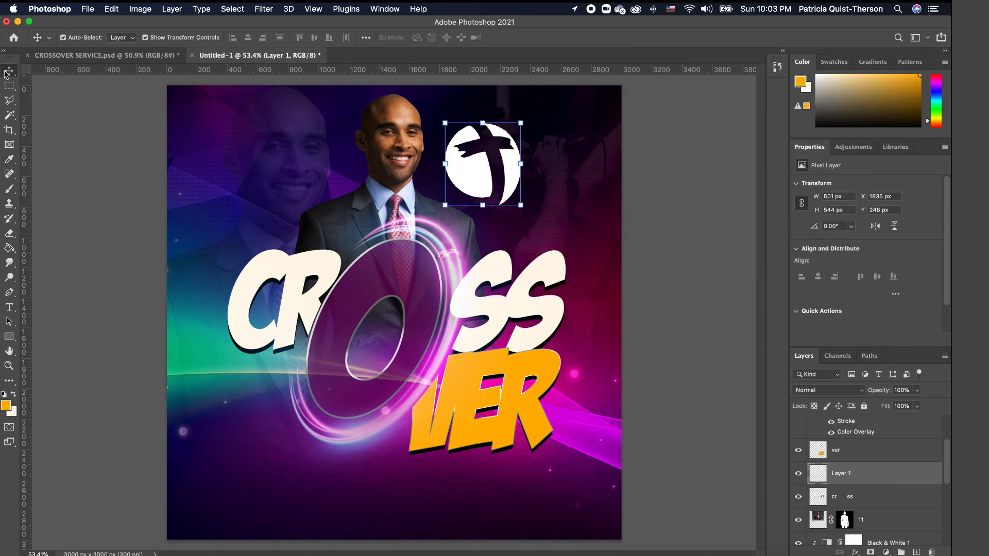
left_click_drag(468, 171, 261, 181)
left_click_drag(310, 128, 272, 171)
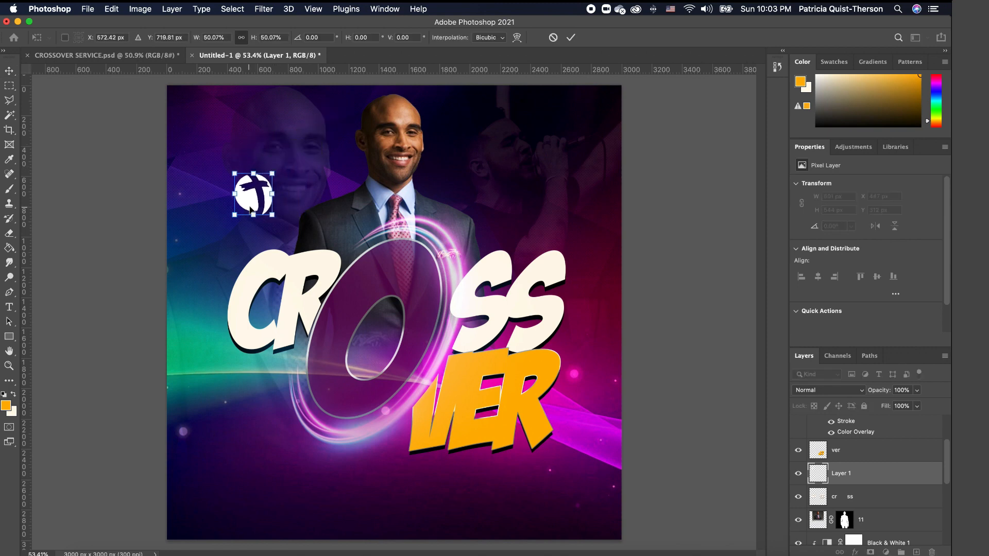
mouse_move(250, 209)
left_mouse_down()
mouse_move(271, 208)
mouse_move(253, 222)
left_mouse_up()
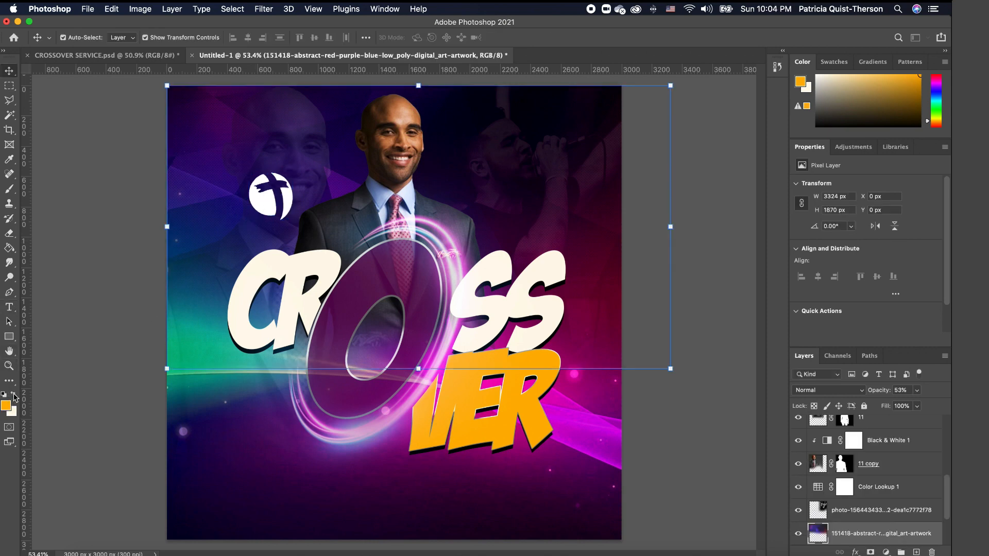
- Add white 'FAITH CATHEDRAL CHURCH' text in Myriad Pro and move it beneath the logo
left_click(14, 395)
left_click(10, 307)
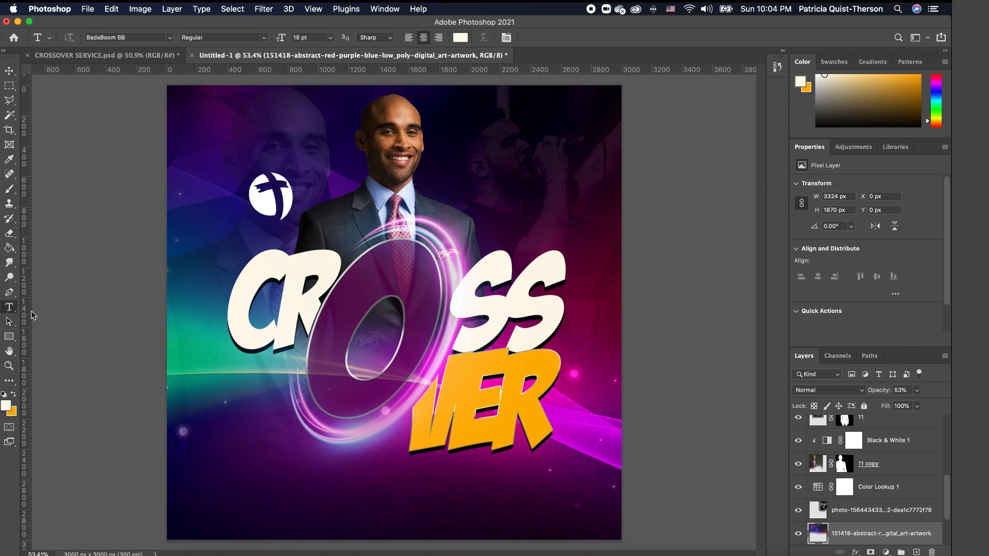
left_click(223, 505)
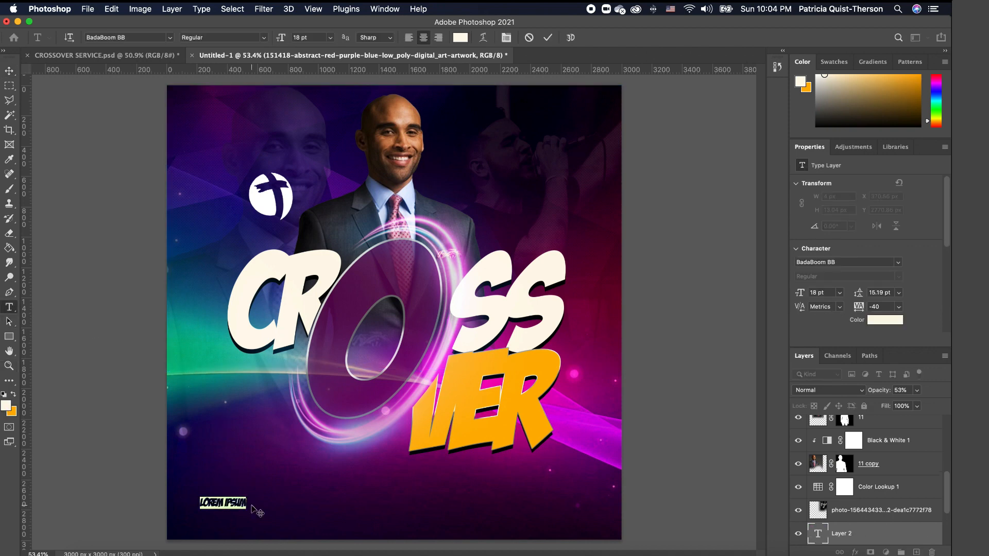
type("FAITH CATHEDRAL CHURCH")
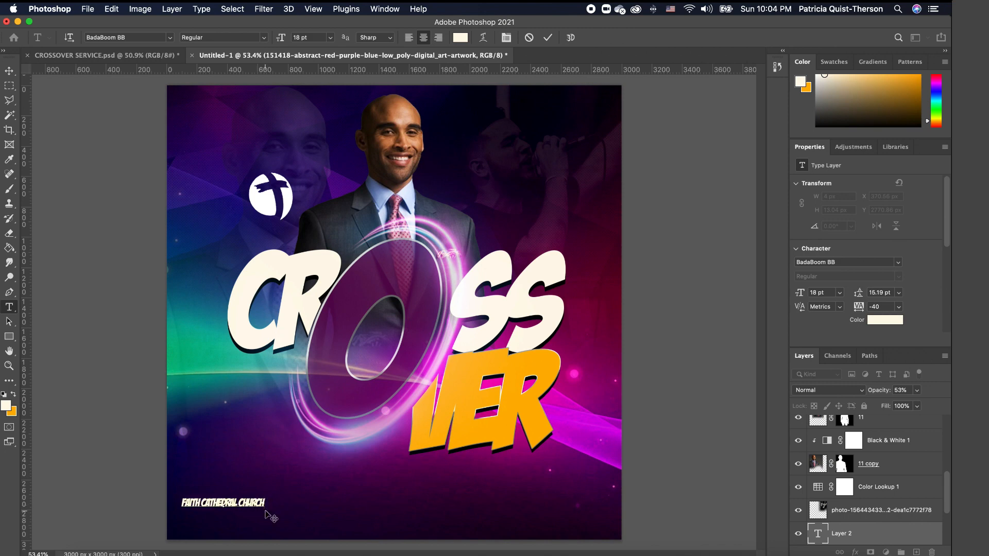
key("super+a")
left_click(170, 37)
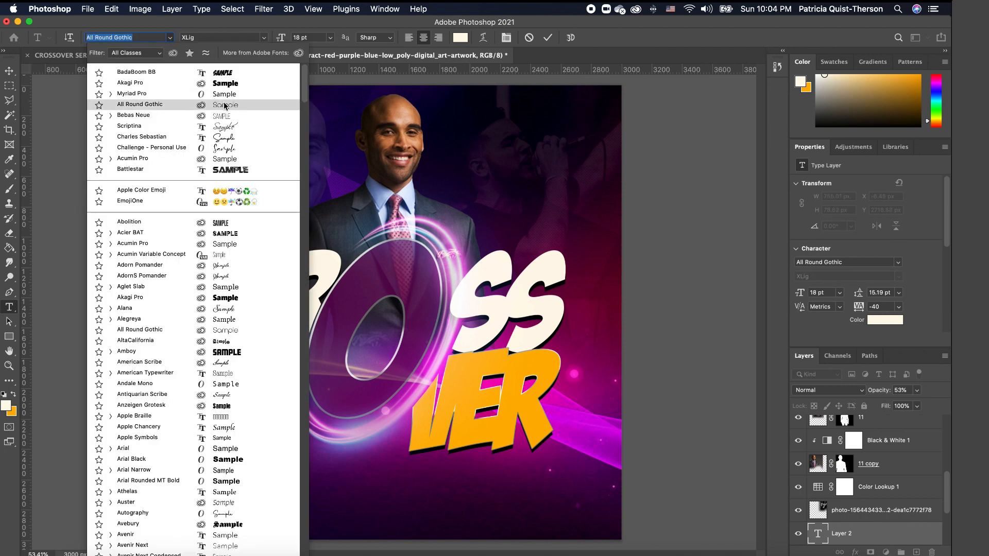
left_click(228, 98)
left_click(10, 71)
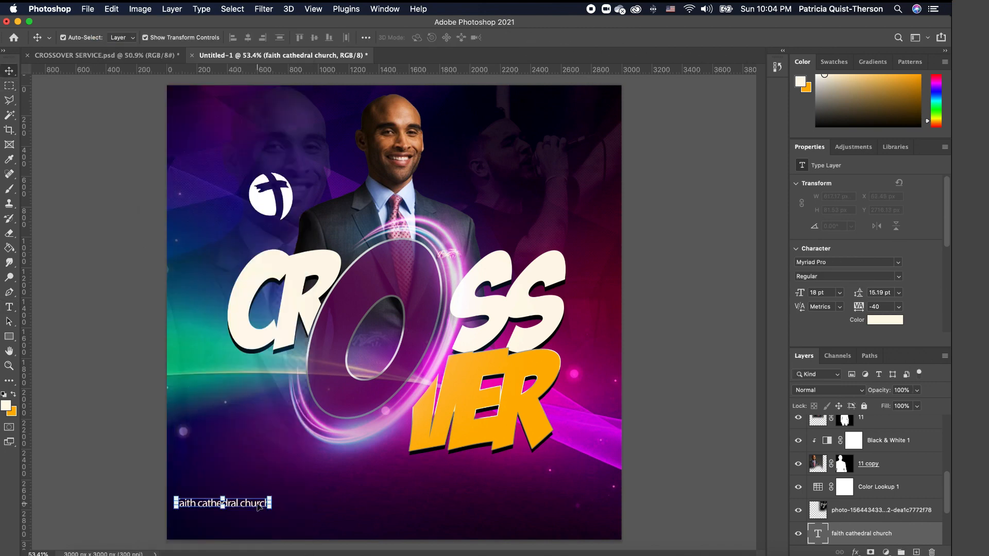
left_click_drag(262, 503, 328, 245)
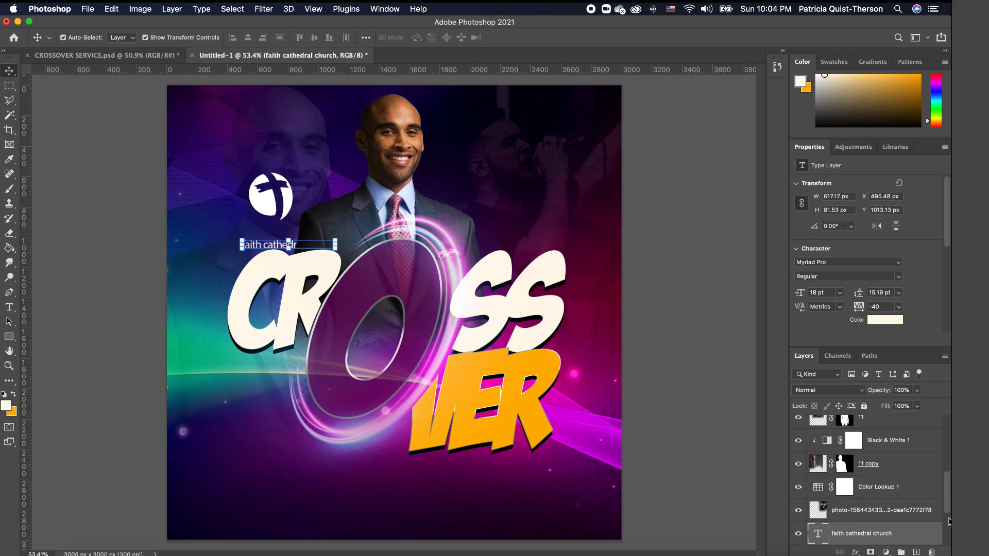
- Raise the church name layer, set the text to All Caps, and adjust its position
left_click_drag(899, 531, 897, 438)
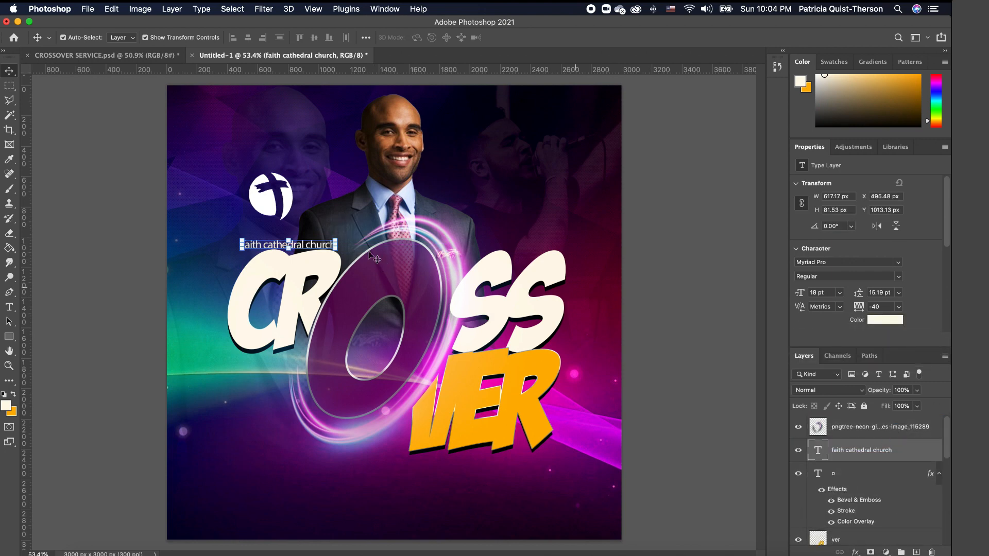
left_click_drag(948, 231, 949, 305)
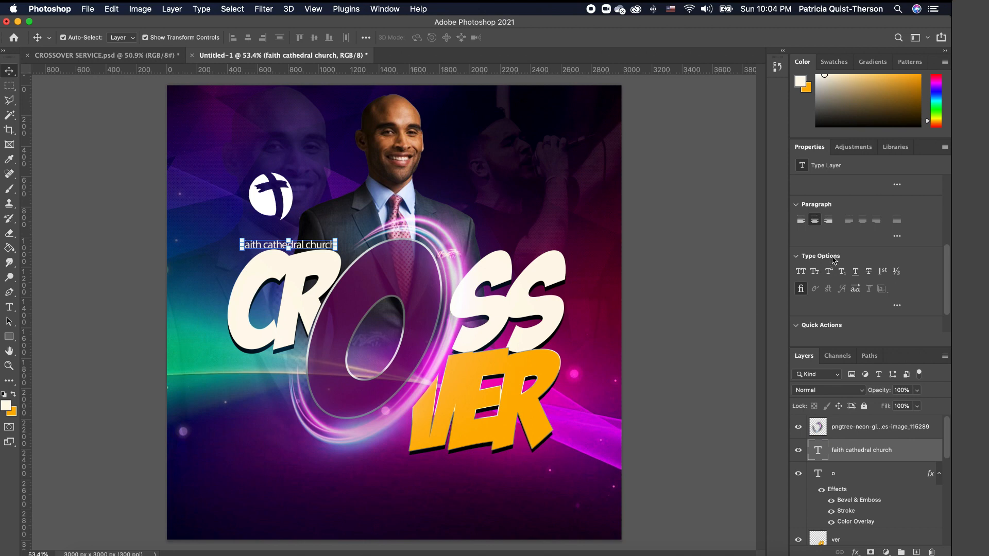
left_click(803, 274)
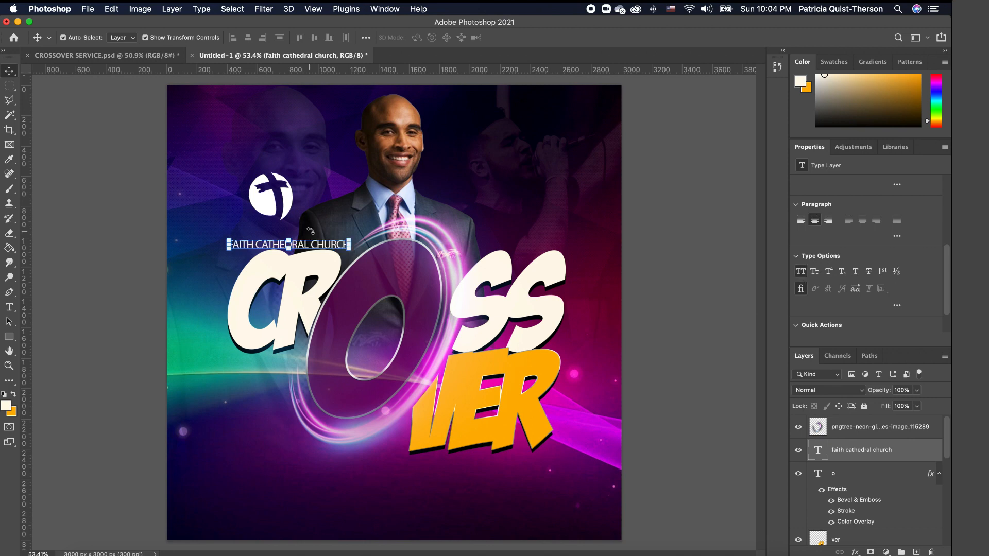
left_click(310, 266)
left_click(252, 243)
double_click(248, 246)
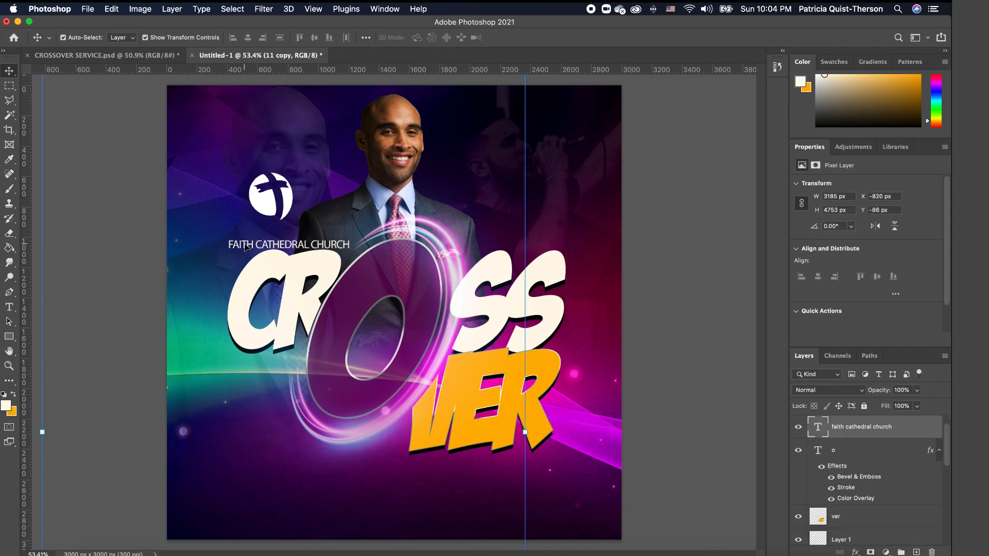
left_click(9, 71)
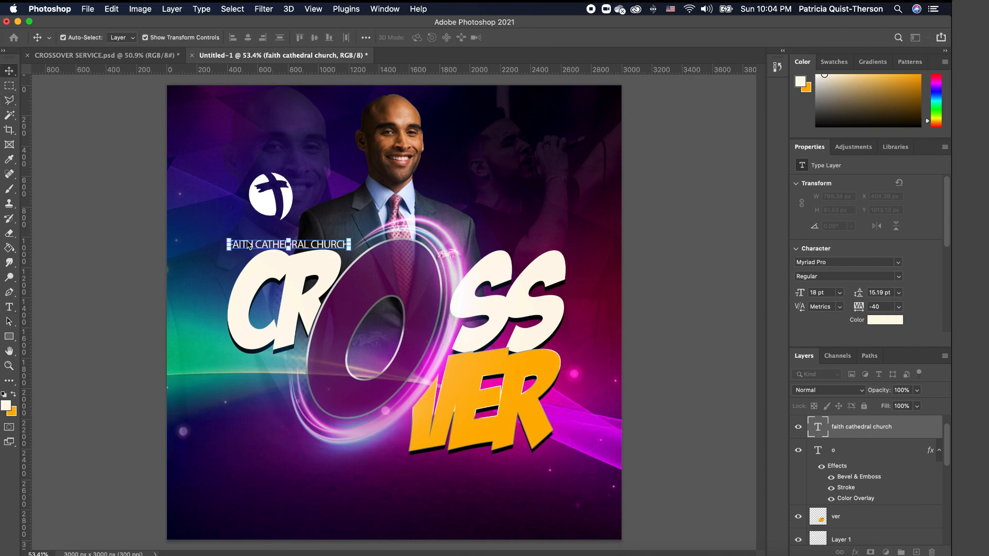
left_click_drag(247, 248, 251, 248)
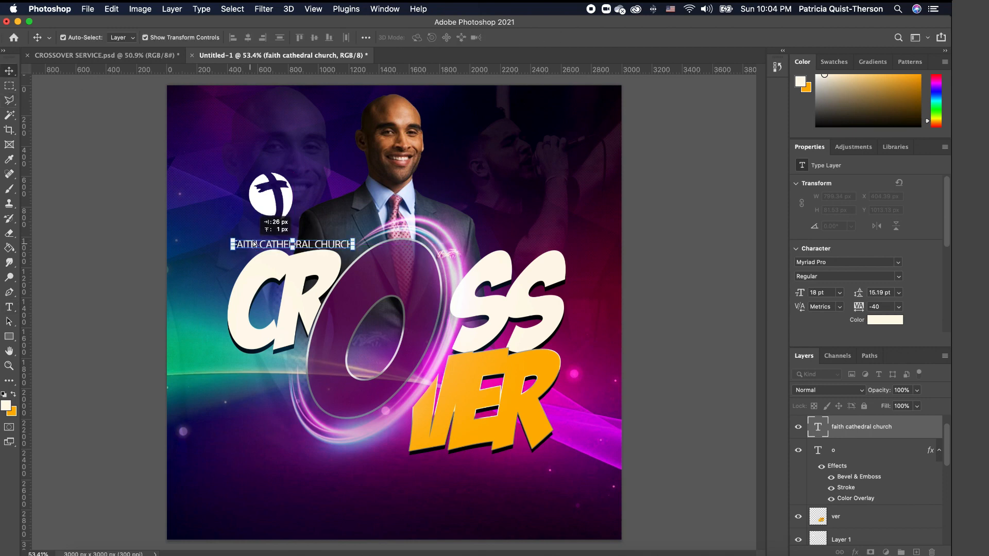
- Place the logo above the church name and fade it to 64% opacity
left_click(629, 204)
left_click_drag(291, 204, 282, 220)
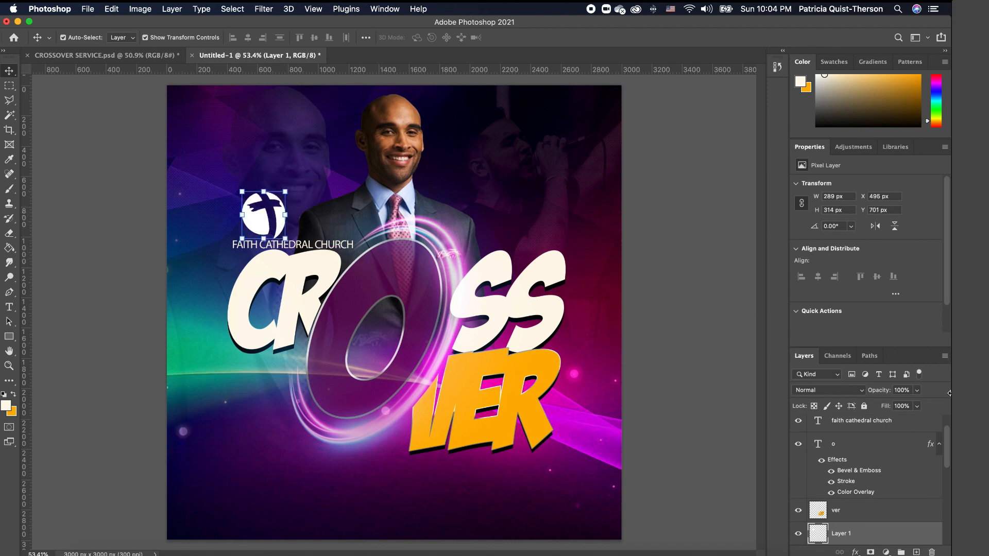
left_click(918, 394)
left_click_drag(920, 405, 900, 410)
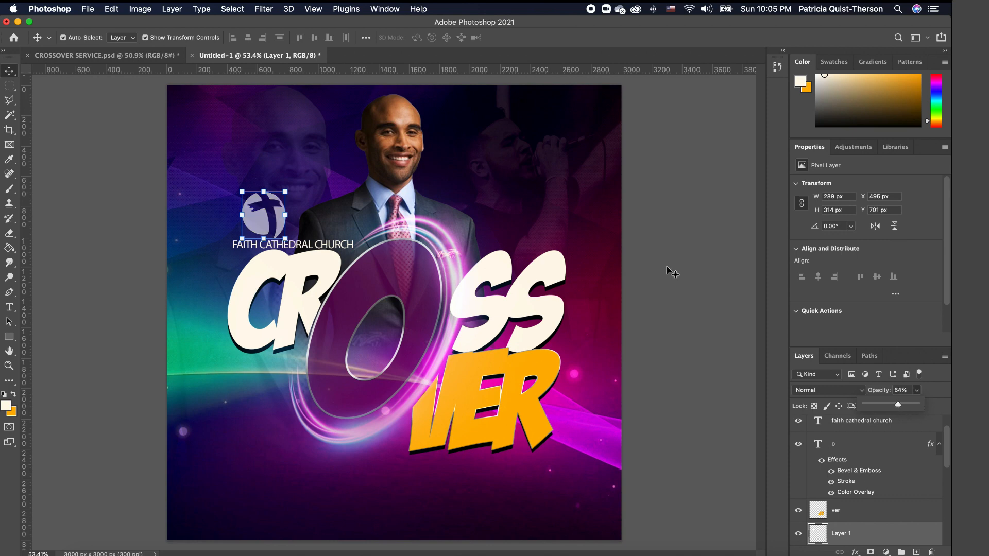
left_click(660, 248)
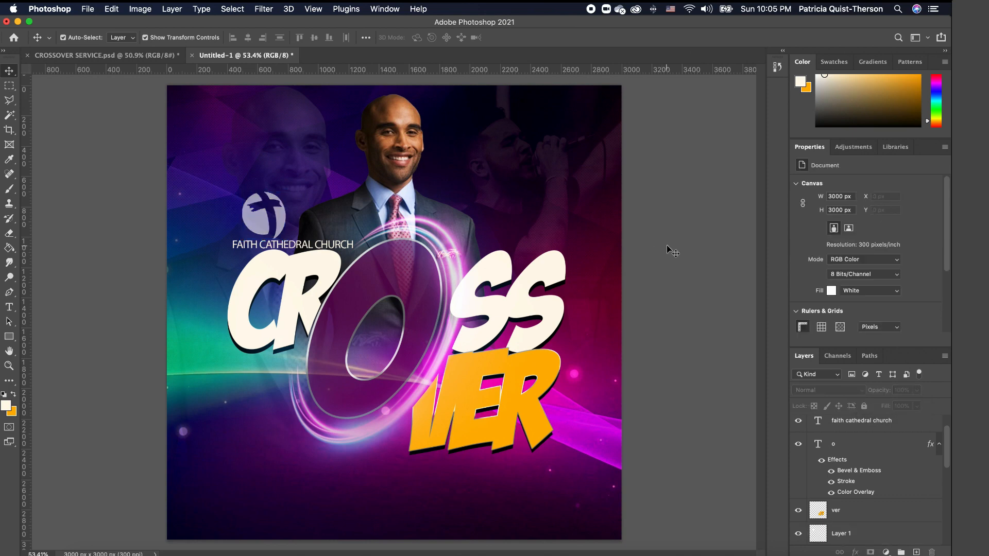
- Nudge the logo so it sits neatly above the church name
left_click(277, 224)
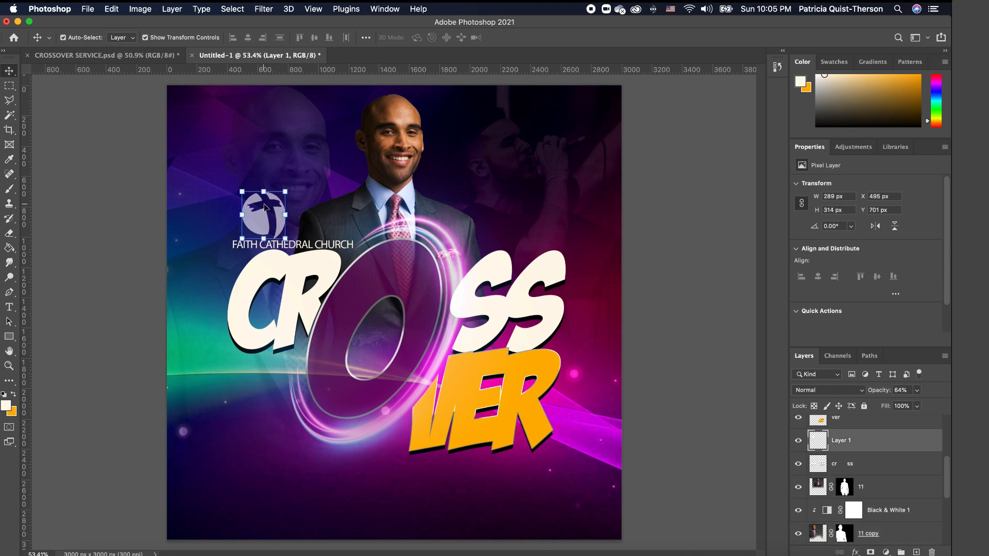
key("Up")
key("Up")
key("Up")
key("Up")
key("Up")
key("Up")
key("Up")
key("Up")
key("Up")
key("Up")
key("Up")
key("Up")
key("Up")
key("Up")
key("Up")
key("Up")
key("Up")
key("Up")
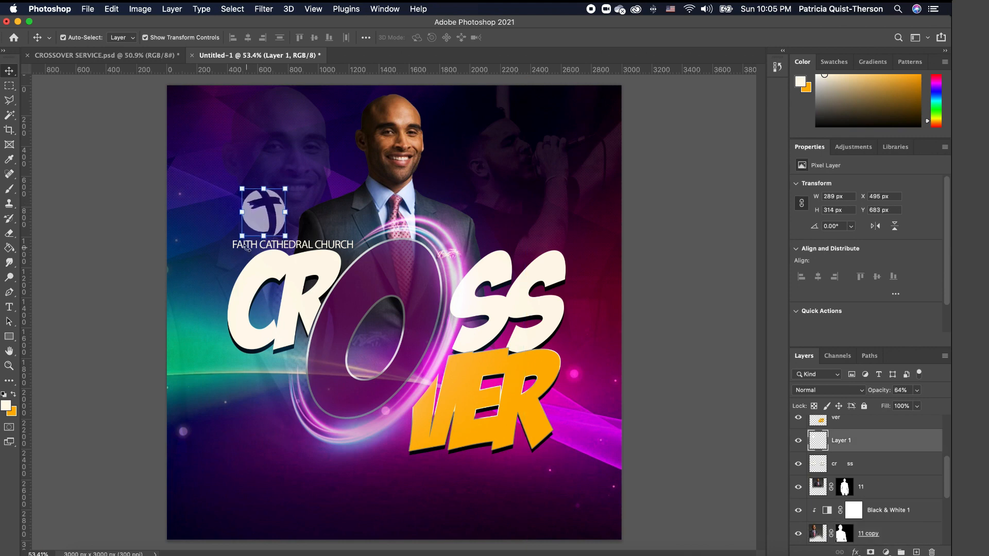
left_click(239, 245)
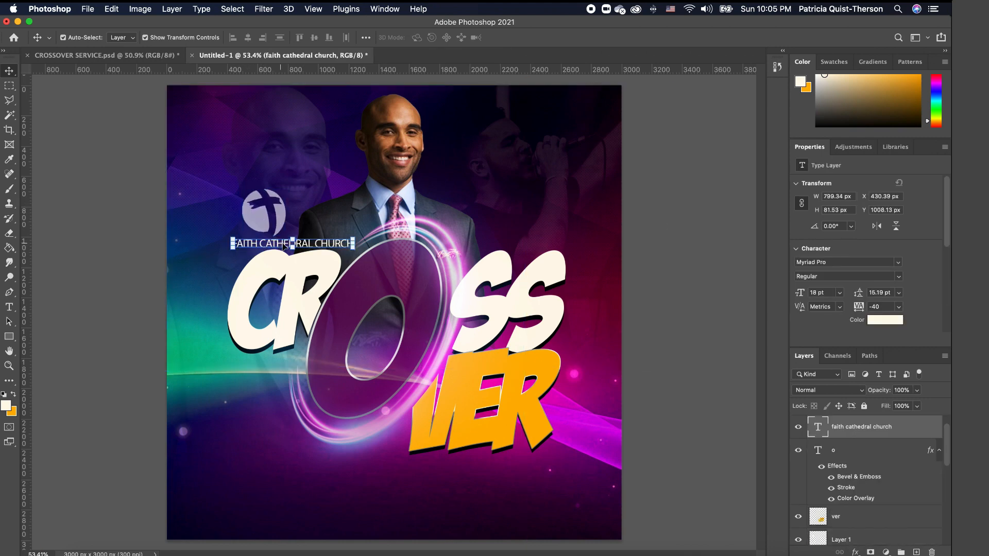
left_click_drag(247, 202, 253, 216)
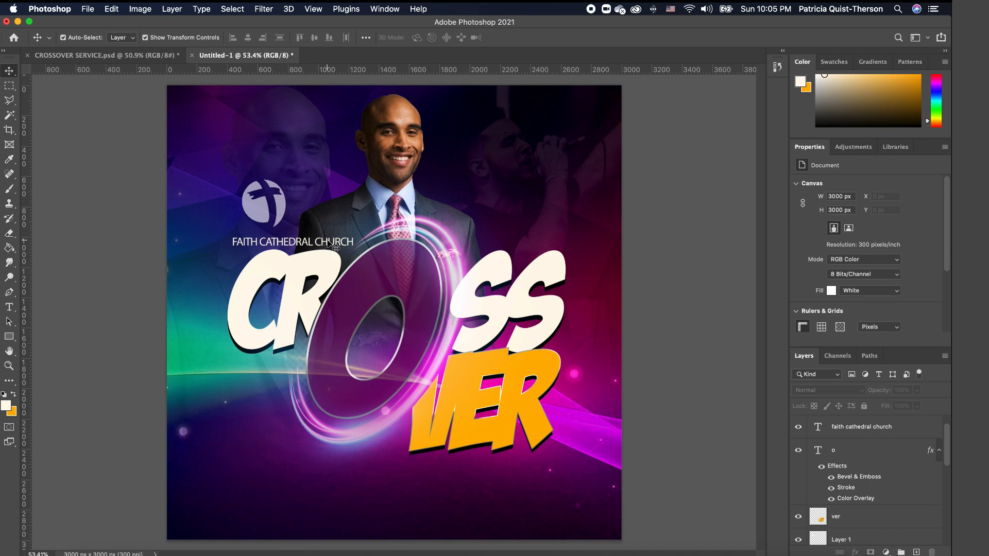
left_click(332, 246)
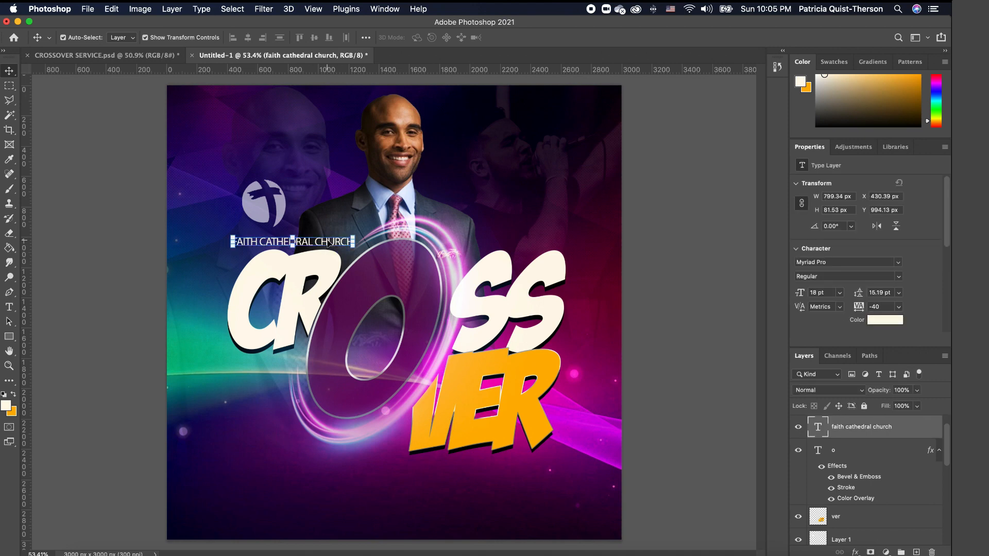
- Duplicate the church name, move the copy to the bottom, and retype it as 'WITH' plus the reverend's name
key("super+j")
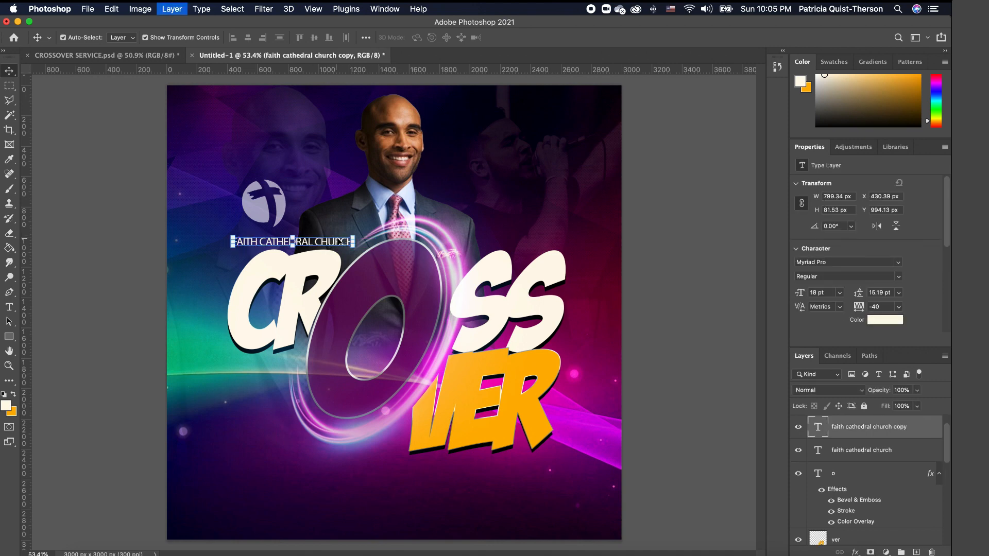
left_click(331, 247, "super")
left_click_drag(333, 248, 479, 480)
double_click(479, 479)
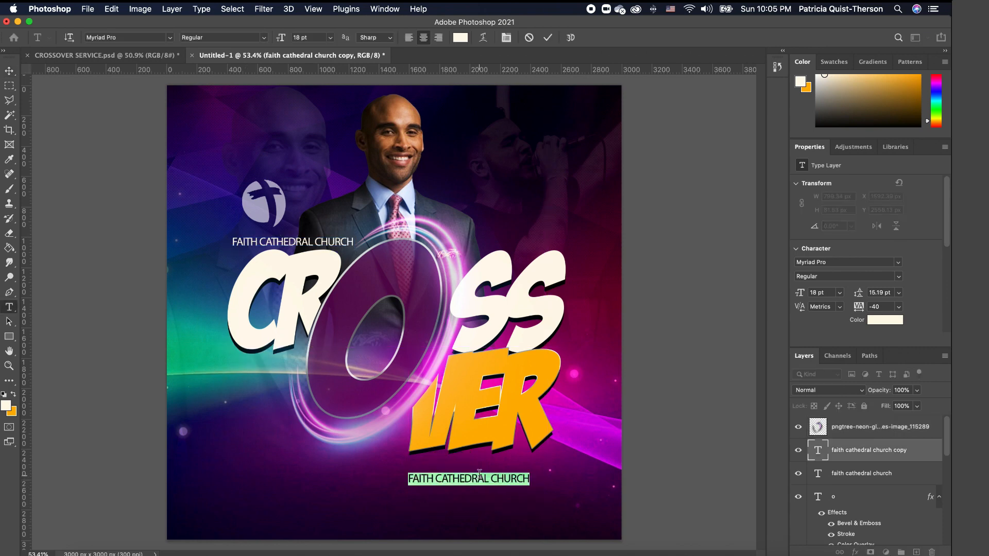
type("WITH")
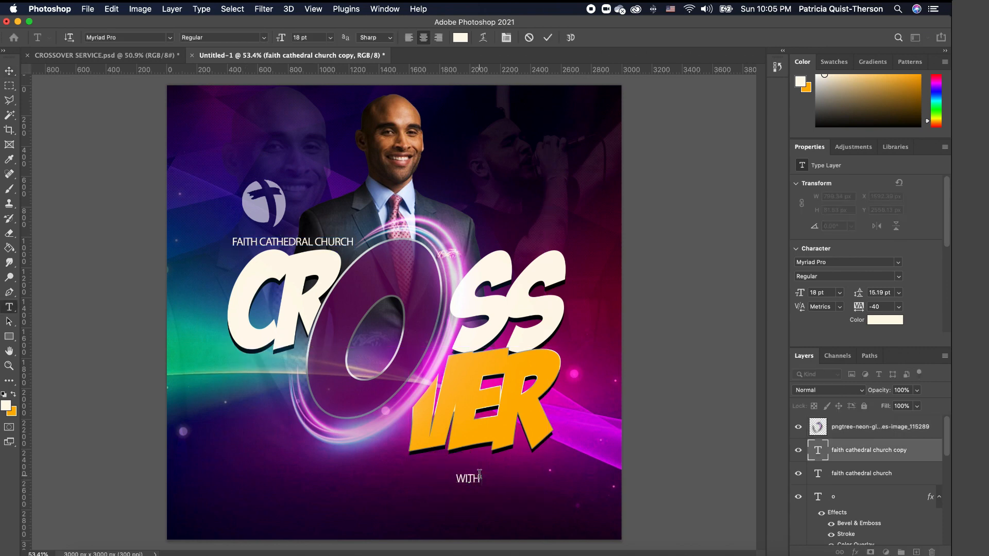
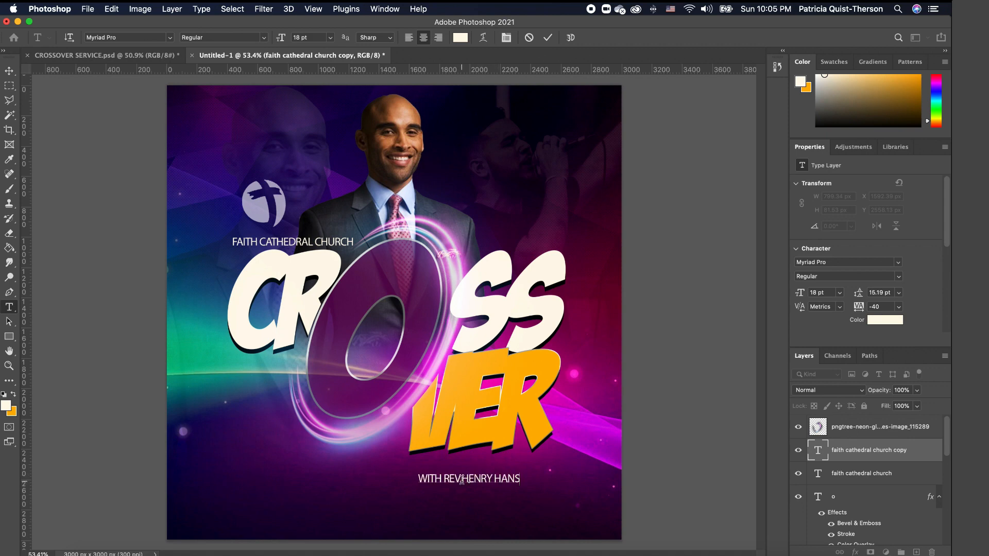
- Fix the missing space, make the reverend's name Bold, and nudge the line into place
left_click(462, 479)
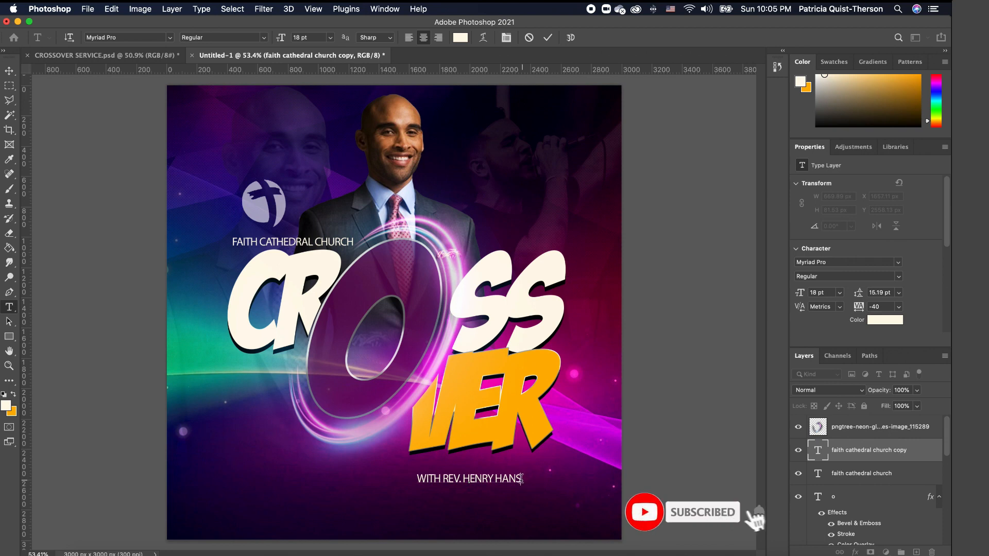
left_click_drag(522, 479, 443, 479)
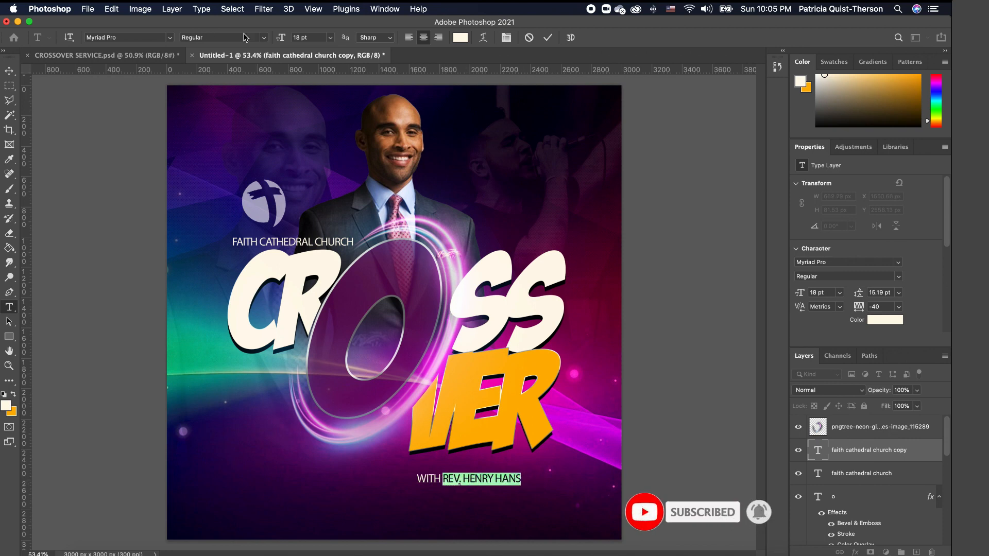
left_click(264, 37)
left_click(8, 70)
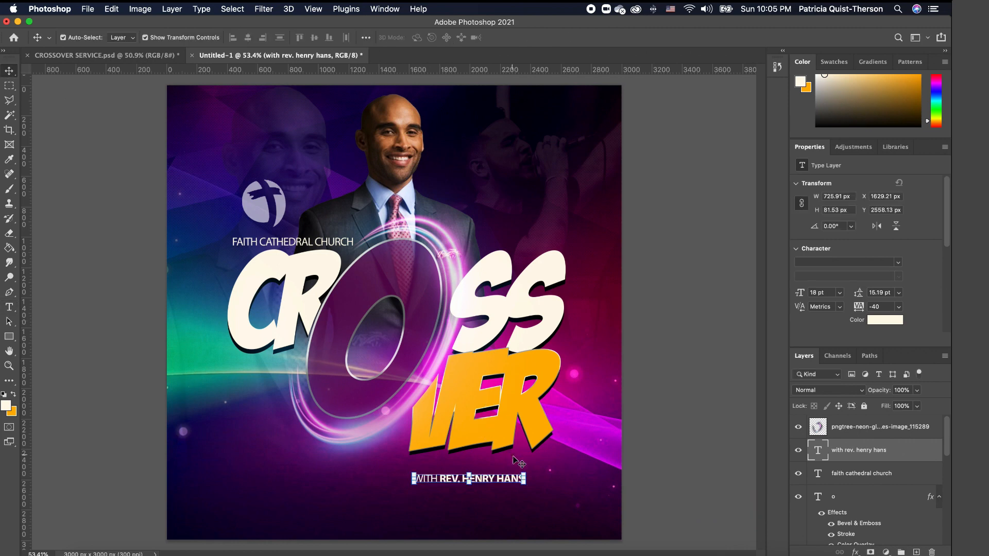
mouse_move(508, 484)
left_mouse_down()
mouse_move(515, 462)
mouse_move(510, 490)
left_mouse_up()
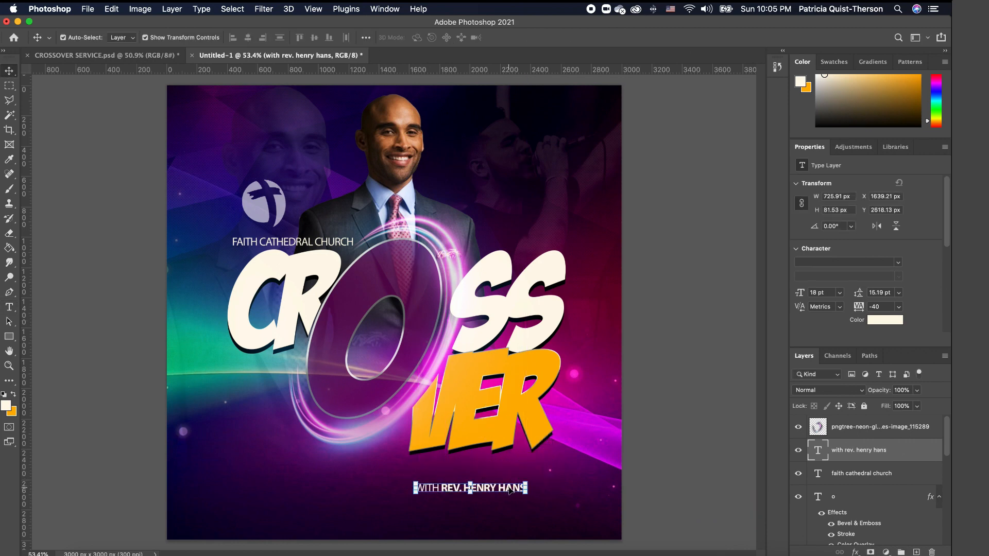
left_click(589, 474)
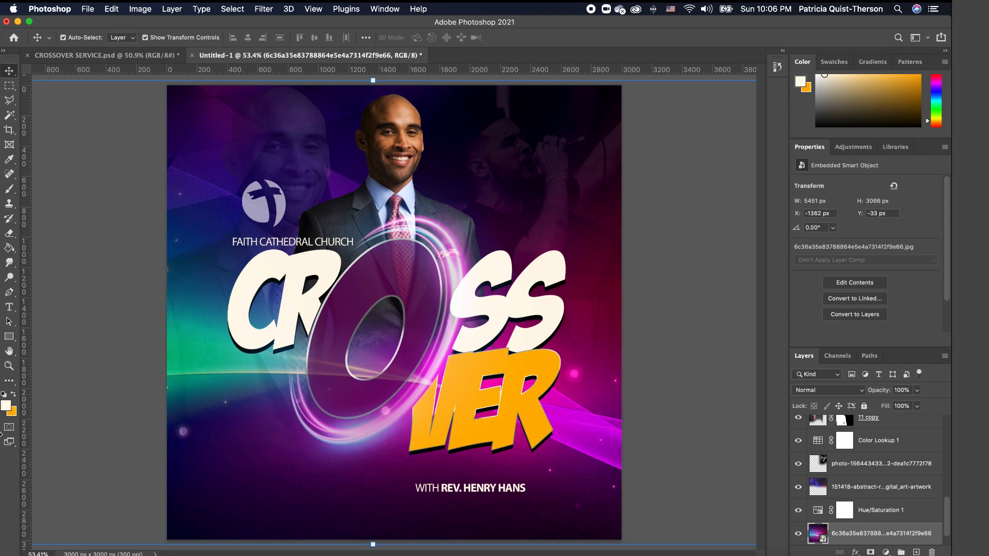
- Type 'SERVICE' in Charles Sebastian with All Caps off so it reads 'Service'
left_click(10, 307)
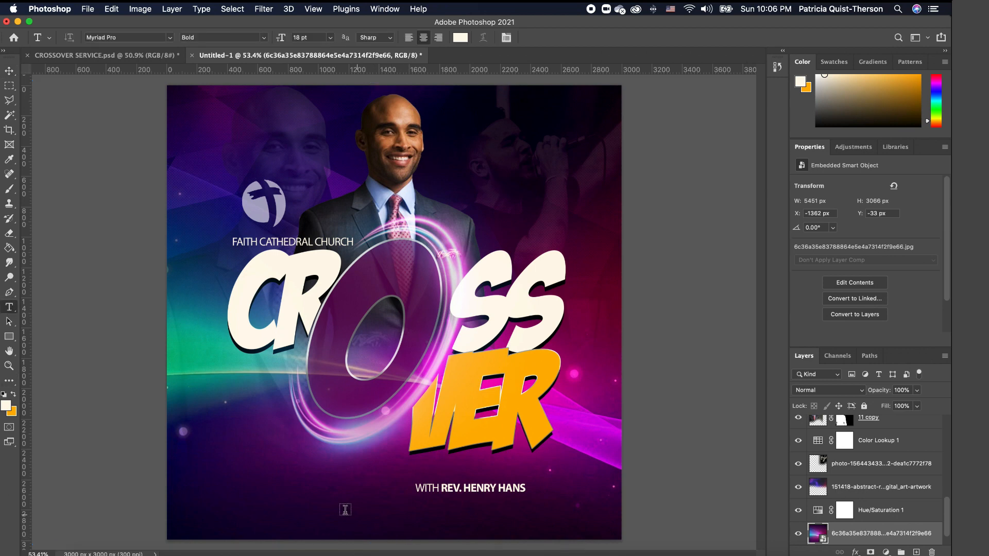
left_click(246, 491)
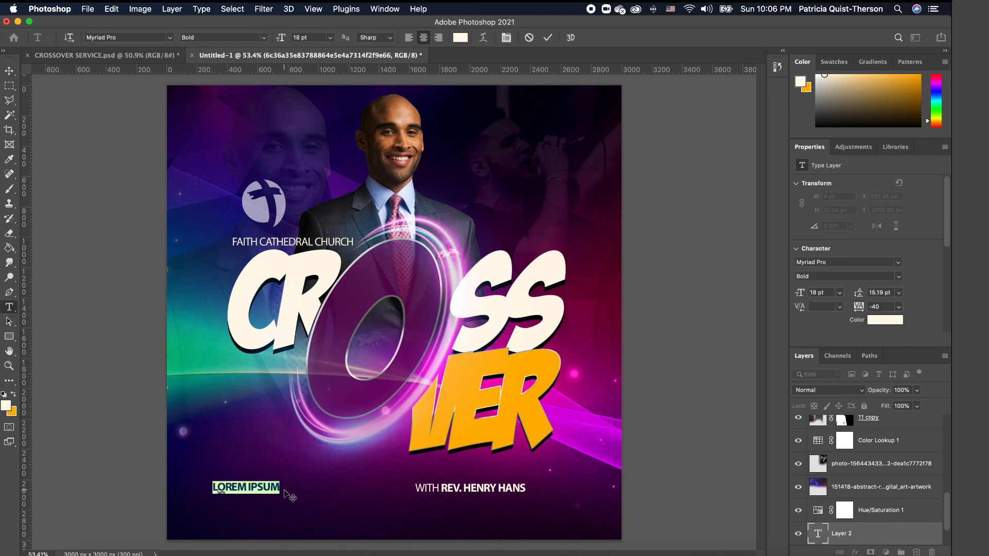
type("SERVIC")
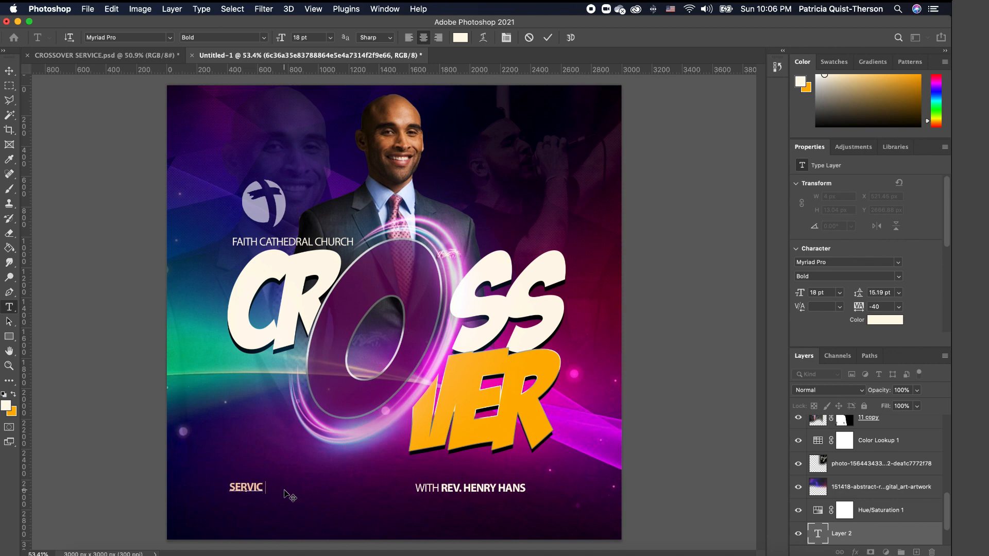
type("E")
left_click_drag(268, 486, 201, 487)
left_click(170, 38)
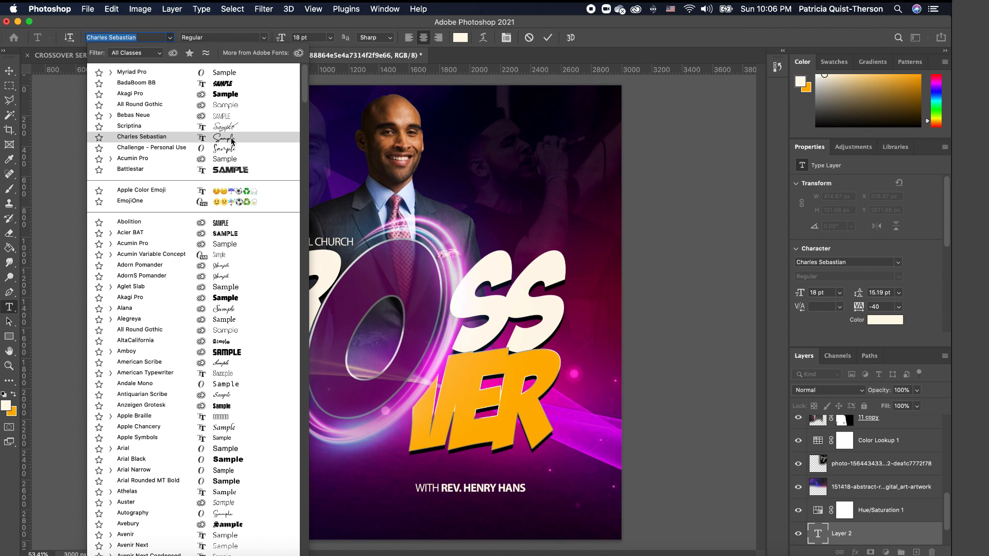
left_click(232, 138)
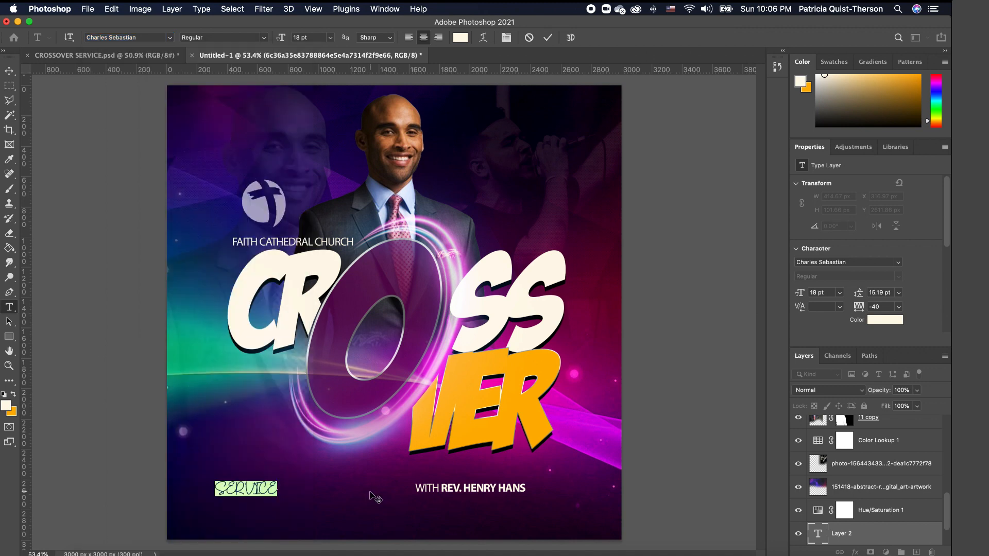
left_click_drag(948, 241, 949, 313)
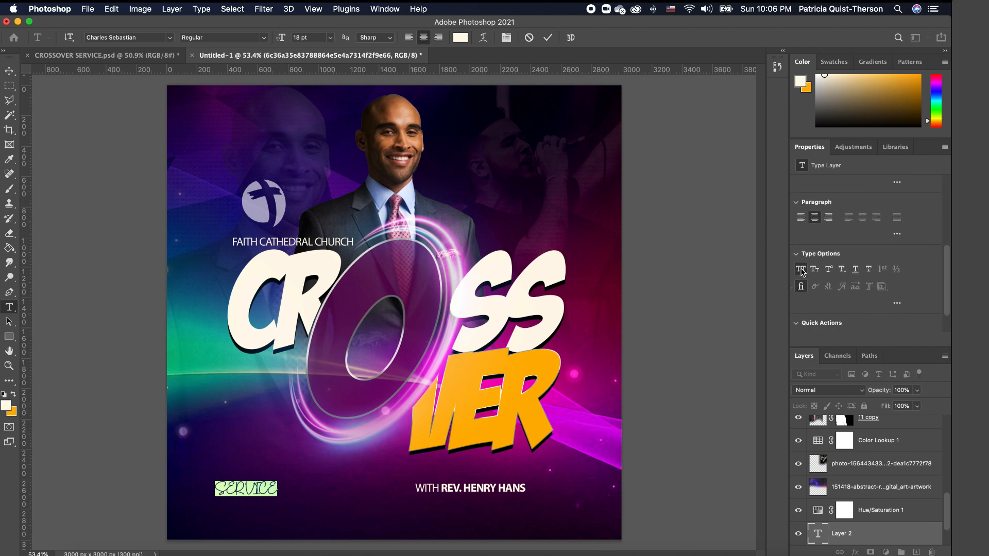
left_click(802, 270)
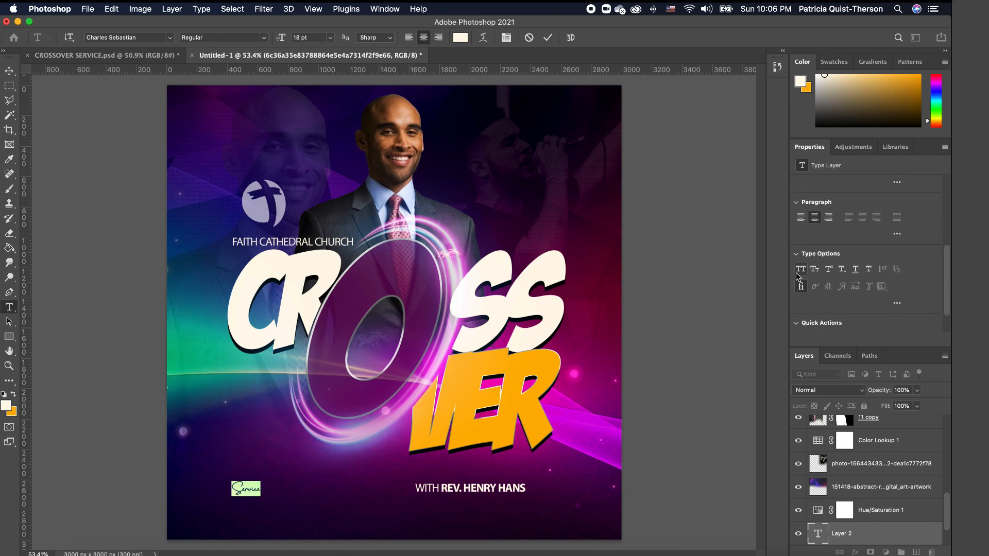
left_click(9, 70)
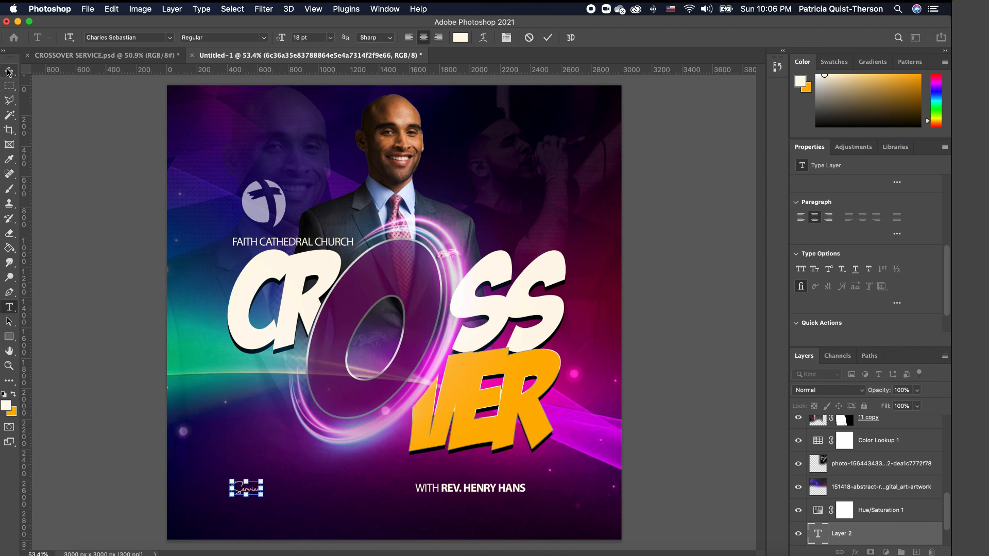
- Scale 'Service' to about 485% and move it under the orange OVER
left_click_drag(262, 482, 366, 421)
left_click_drag(338, 468, 540, 460)
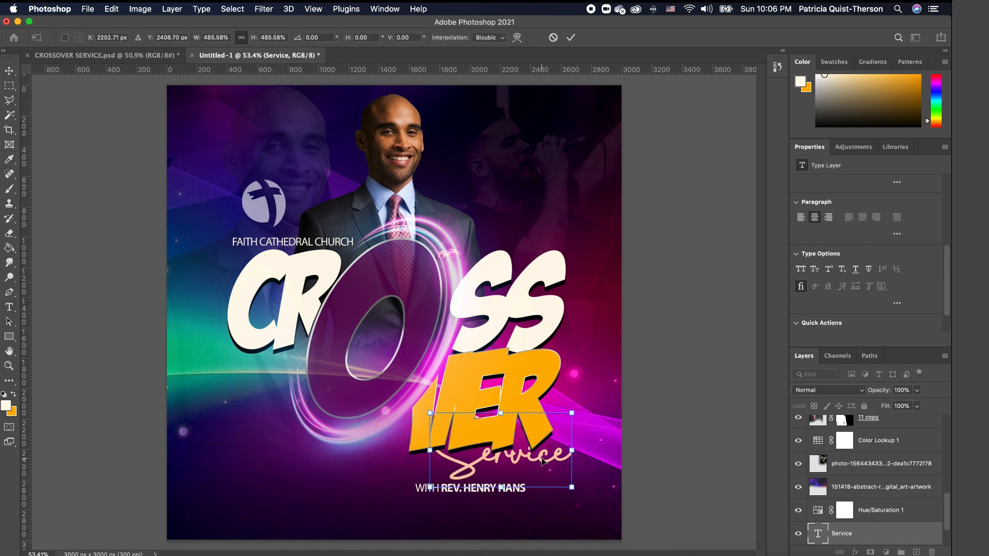
key("Return")
- Color the 'Service' text cream fff8e9 and move its layer higher in the stack
double_click(560, 464)
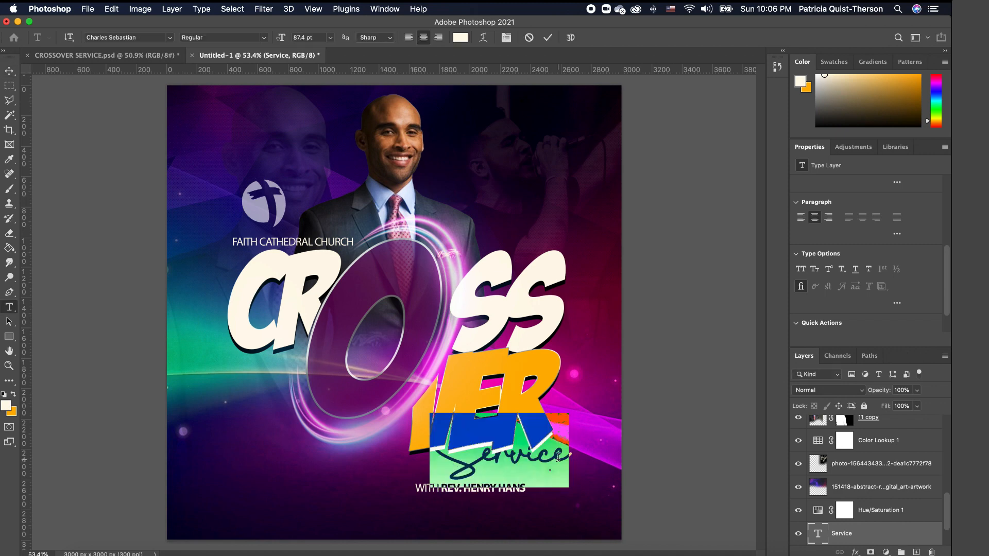
left_click(8, 407)
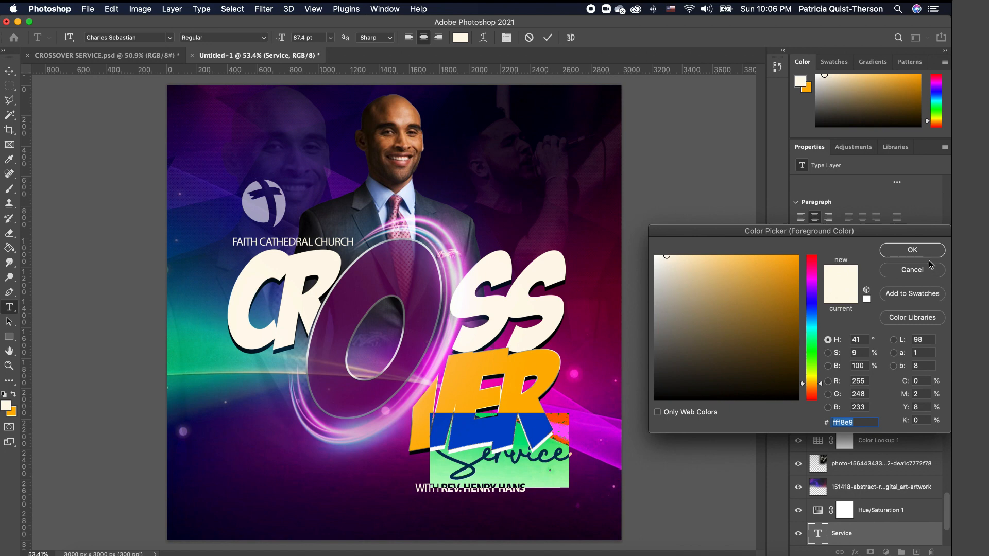
left_click(919, 251)
key("Escape")
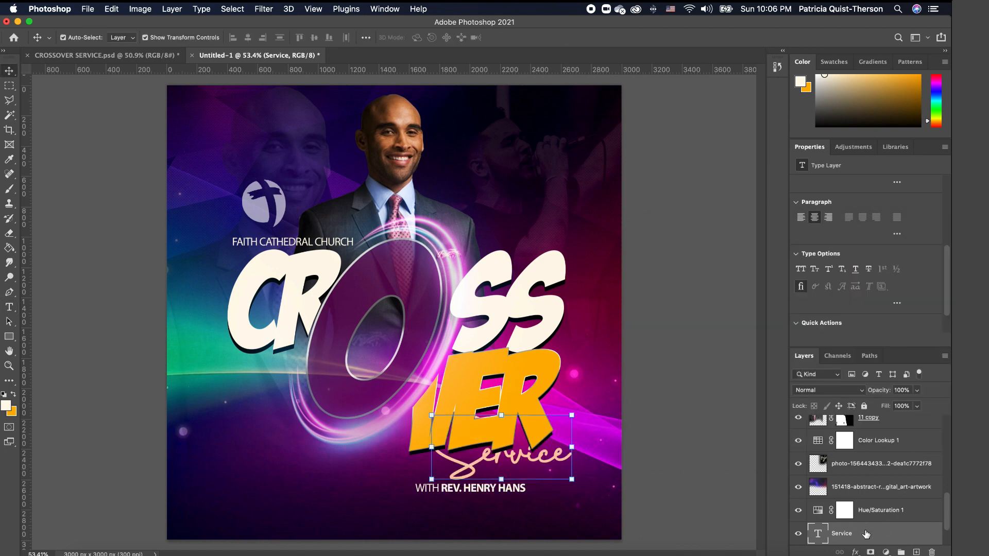
left_click_drag(867, 534, 888, 441)
- Bring the Service layer above the artwork and shift the minister line right
left_click(672, 482)
left_click(536, 466)
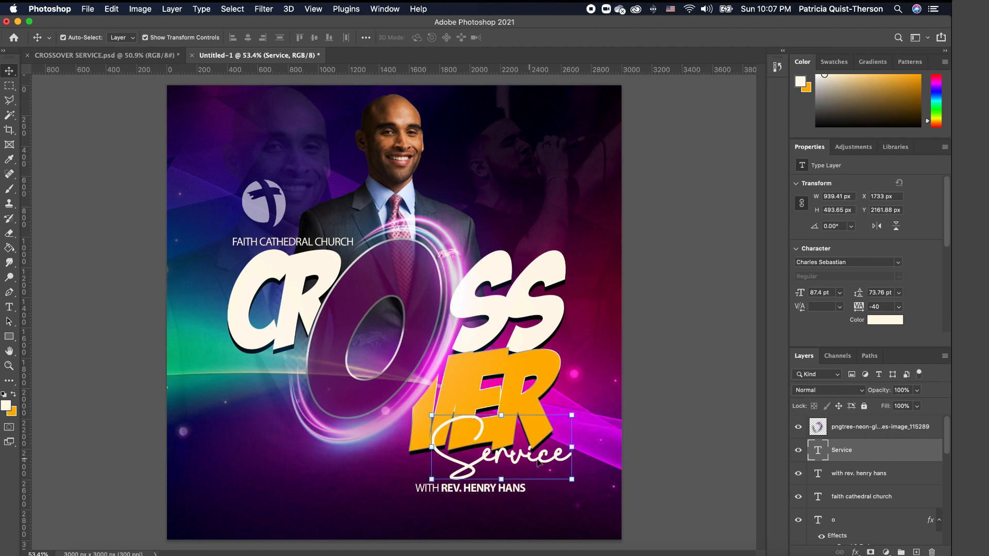
left_click_drag(505, 491, 576, 477)
left_click(668, 492)
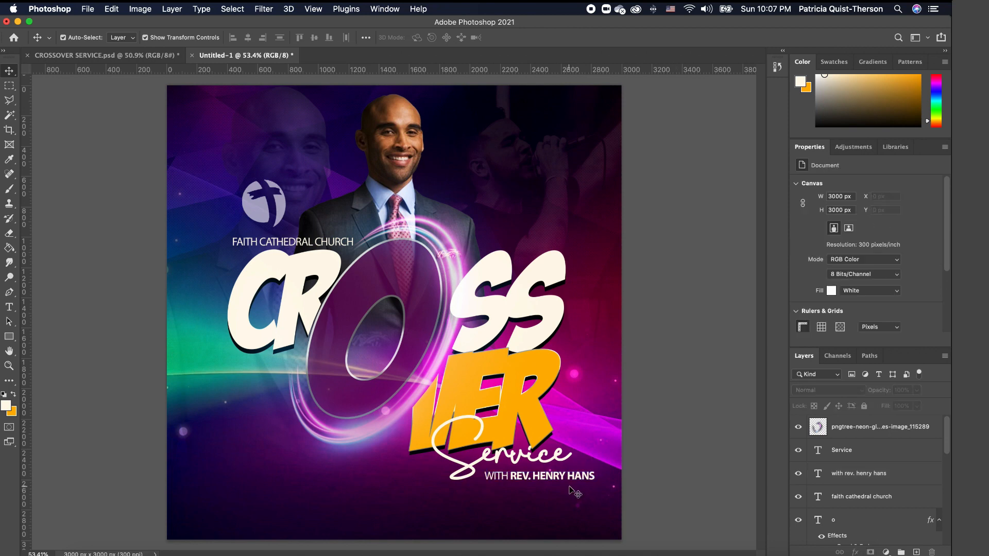
- Move 'Service' left to overlap OVER's base and tuck the minister line just beneath it
left_click_drag(495, 461, 452, 459)
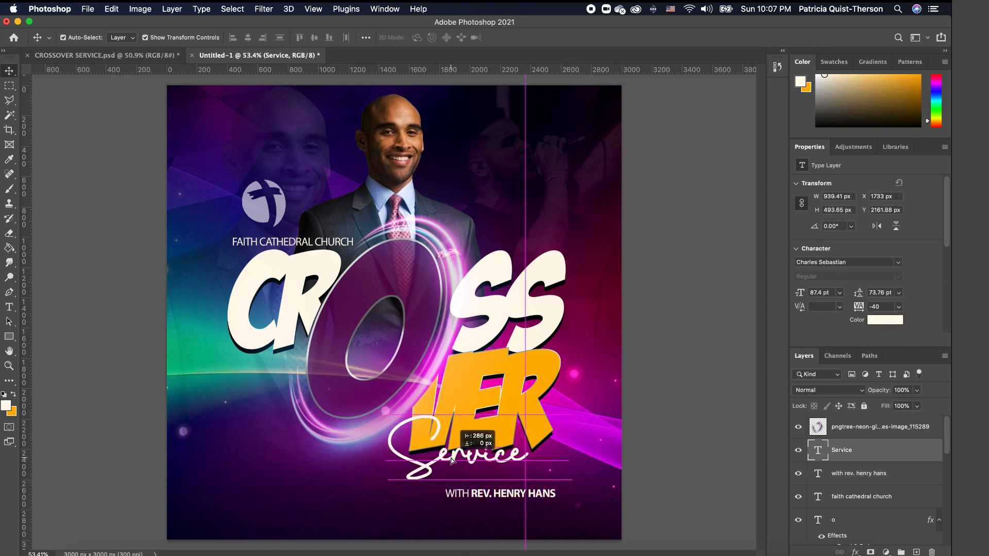
left_click(509, 488)
left_click(515, 494)
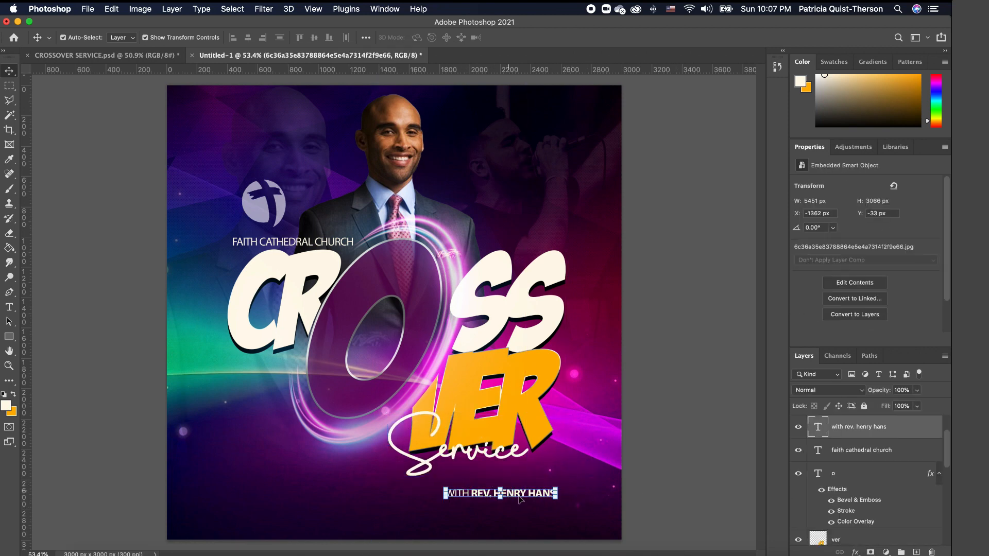
left_click_drag(526, 495, 521, 478)
left_click(660, 474)
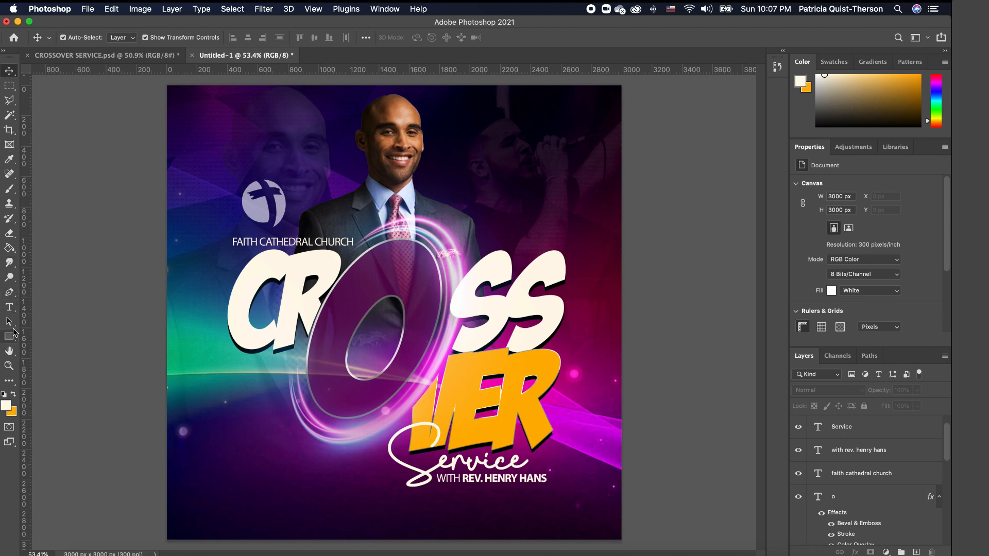
- Type DEC at the top right in All Round Gothic and scale it up larger
left_click(9, 309)
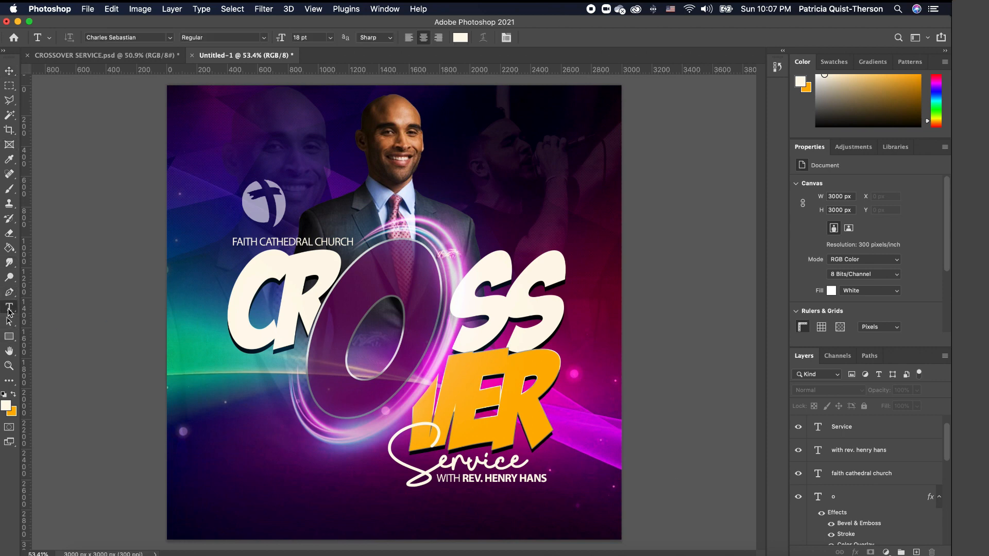
left_click(539, 115)
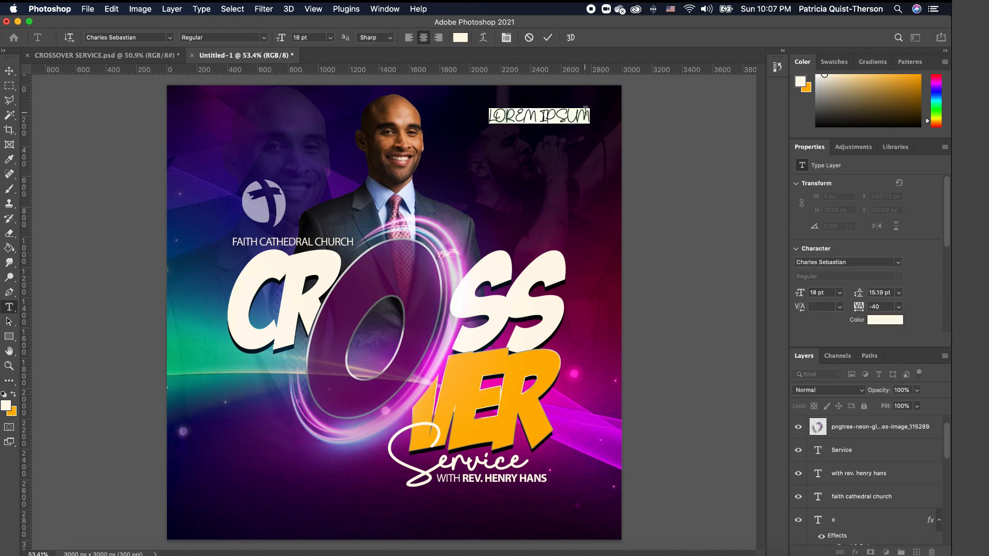
type("DEC")
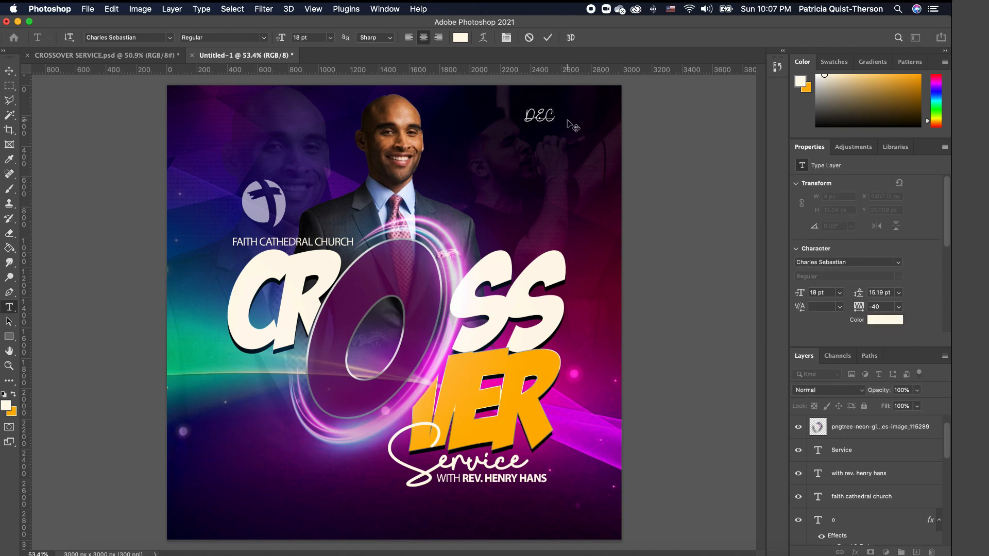
double_click(525, 115)
left_click(170, 38)
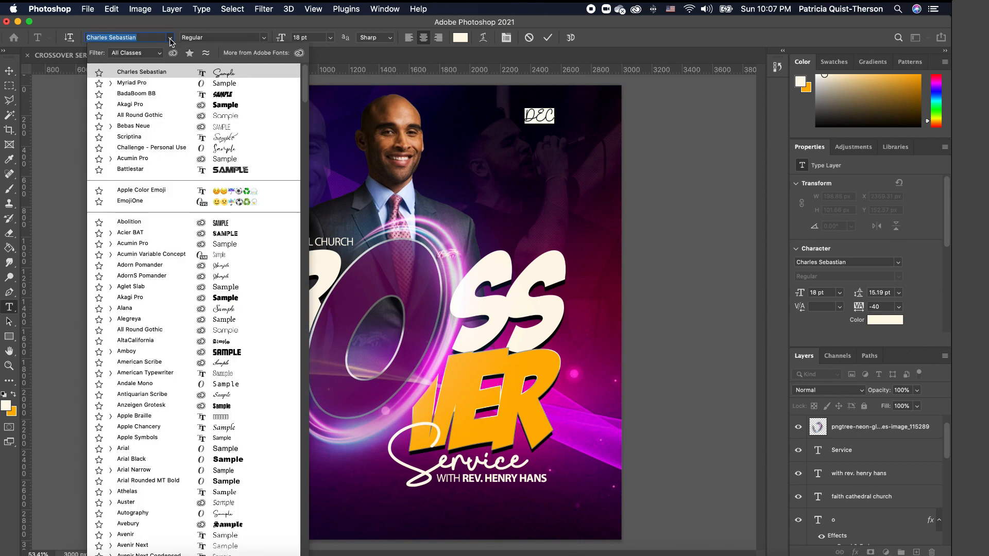
left_click(230, 119)
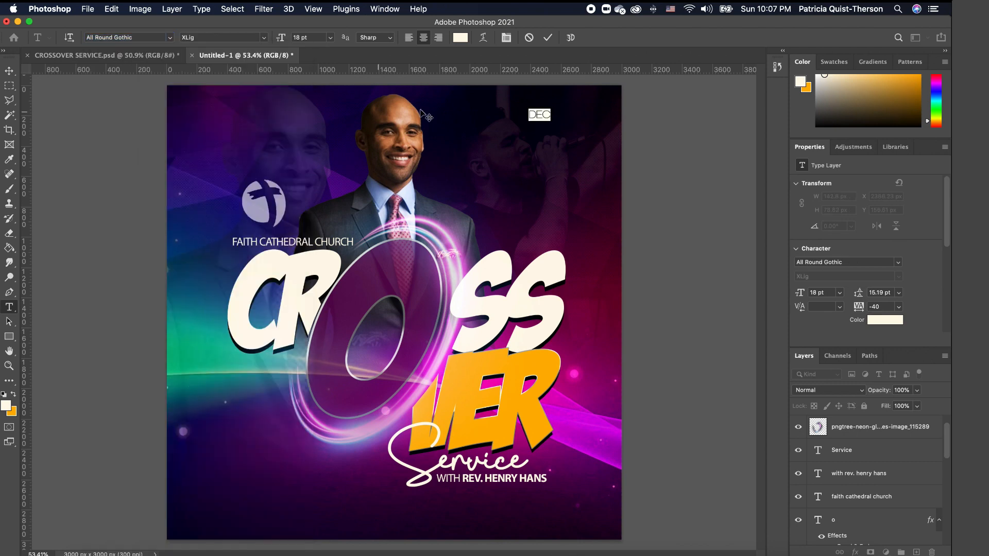
key("ctrl+Return")
key("v")
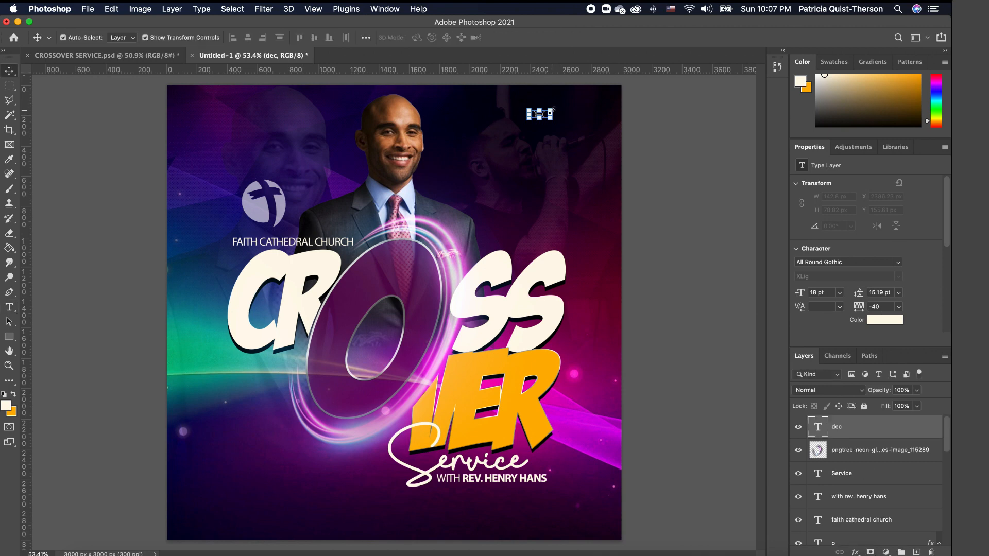
left_click_drag(552, 111, 593, 103)
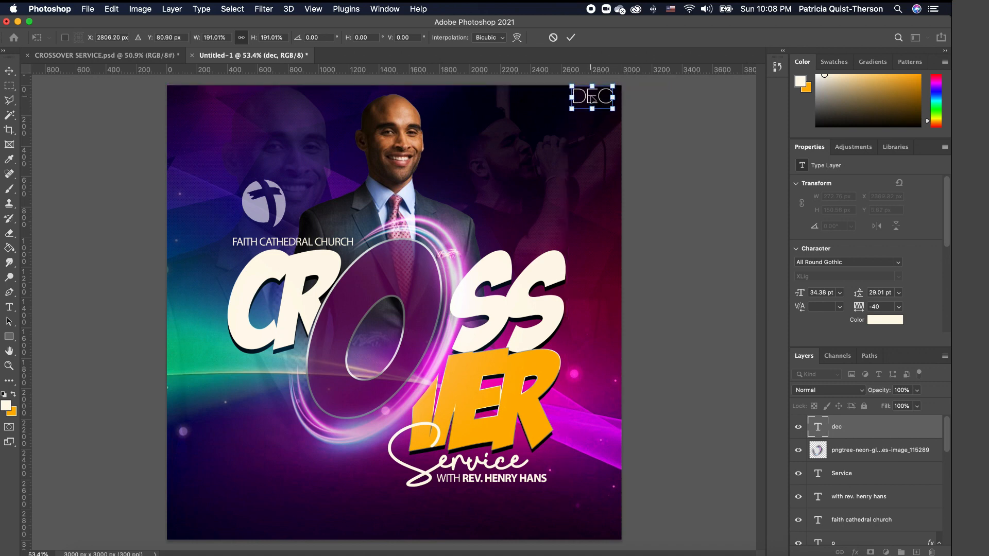
key("Return")
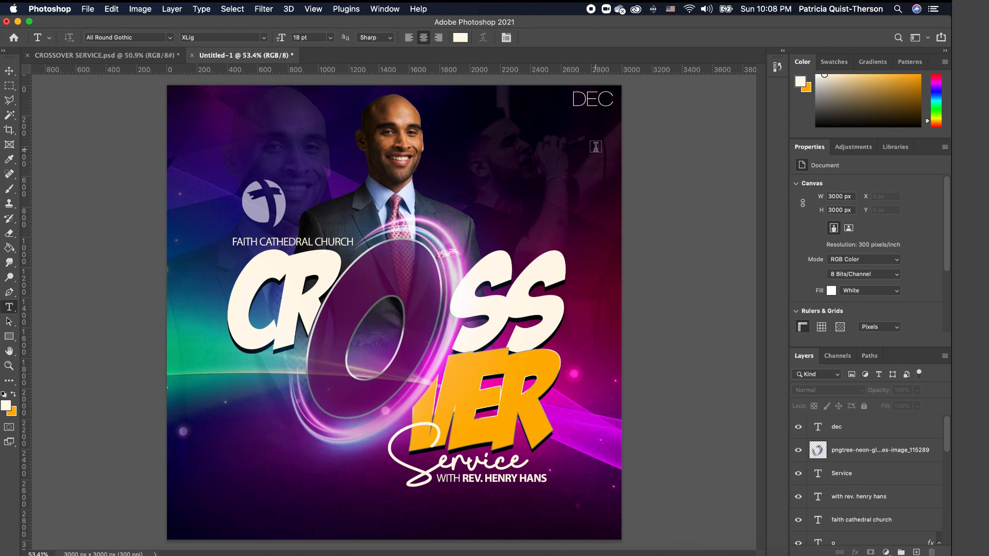
- Type '31st' below DEC and enlarge it slightly
left_click(533, 151)
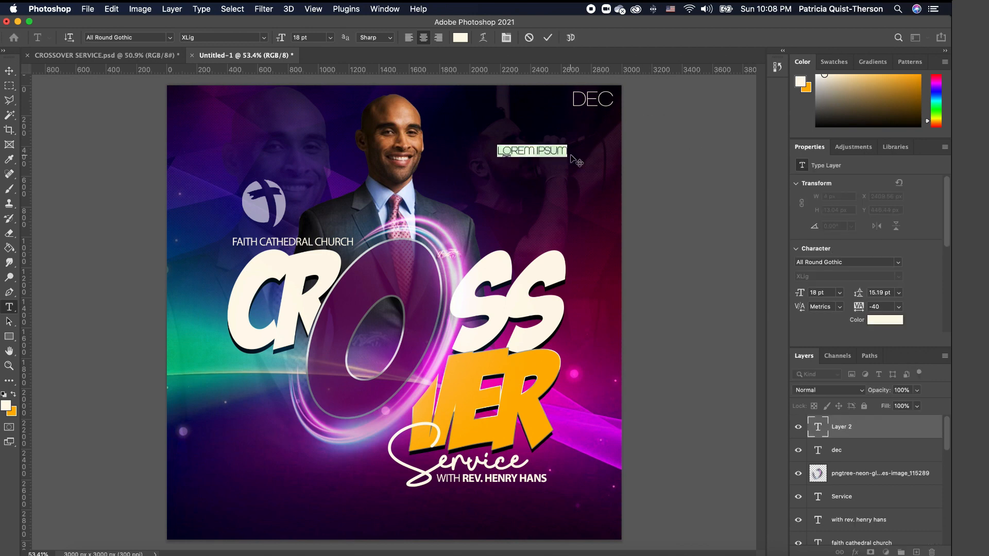
type("31st")
key("super+Return")
key("v")
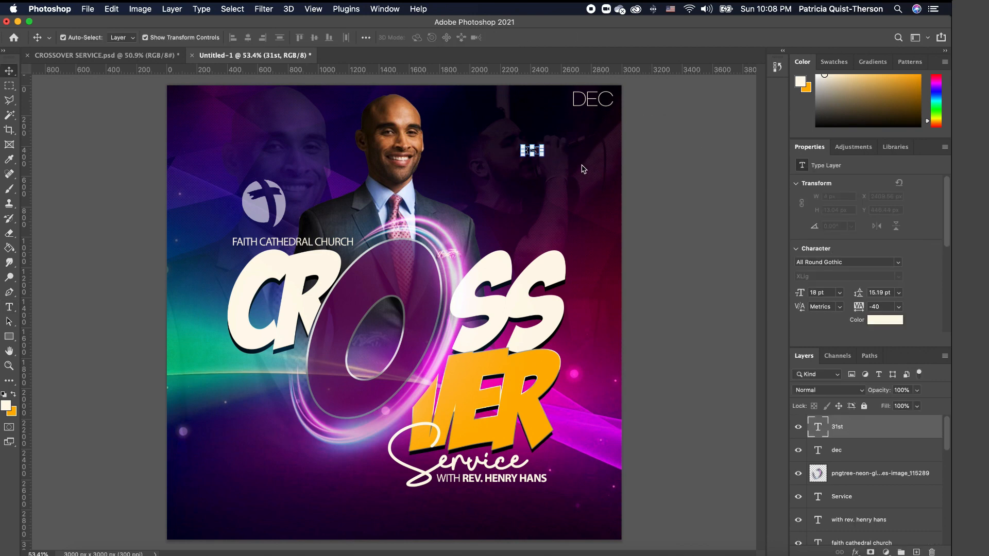
left_click_drag(548, 145, 561, 137)
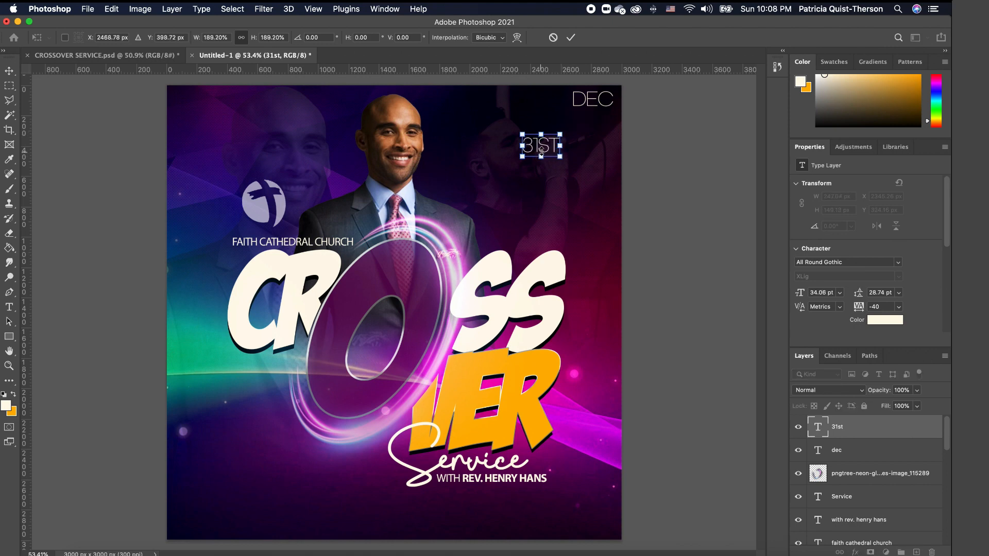
key("Return")
- Set 31ST to the Akagi Pro font and scale it up further
double_click(548, 150)
left_click(170, 37)
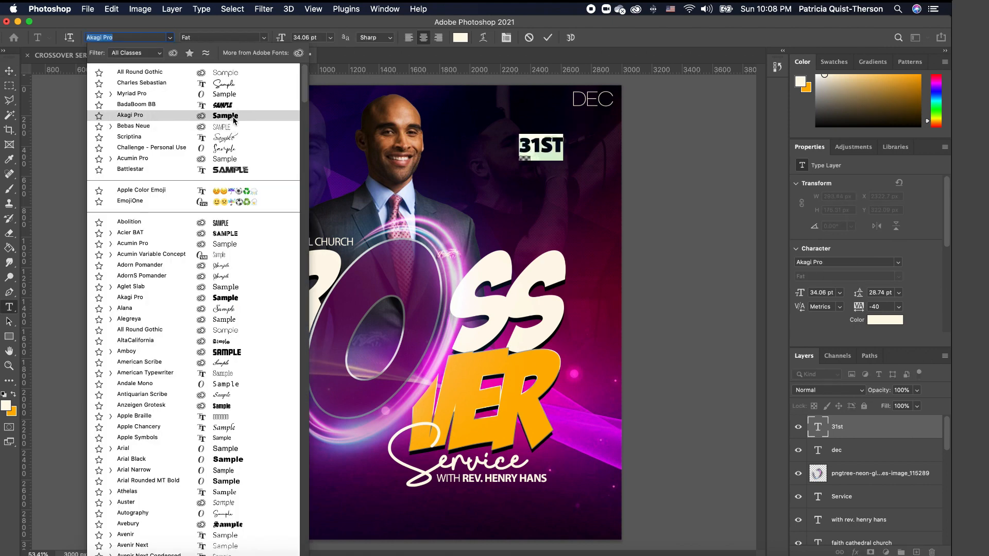
left_click(233, 120)
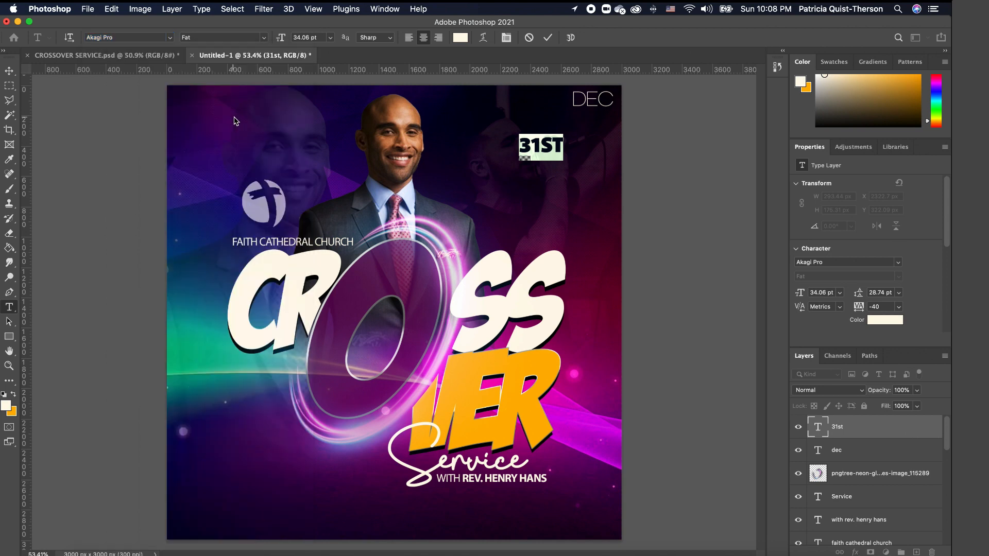
key("ctrl+t")
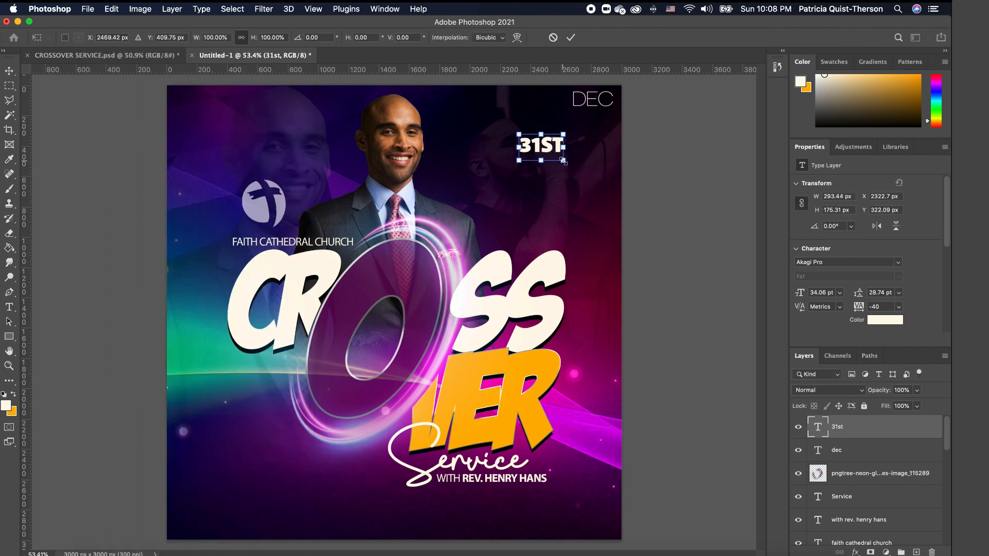
left_click_drag(563, 160, 587, 178)
key("Return")
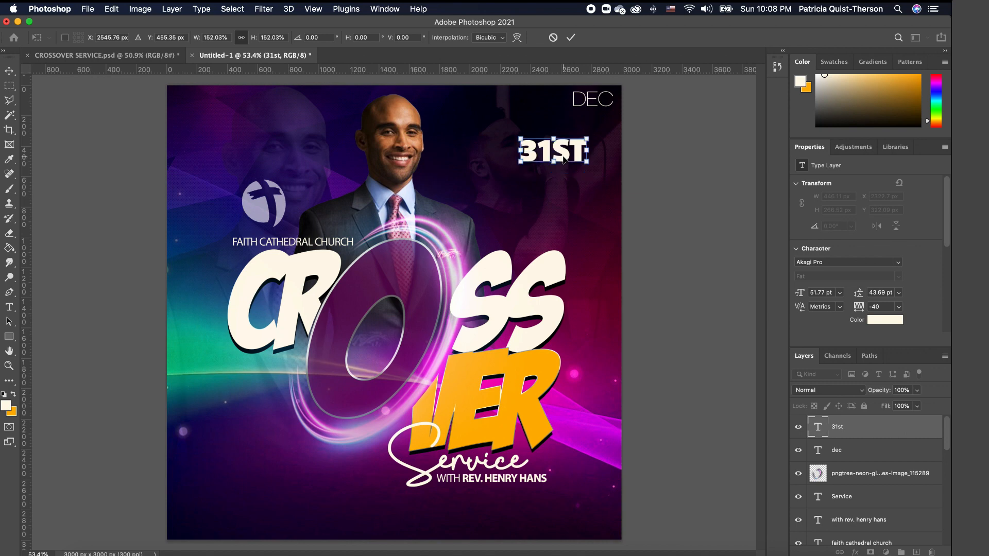
- Make the ST letters smaller at 30 pt
double_click(566, 152)
left_click(561, 152)
double_click(558, 153)
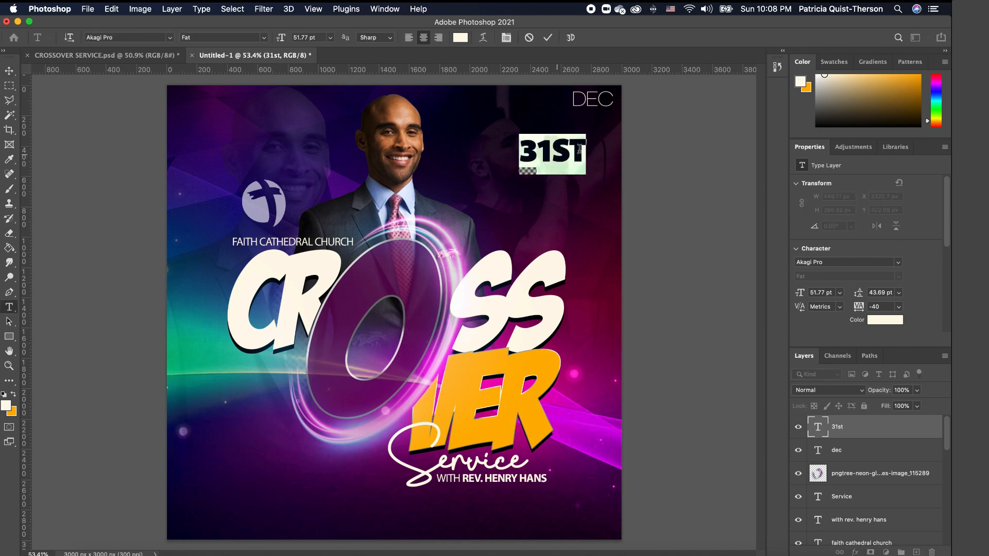
left_click(590, 155)
double_click(562, 156)
left_click(587, 154)
left_click_drag(586, 153, 560, 146)
left_click(331, 38)
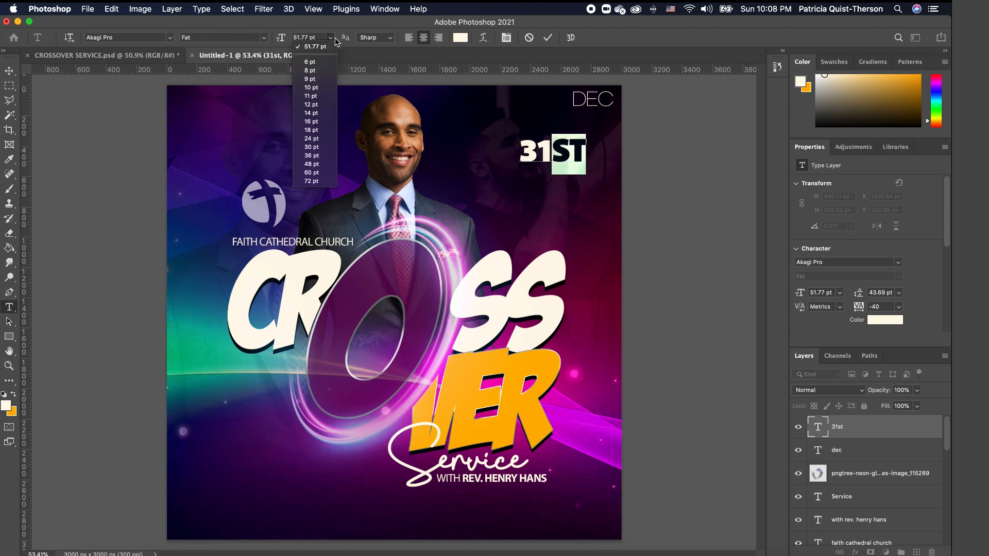
left_click(422, 129)
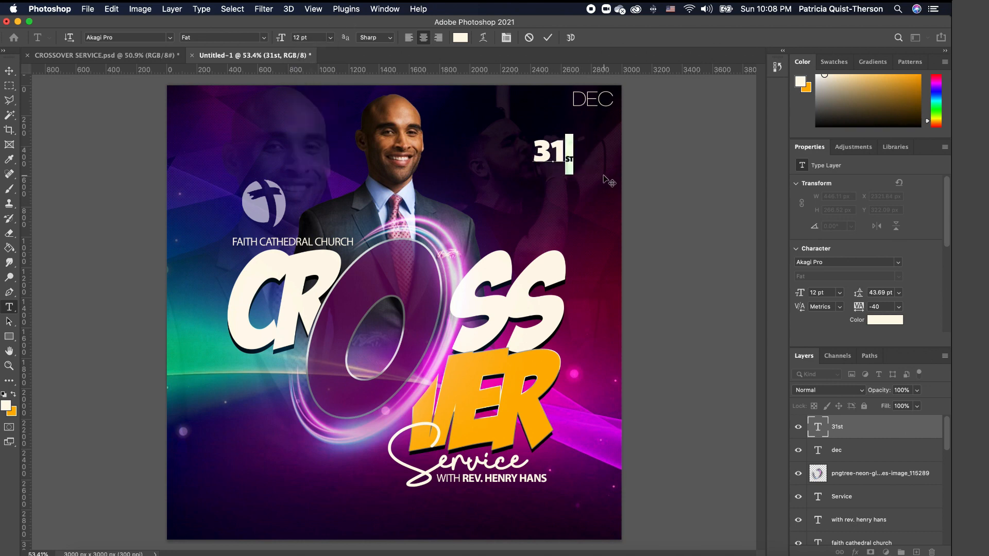
left_click(331, 37)
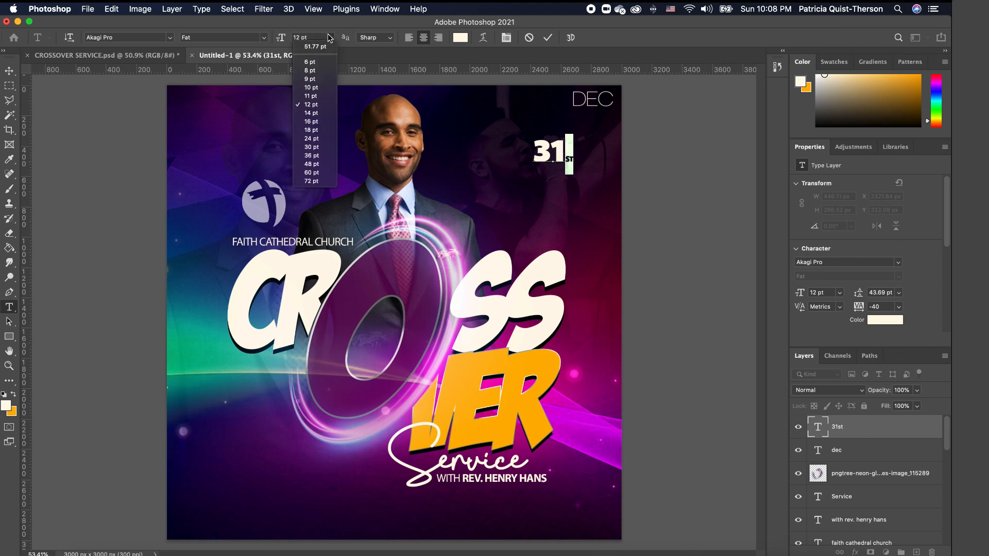
left_click(308, 151)
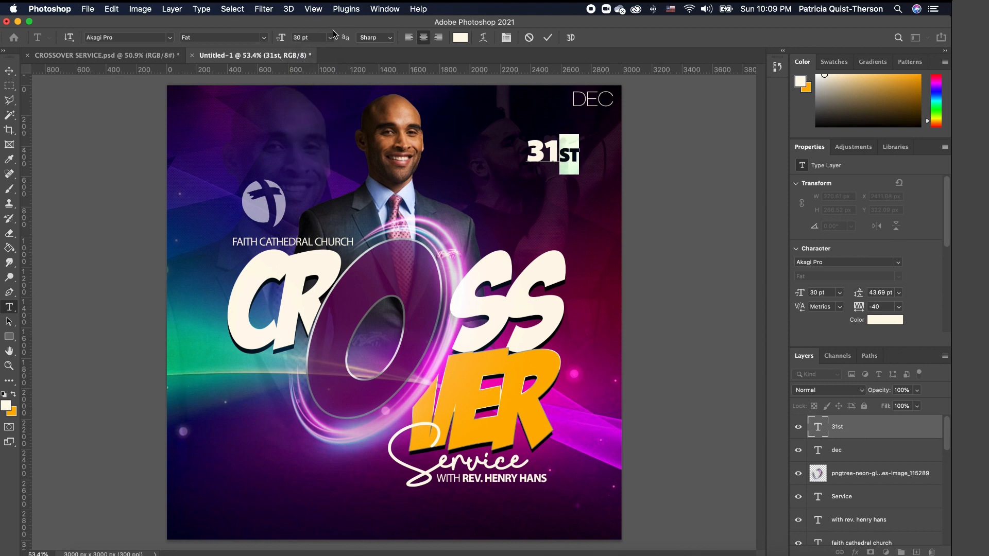
- Color the 31 digits orange and move 31ST up just under DEC
left_click(556, 153)
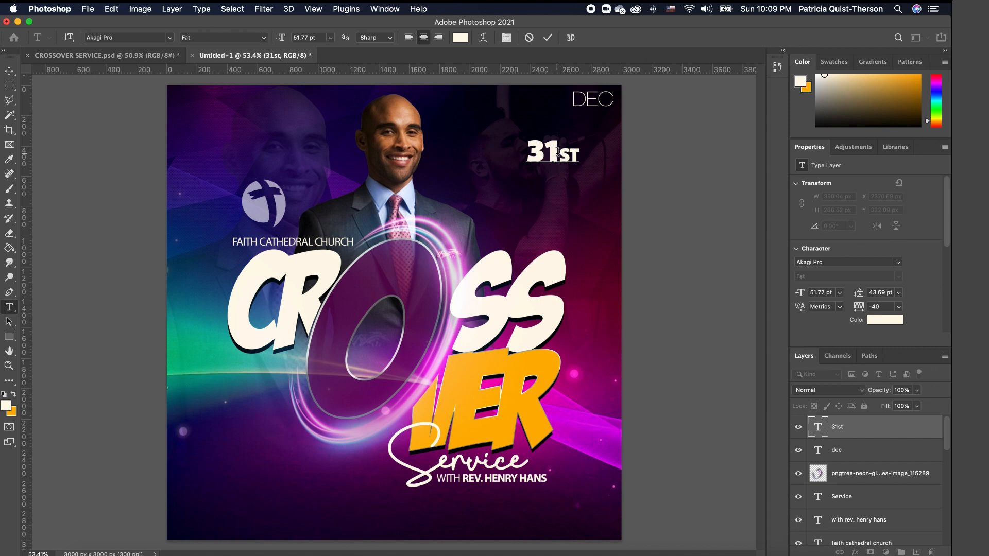
left_click_drag(558, 153, 499, 149)
left_click(14, 396)
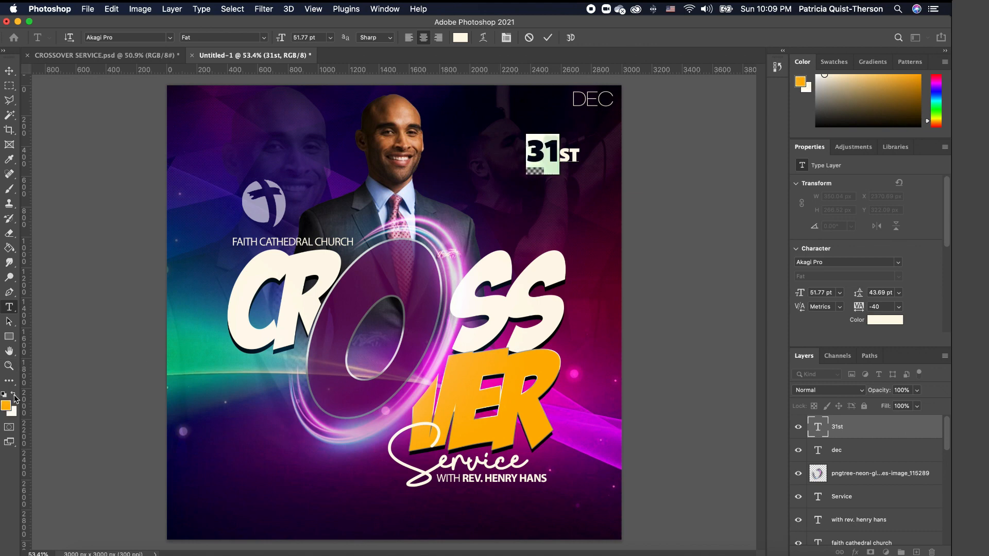
key("super+Return")
key("v")
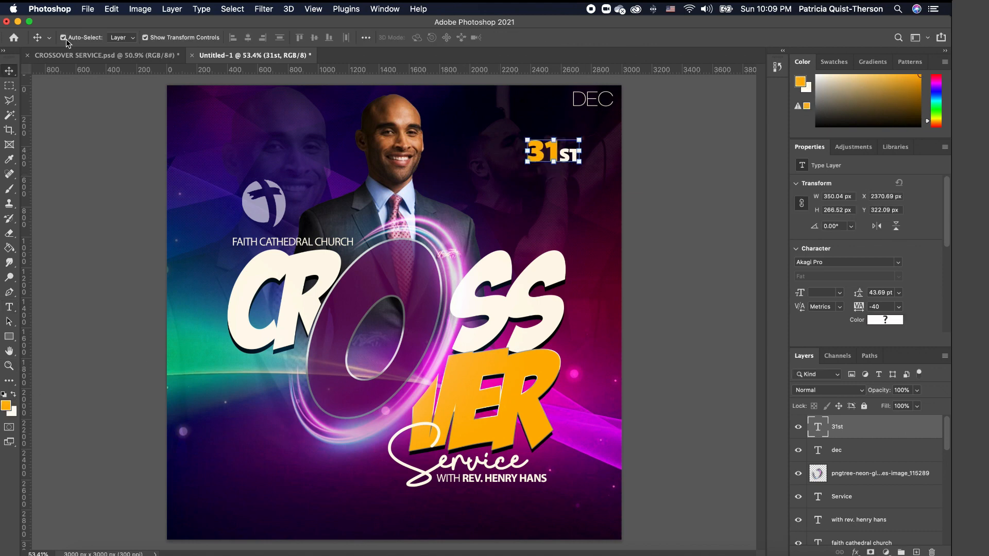
left_click_drag(552, 144, 612, 116)
key("Return")
left_click(636, 143)
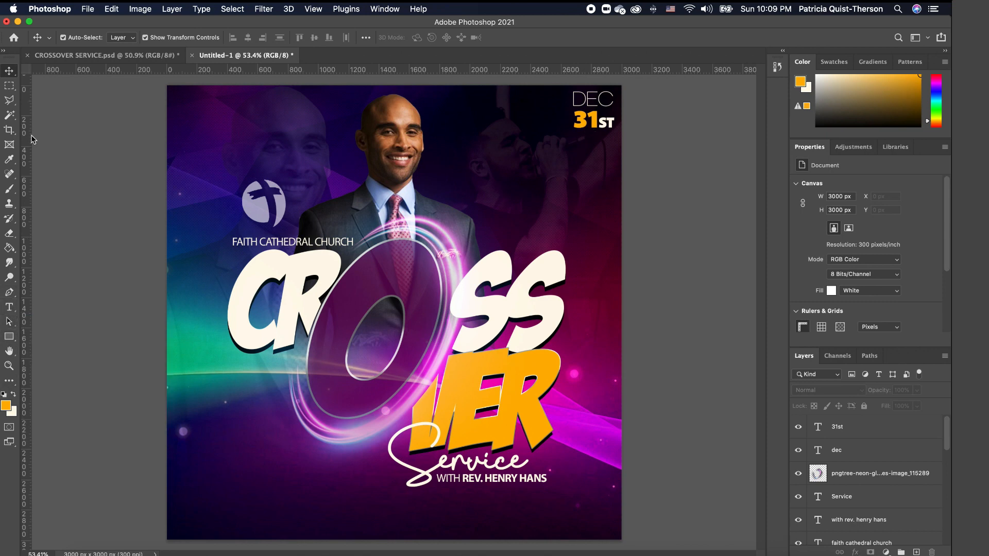
- Select a thin vertical strip left of DEC 31ST and add a new empty layer
left_click(11, 86)
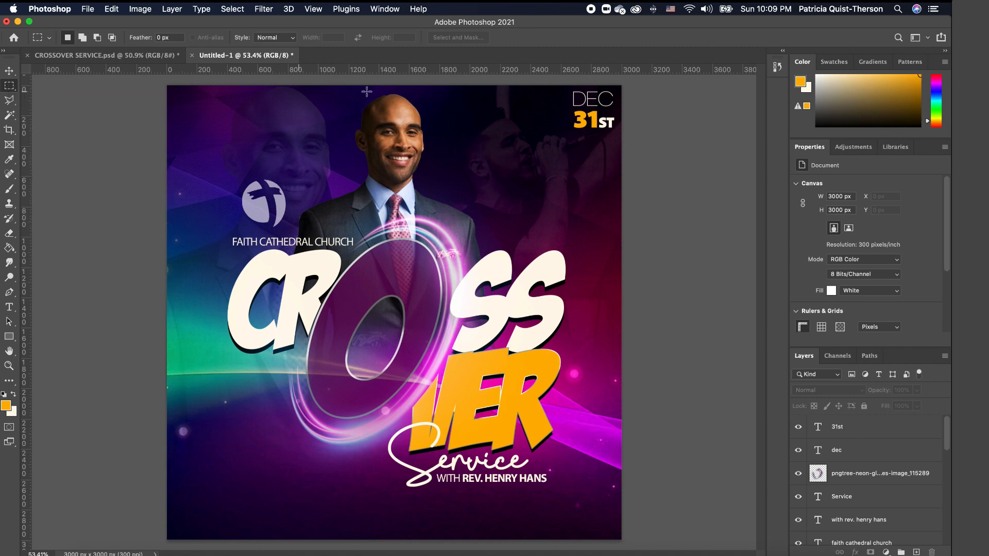
scroll(577, 88, "up", 8)
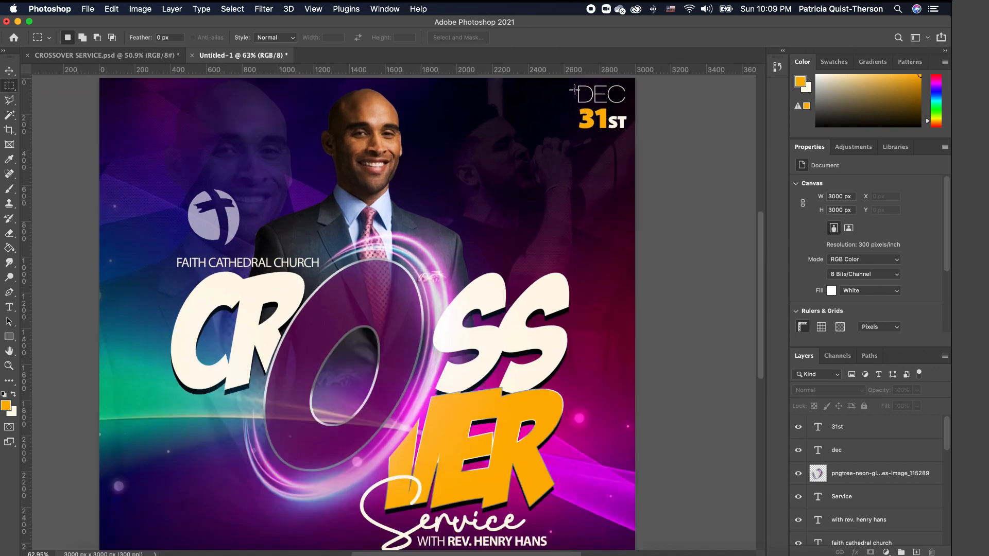
scroll(690, 116, "down", 2)
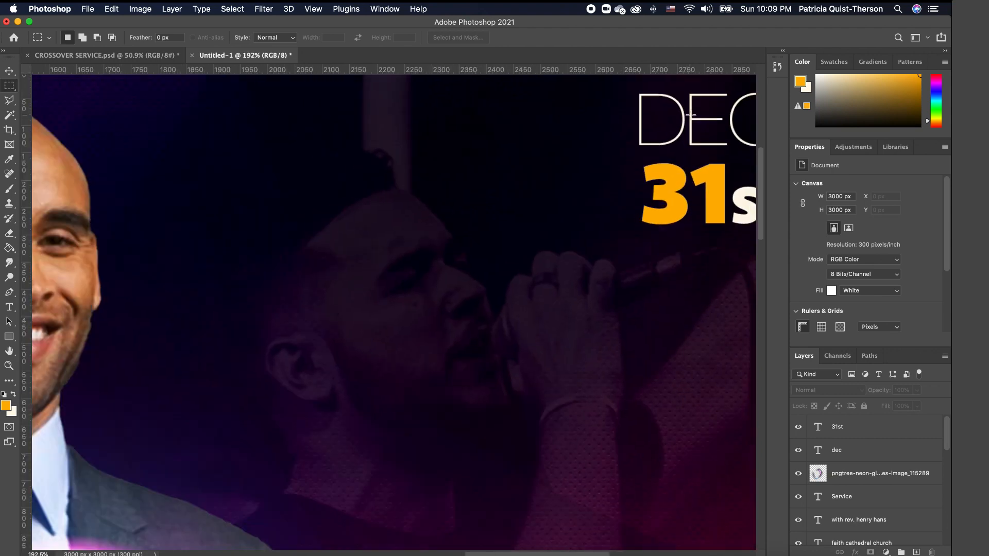
scroll(642, 87, "down", 2)
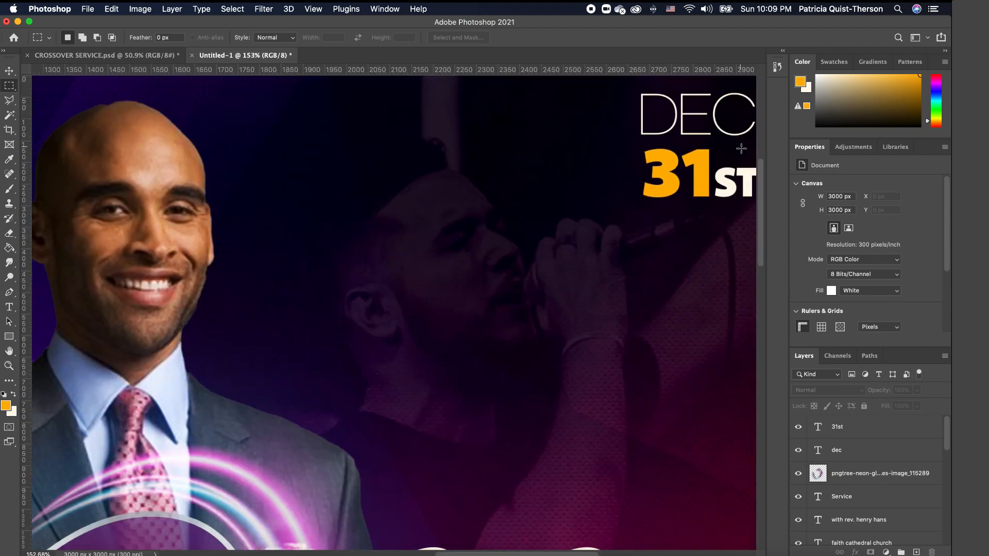
scroll(662, 158, "up", 3)
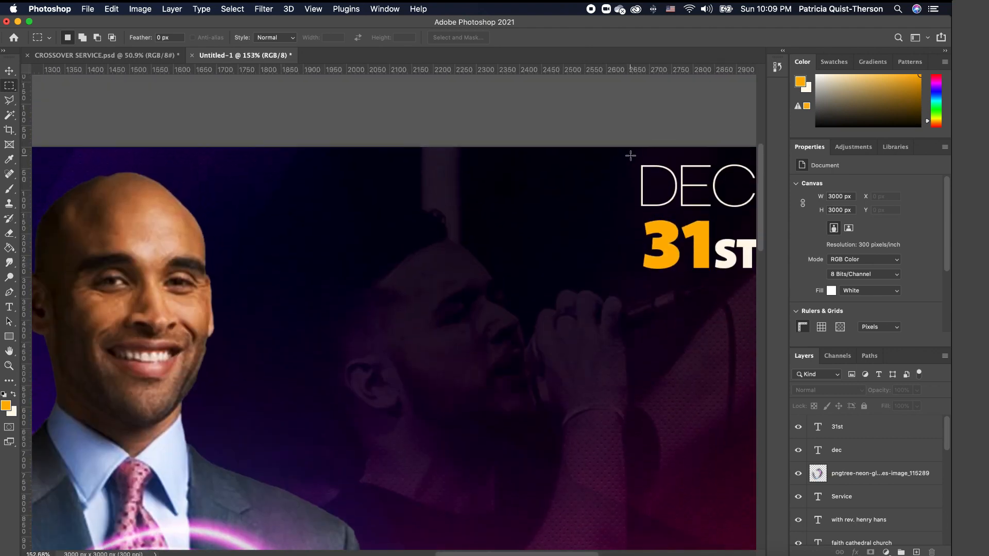
left_click_drag(628, 154, 632, 288)
left_click(917, 552)
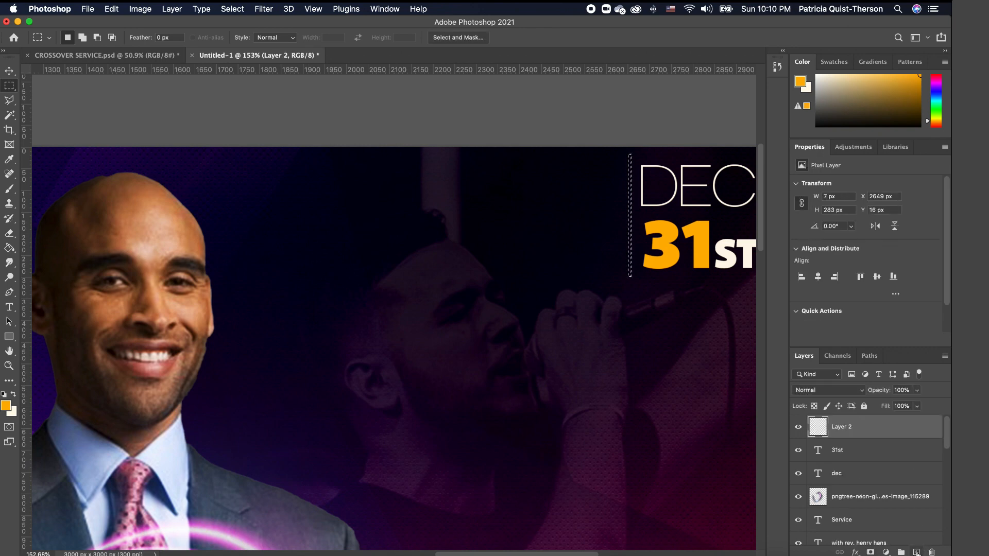
- Fill the strip with white using the Paint Bucket, then deselect
left_click(13, 395)
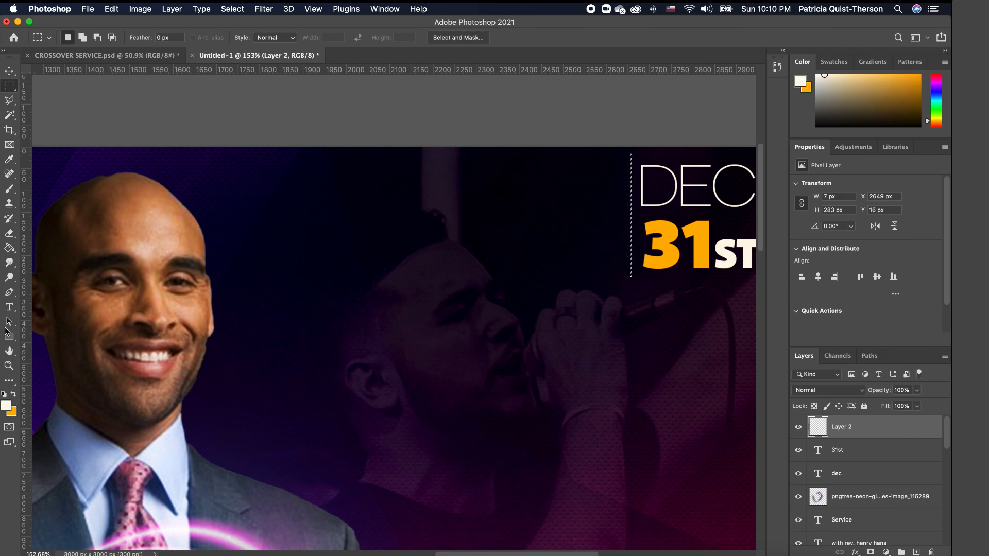
left_click(9, 248)
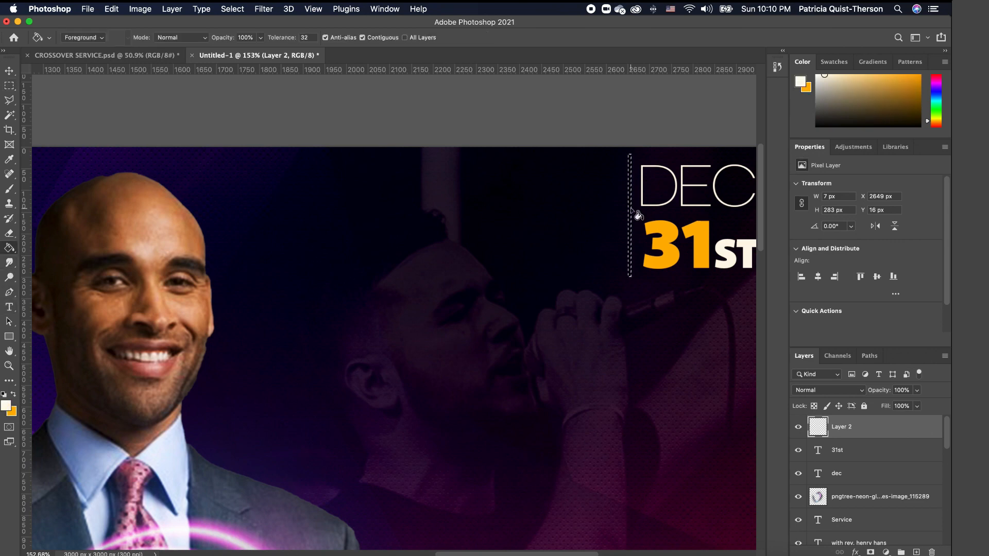
left_click(630, 216)
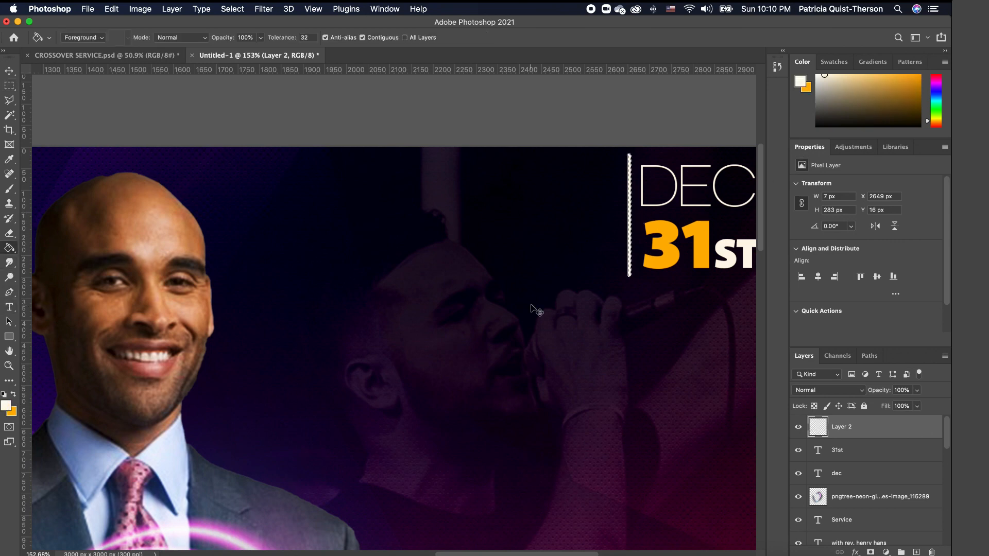
scroll(499, 279, "up", 4)
scroll(499, 278, "down", 6)
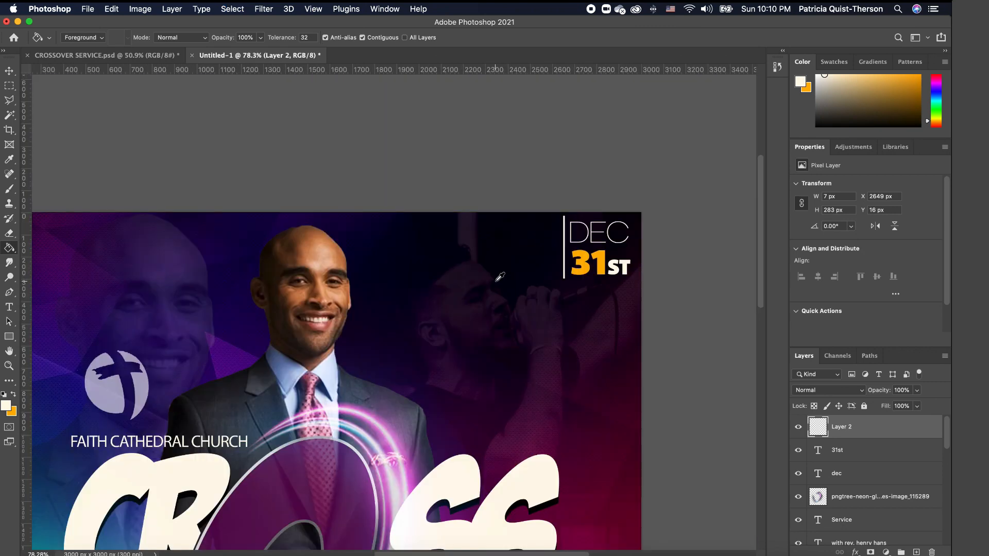
scroll(588, 208, "up", 1)
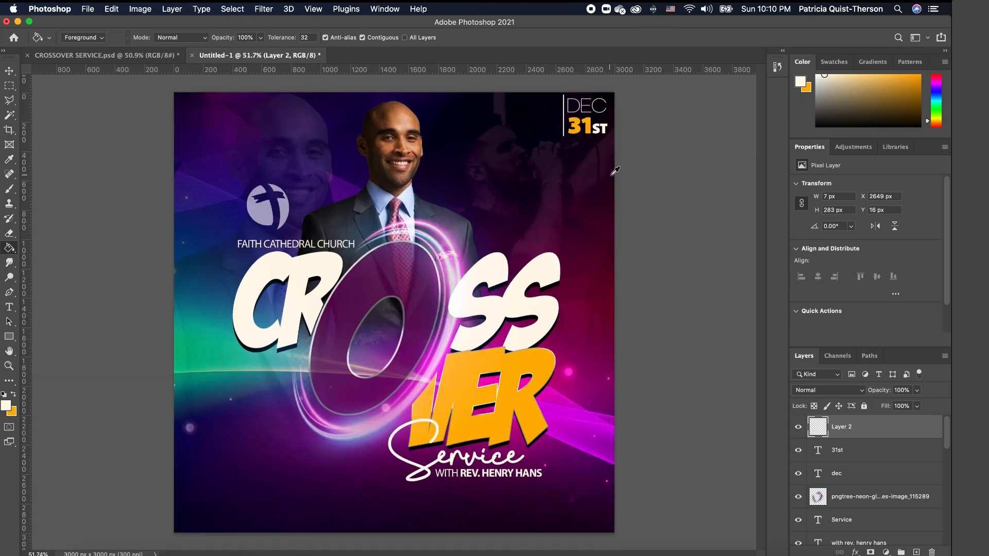
left_click(9, 71)
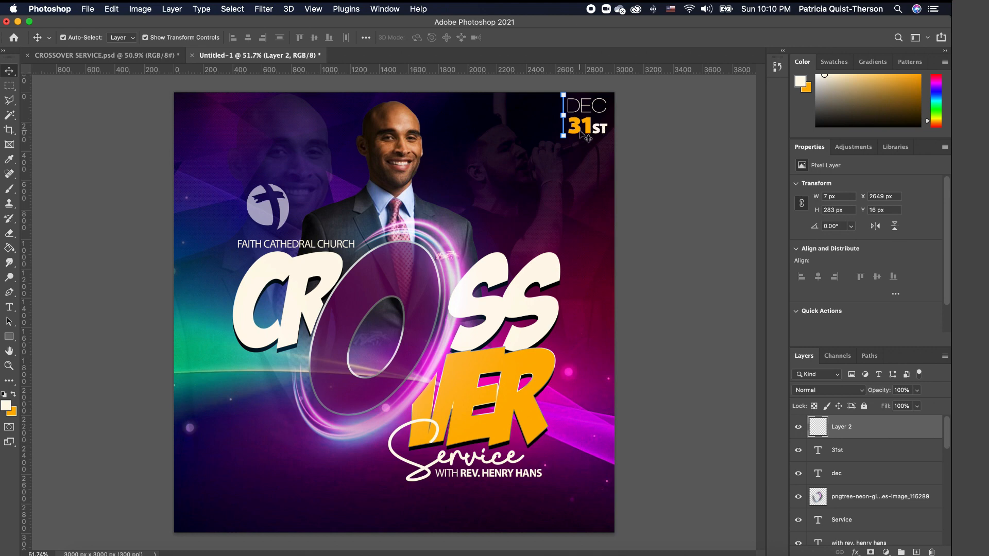
left_click(671, 165)
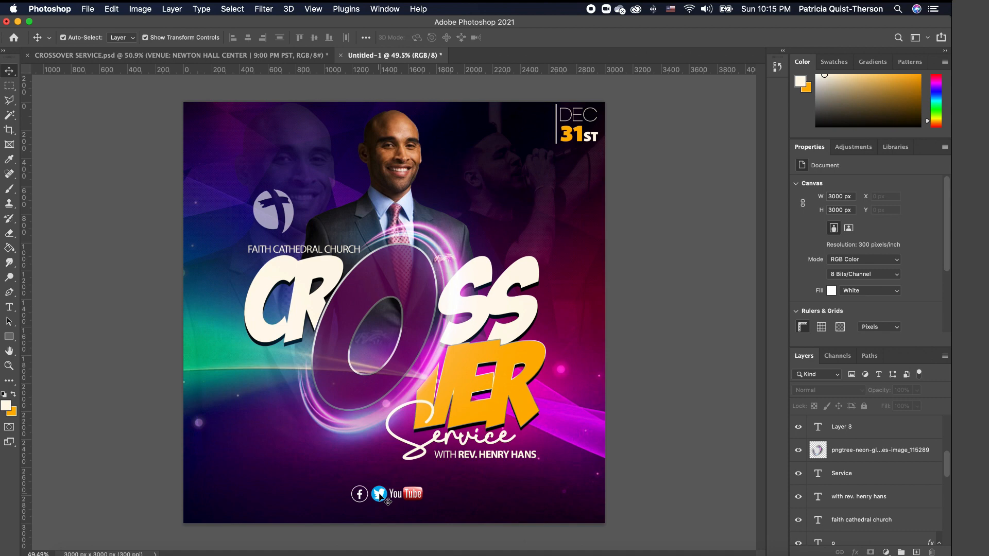
- Check the social icon row, selecting the YouTube logo and then the background layer
scroll(388, 501, "up", 1)
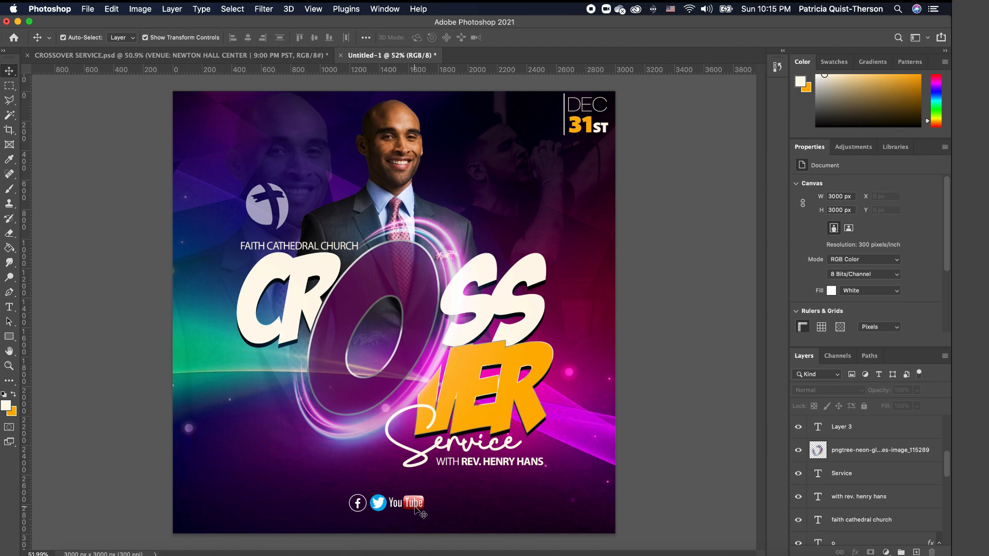
left_click(416, 507)
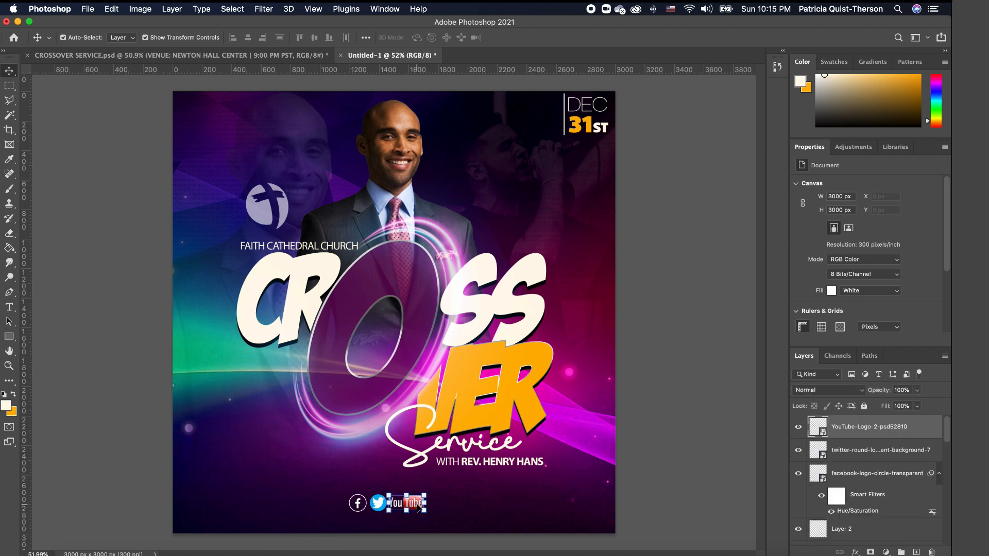
left_click(531, 499)
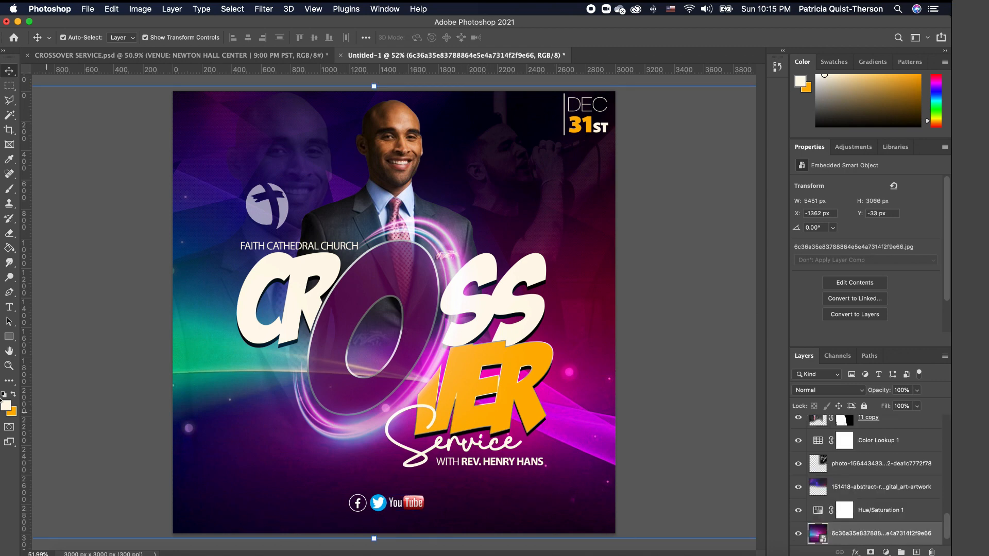
- Paste 'VENUE: NEWTON HALL CENTER | 9:00 PM PST' as text below the social icons
left_click(9, 307)
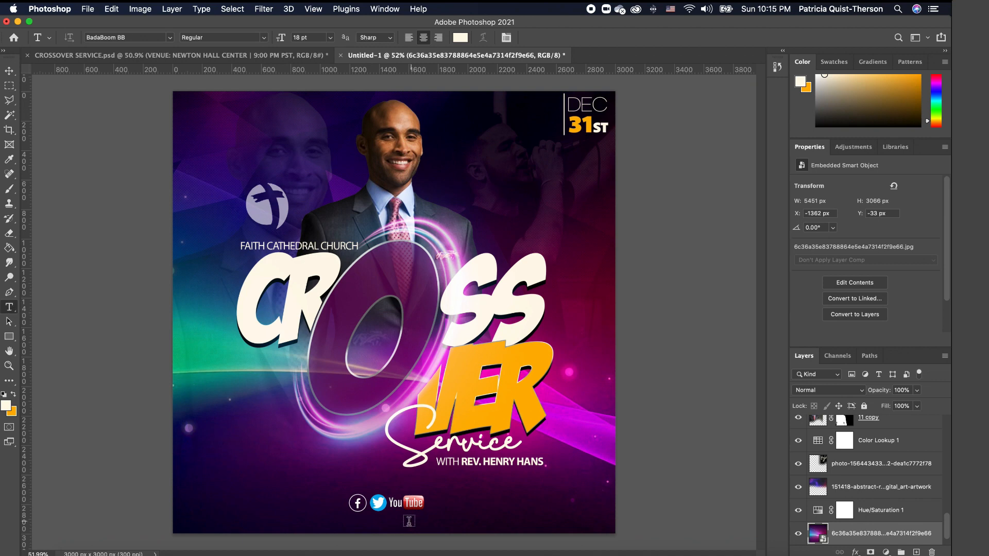
left_click(311, 523)
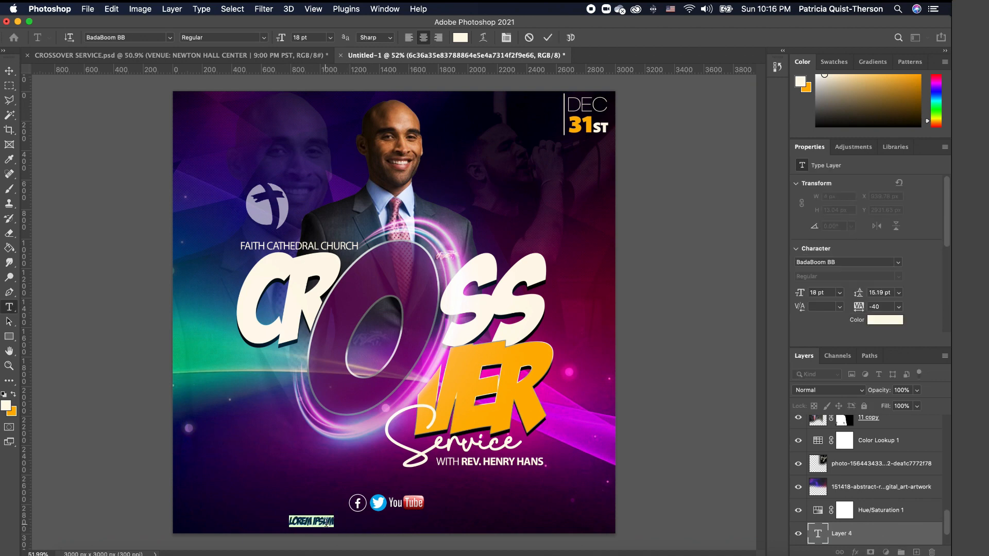
type("VENUE: NEWTON HALL CENTER | 9:00 PM PST")
left_click(9, 70)
left_click_drag(502, 516, 364, 517)
- Scale the venue text down to fit the flyer width
key("super+t")
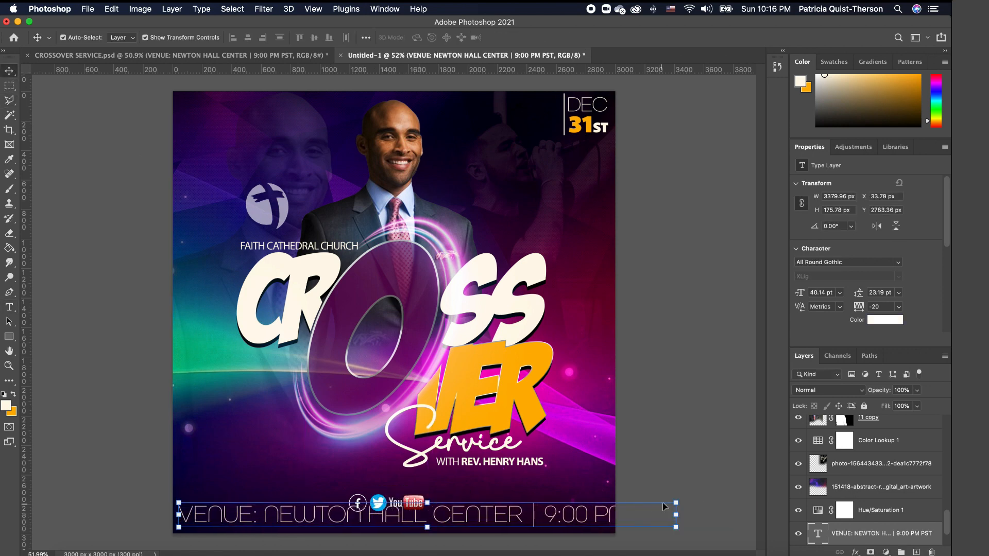
left_click_drag(673, 517, 503, 525)
key("Return")
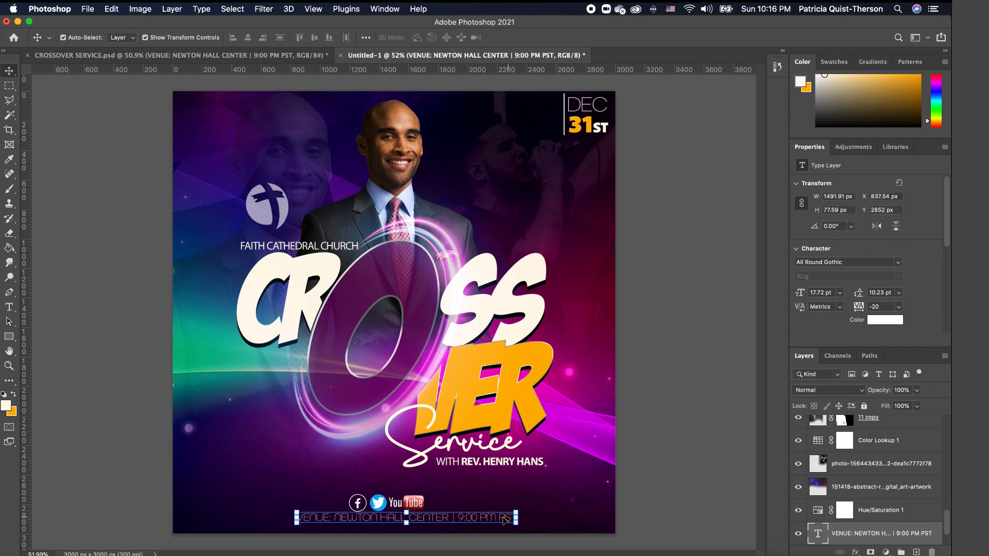
left_click(576, 516)
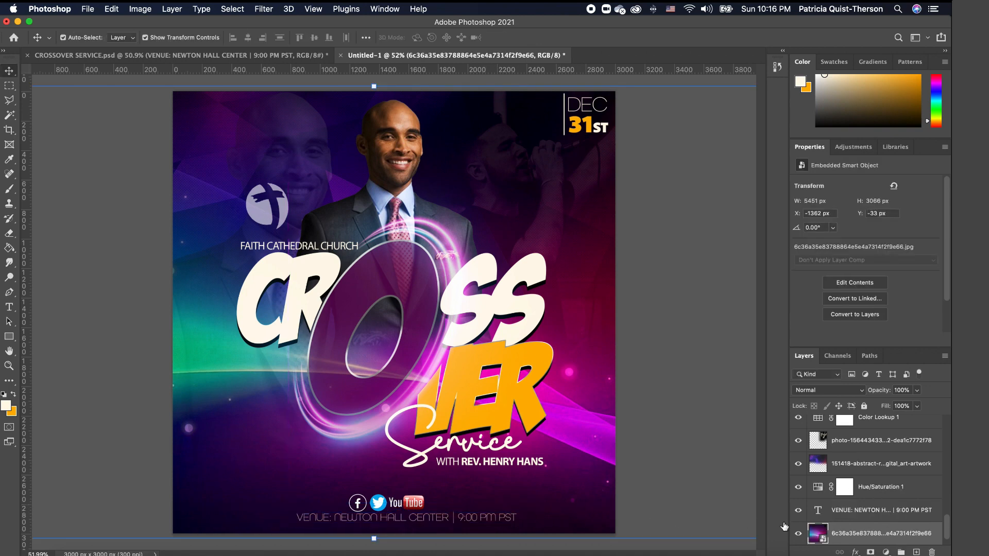
- Raise the venue layer in the stack and nudge the text centred beneath the icons
left_click(488, 519)
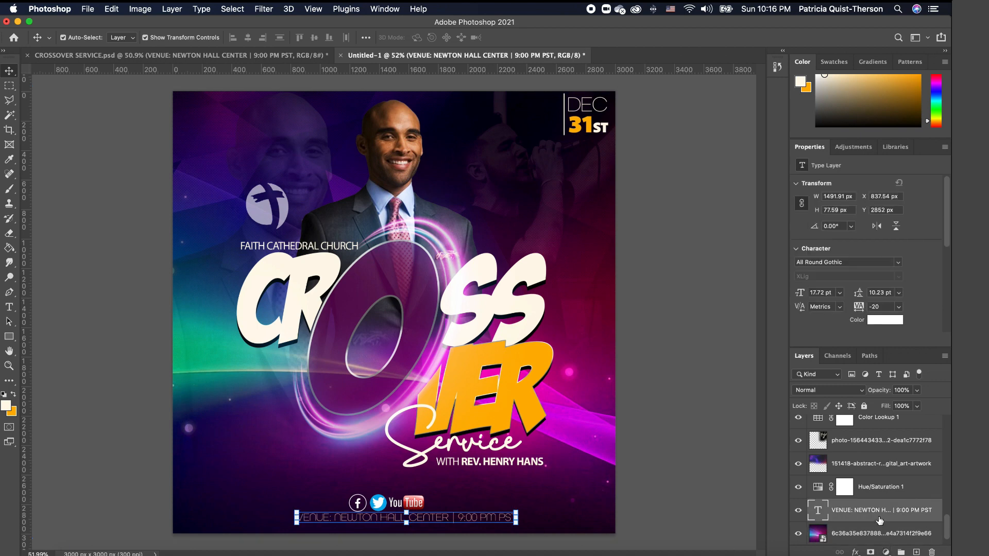
left_click_drag(886, 511, 864, 450)
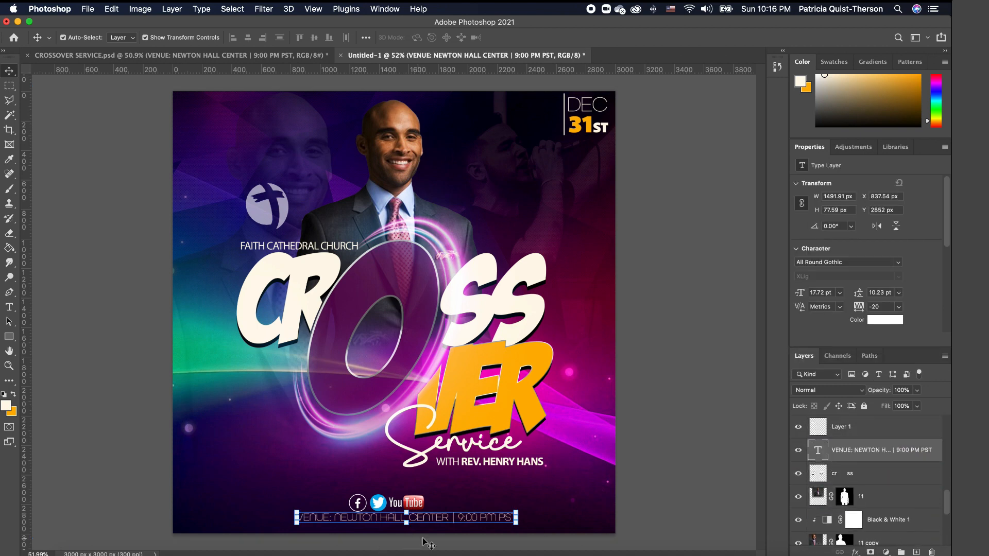
left_click_drag(469, 519, 467, 520)
double_click(467, 520)
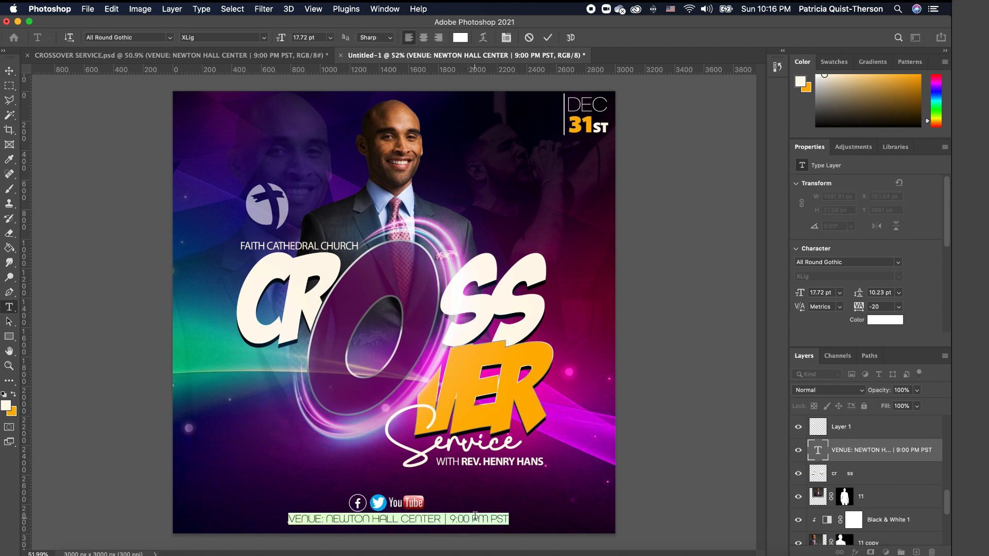
left_click(707, 495)
left_click(710, 477)
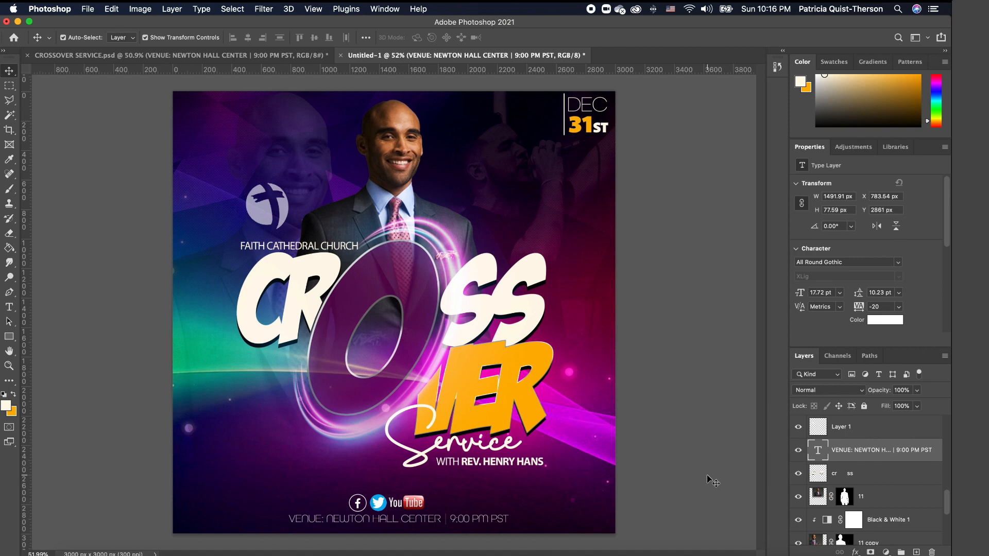
left_click(497, 522)
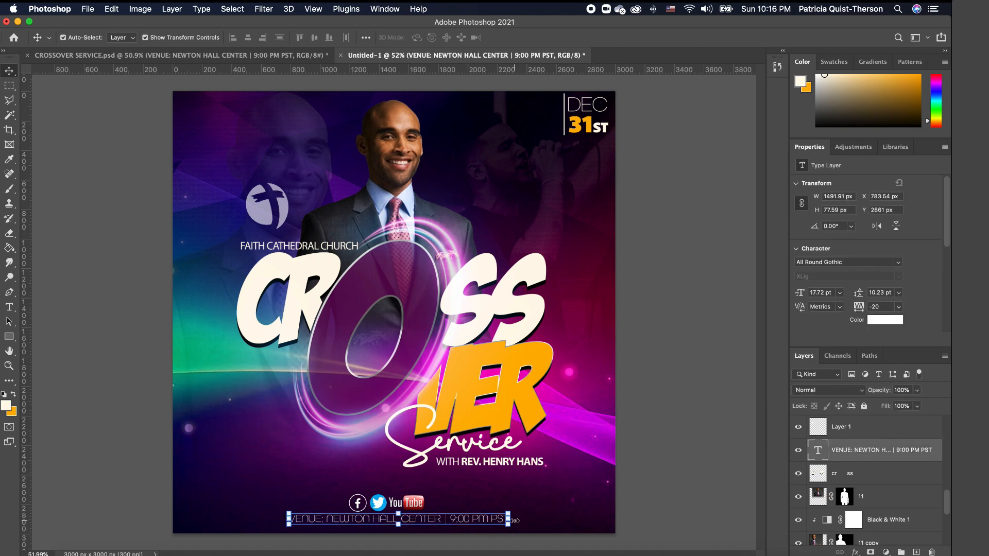
- Give the VENUE text layer a 2 px white outside Stroke layer style
double_click(935, 451)
double_click(937, 443)
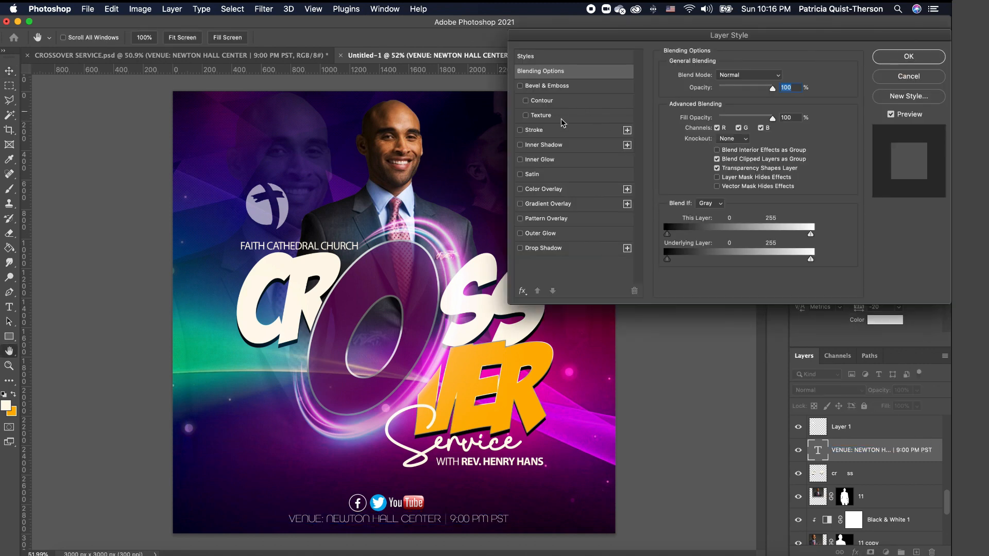
left_click(520, 130)
left_click(559, 135)
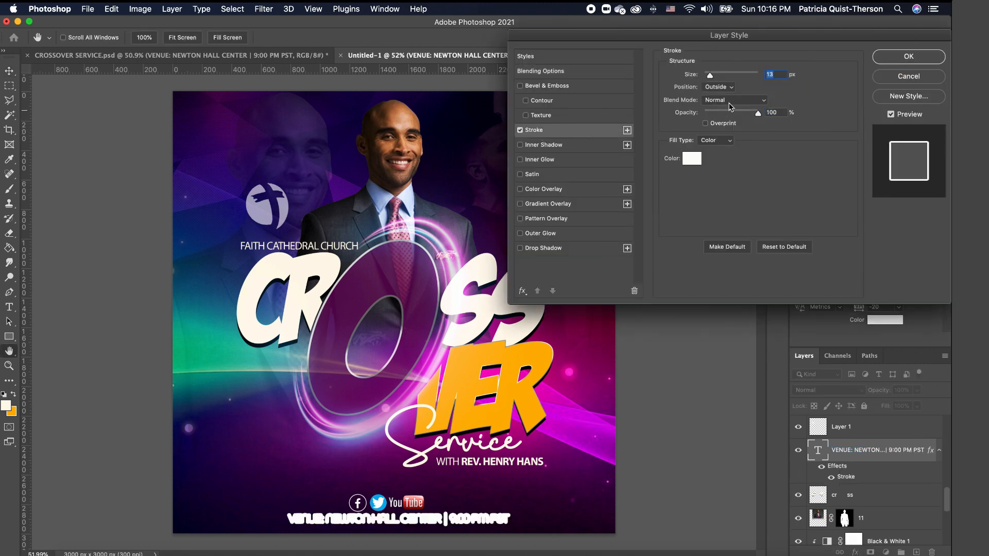
left_click_drag(712, 76, 704, 77)
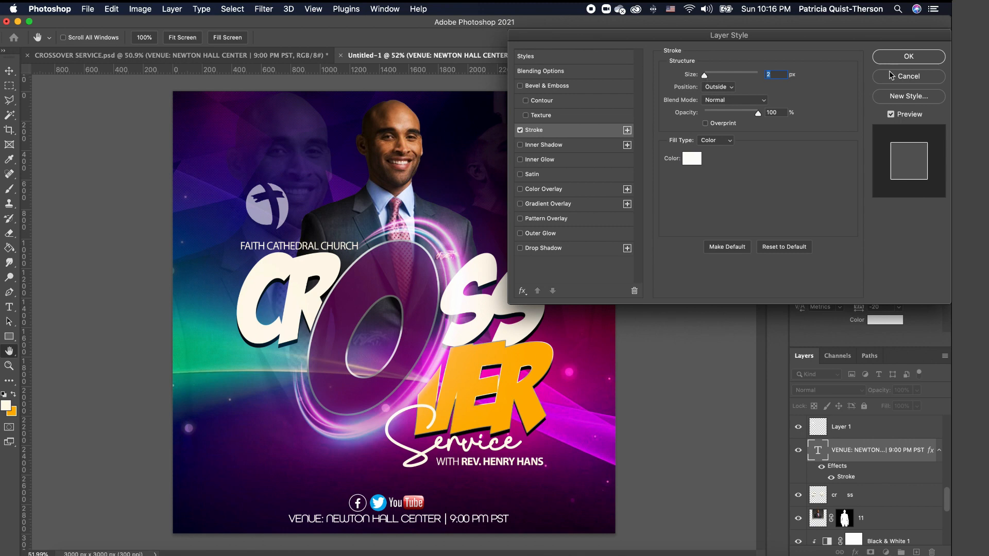
left_click(907, 56)
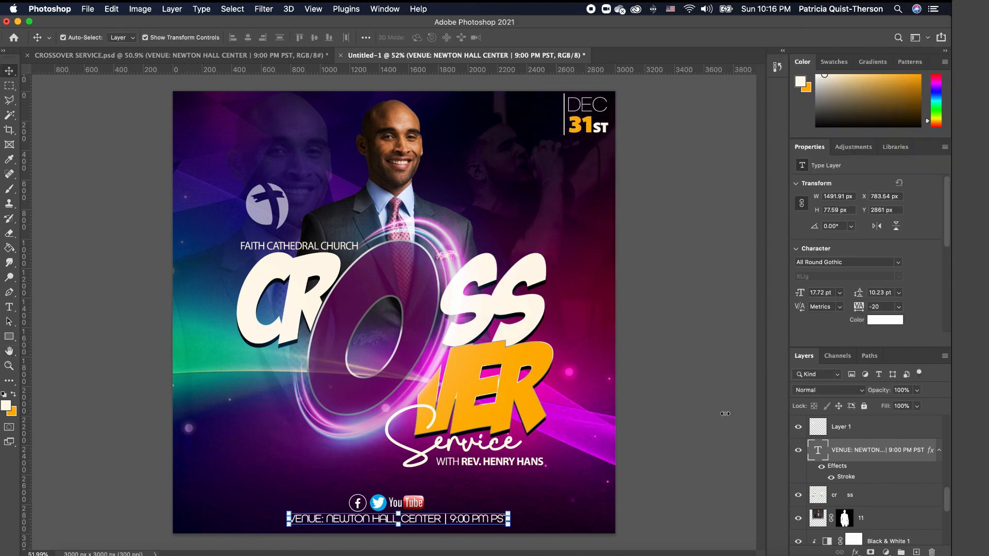
left_click(687, 421)
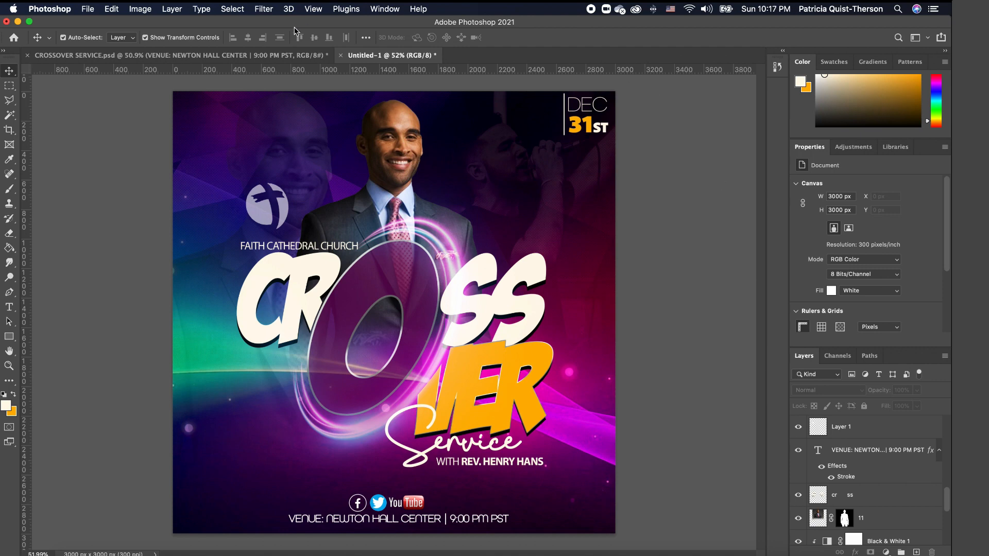
- Add a black Solid Color fill layer above the YouTube logo layer
scroll(941, 468, "up", 1)
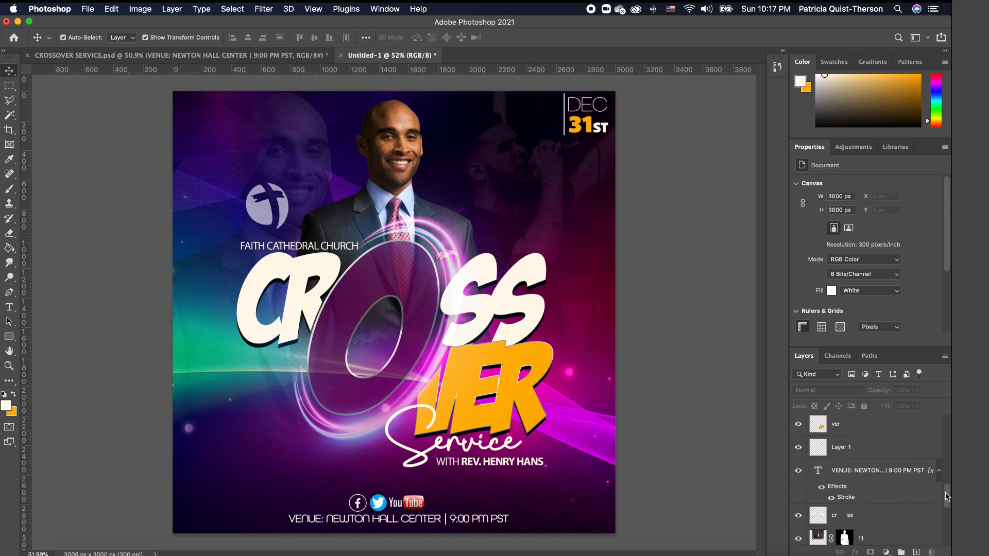
left_click_drag(947, 496, 951, 407)
left_click(885, 429)
left_click(885, 552)
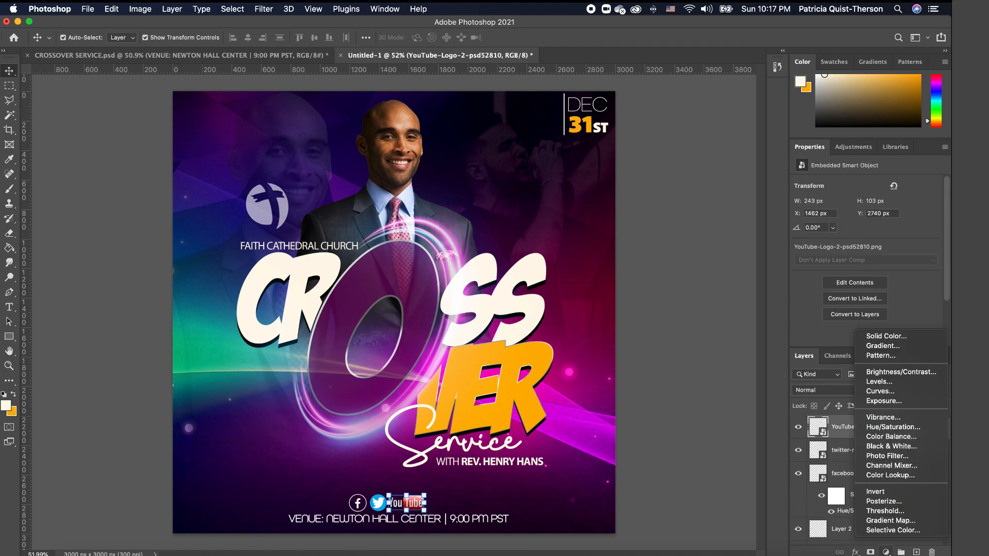
left_click(895, 340)
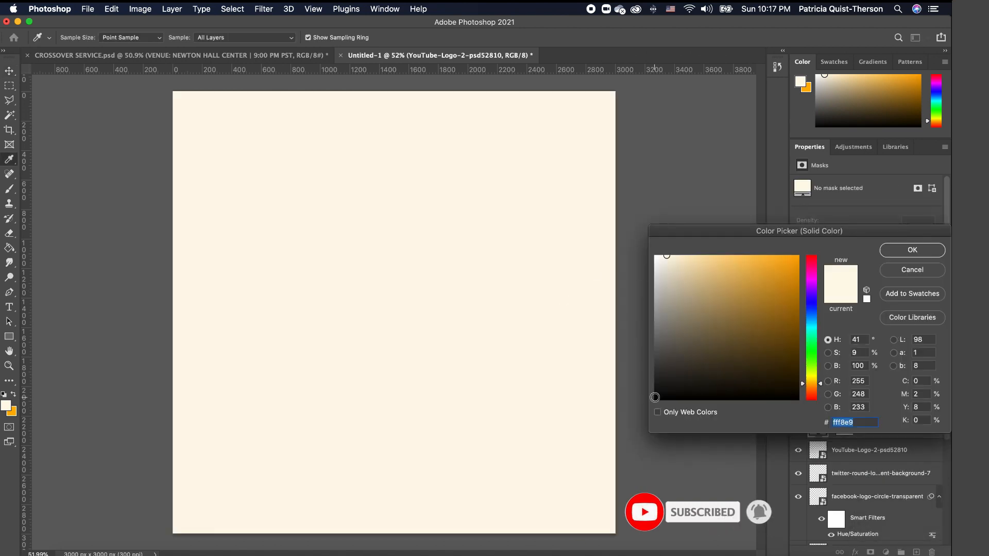
left_click(656, 399)
left_click_drag(656, 399, 797, 398)
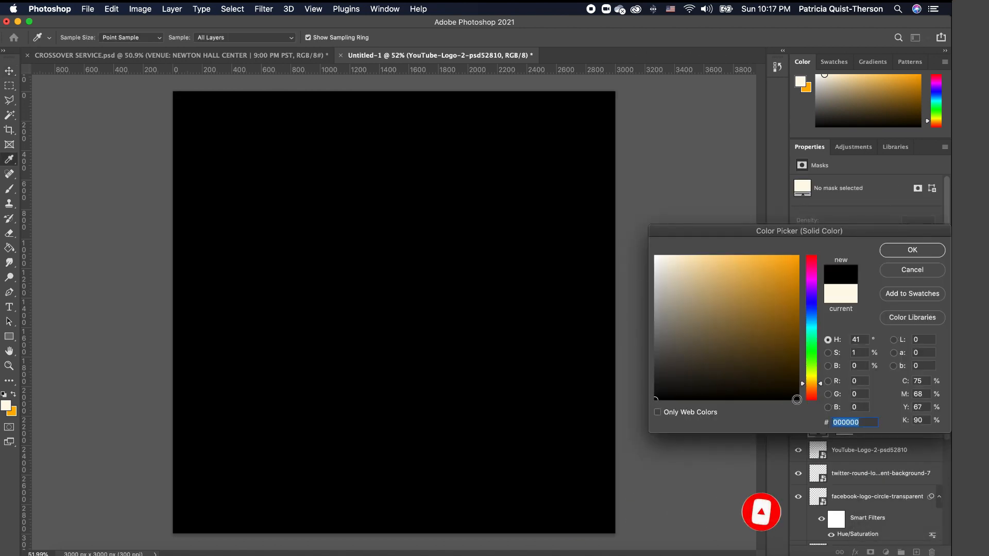
left_click(653, 400)
left_click(913, 251)
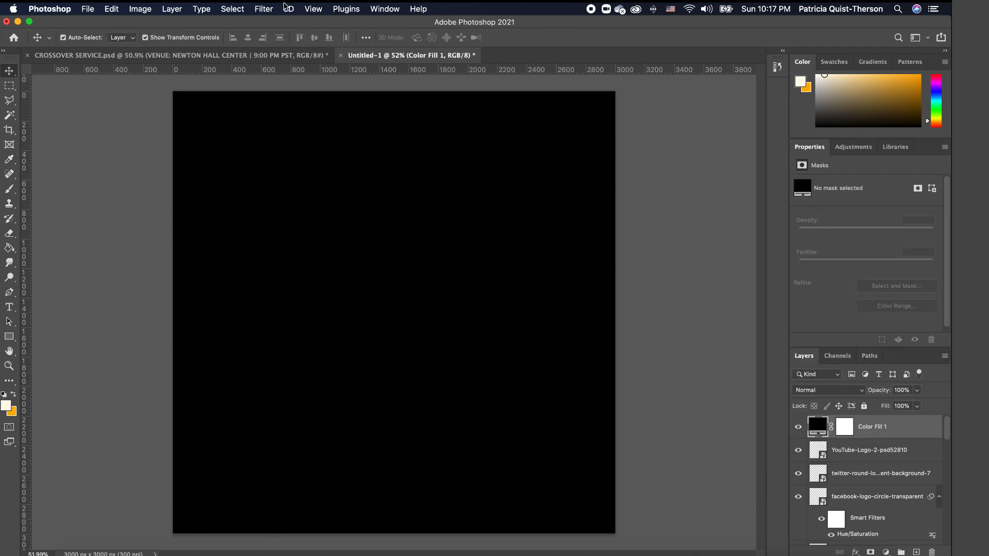
- Convert the fill to a smart object and render a centred Movie Prime lens flare
left_click(263, 9)
mouse_move(275, 187)
mouse_move(280, 220)
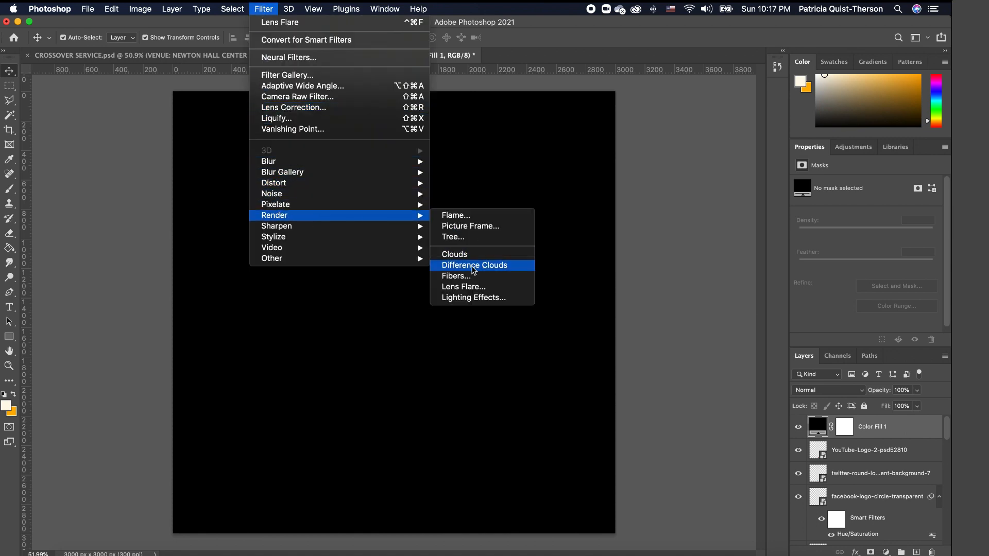
left_click(513, 287)
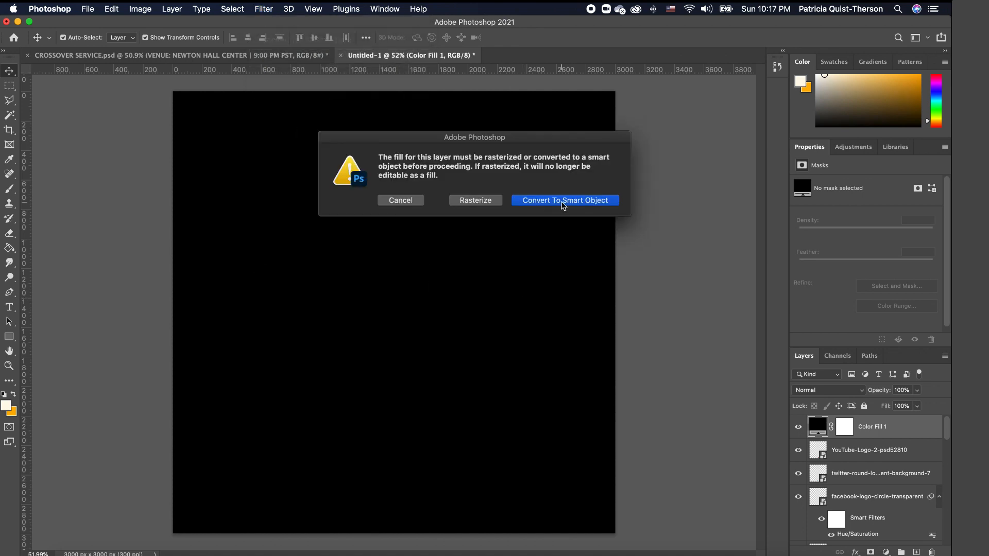
left_click(563, 201)
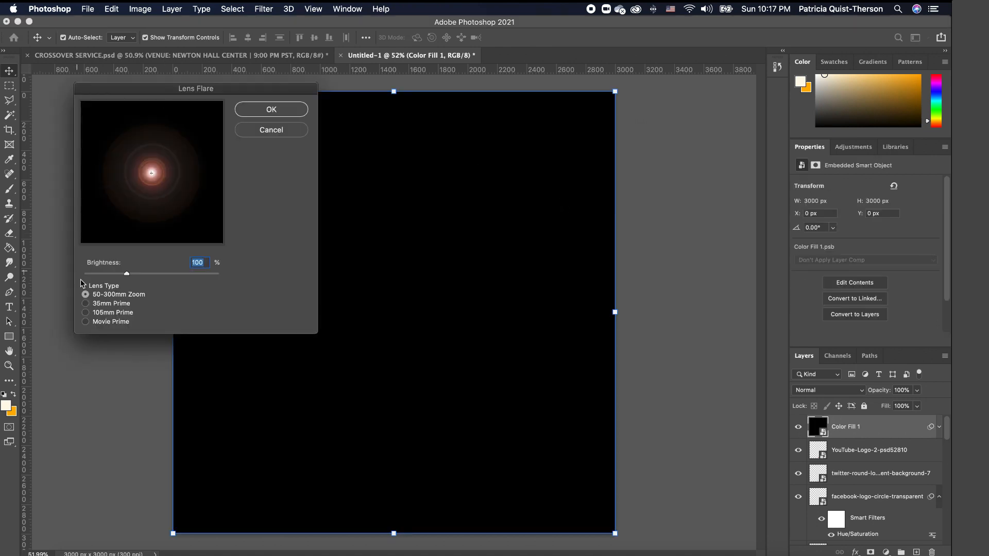
left_click(86, 322)
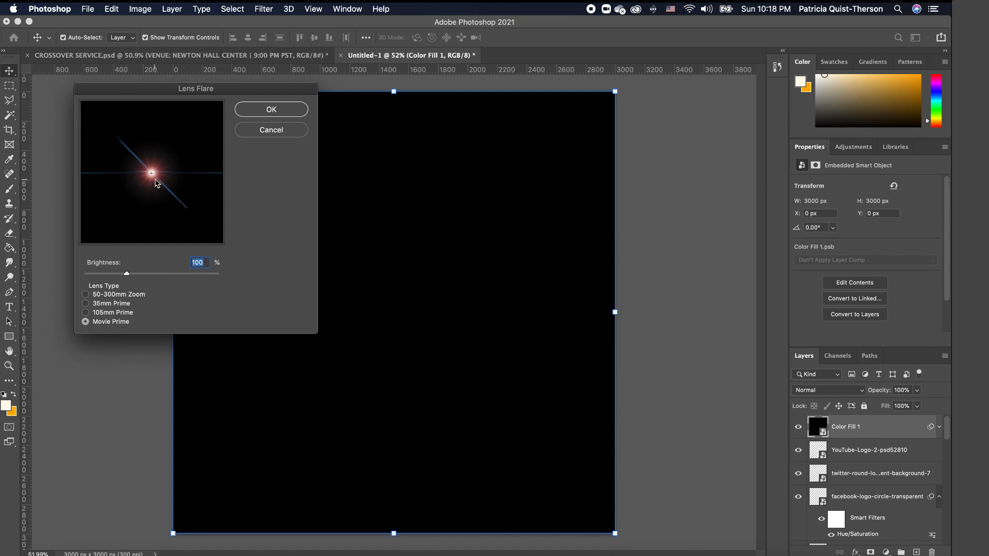
mouse_move(159, 181)
left_mouse_down()
mouse_move(155, 128)
mouse_move(125, 133)
mouse_move(103, 200)
mouse_move(173, 210)
mouse_move(212, 194)
mouse_move(211, 118)
mouse_move(158, 155)
mouse_move(154, 177)
mouse_move(116, 140)
mouse_move(116, 120)
mouse_move(146, 181)
mouse_move(152, 171)
left_mouse_up()
left_click(270, 107)
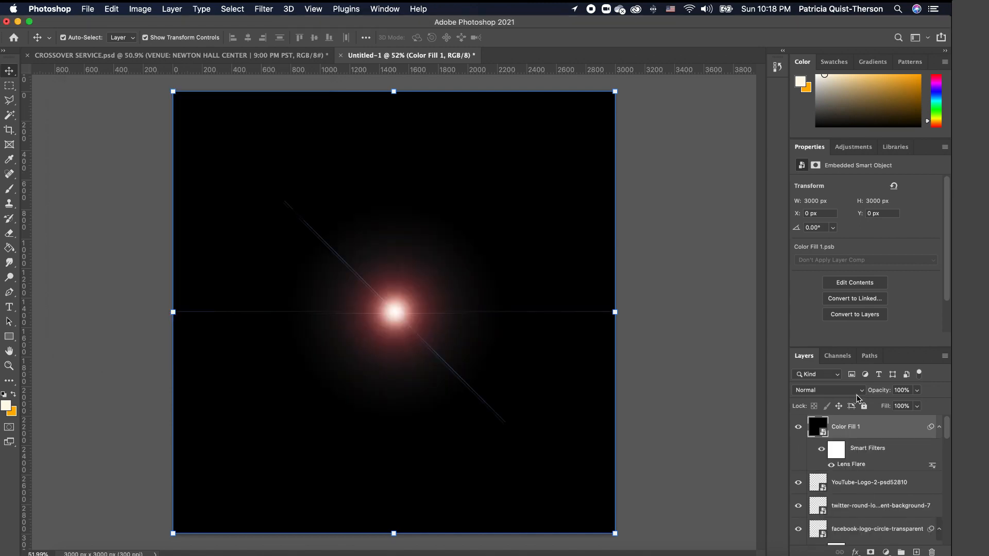
- Screen-blend the flare, shift it up-left, and duplicate it offset toward the lower left
left_click(843, 393)
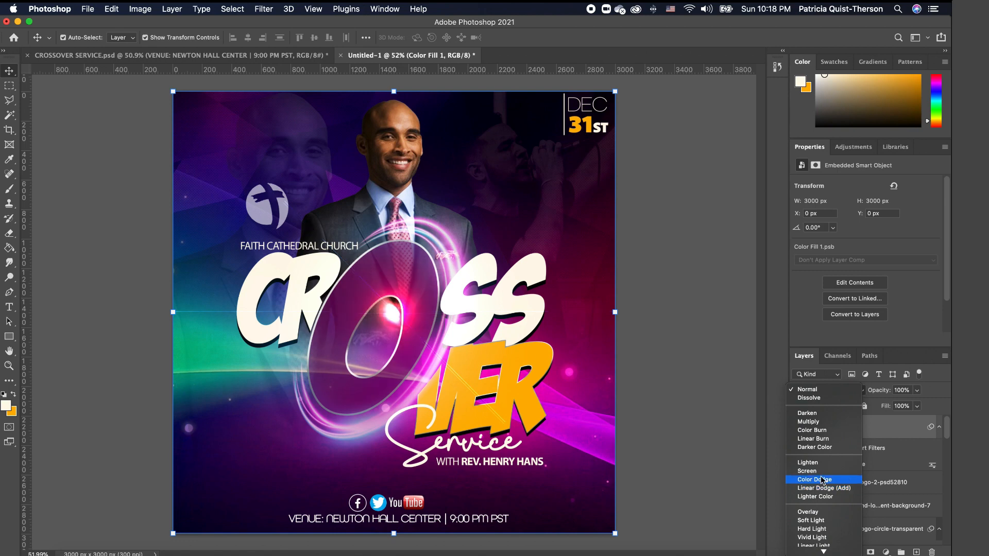
left_click(818, 471)
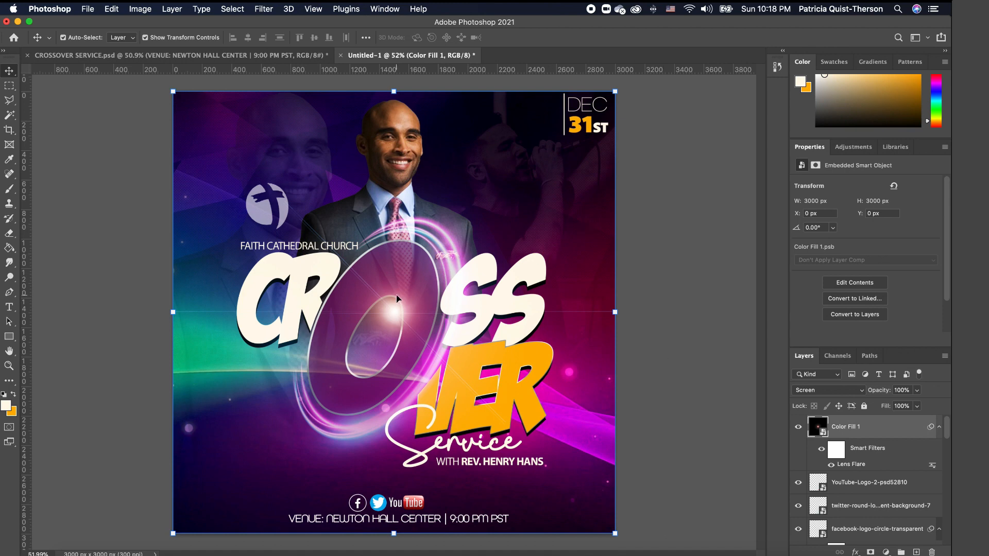
left_click_drag(393, 313, 363, 248)
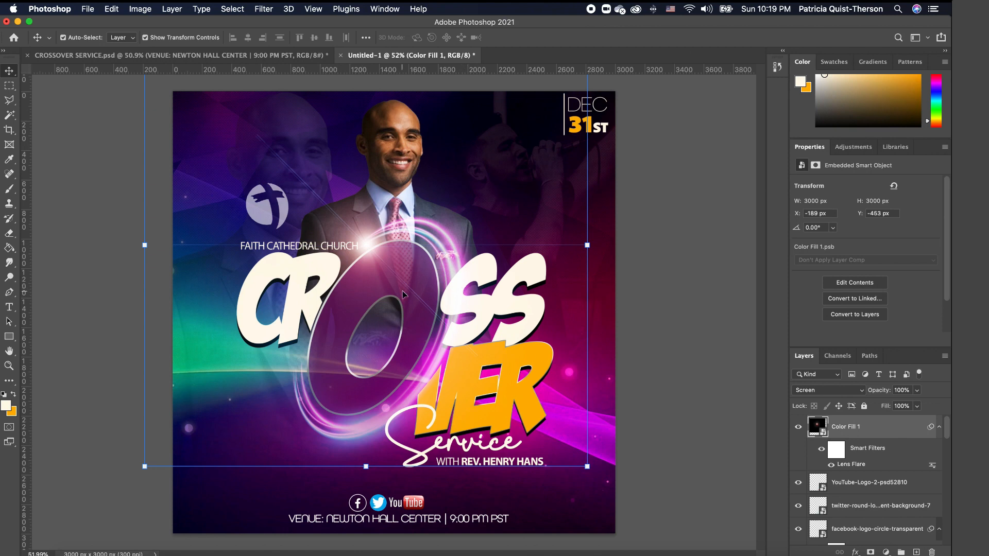
key("super+j")
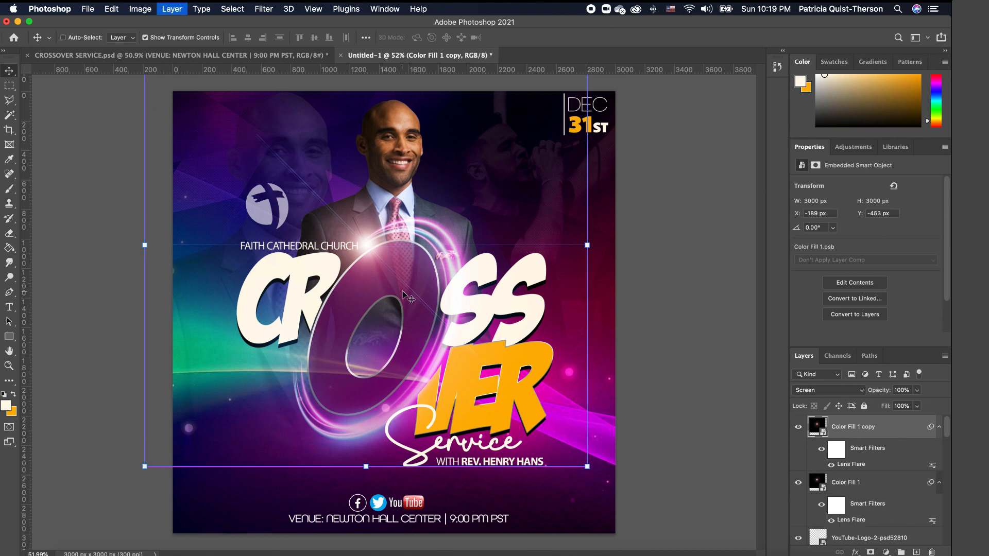
left_click_drag(389, 338, 328, 412)
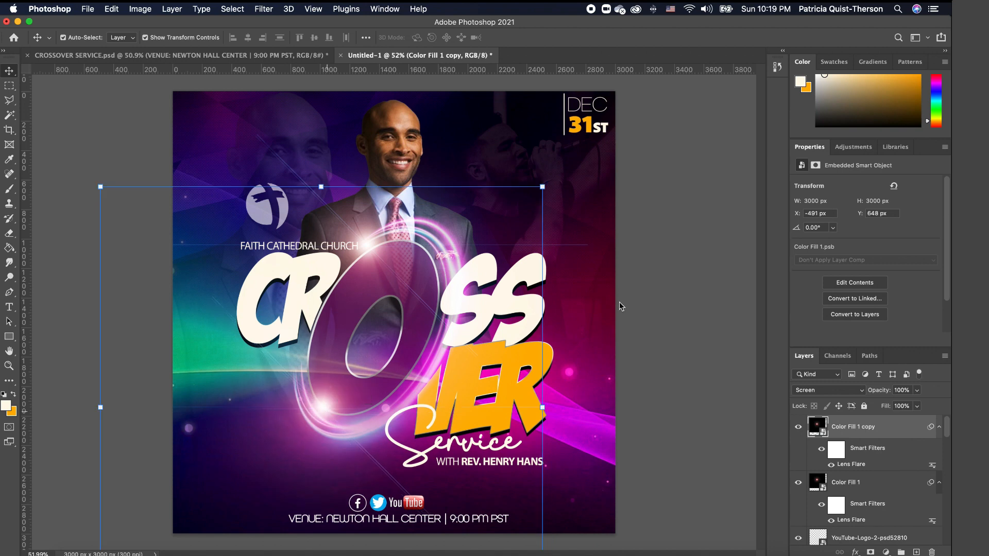
left_click(584, 305)
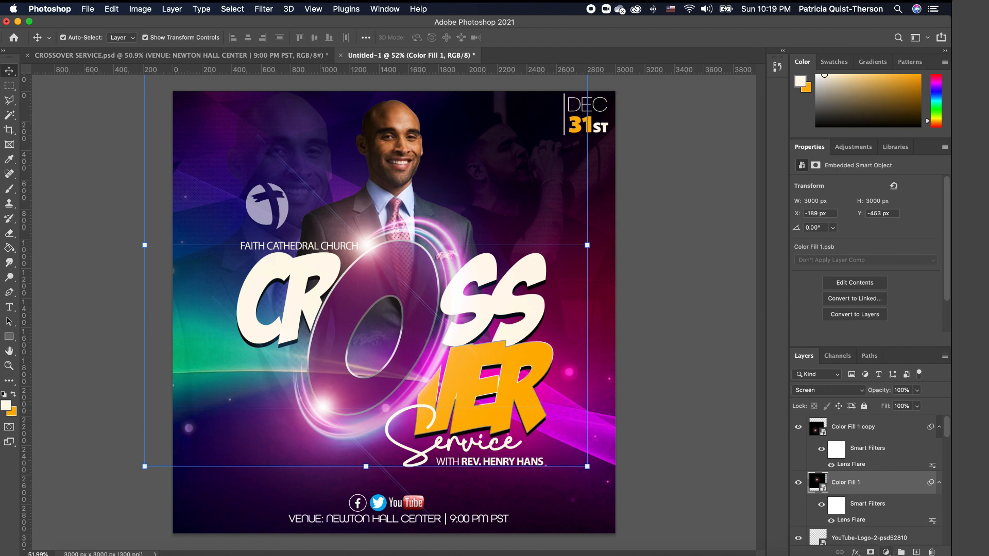
- Mask both flare layers, brushing black to hide glow at the upper right and lower left
left_click(872, 552)
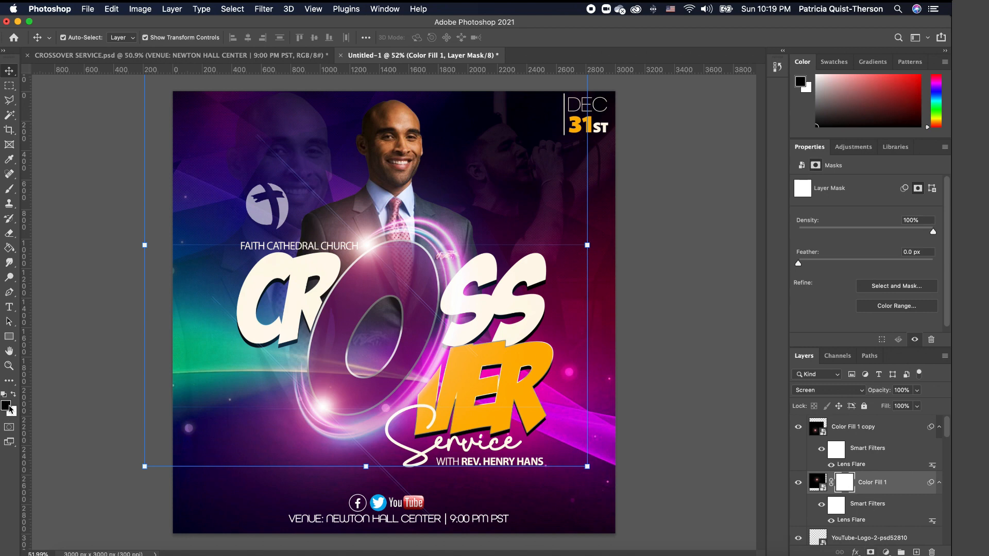
left_click(7, 191)
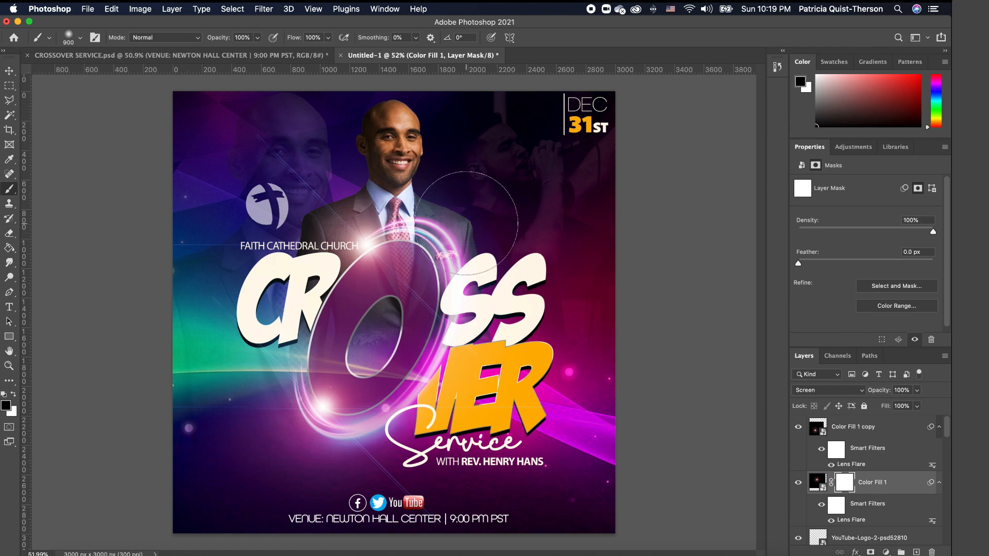
mouse_move(627, 294)
left_mouse_down()
mouse_move(551, 203)
mouse_move(586, 220)
left_mouse_up()
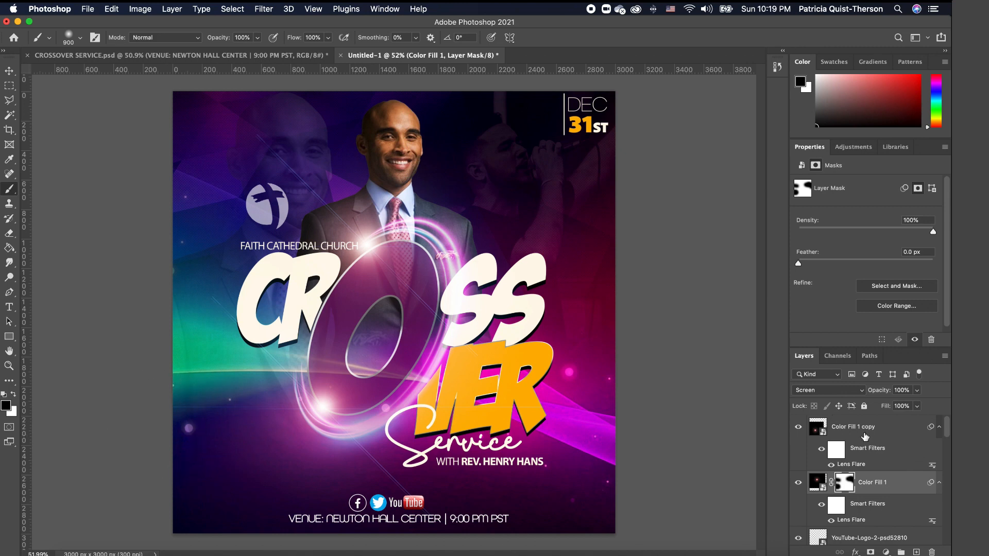
left_click(870, 432)
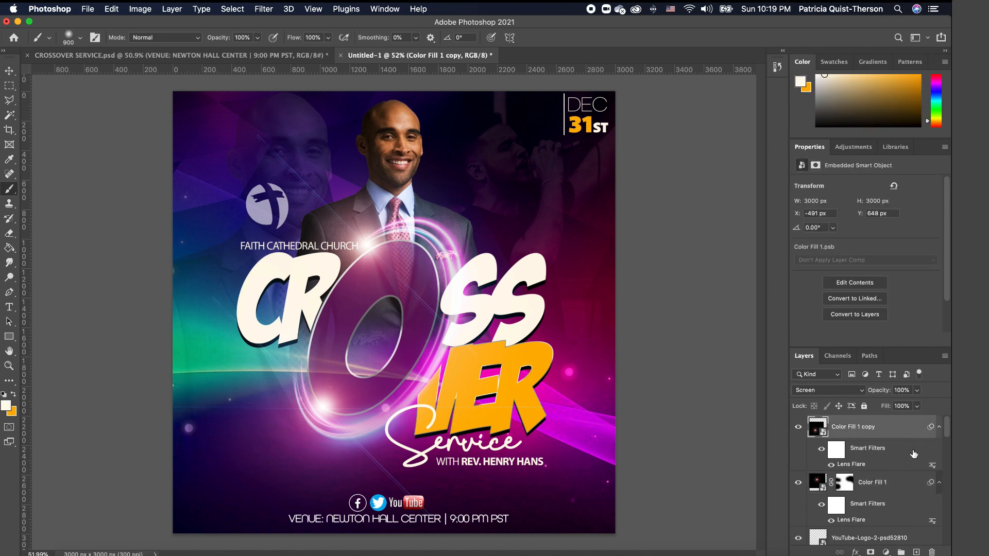
left_click(870, 552)
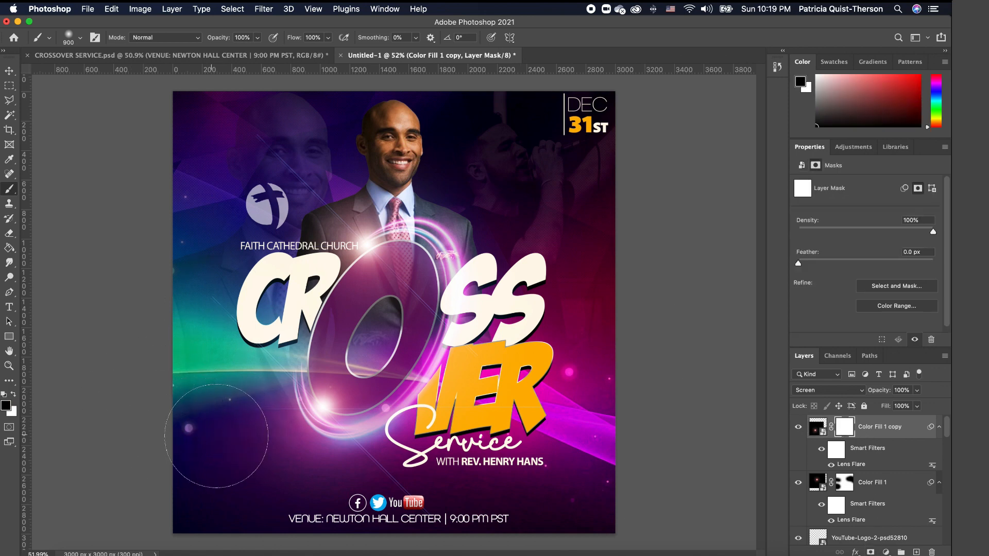
mouse_move(216, 436)
left_mouse_down()
mouse_move(258, 422)
mouse_move(242, 443)
left_mouse_up()
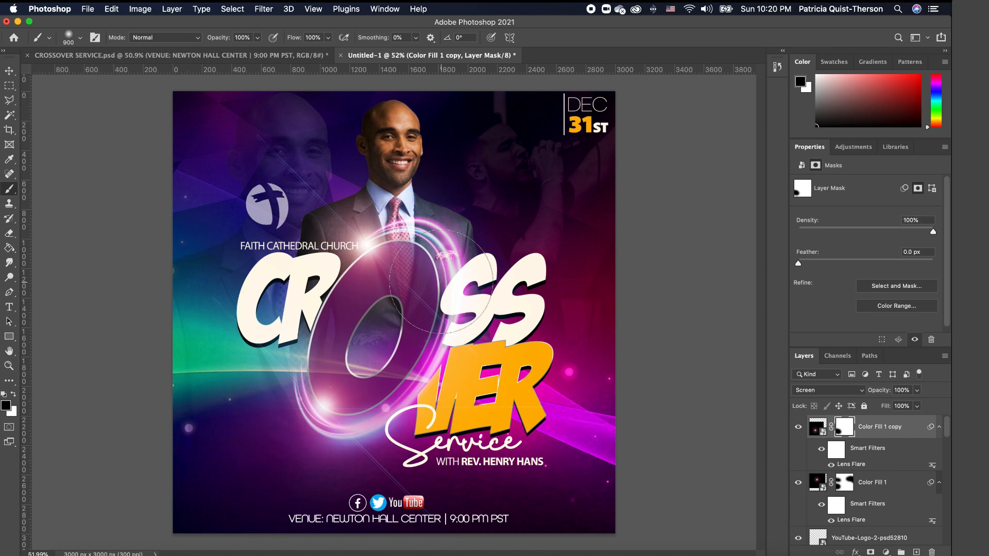
left_click(9, 70)
left_click(662, 278)
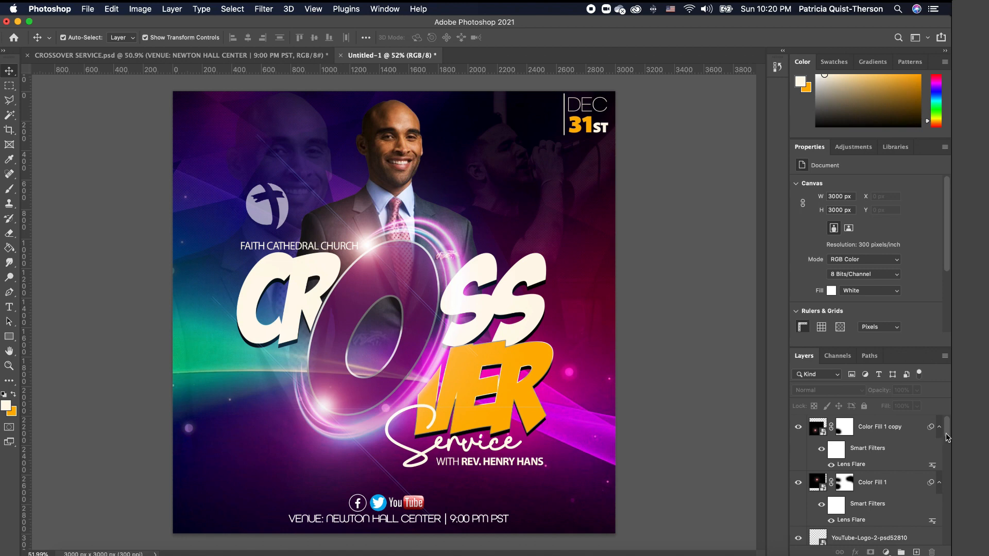
- Stamp visible layers into Layer 4 and grade it in Camera Raw: Temperature -9, Contrast +21, Vibrance +33
left_click(896, 428)
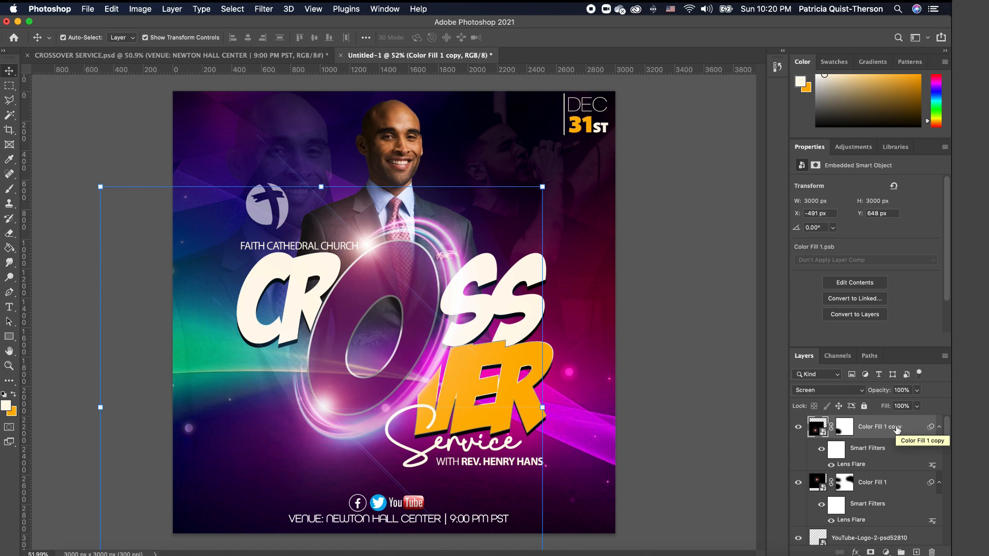
key("alt+shift+super+e")
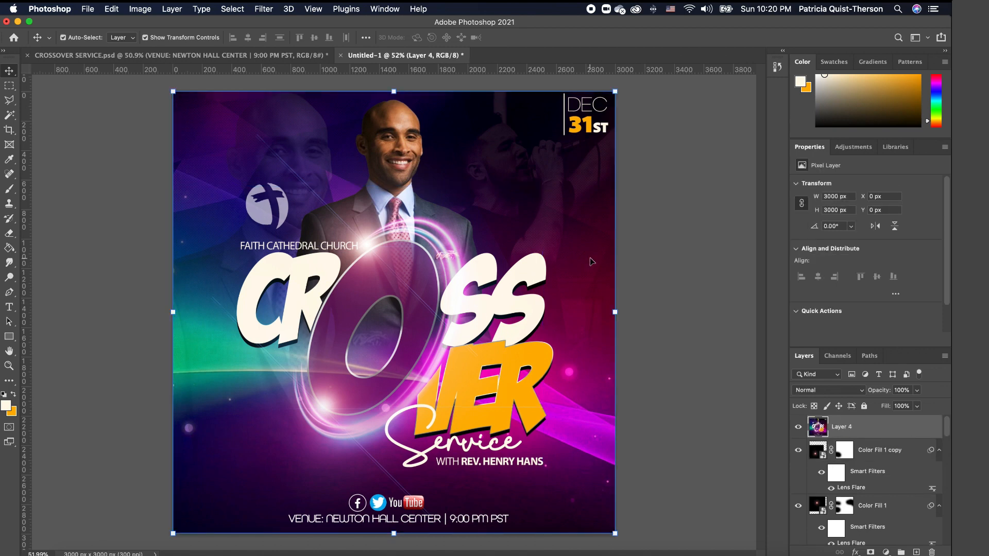
left_click(264, 9)
left_click(342, 98)
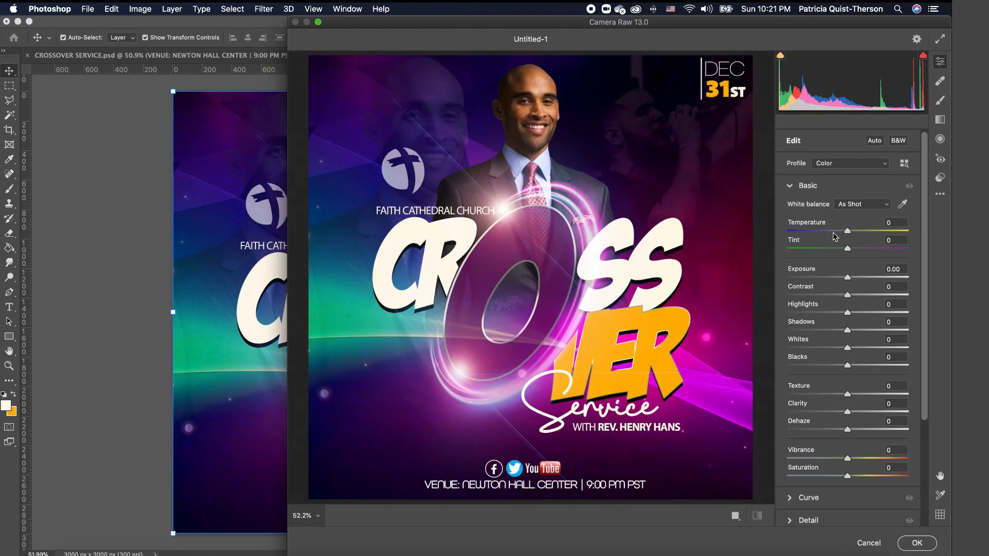
left_click_drag(848, 233, 840, 233)
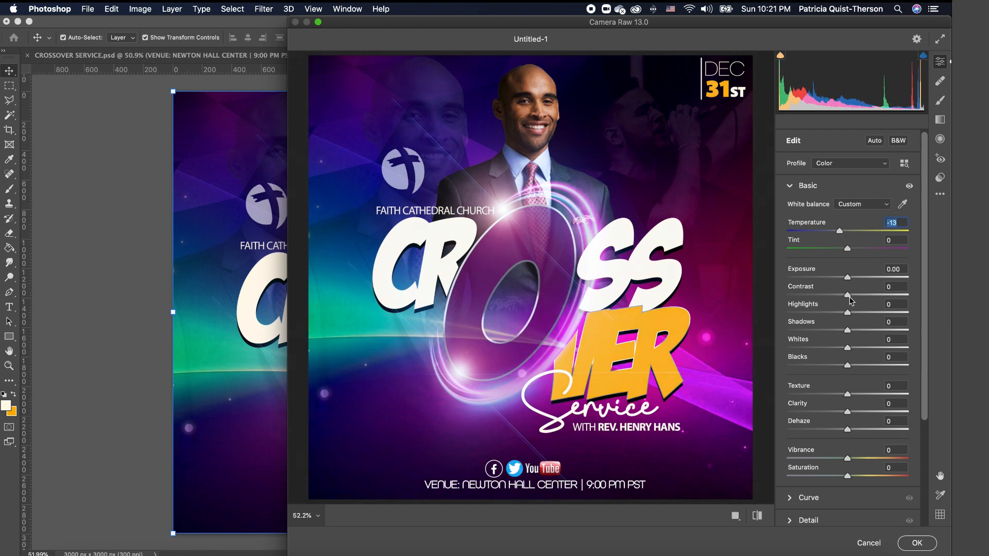
left_click_drag(850, 297, 864, 300)
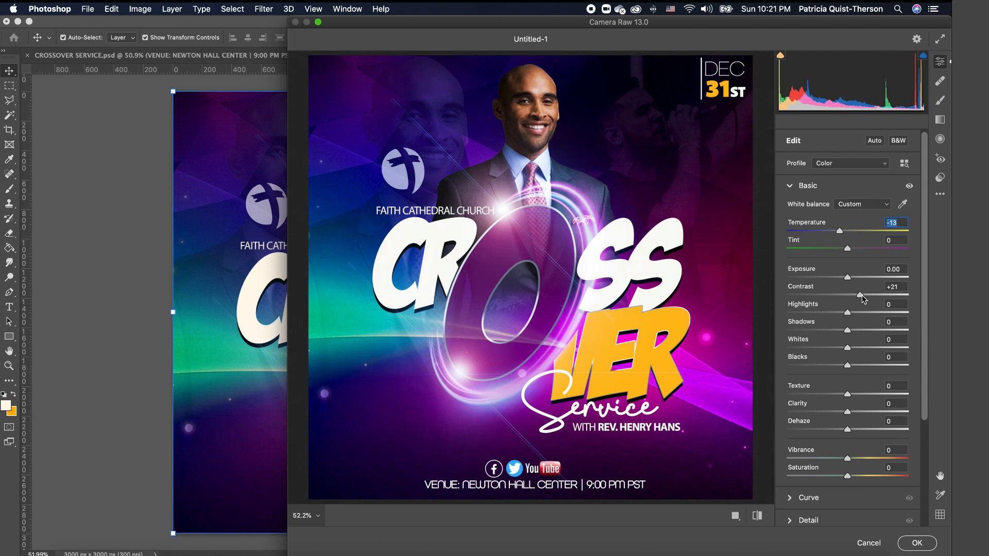
mouse_move(848, 458)
left_mouse_down()
mouse_move(868, 459)
mouse_move(854, 476)
left_mouse_up()
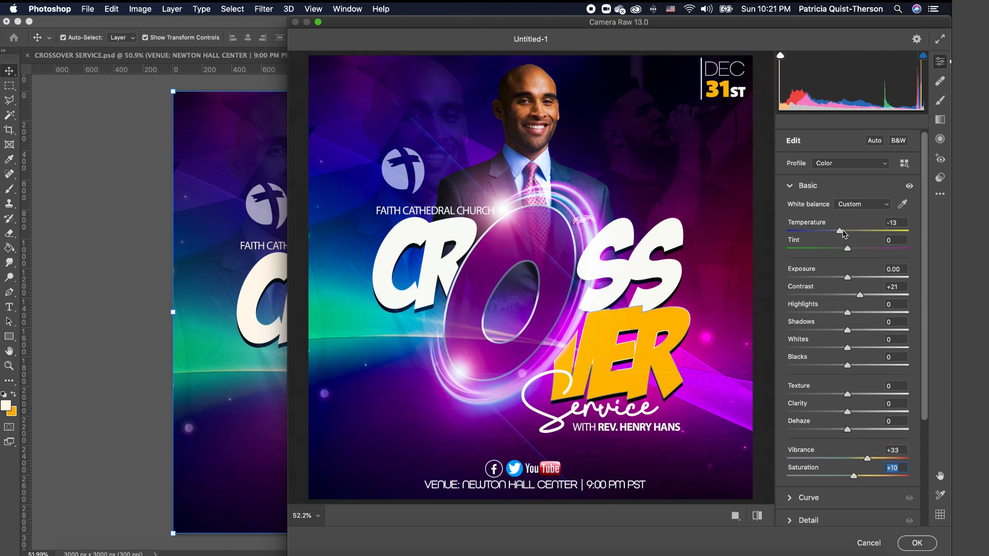
mouse_move(840, 231)
left_mouse_down()
mouse_move(871, 231)
mouse_move(844, 235)
left_mouse_up()
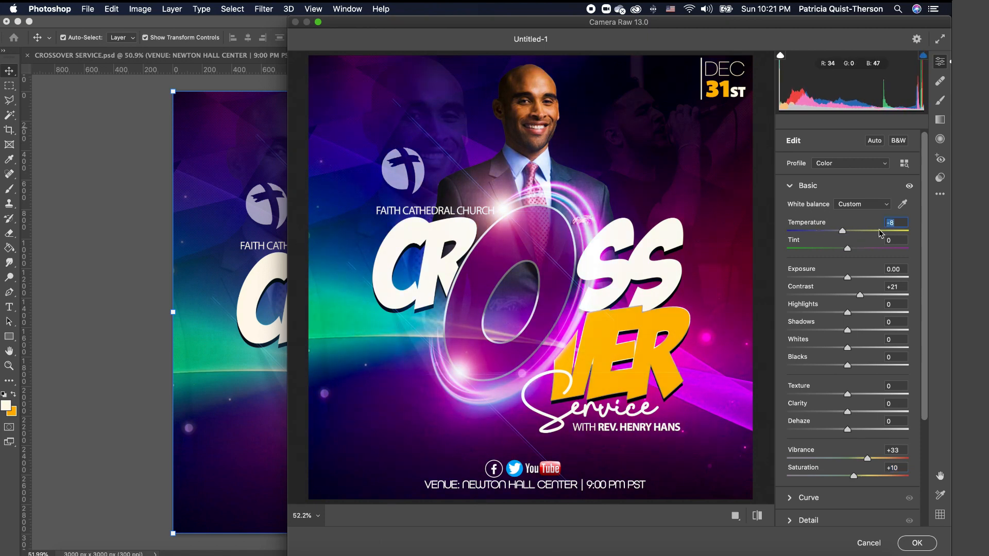
left_click_drag(843, 235, 842, 235)
left_click(918, 544)
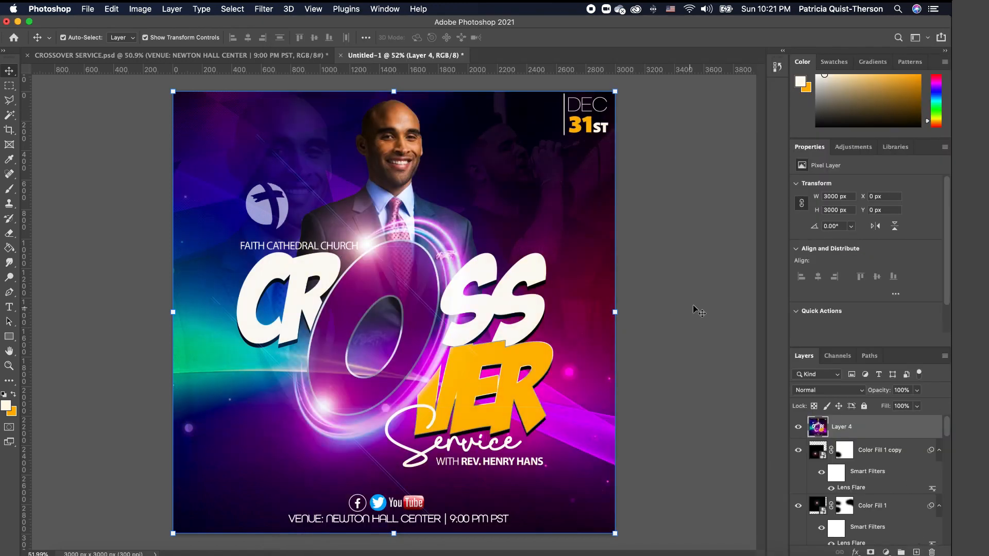
- Toggle Layer 4's visibility to compare before and after, leaving it hidden
left_click(798, 428)
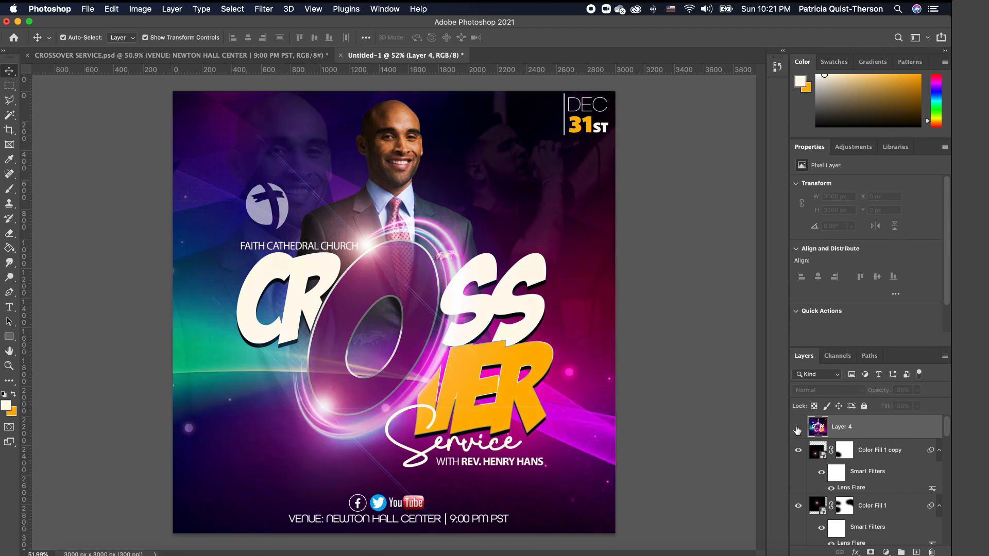
left_click(798, 428)
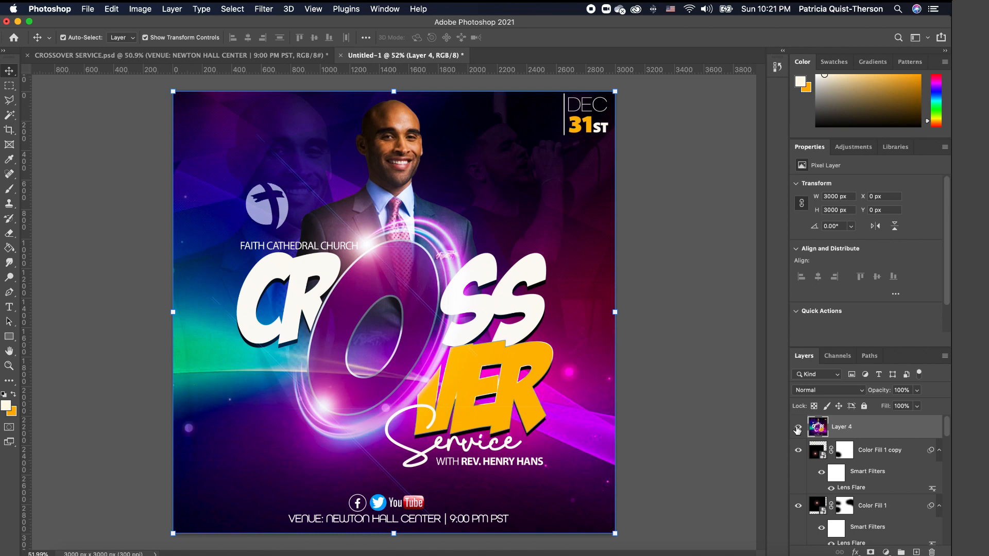
left_click(799, 431)
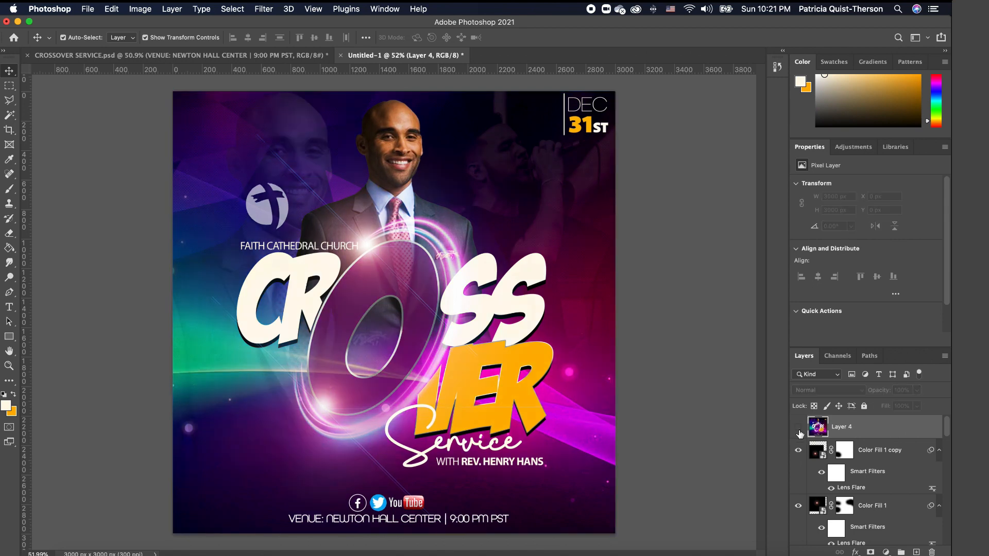